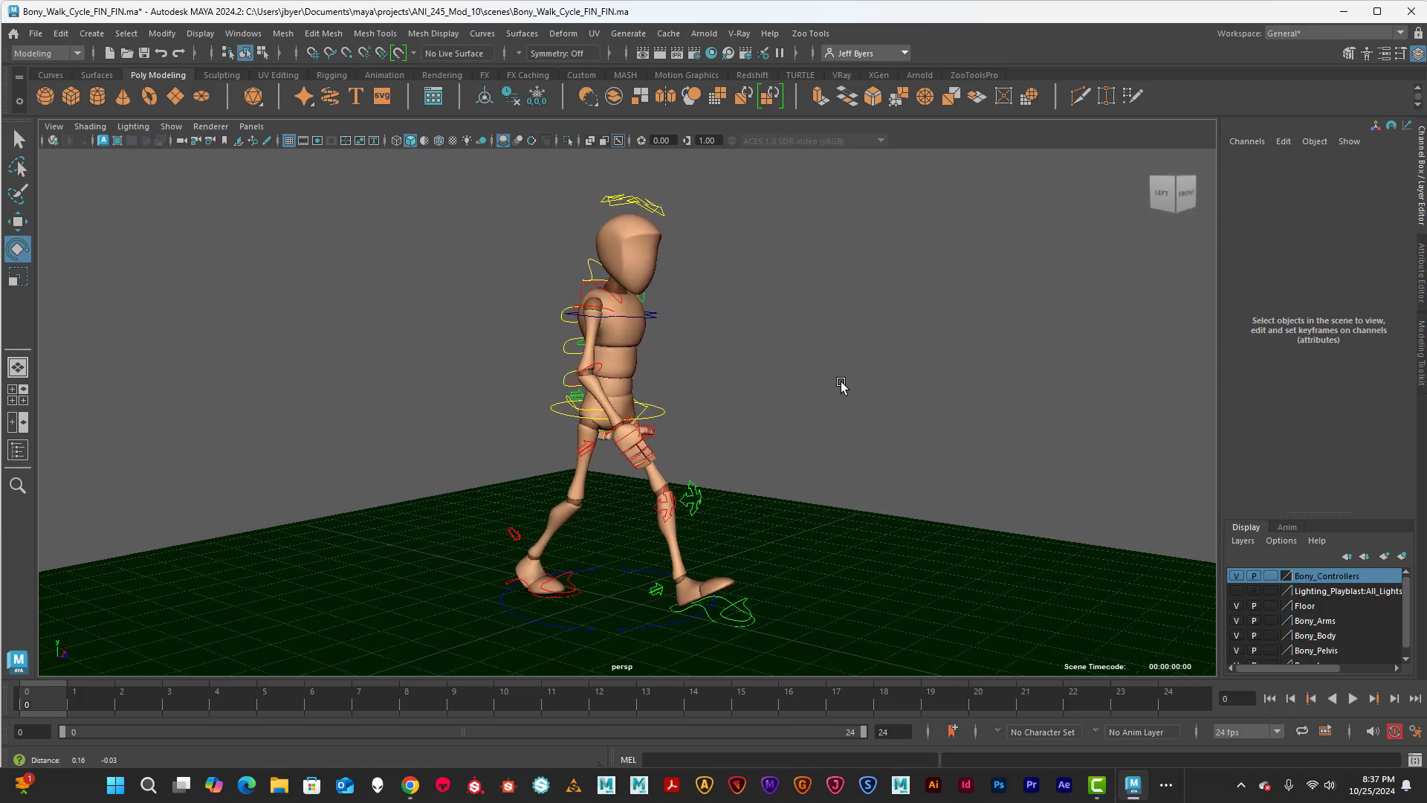
middle_click_drag(849, 385, 850, 379, "alt")
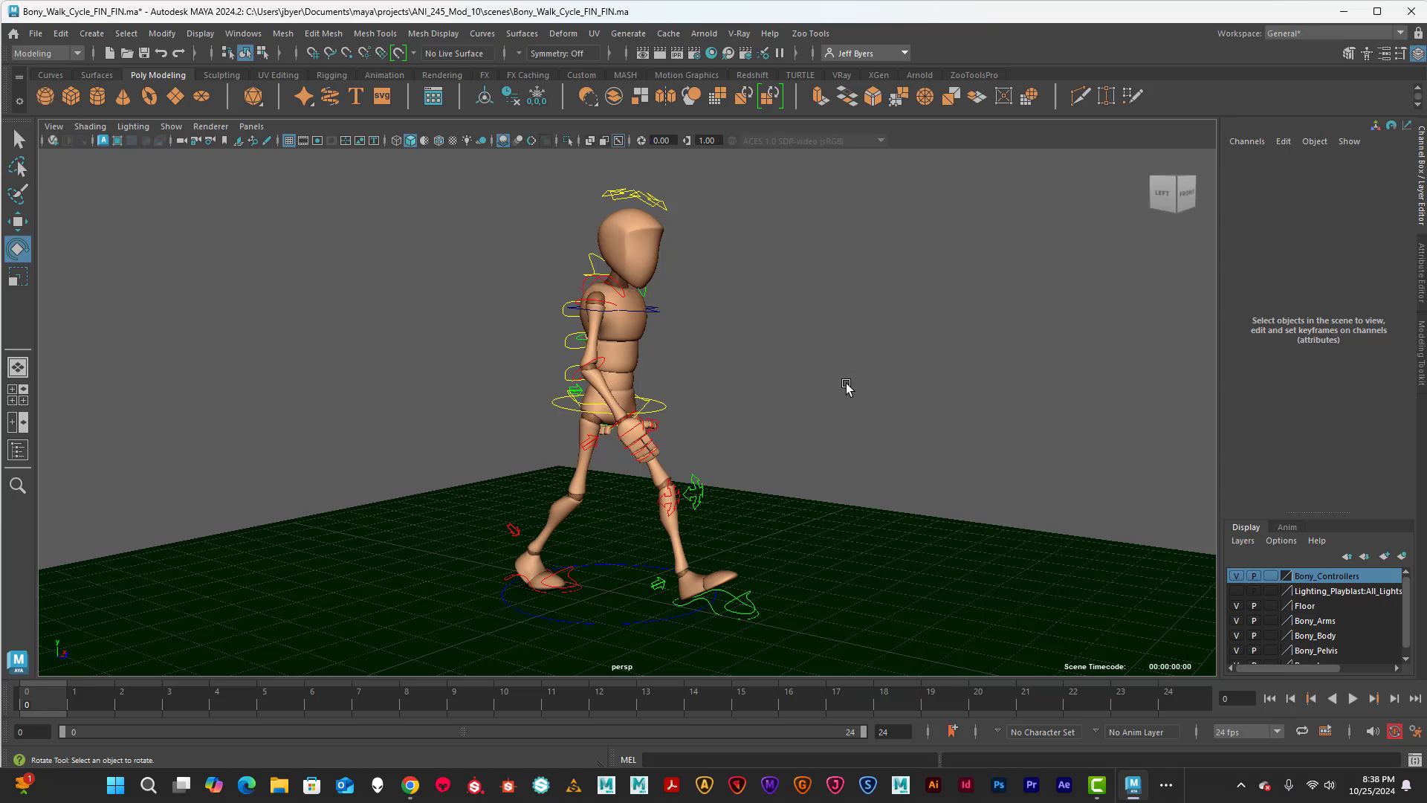
mouse_move(852, 390)
left_mouse_down("alt")
mouse_move(828, 392)
mouse_move(854, 392)
left_mouse_up("alt")
right_click_drag(853, 391, 831, 389, "alt")
middle_click_drag(832, 385, 831, 388, "alt")
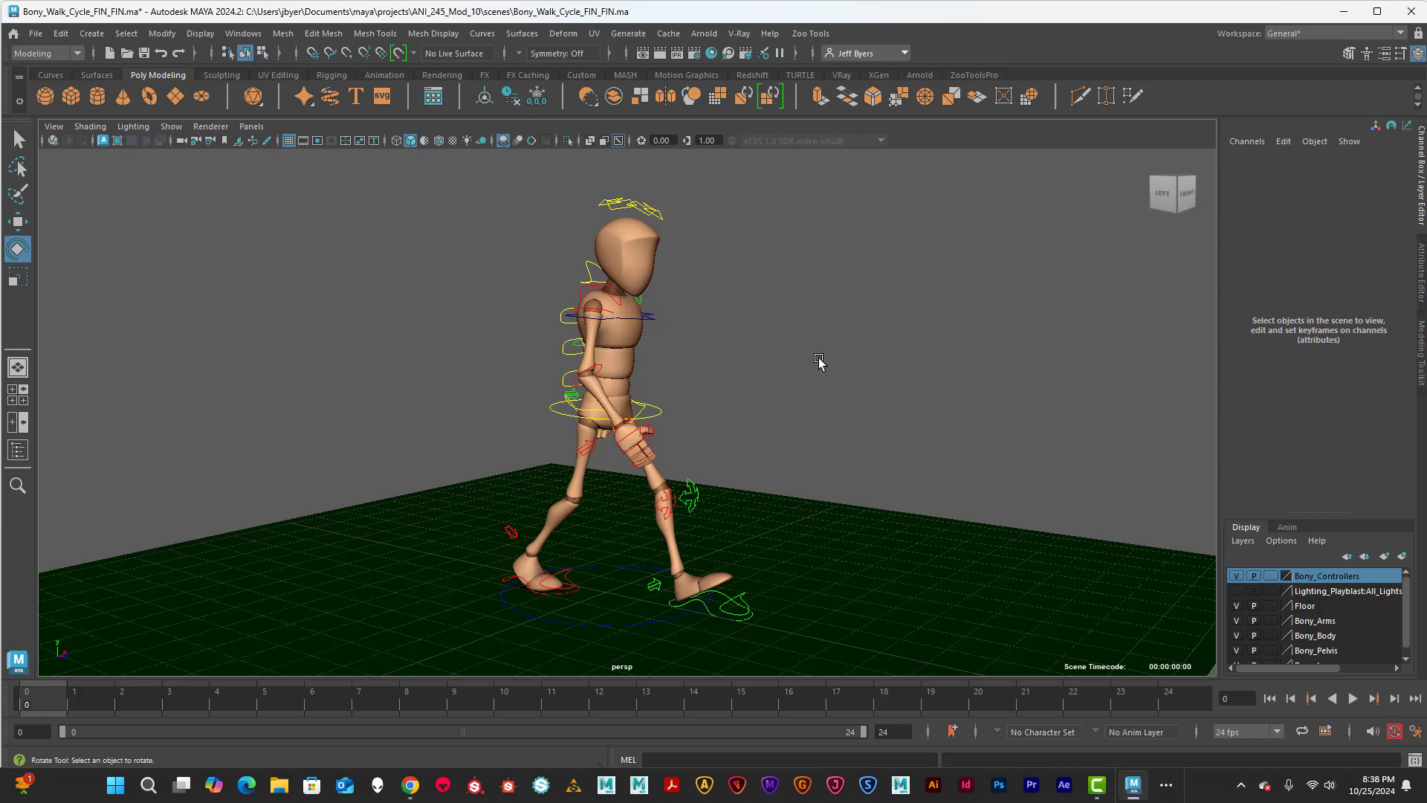
left_click_drag(795, 357, 790, 351, "alt")
middle_click_drag(790, 351, 772, 384, "alt")
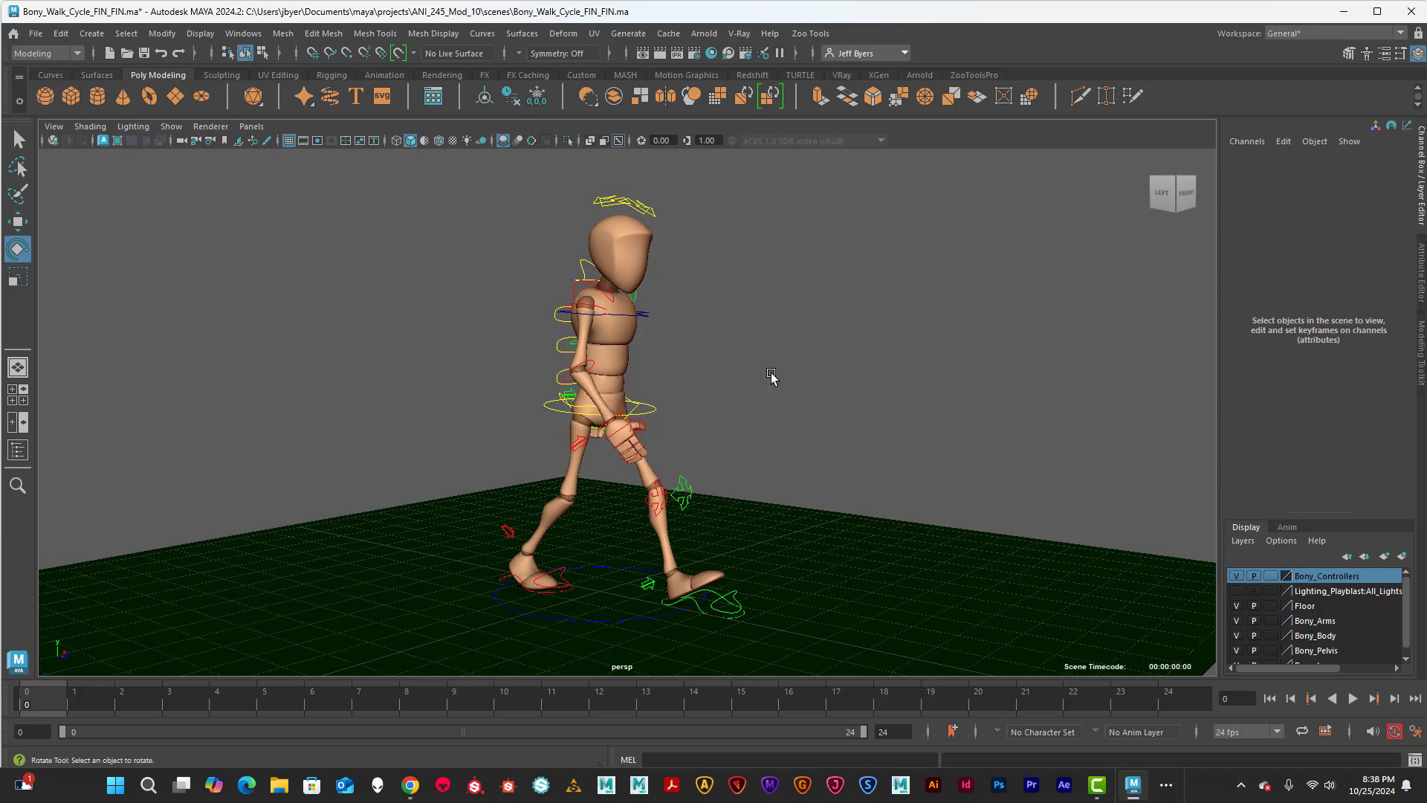
mouse_move(844, 433)
left_mouse_down("alt")
mouse_move(819, 427)
mouse_move(741, 512)
mouse_move(863, 436)
mouse_move(848, 430)
left_mouse_up("alt")
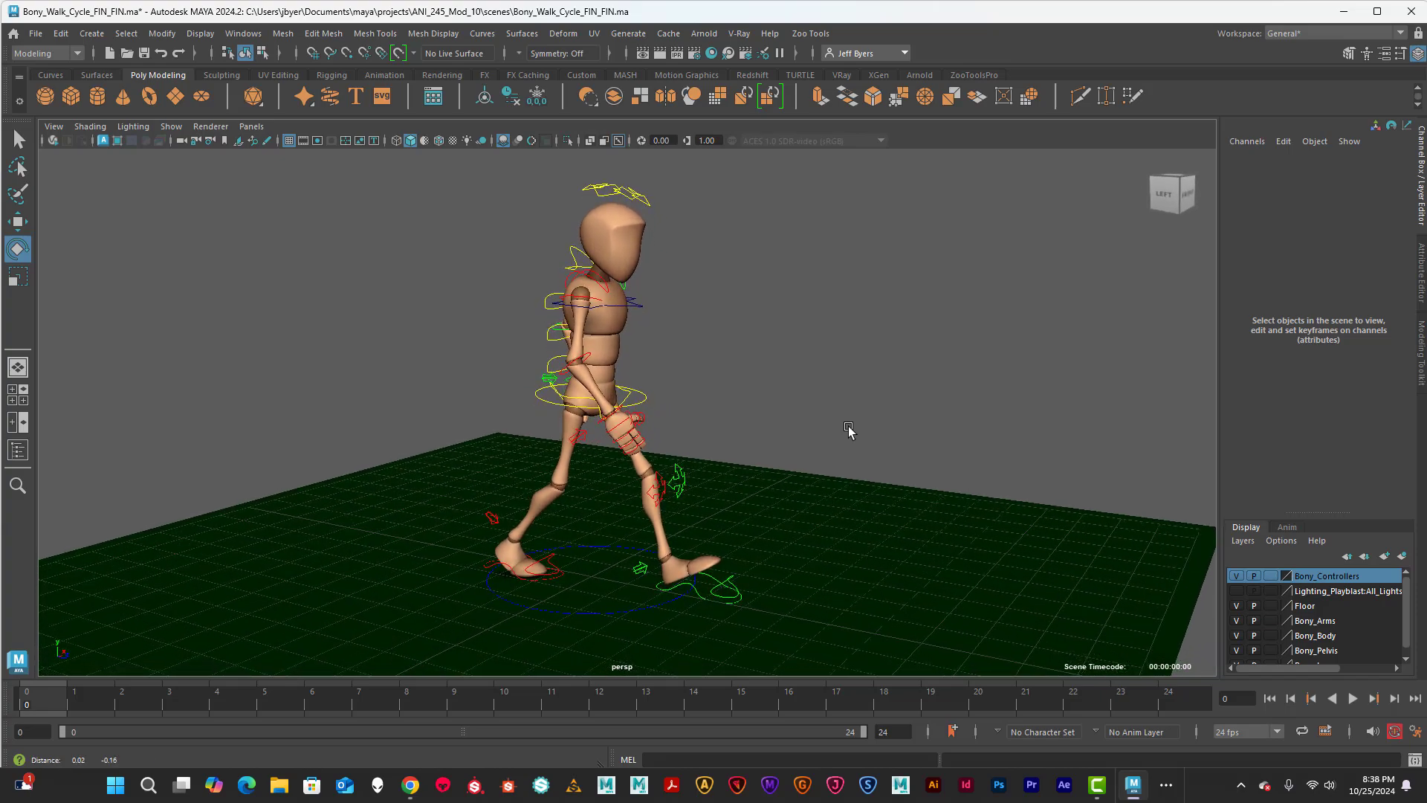
right_click_drag(848, 430, 851, 439, "alt")
left_click_drag(851, 439, 853, 439, "alt")
right_click_drag(853, 439, 887, 434, "alt")
middle_click_drag(886, 433, 840, 421, "alt")
mouse_move(841, 423)
left_mouse_down("alt")
mouse_move(822, 423)
mouse_move(906, 425)
mouse_move(847, 420)
left_mouse_up("alt")
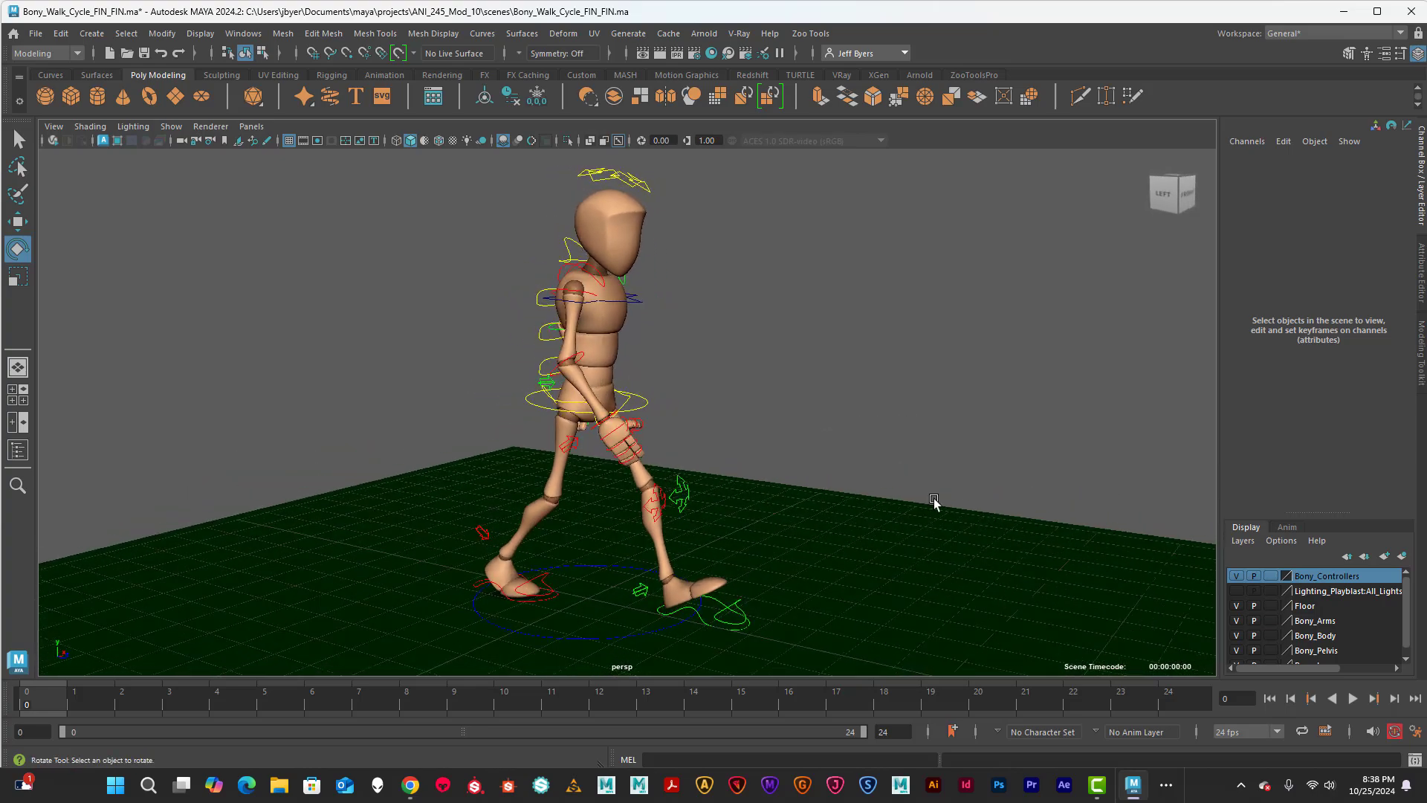
Play the walk cycle and compare the character's poses at frame 0 and frame 24
left_click(1352, 698)
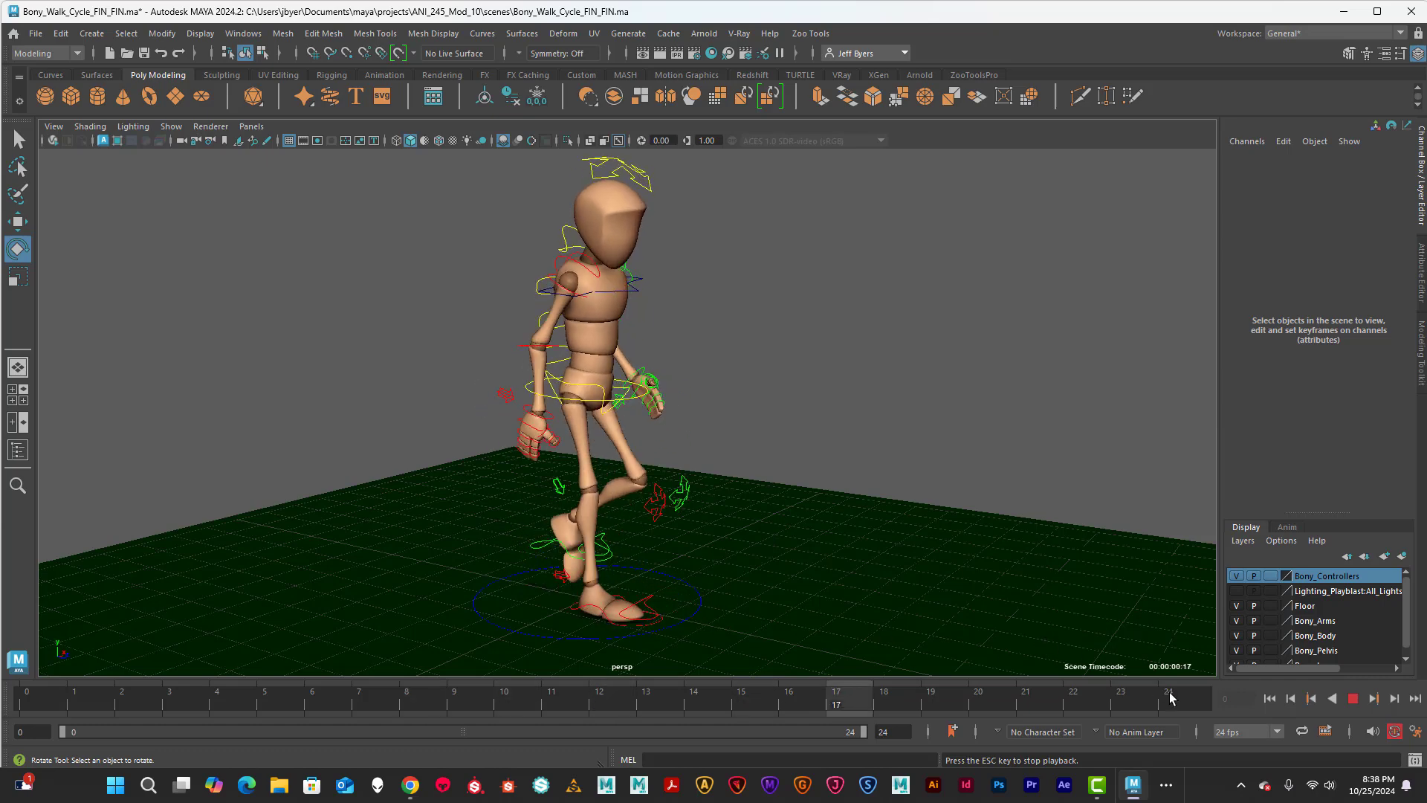
left_click(1353, 699)
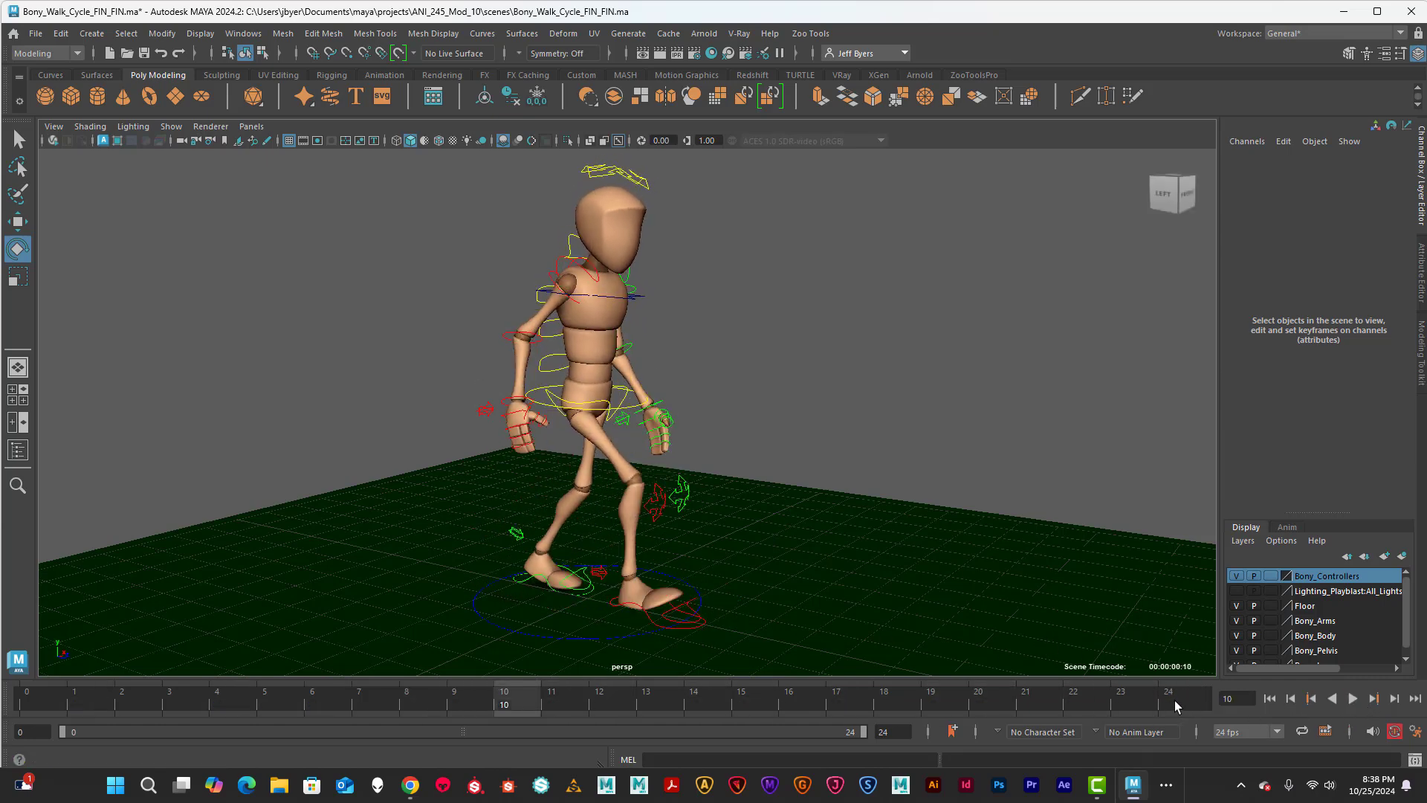
left_click(22, 712)
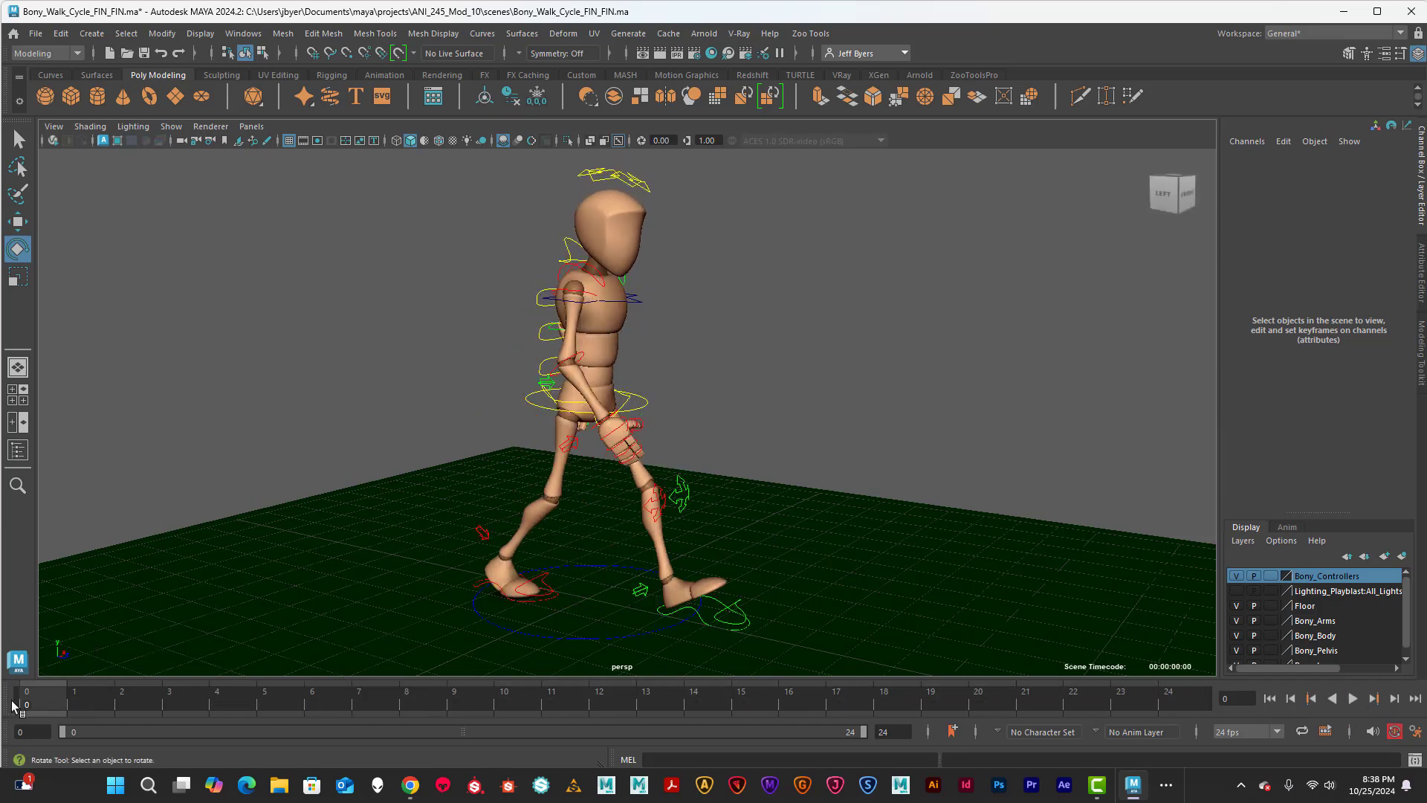
left_click(1204, 697)
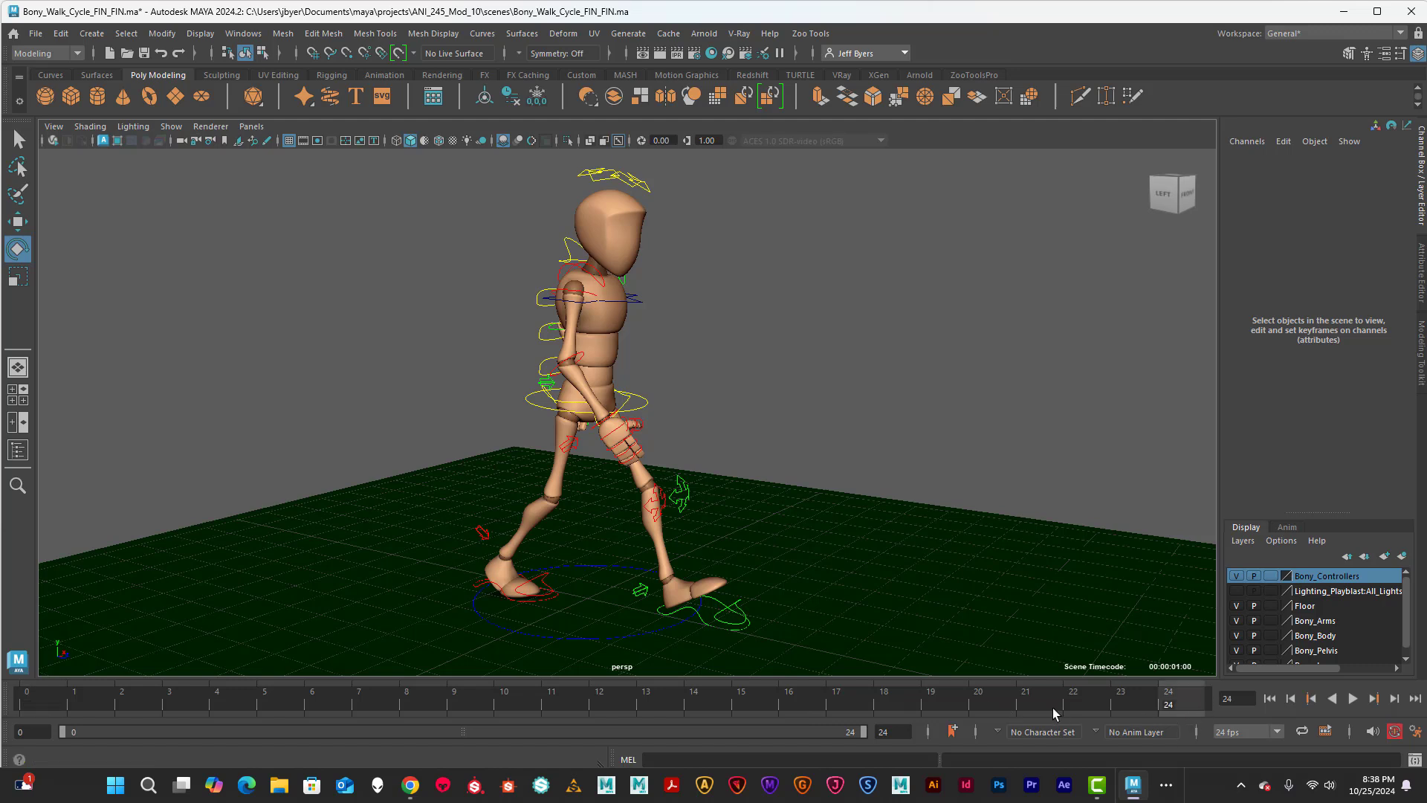
left_click(32, 702)
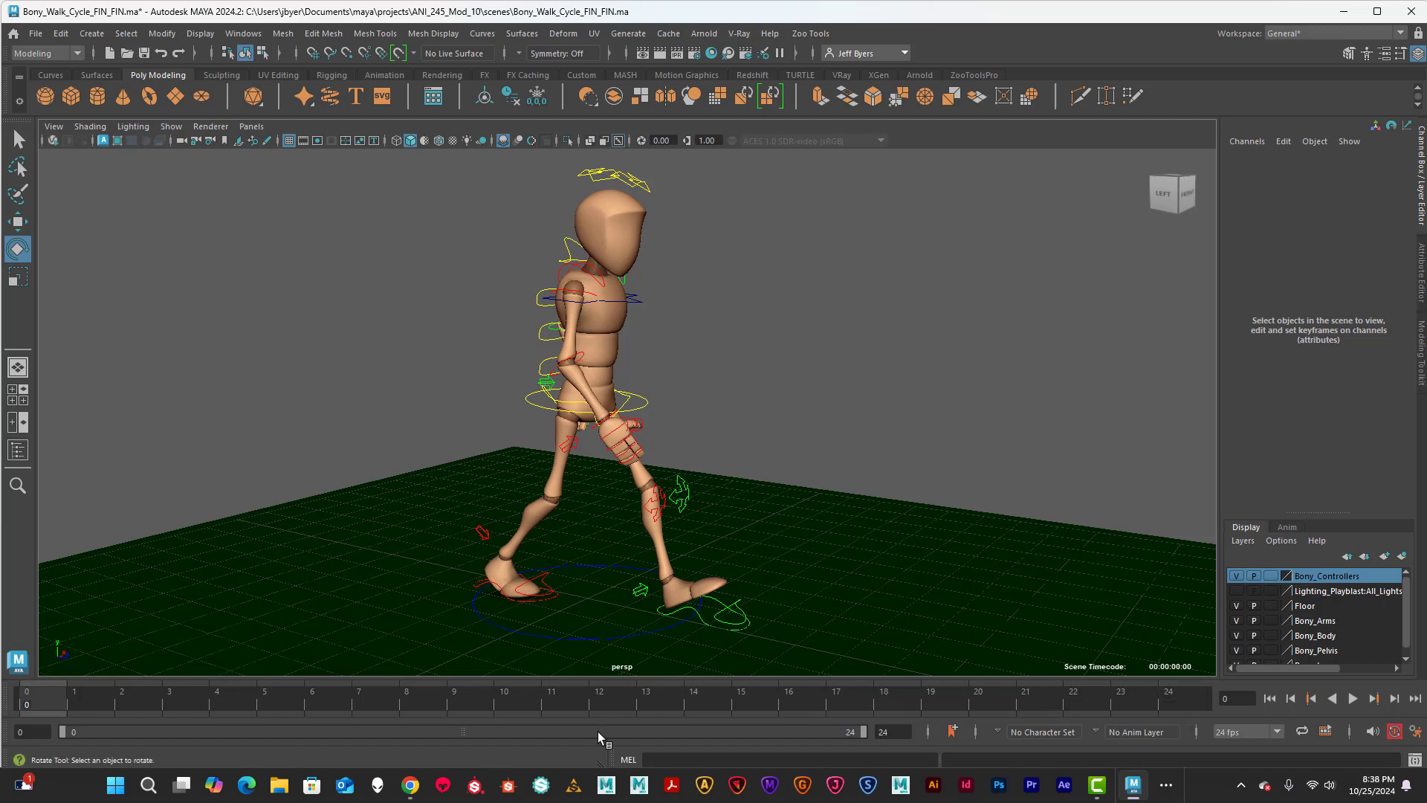
left_click(1188, 698)
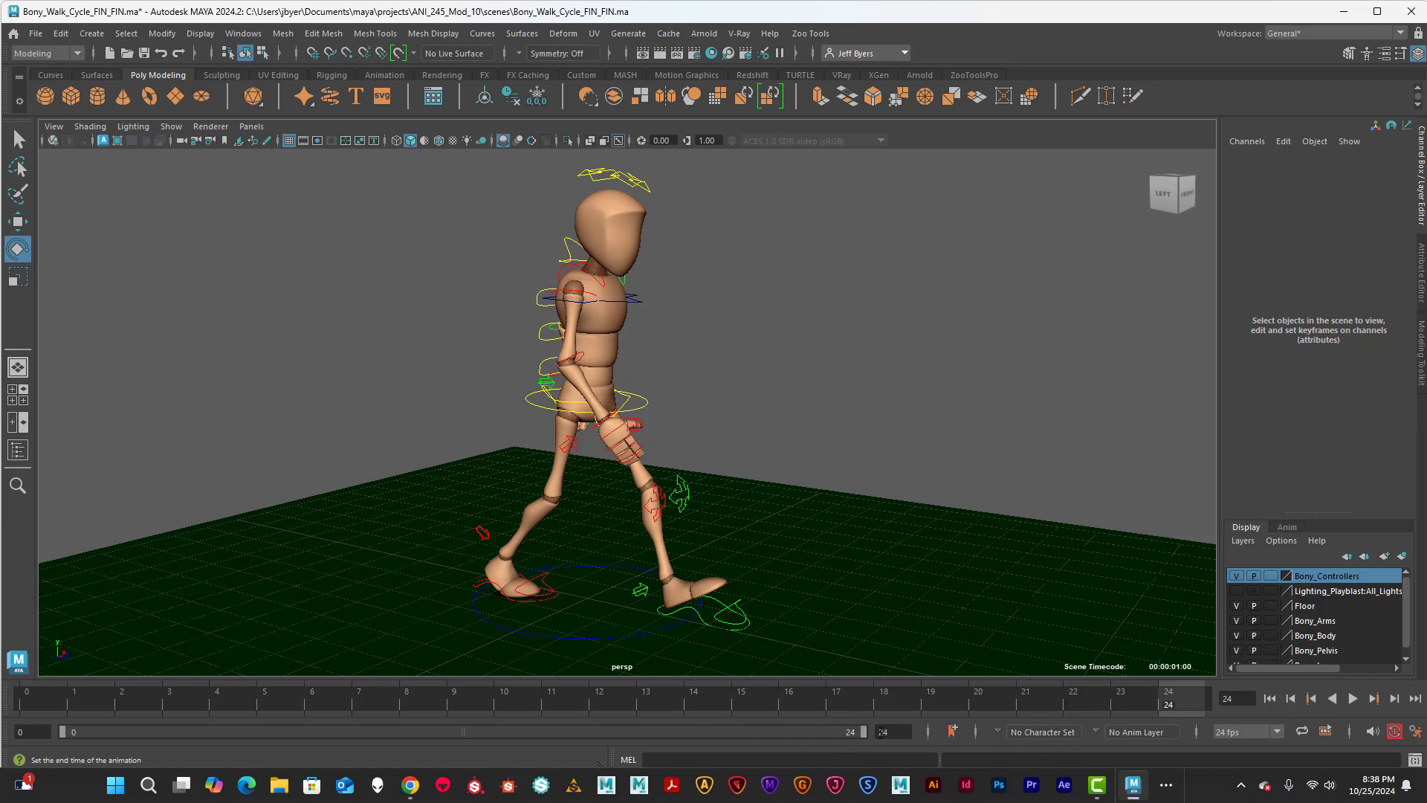
Shorten the playback range to end at frame 23 and play the walk cycle from frame 0
mouse_move(860, 733)
left_mouse_down()
mouse_move(801, 737)
mouse_move(839, 738)
left_mouse_up()
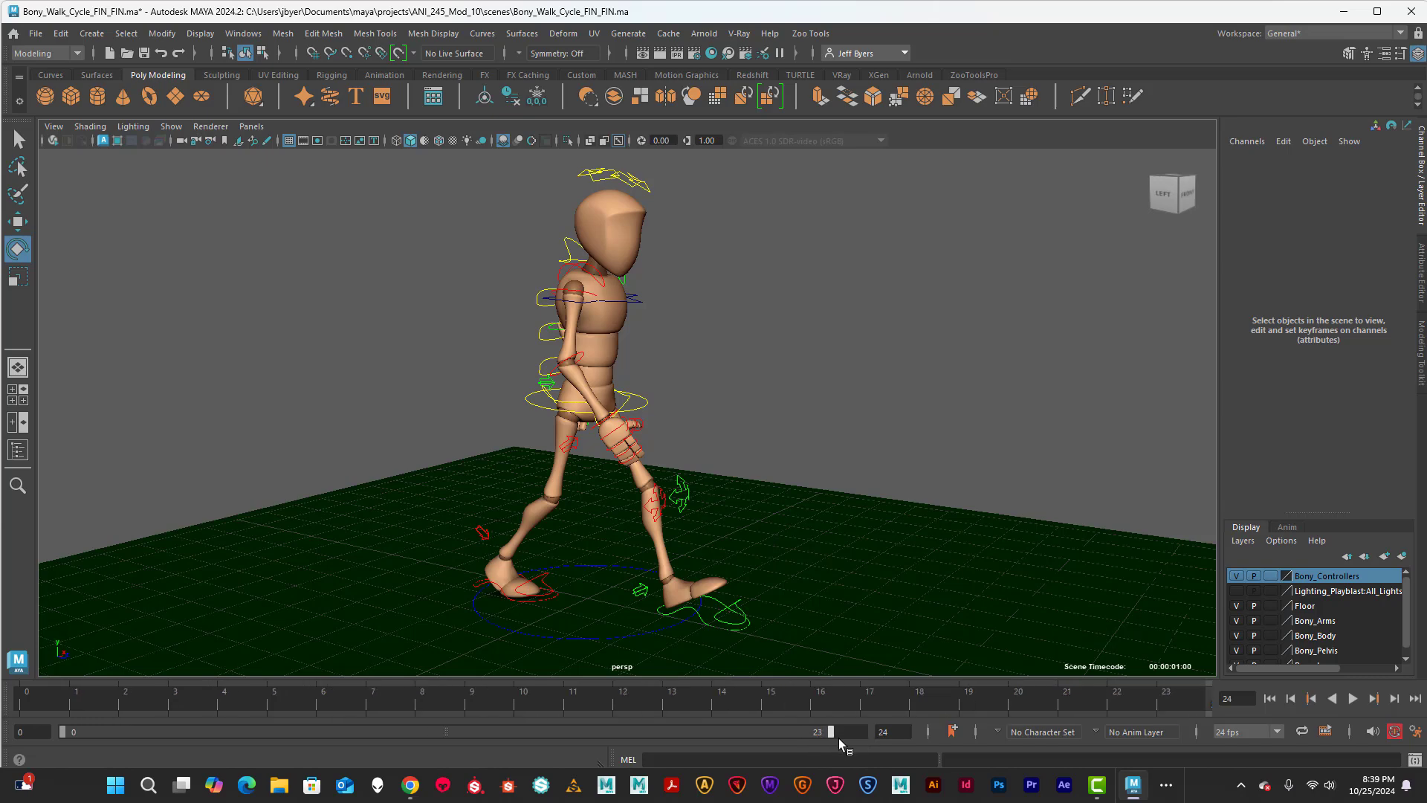
left_click(1270, 698)
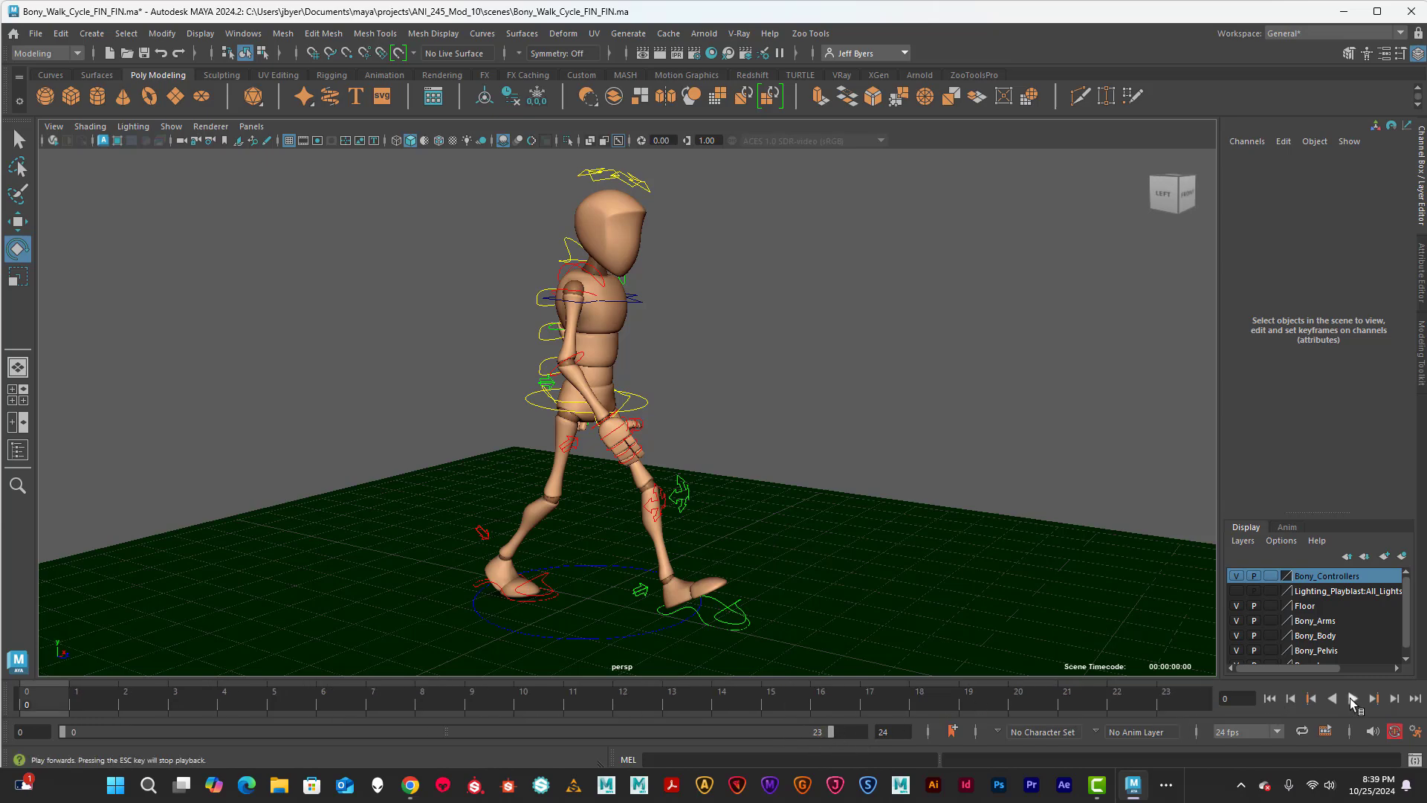
left_click(1352, 700)
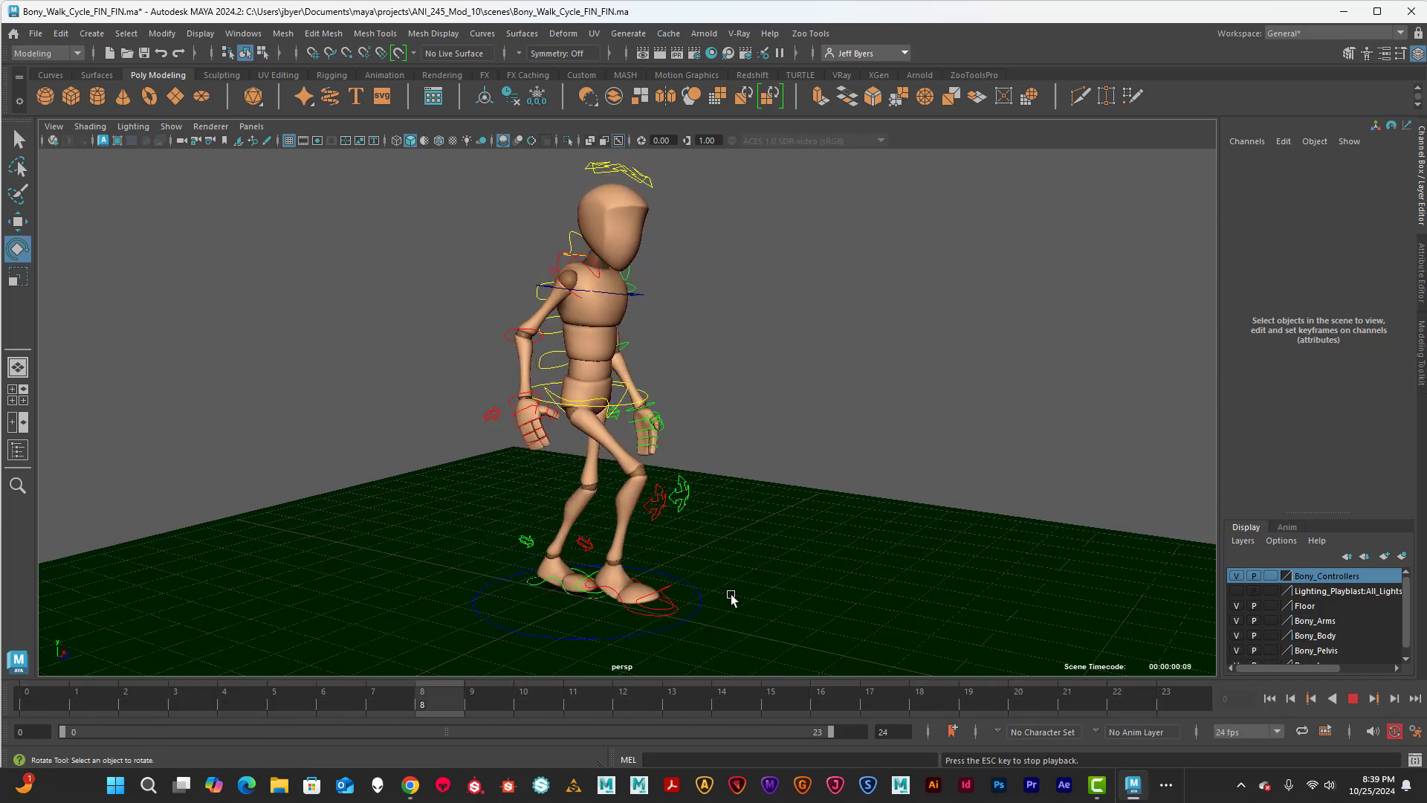
left_click(1354, 699)
left_click_drag(794, 437, 779, 429, "alt")
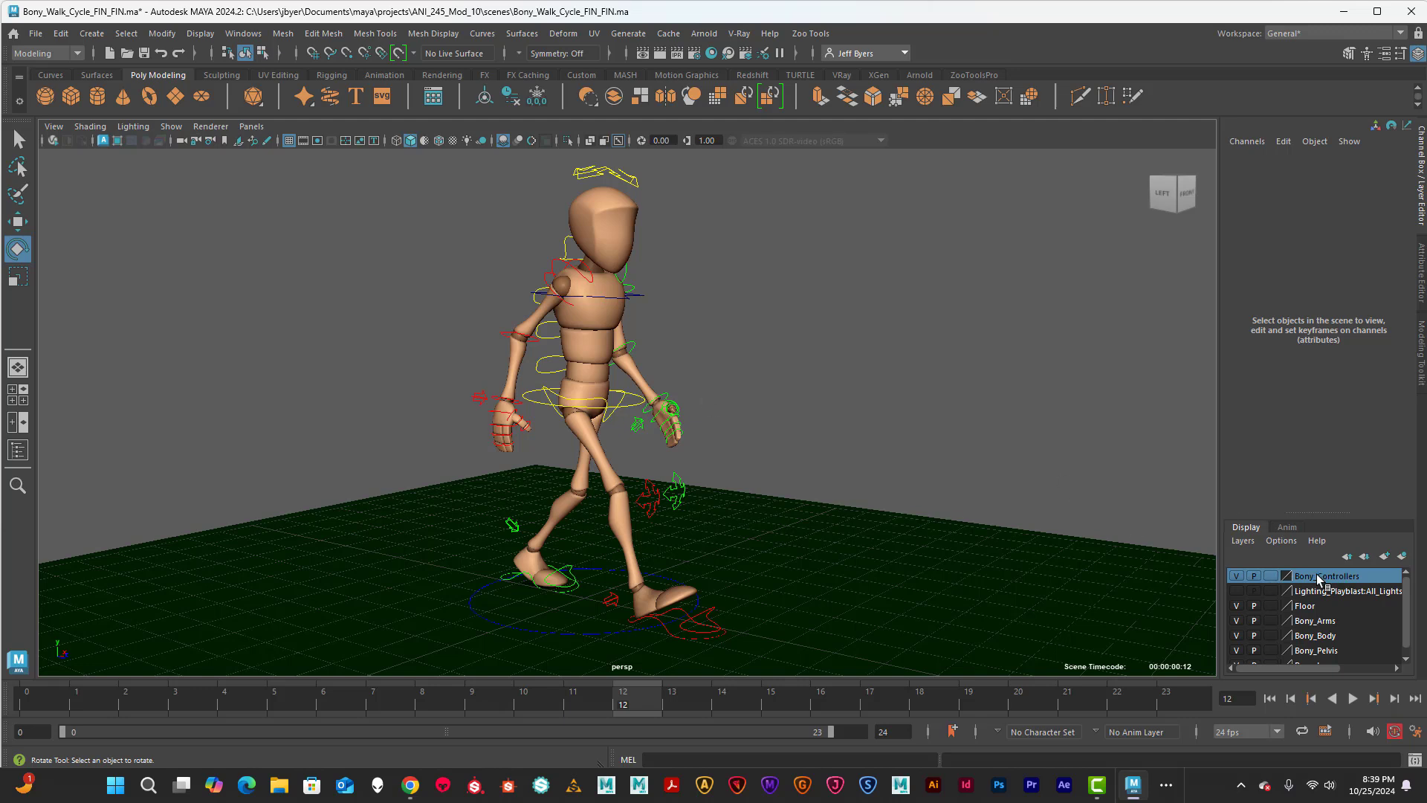
Toggle the Bony_Controllers layer's visibility off and back on
left_click(1237, 576)
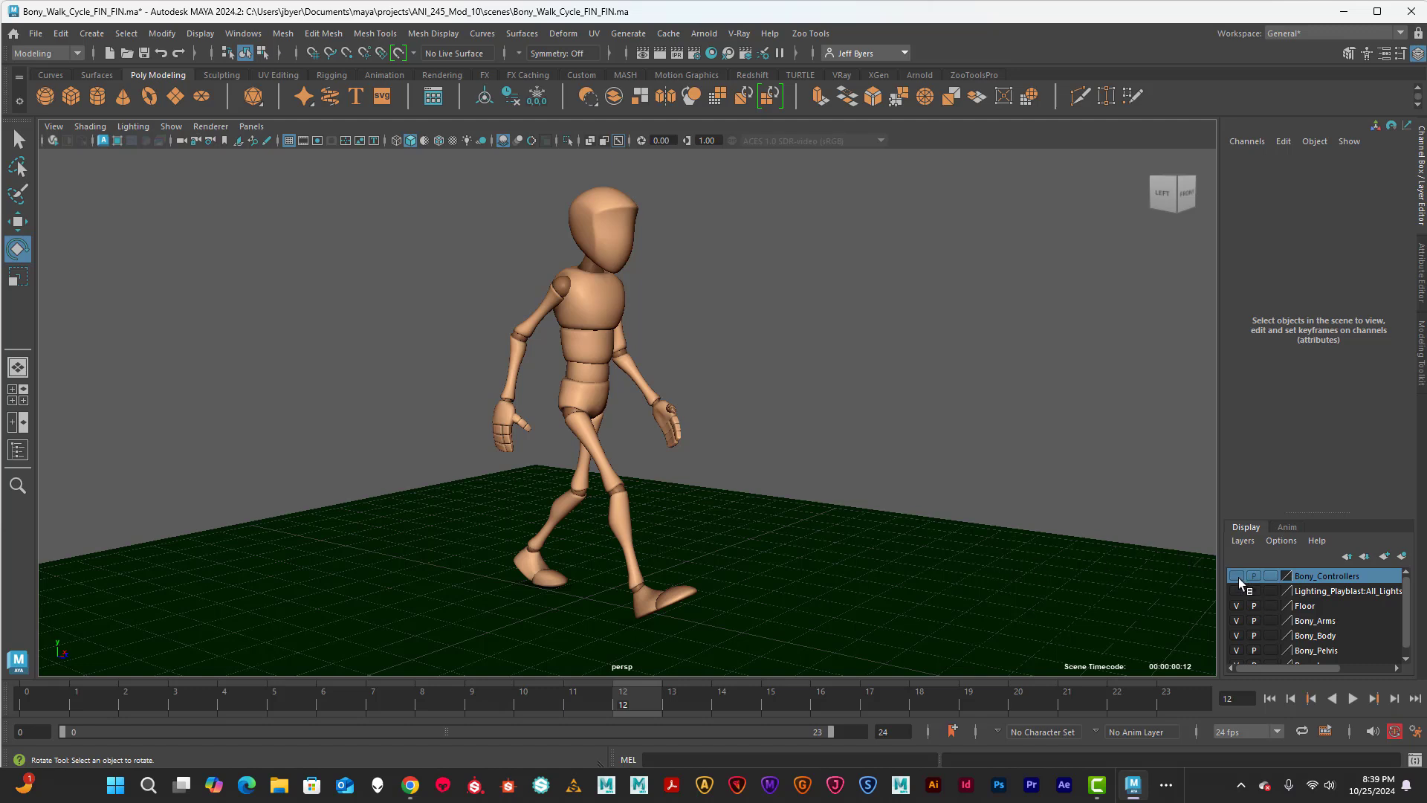
left_click(1236, 577)
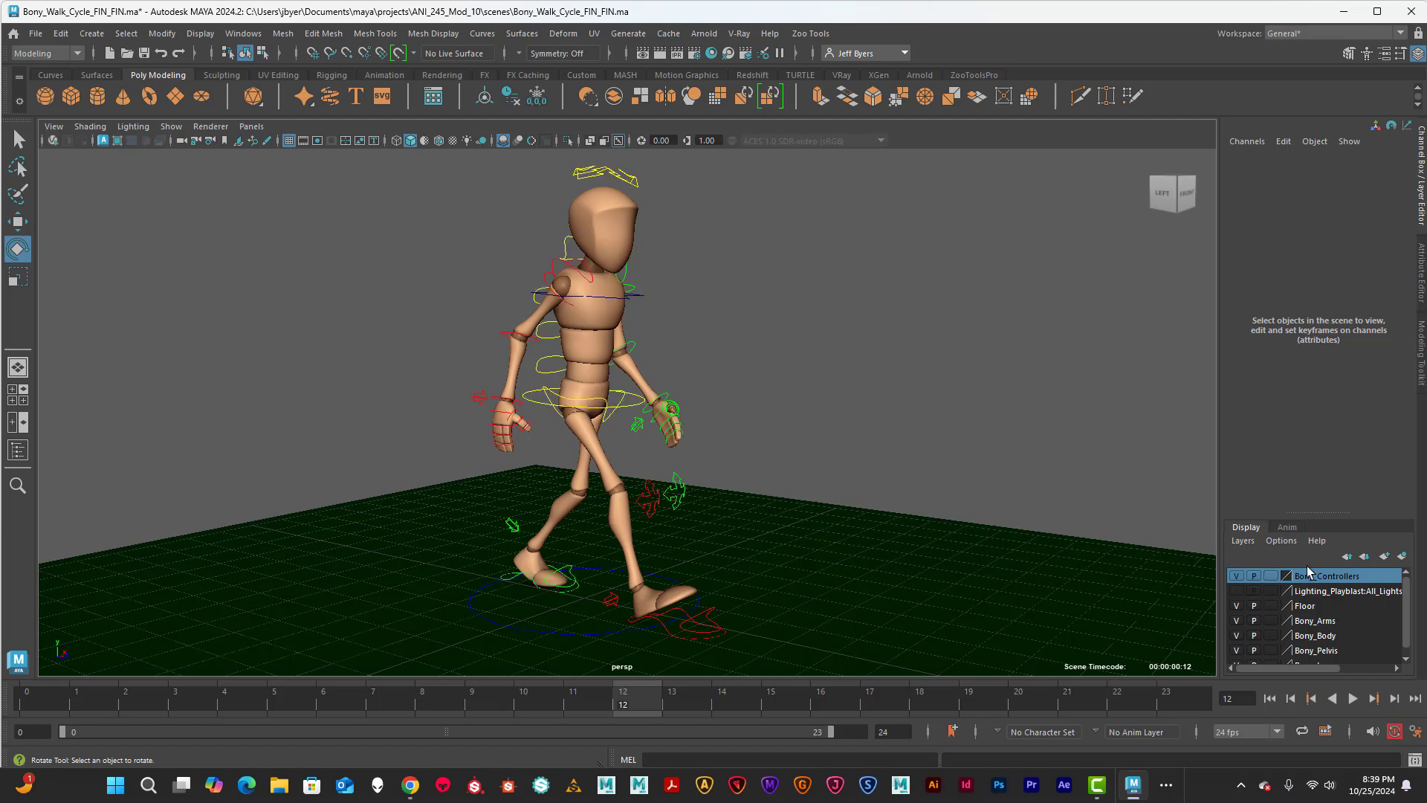
left_click(1237, 577)
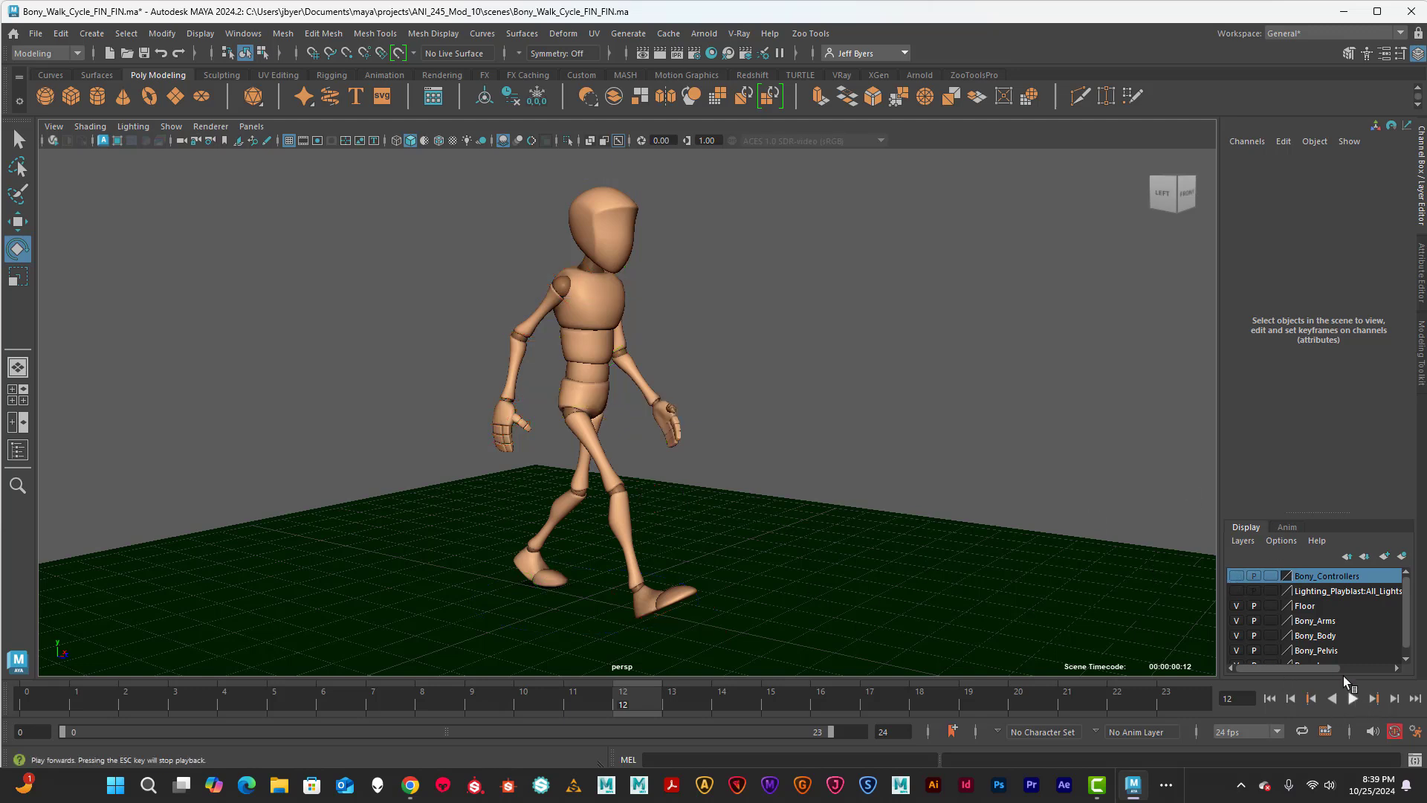
left_click(1237, 577)
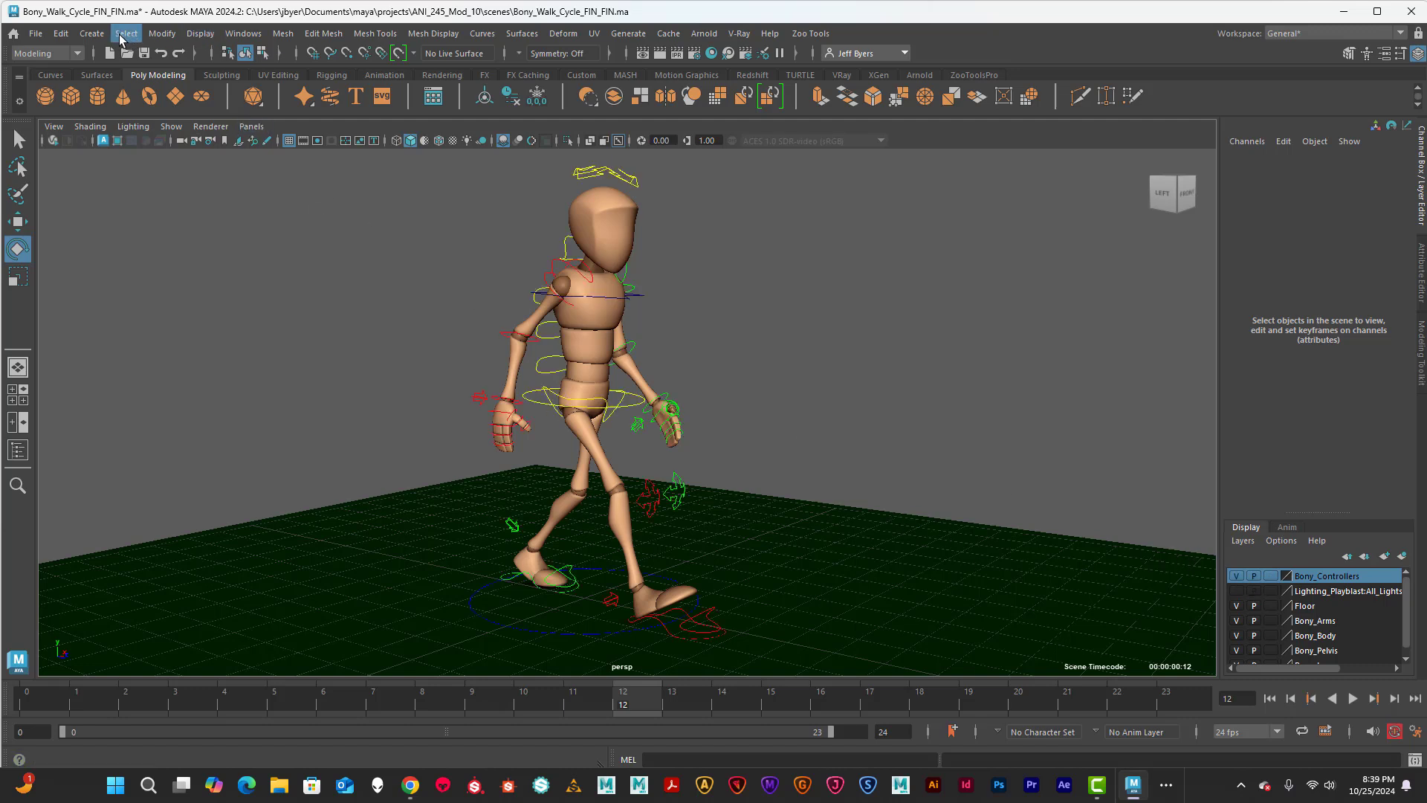
Select the rig controls with the Bony_All_CNTs quick select set, add the main ground control, and clear the selection
left_click(126, 34)
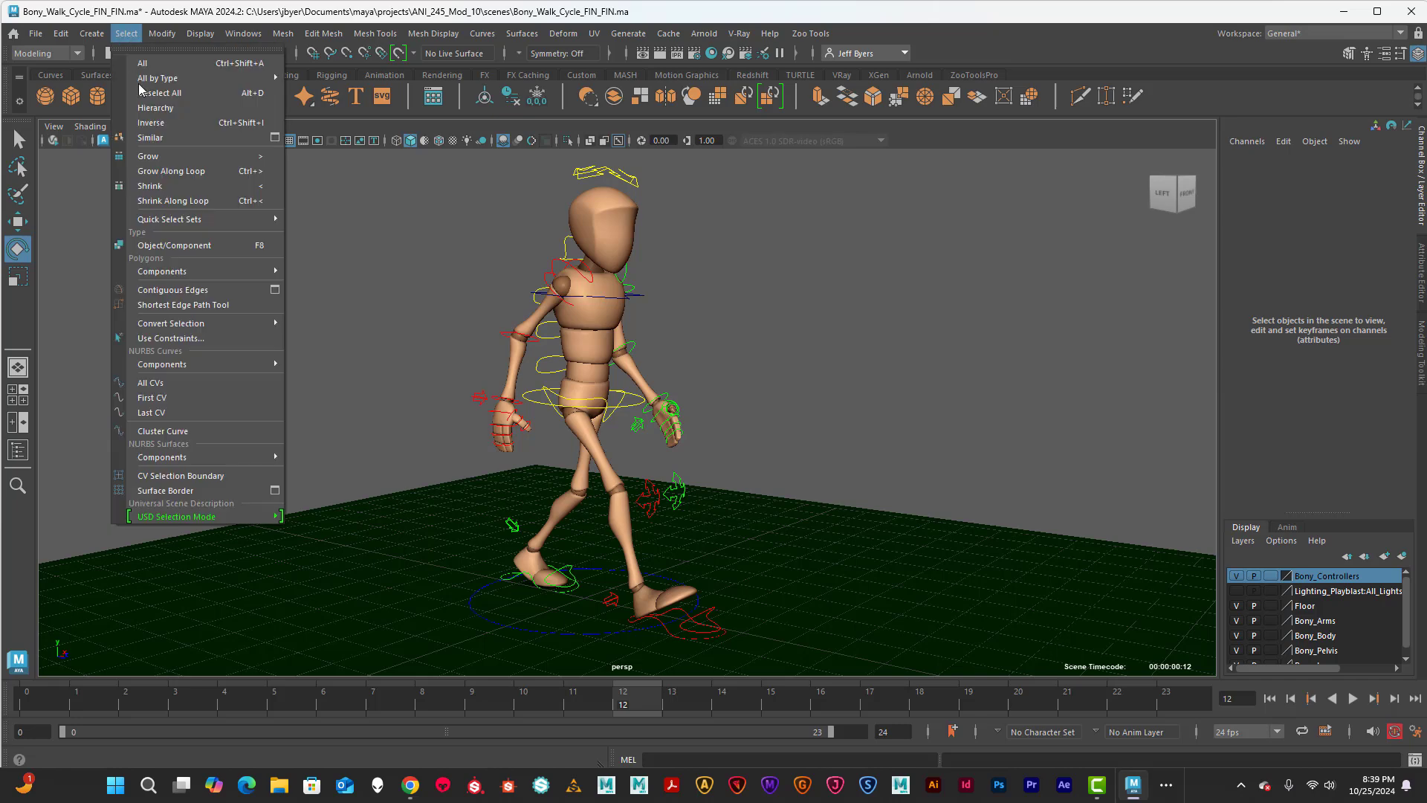
mouse_move(252, 219)
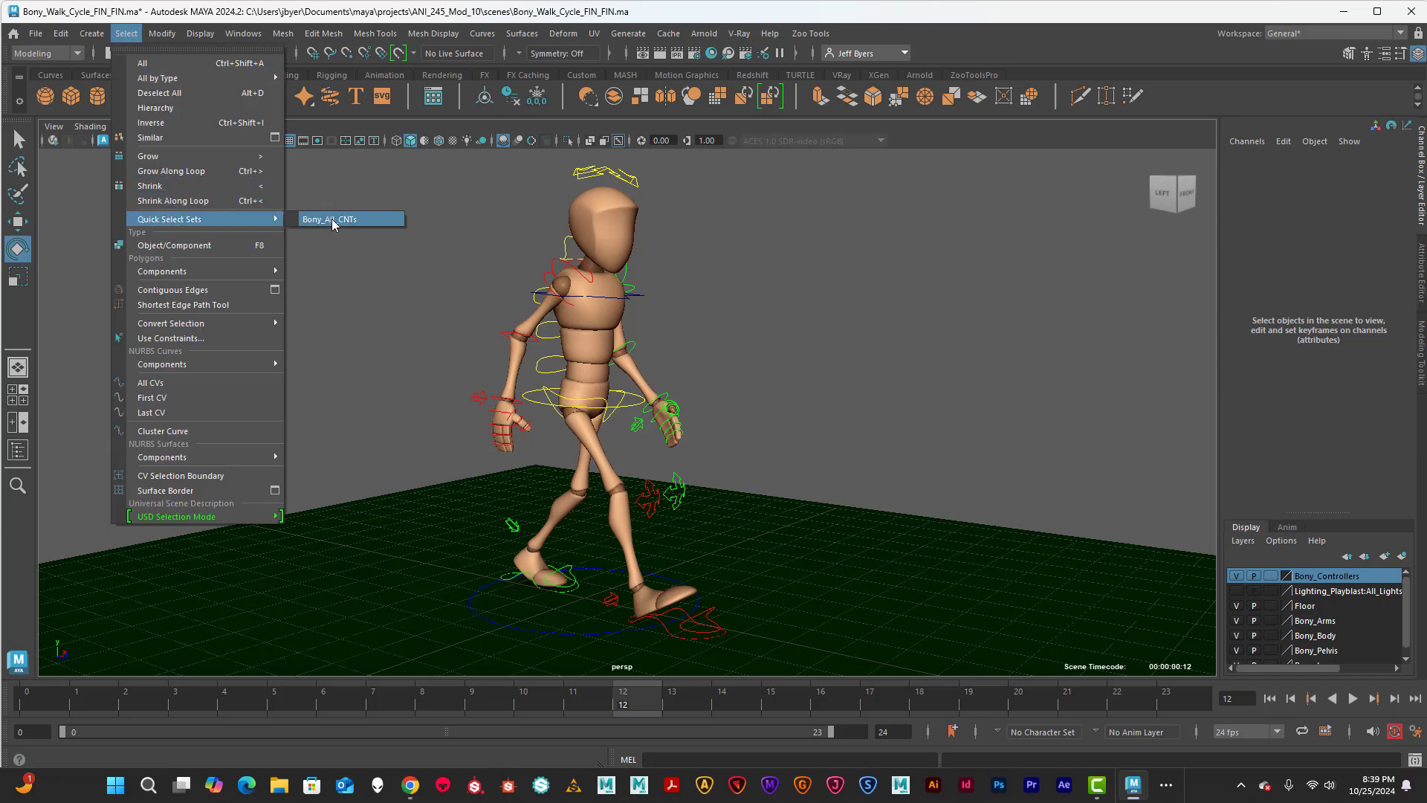
left_click(332, 222)
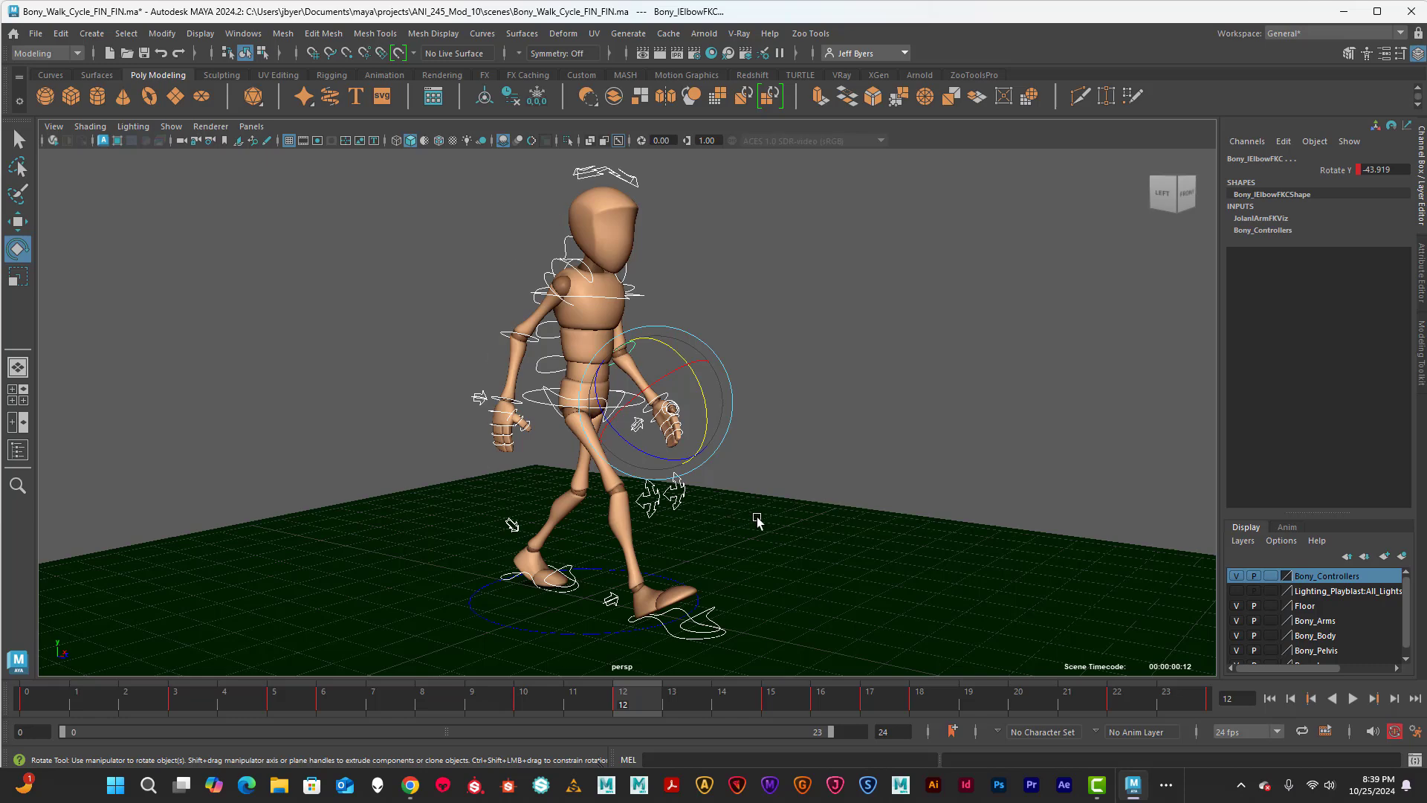
key("w")
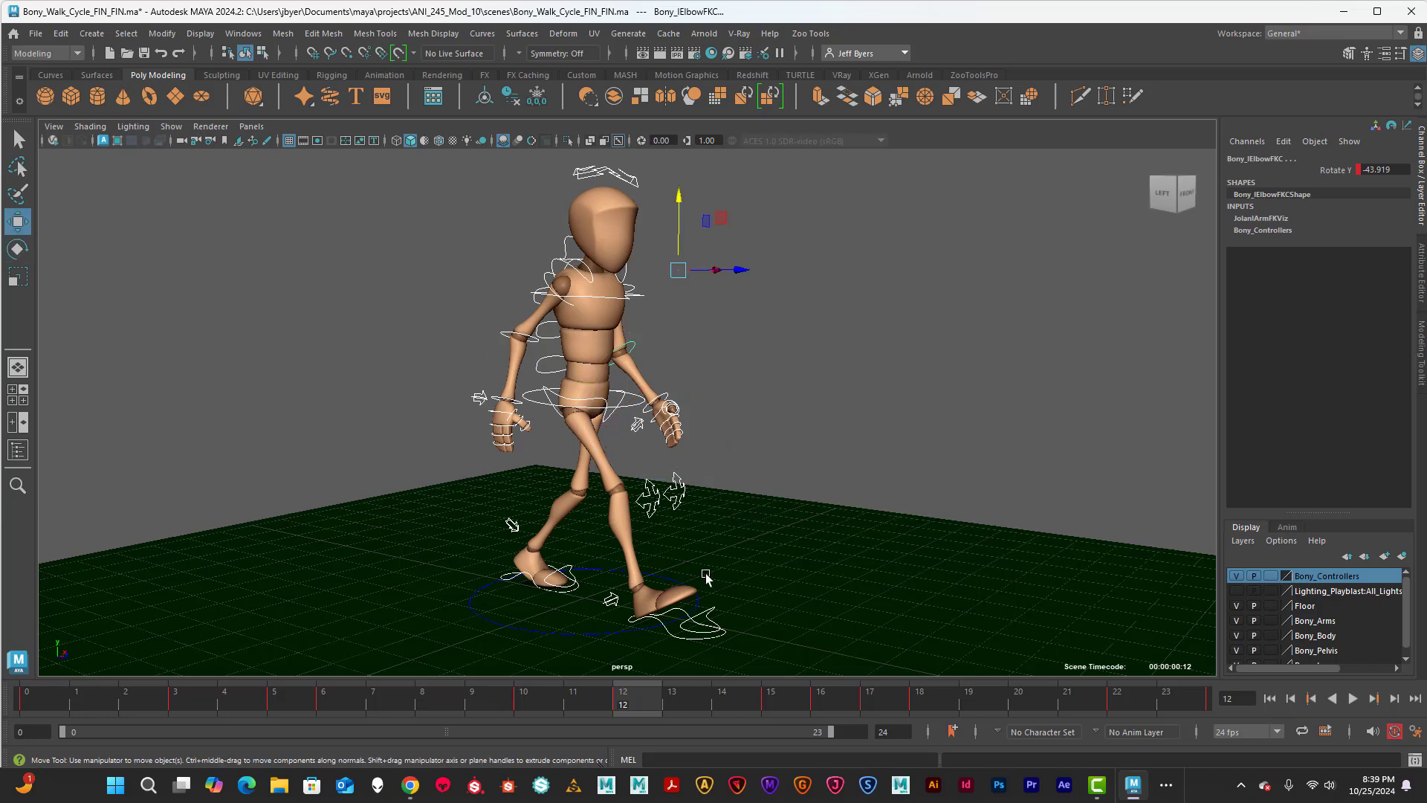
left_click(586, 634)
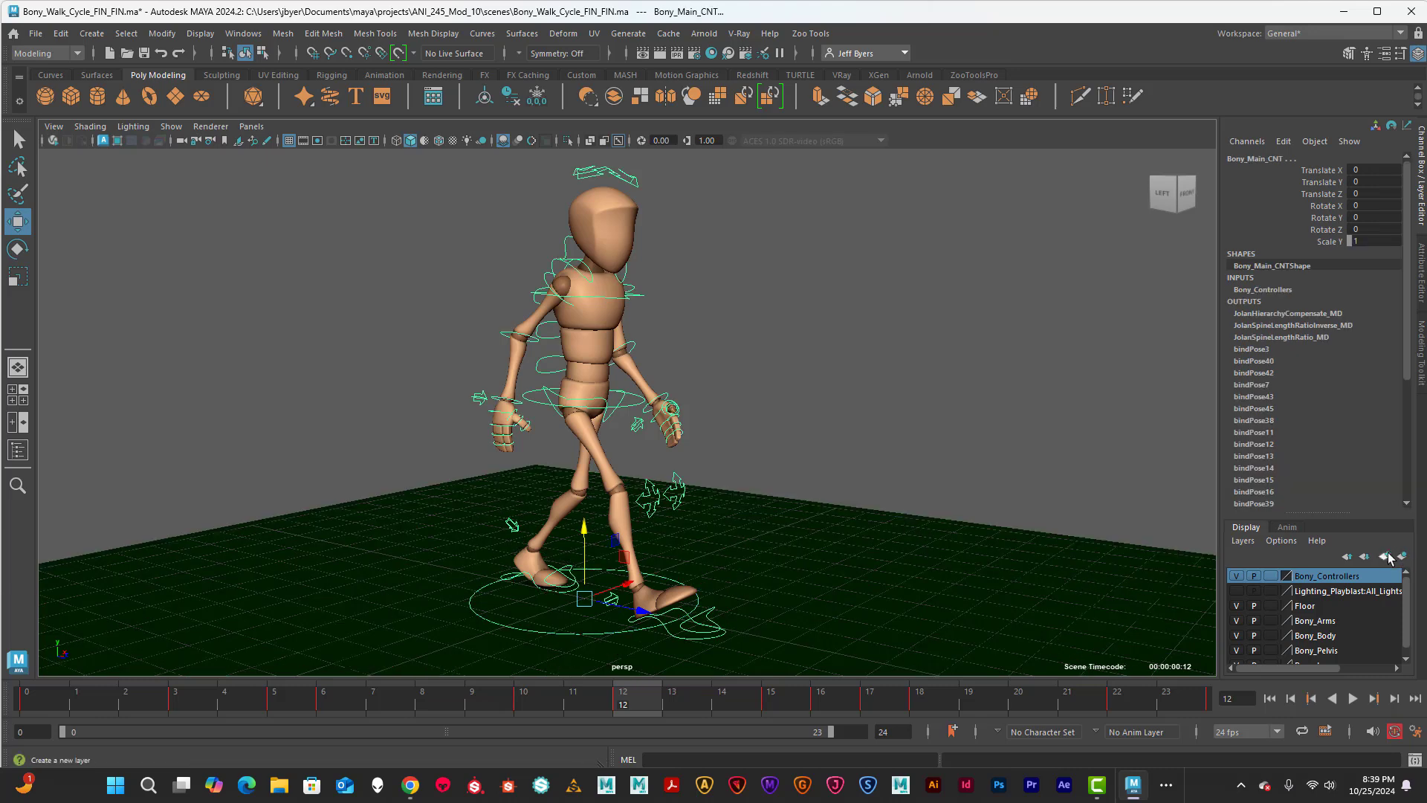
left_click(973, 444)
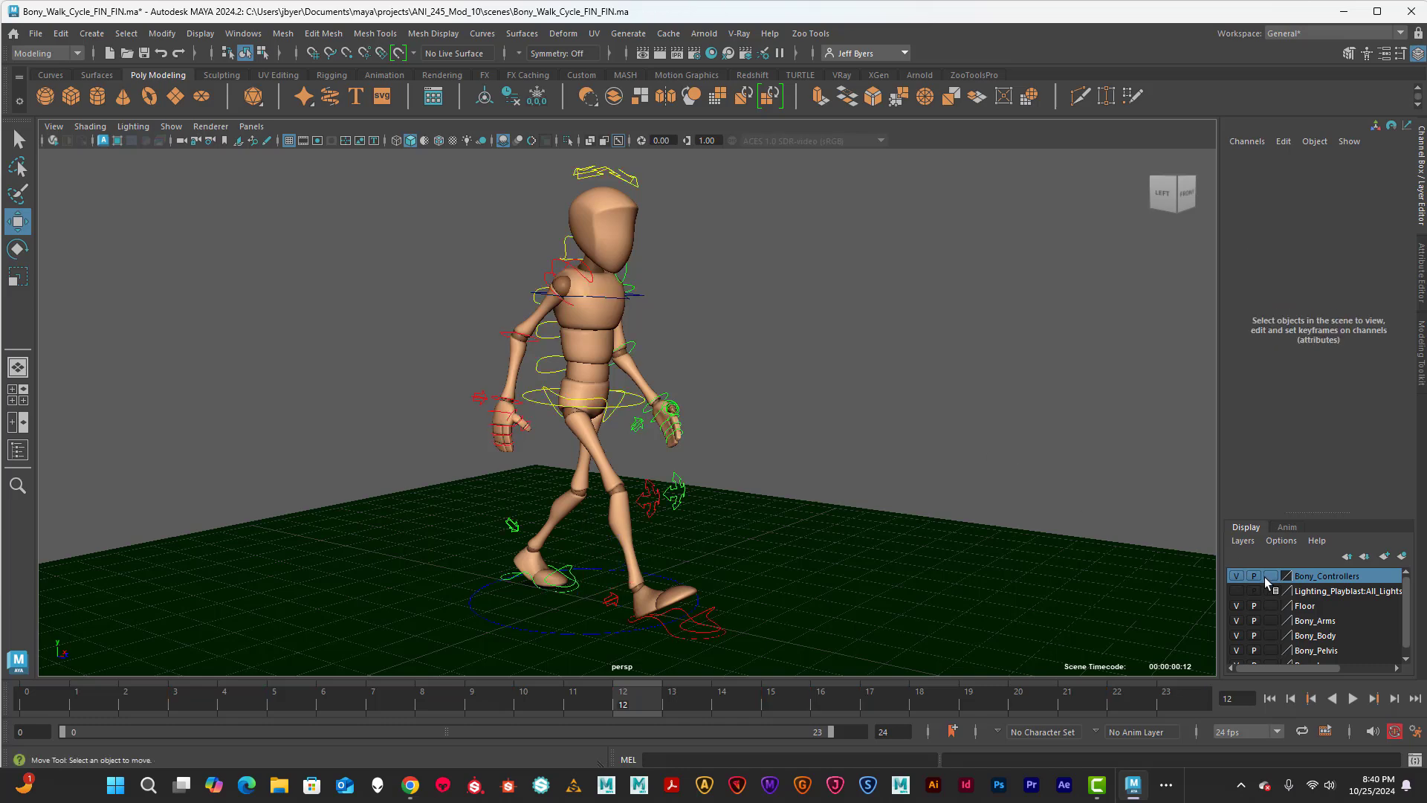
Hide the Bony_Controllers layer so only the character and floor are displayed
left_click(1235, 577)
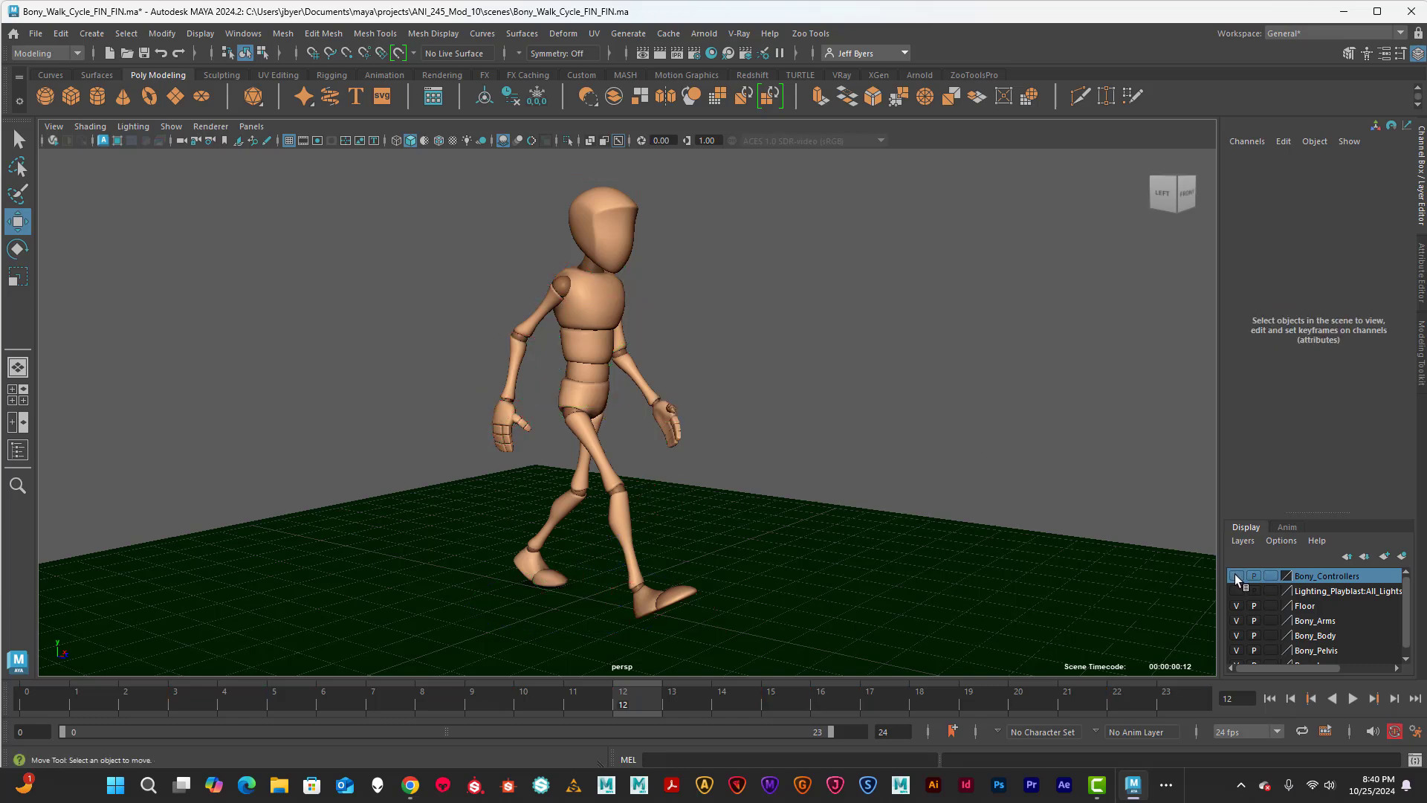
left_click(1236, 577)
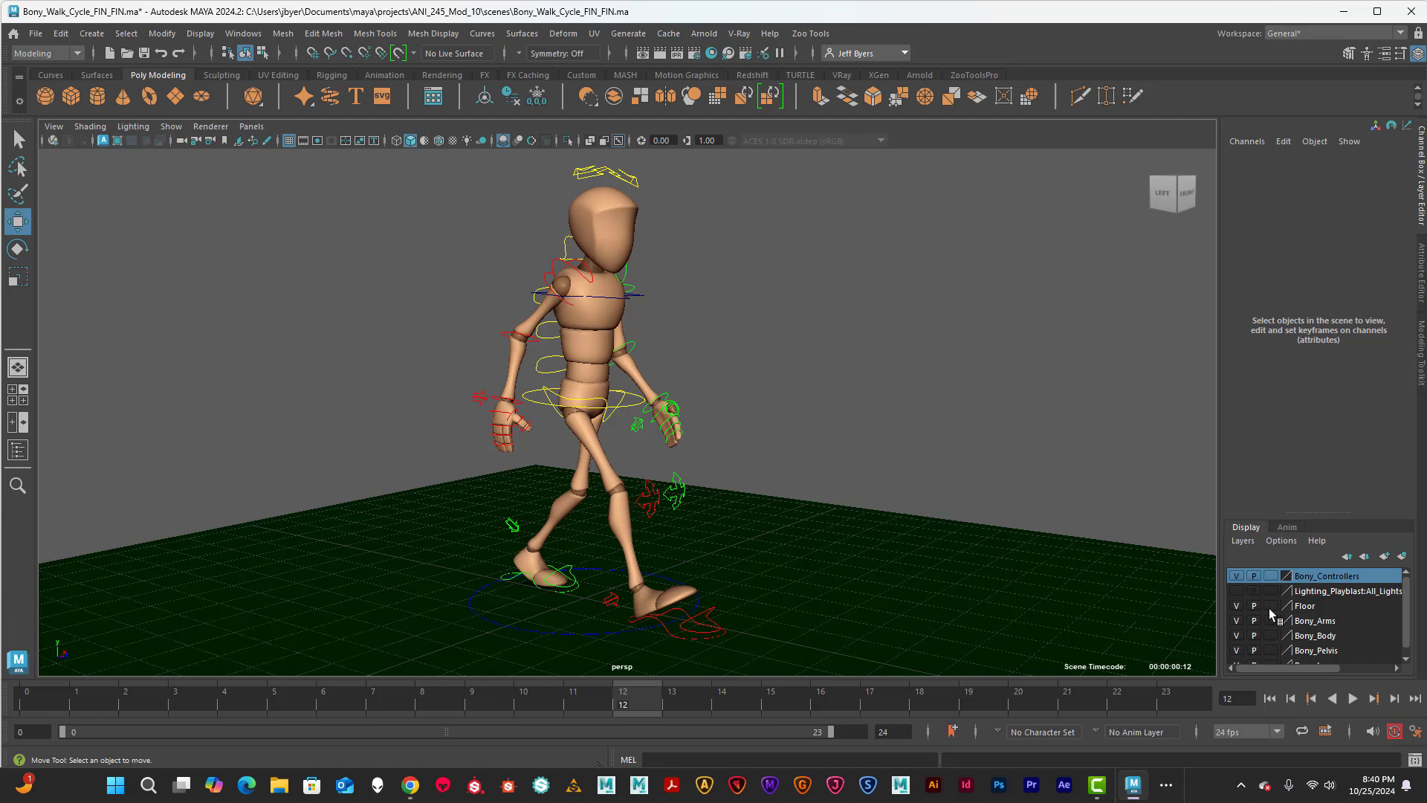
left_click(1236, 577)
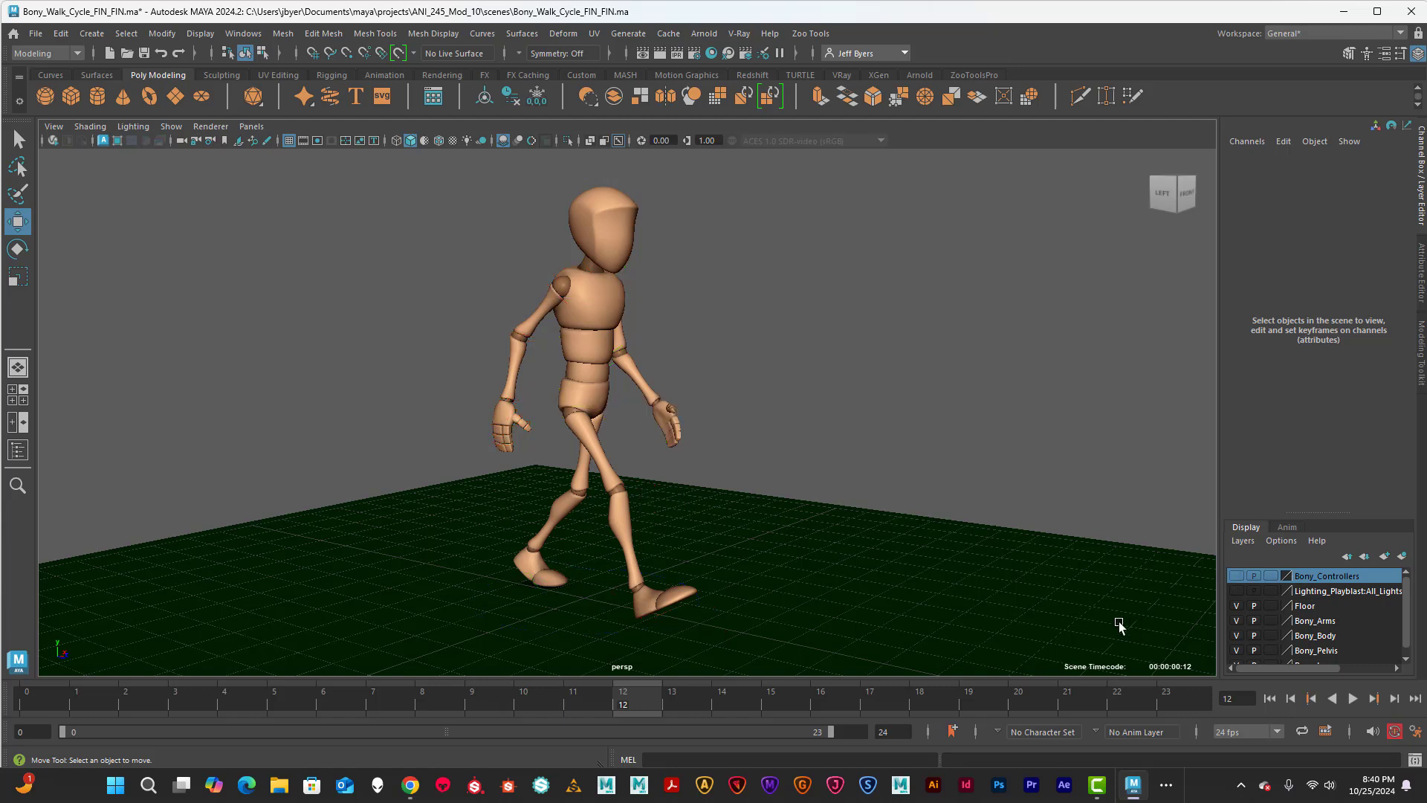
Play the walk cycle without the controls in view, stop it, and return to frame 0
left_click(1353, 699)
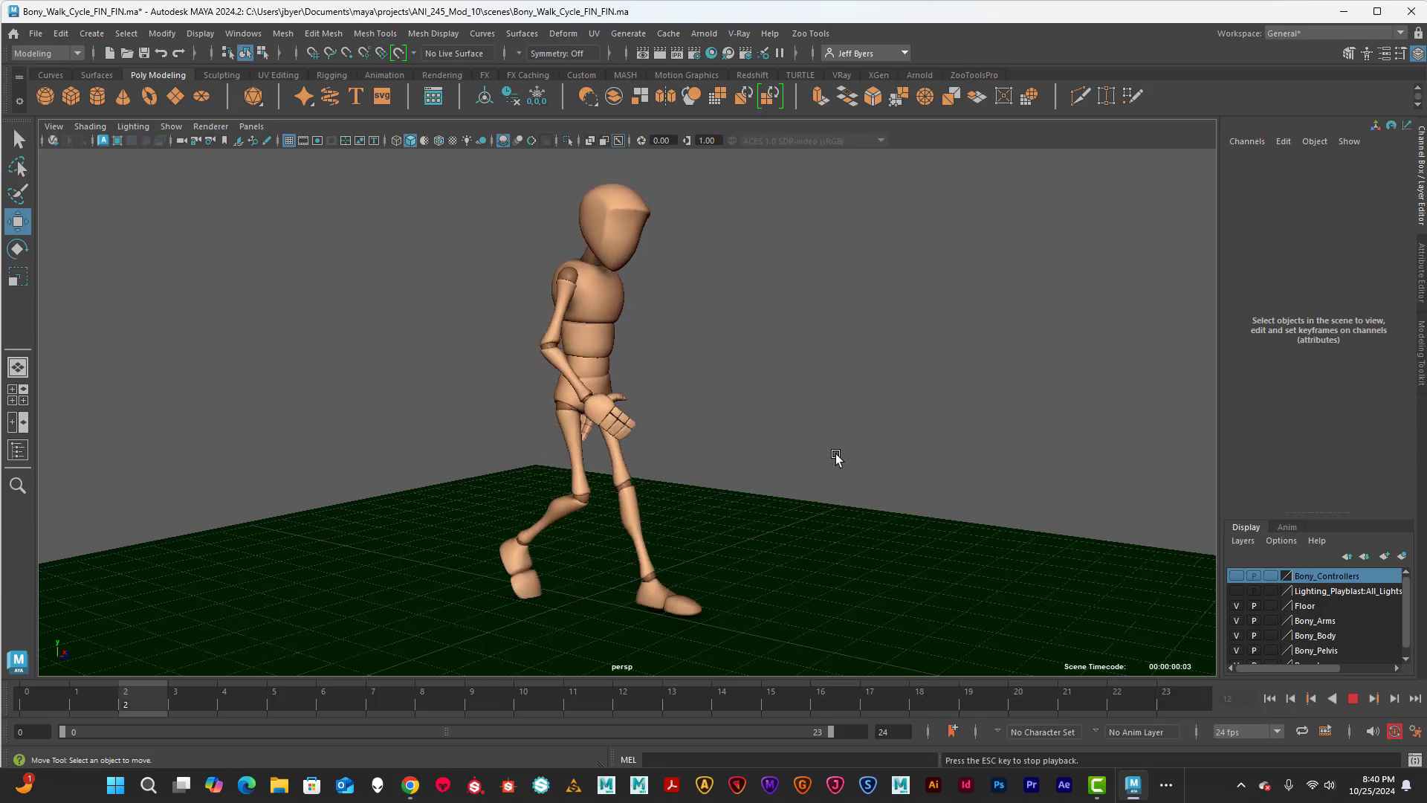
left_click_drag(767, 420, 845, 431, "alt")
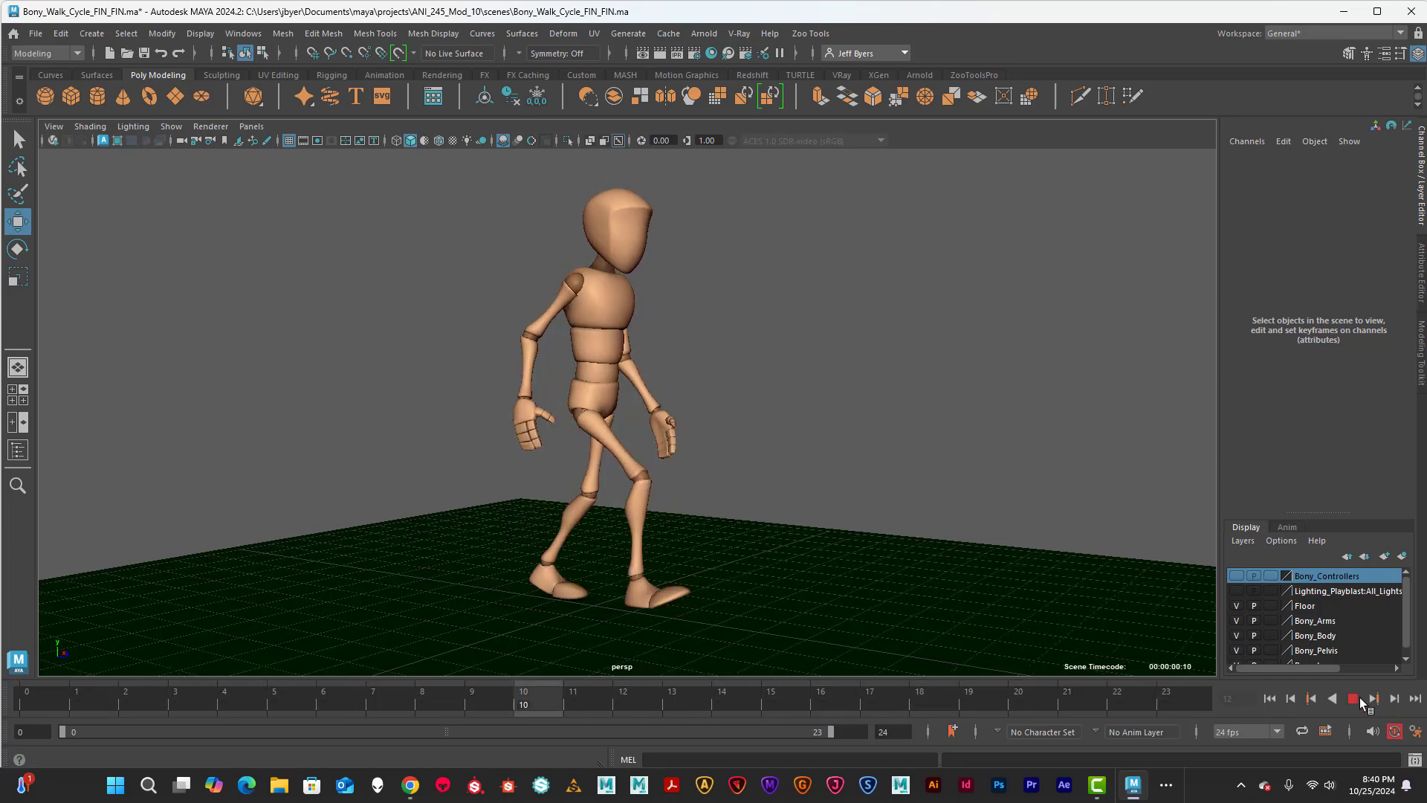
key("Escape")
left_click(28, 695)
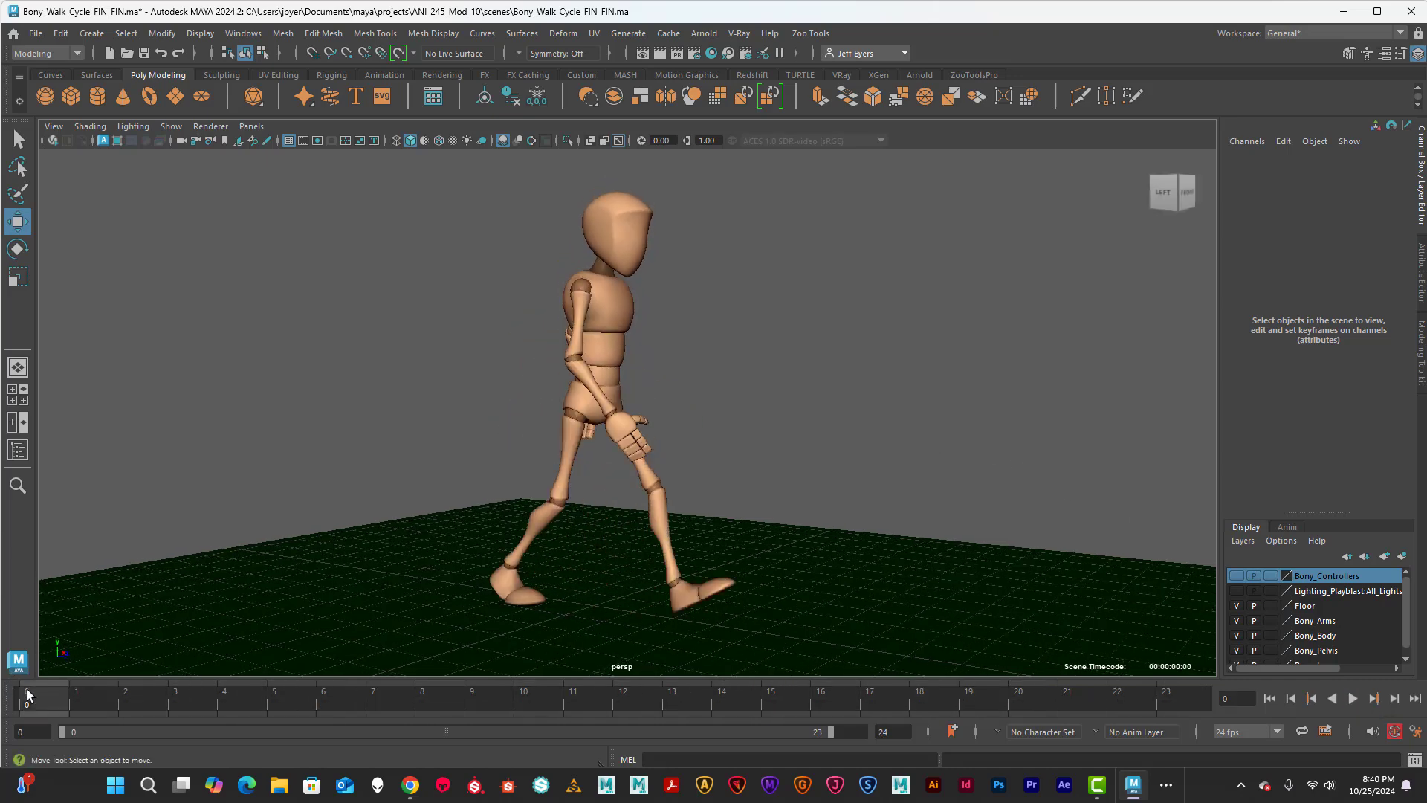
Frame the character in a three-quarter view and open the Render Settings beside it
left_click_drag(753, 508, 741, 494, "alt")
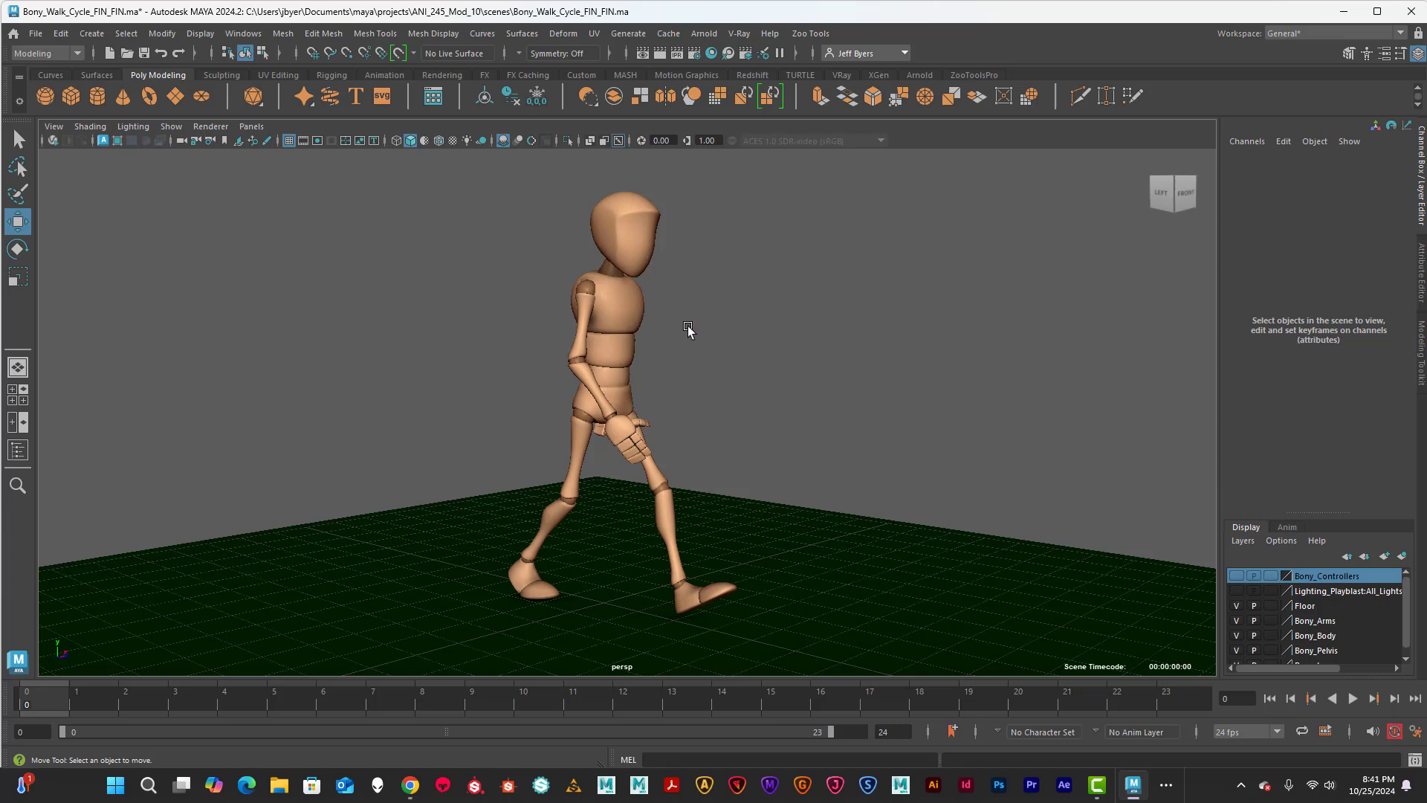
middle_click_drag(711, 342, 714, 341, "alt")
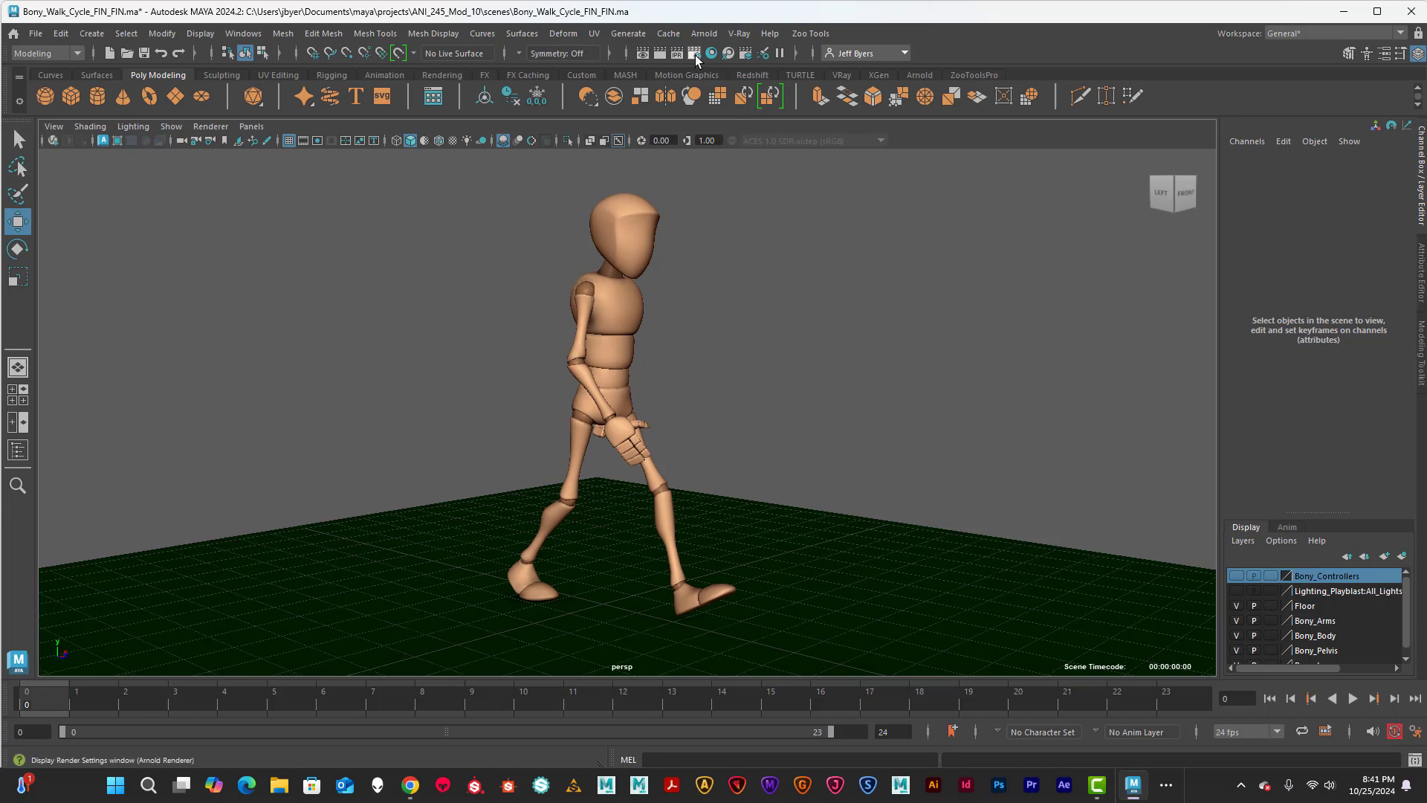
left_click(693, 53)
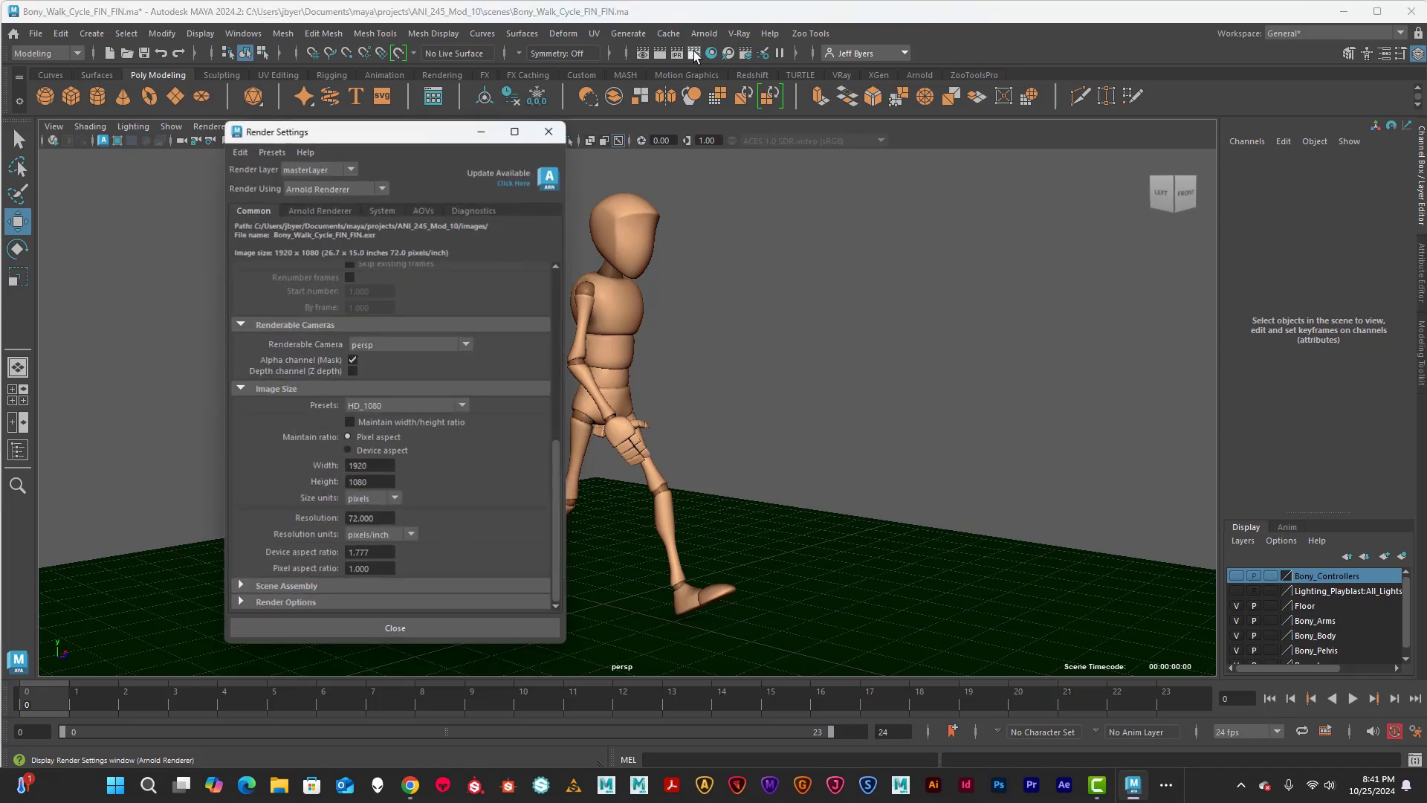
left_click_drag(453, 127, 1050, 169)
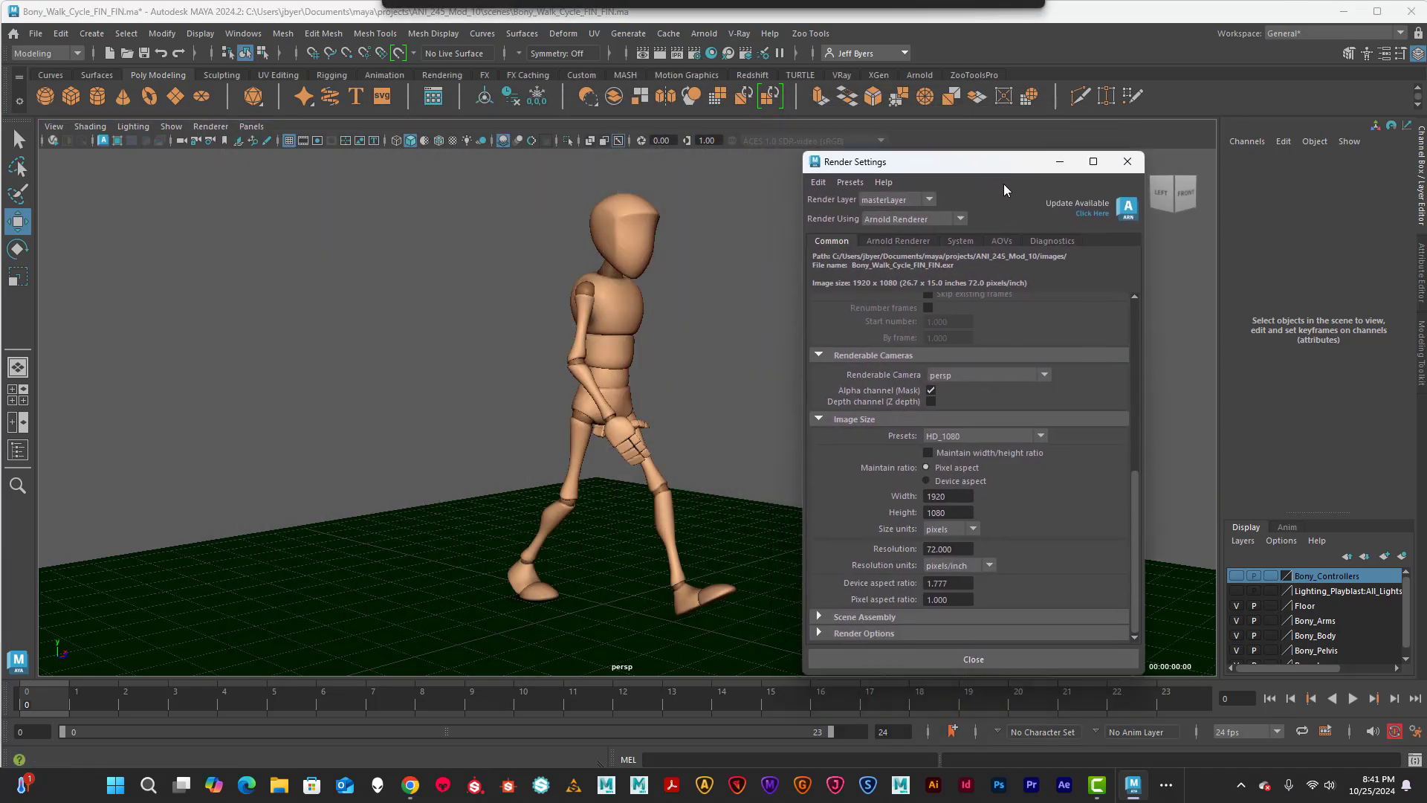
Review the Arnold sampling settings and the common file output and image size settings, and close the Render Settings
left_click(898, 242)
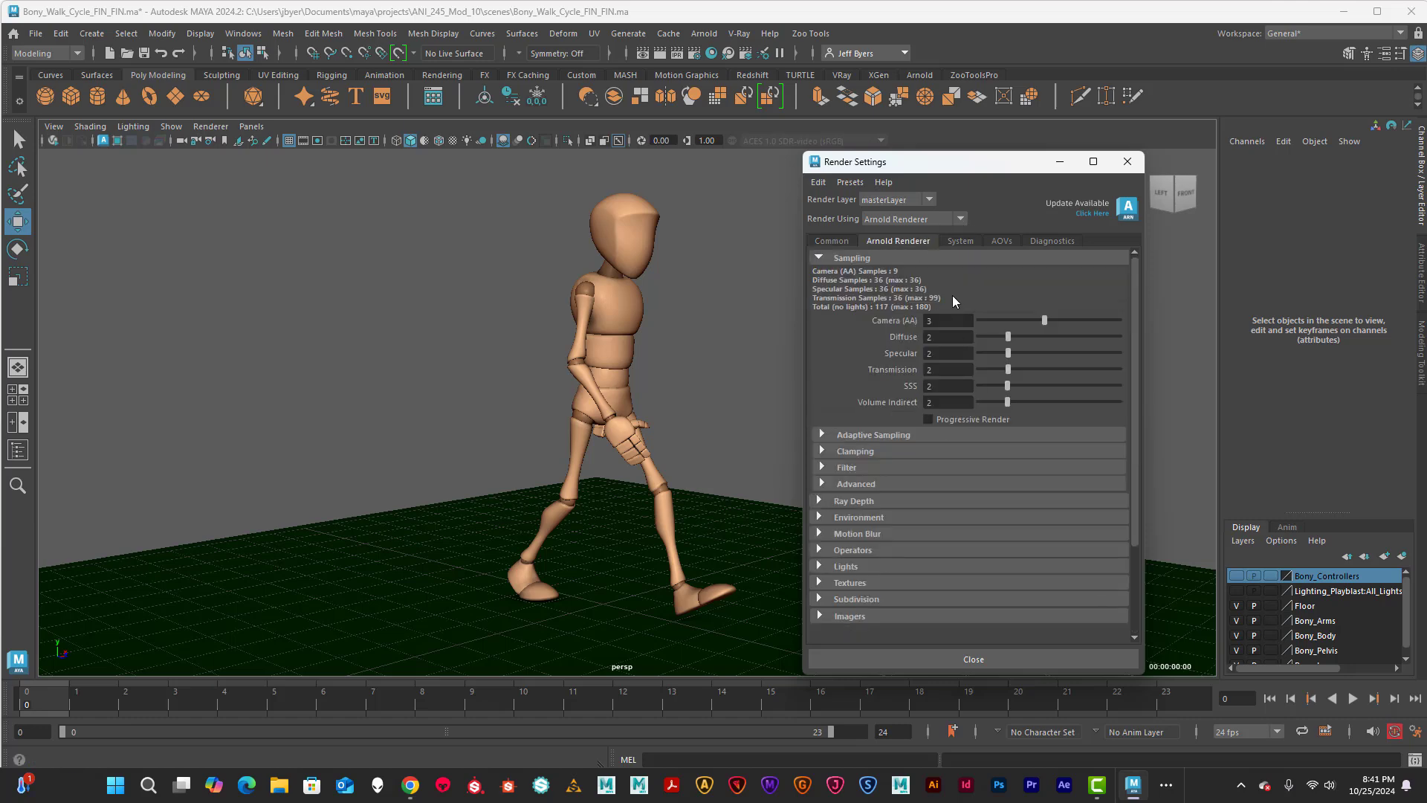
left_click(842, 242)
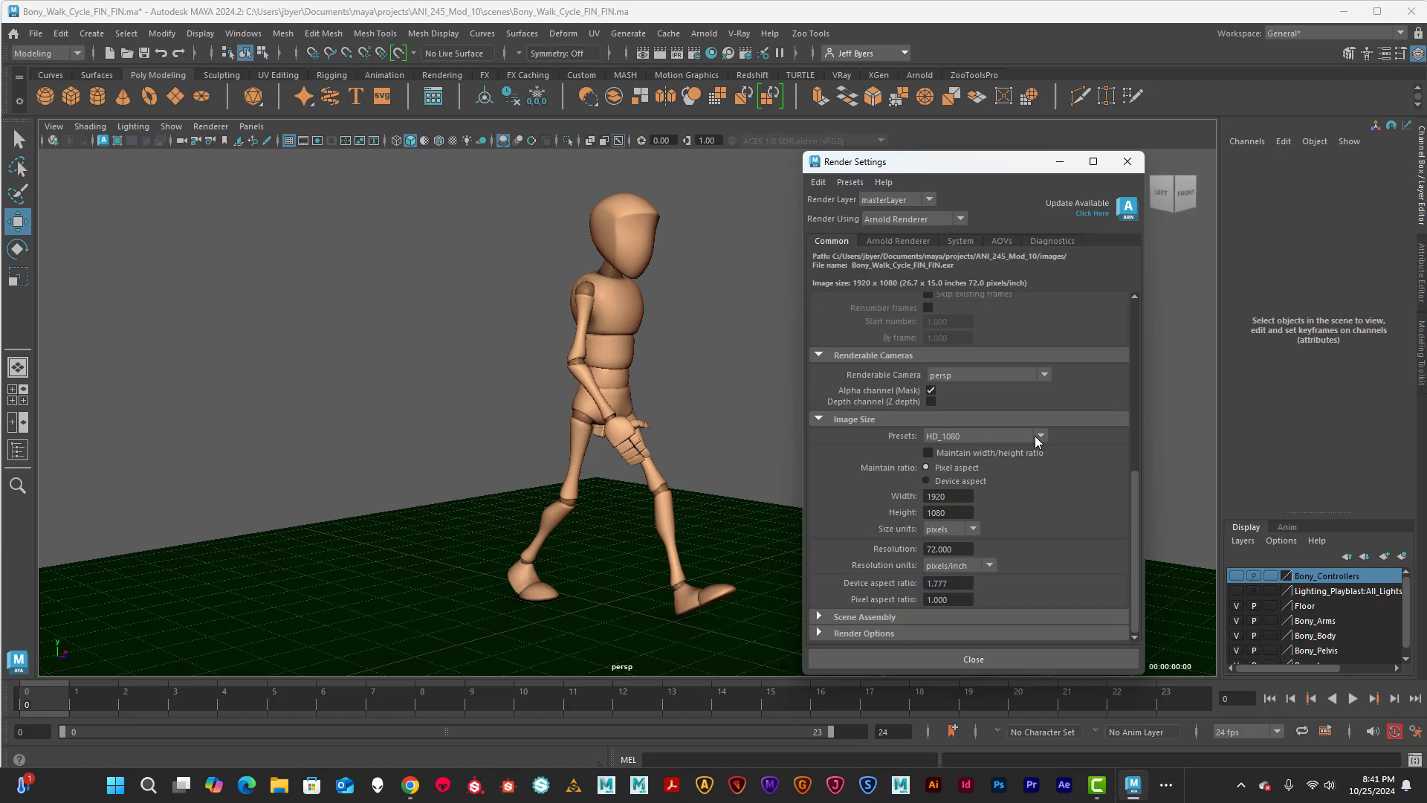
scroll(1084, 480, "up", 5)
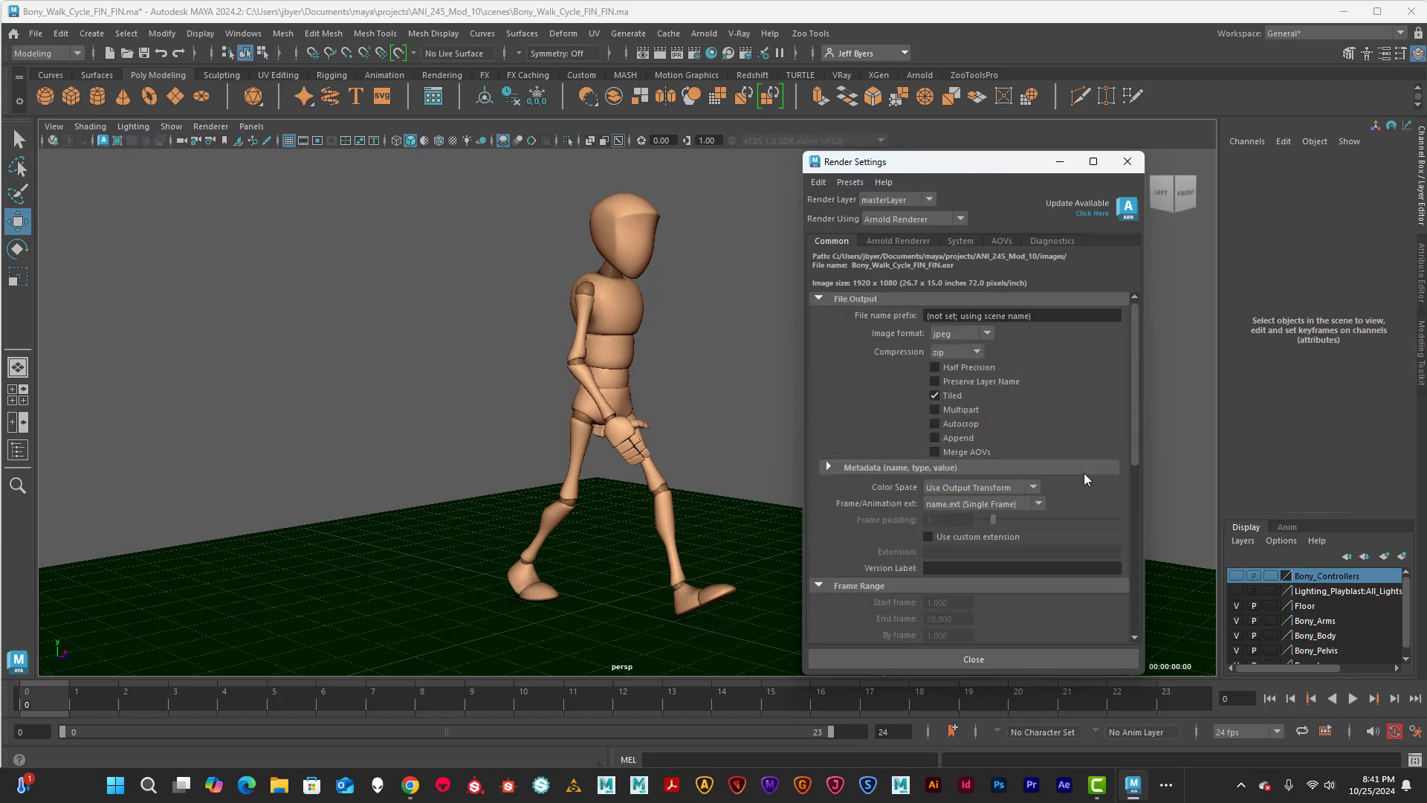
scroll(1082, 471, "down", 5)
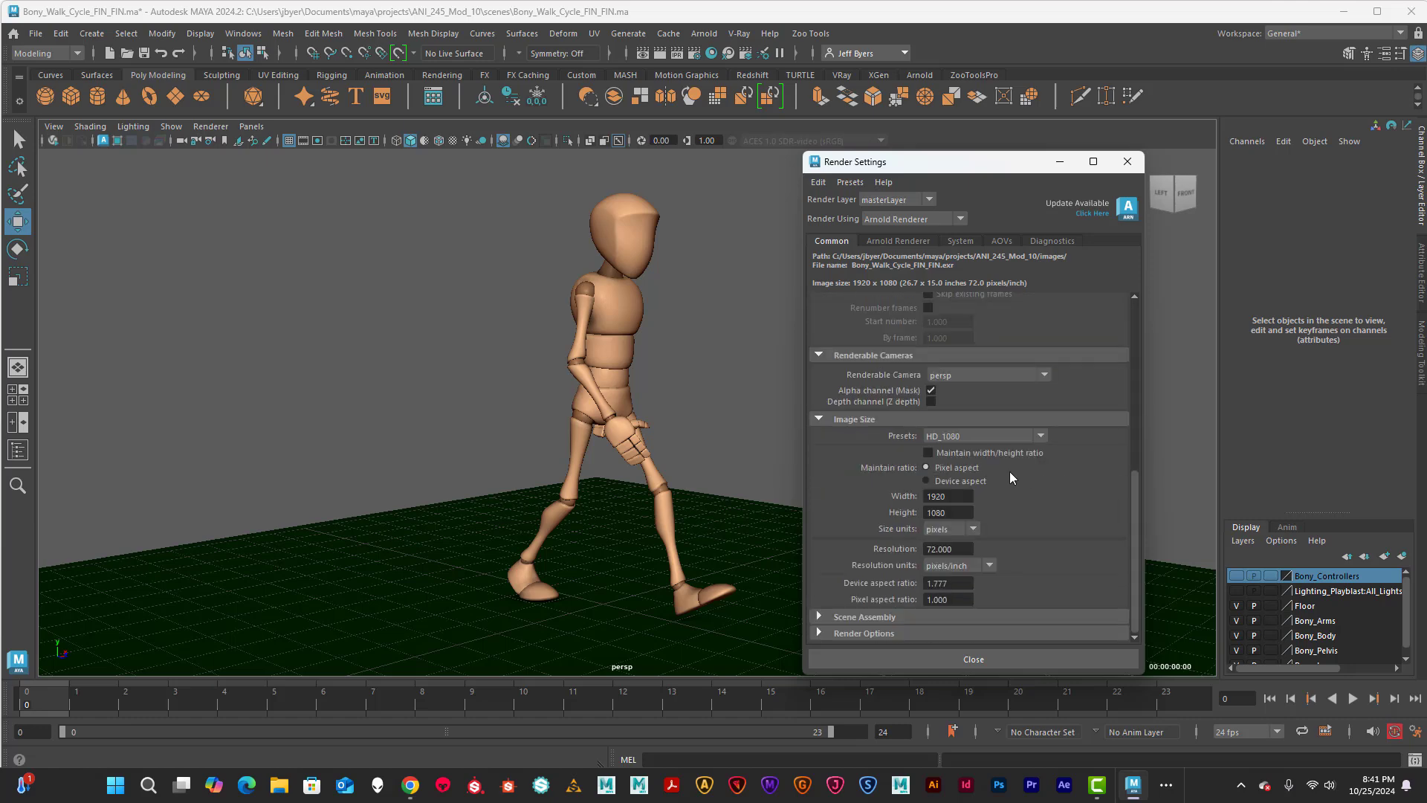
left_click(1127, 161)
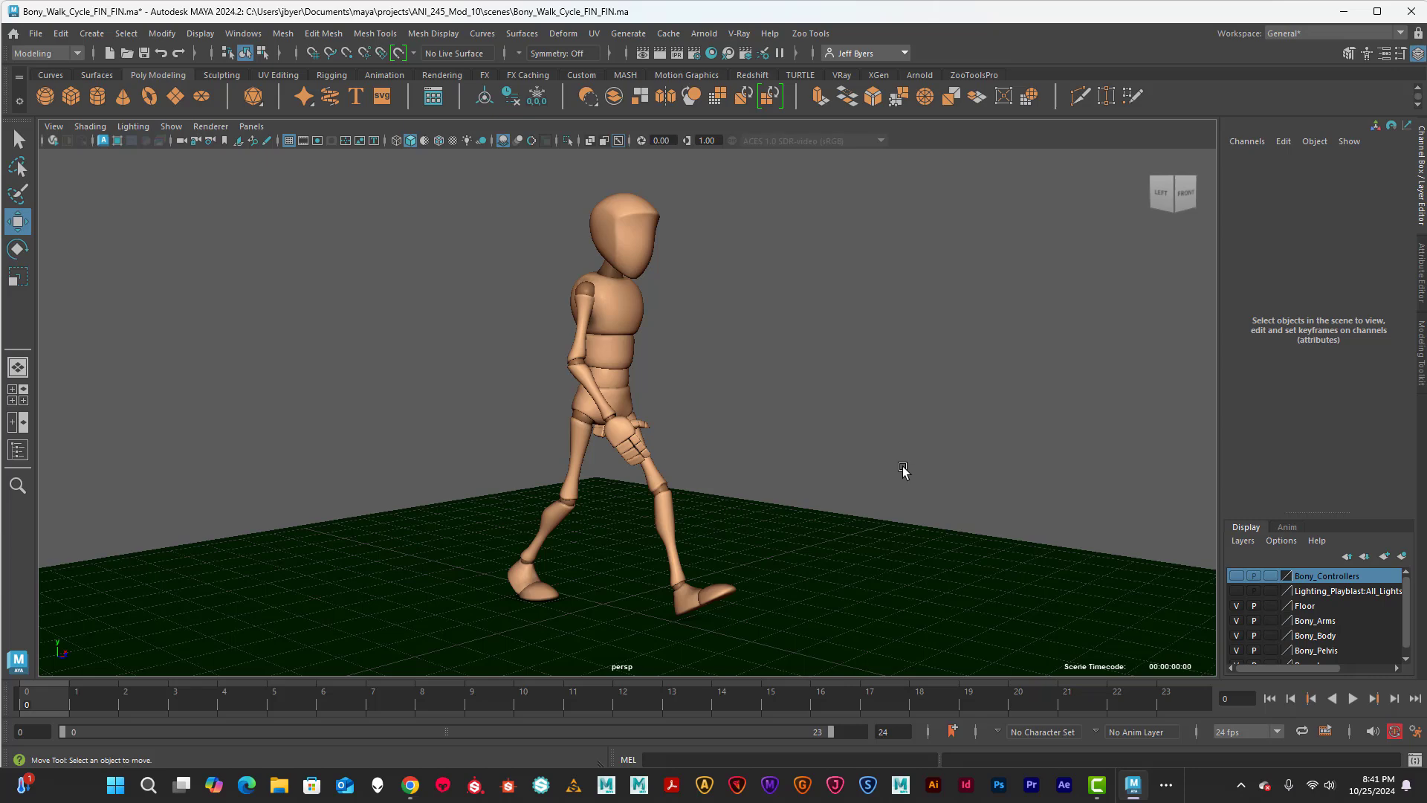
Turn on the resolution gate and gate mask around a front three-quarter view of the character
left_click_drag(906, 473, 790, 472, "alt")
right_click_drag(789, 471, 837, 470, "alt")
left_click_drag(837, 469, 803, 446, "alt")
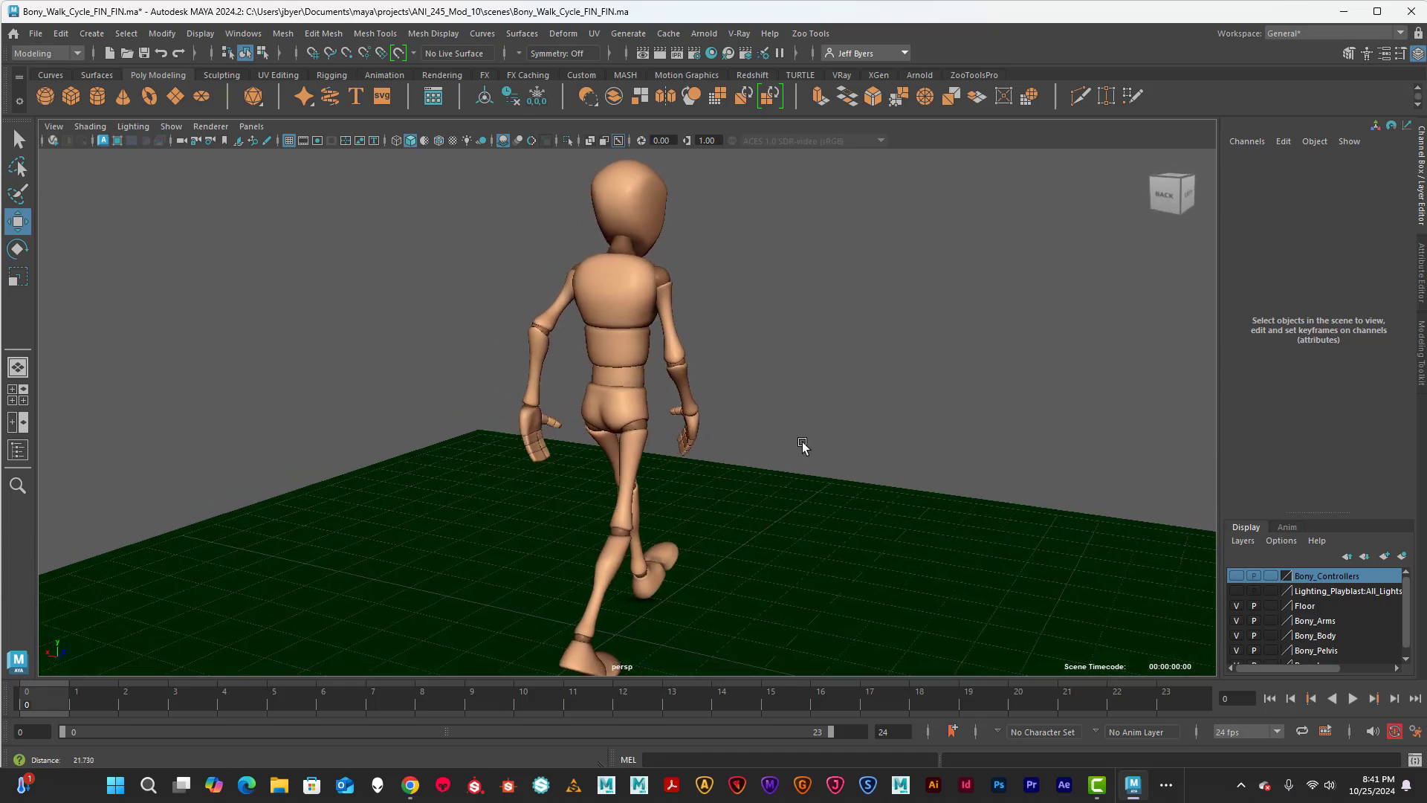
right_click_drag(804, 446, 757, 438, "alt")
mouse_move(757, 438)
left_mouse_down("alt")
mouse_move(790, 453)
mouse_move(739, 456)
mouse_move(787, 461)
mouse_move(729, 464)
mouse_move(744, 452)
mouse_move(766, 462)
left_mouse_up("alt")
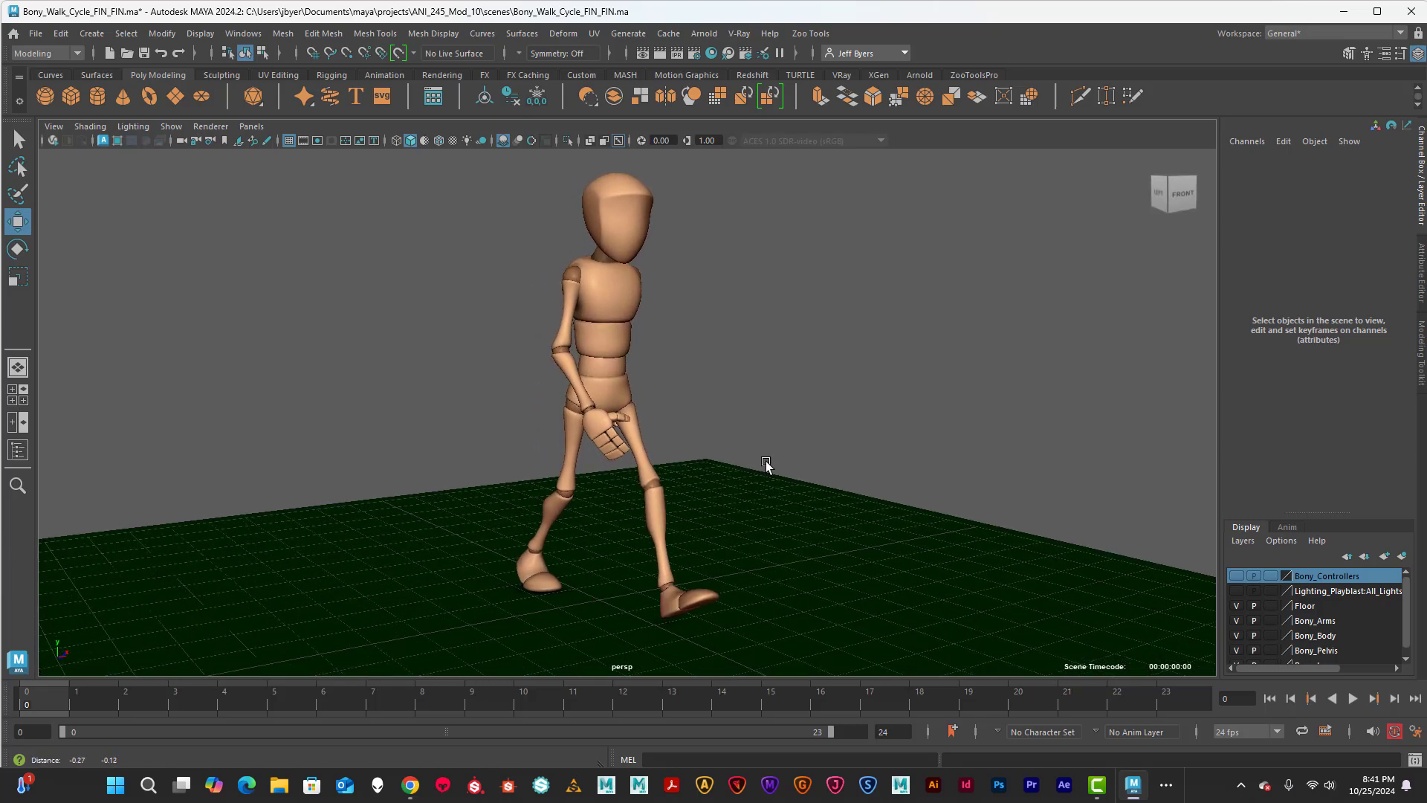
left_click(317, 141)
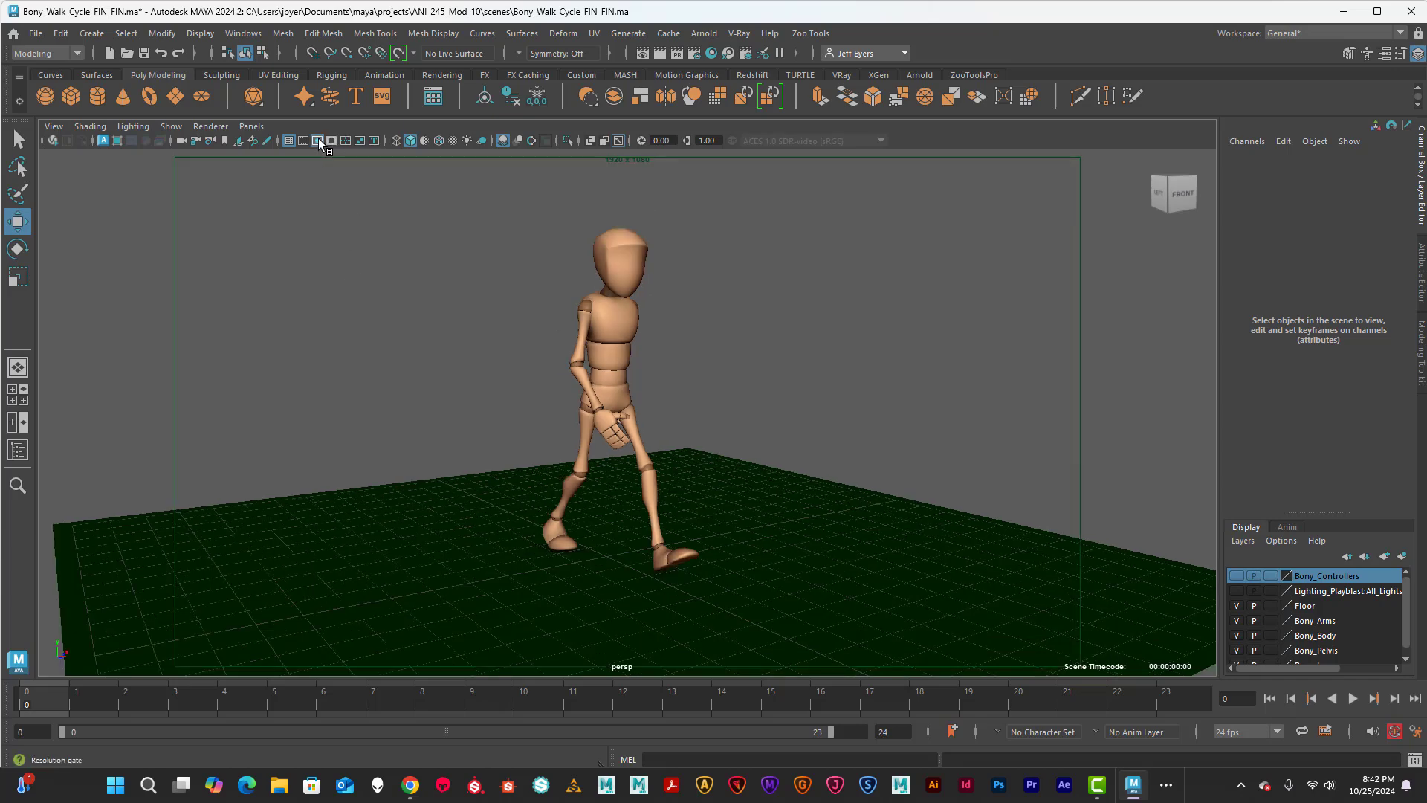
left_click(332, 141)
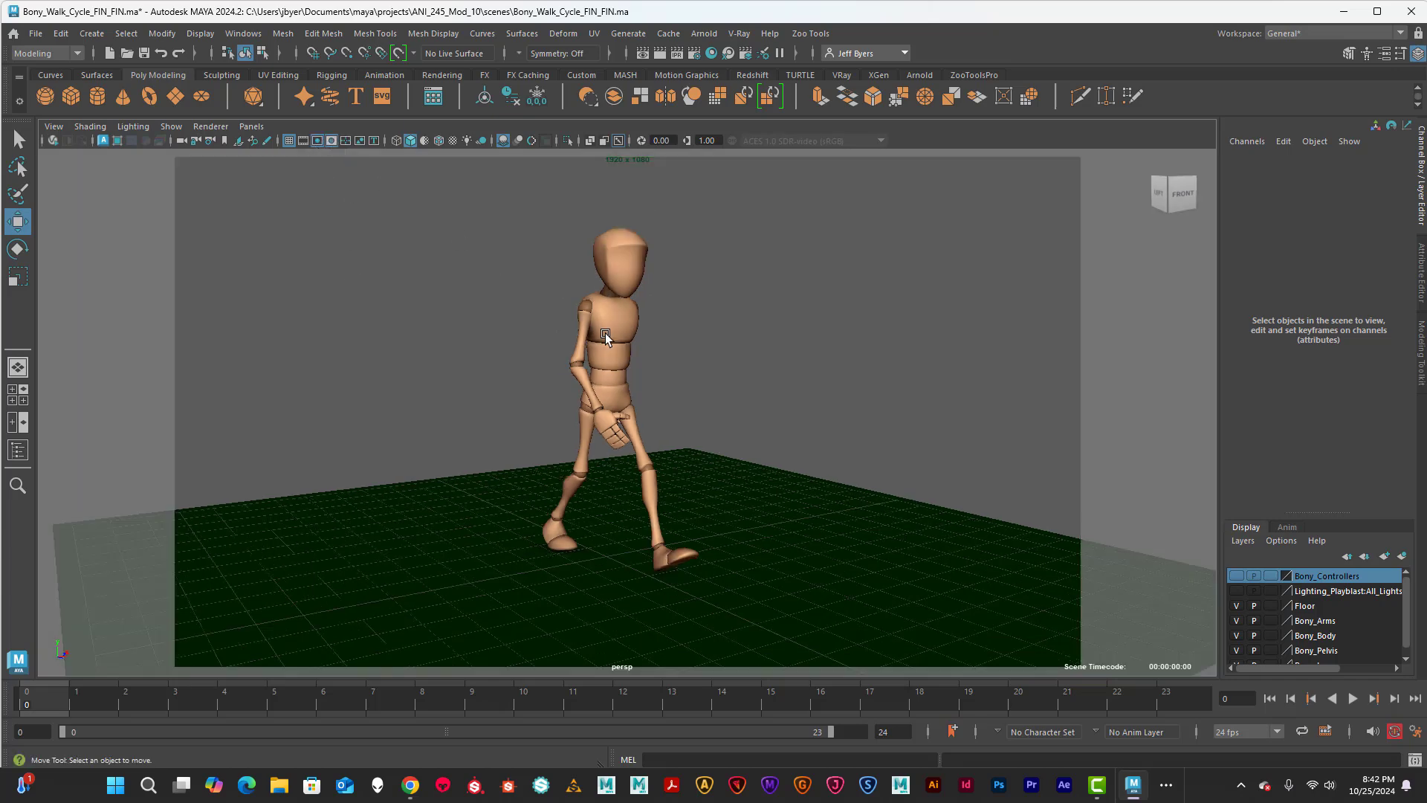
Show the field chart, enlarge the character within the resolution gate, and hide the chart again
left_click(344, 141)
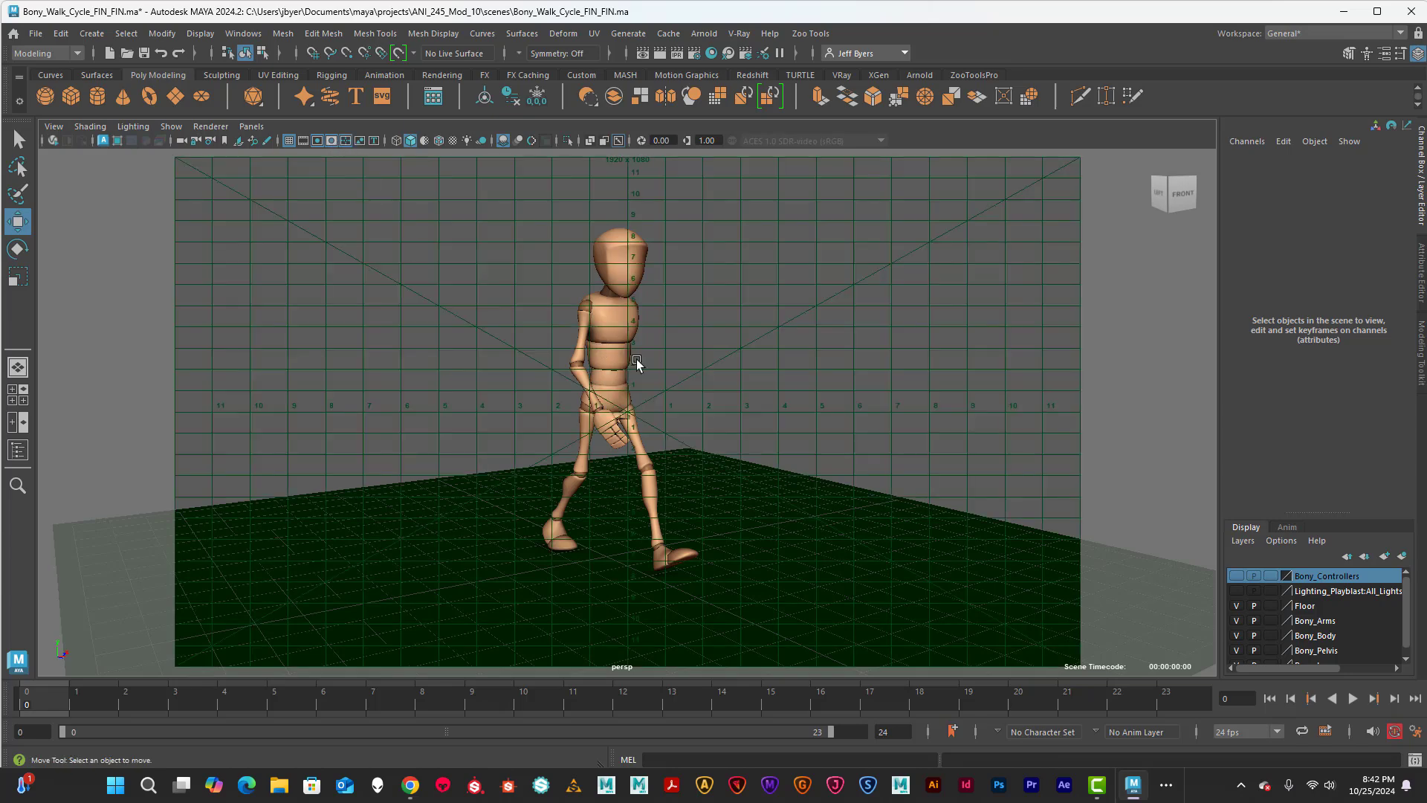
mouse_move(827, 437)
right_mouse_down("alt")
mouse_move(912, 448)
mouse_move(818, 424)
right_mouse_up("alt")
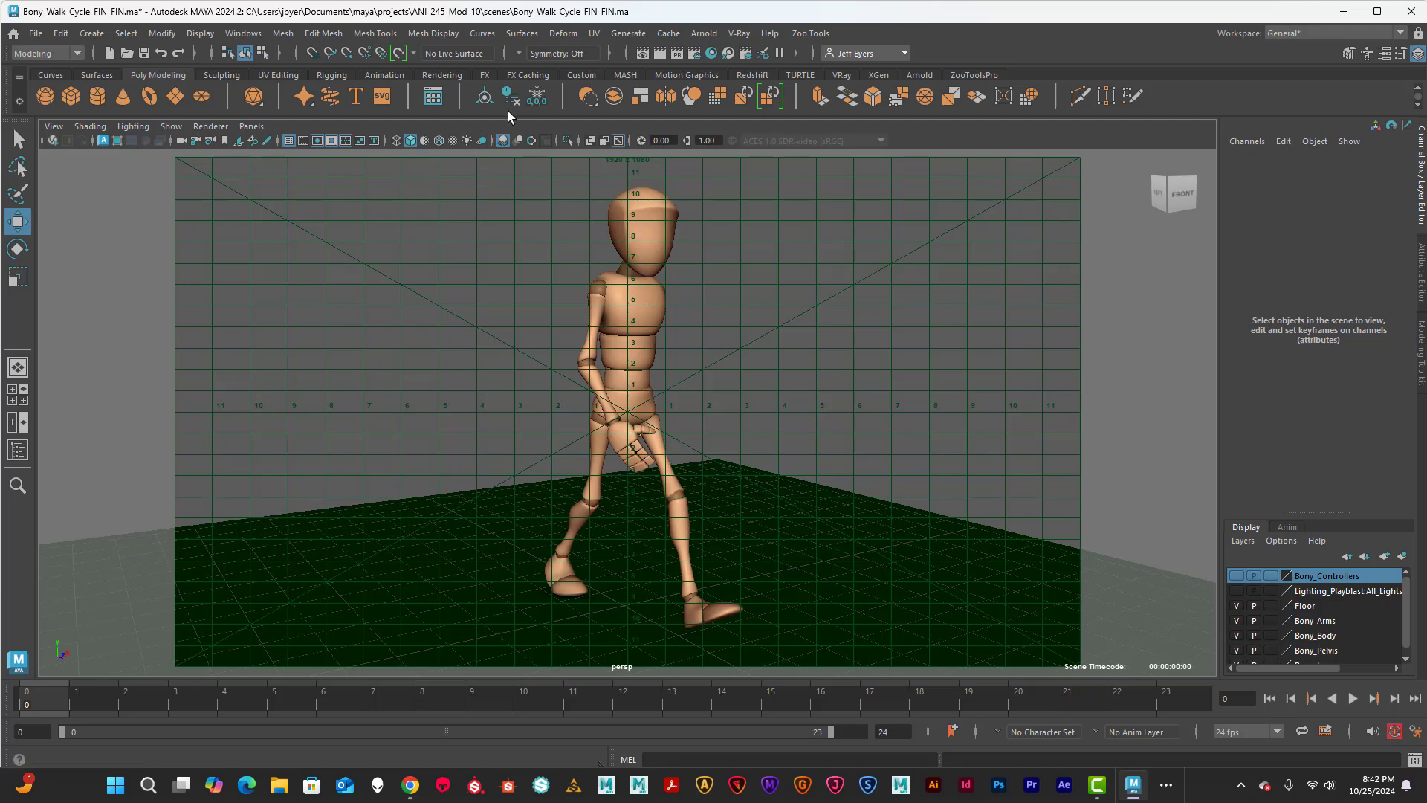
left_click(345, 140)
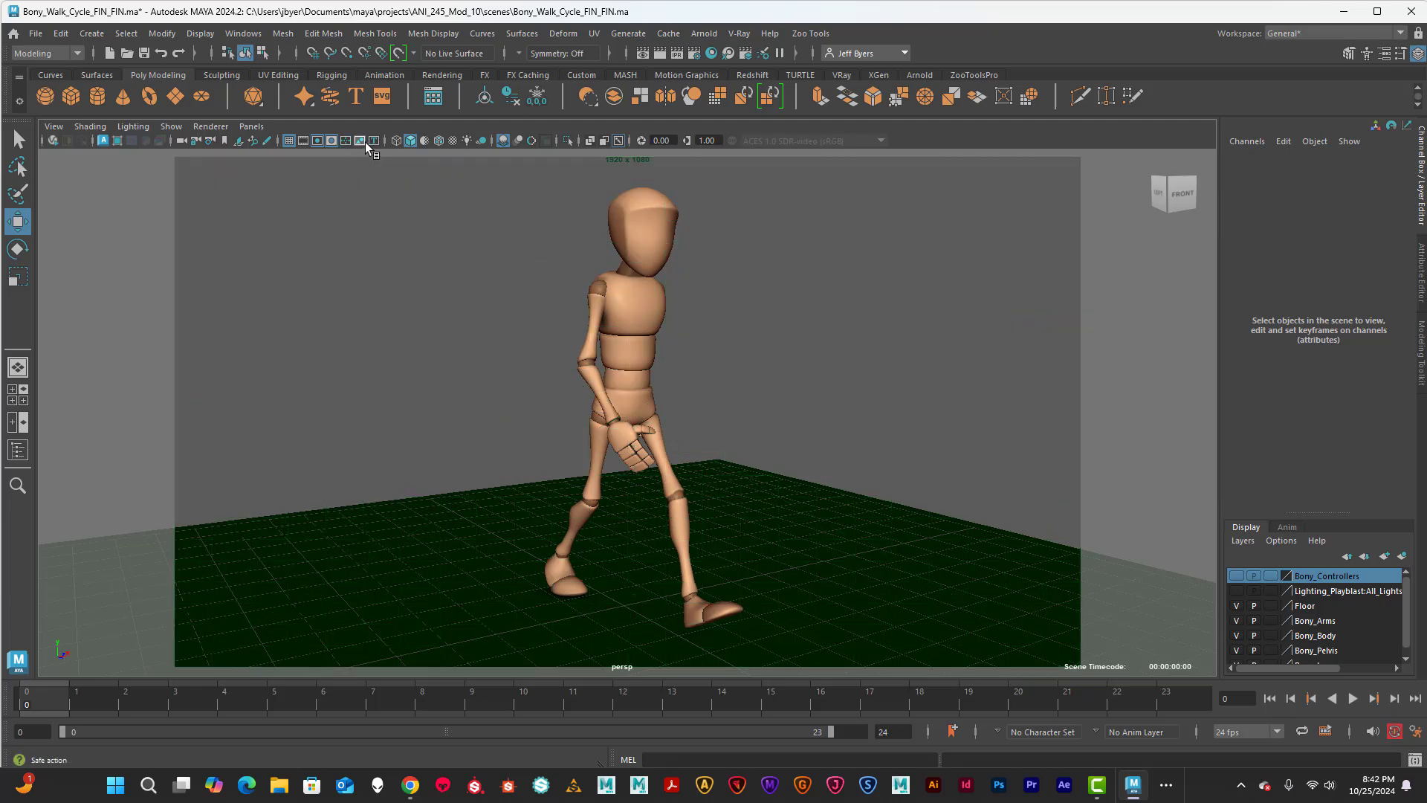
Turn on the safe action guide and adjust the perspective view to fit the character inside it
left_click(360, 140)
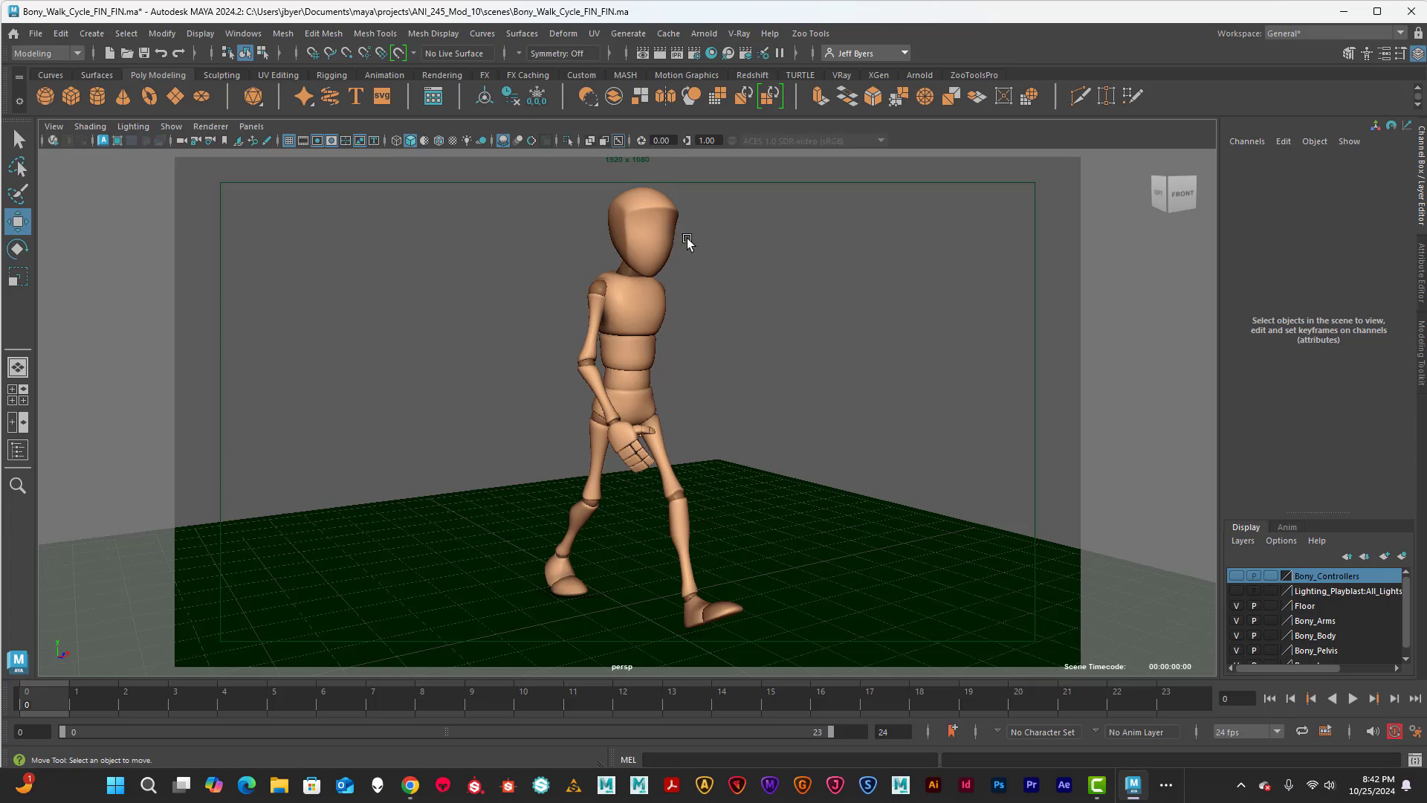
mouse_move(688, 245)
middle_mouse_down("alt")
mouse_move(681, 231)
mouse_move(693, 238)
middle_mouse_up("alt")
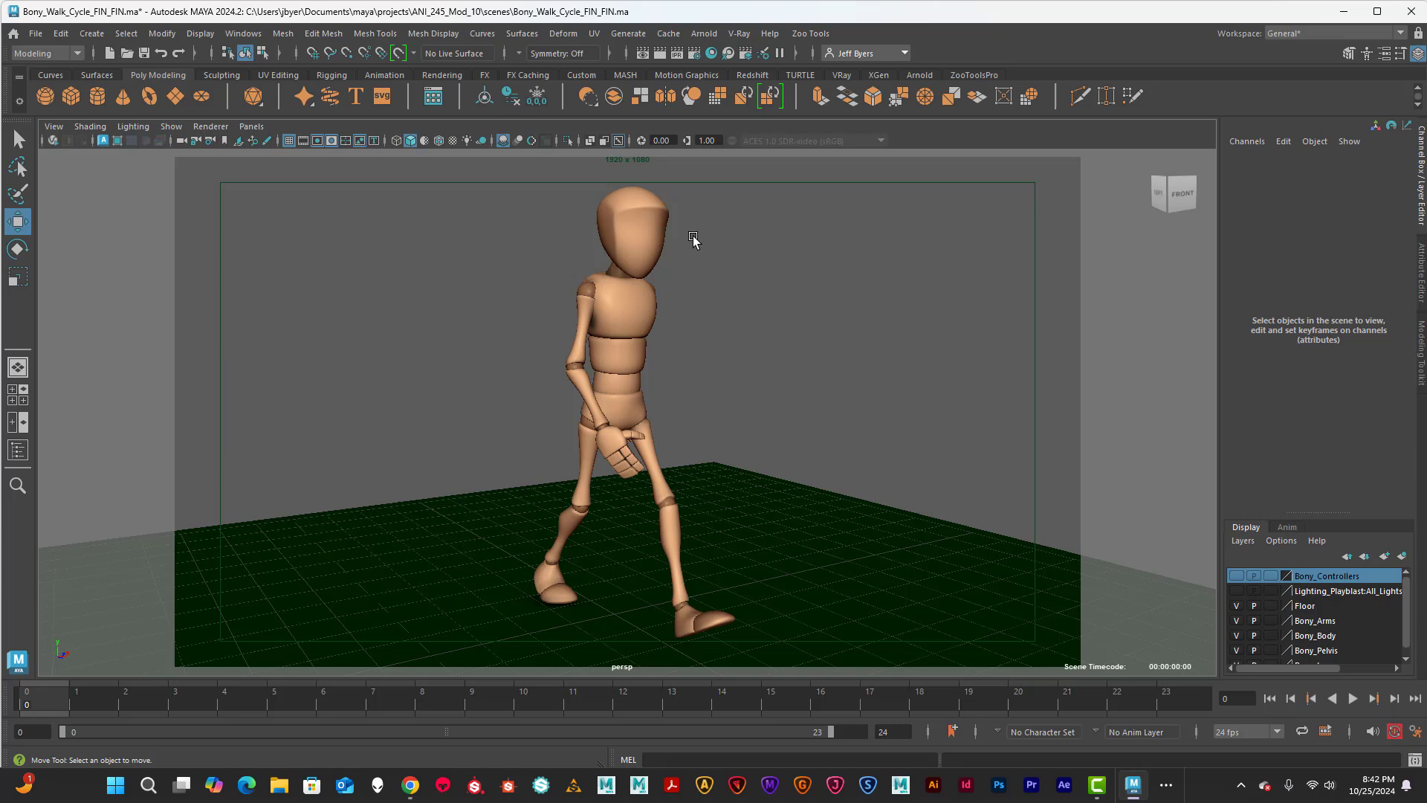
mouse_move(714, 256)
left_mouse_down("alt")
mouse_move(723, 264)
mouse_move(722, 235)
mouse_move(723, 280)
mouse_move(710, 245)
left_mouse_up("alt")
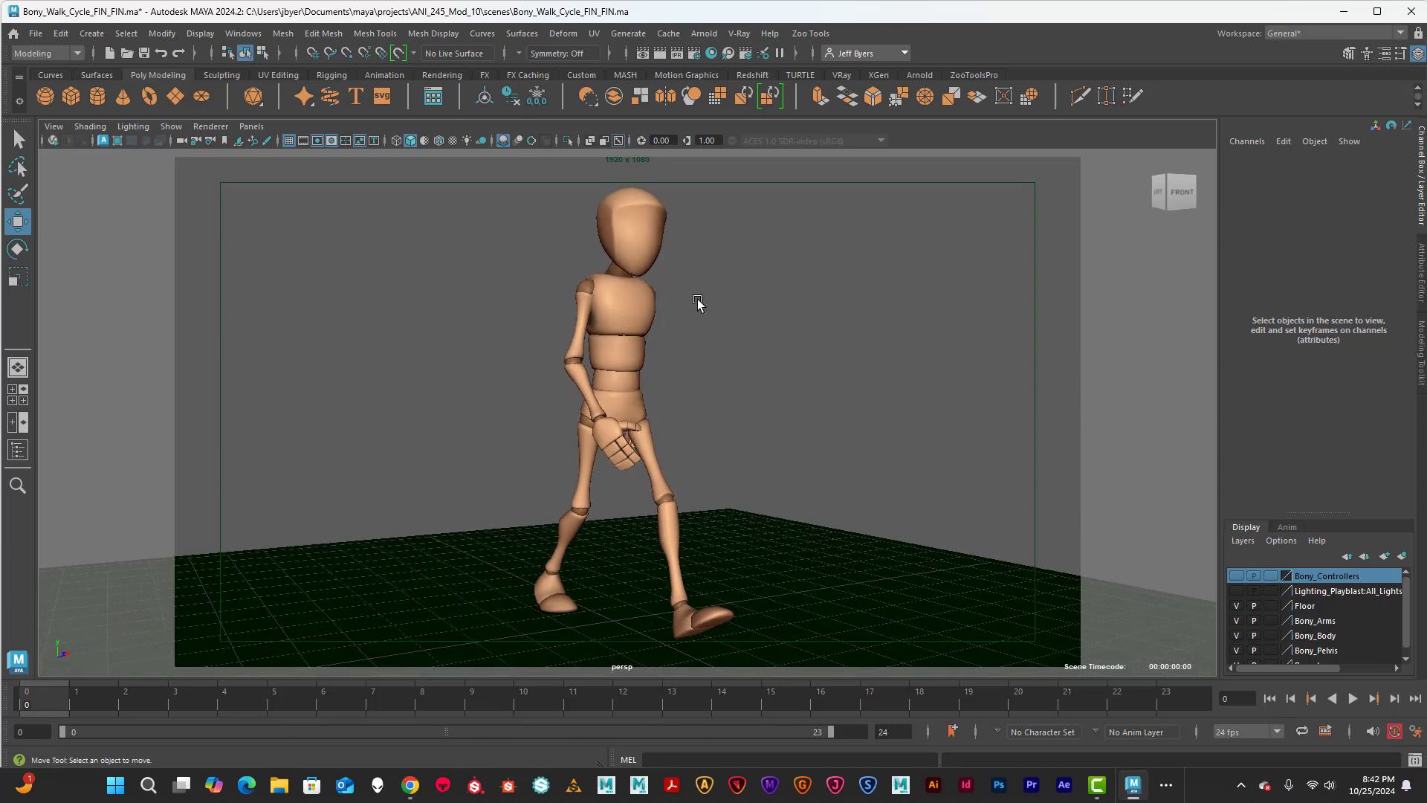
right_click_drag(698, 302, 698, 302, "alt")
middle_click_drag(698, 303, 701, 318, "alt")
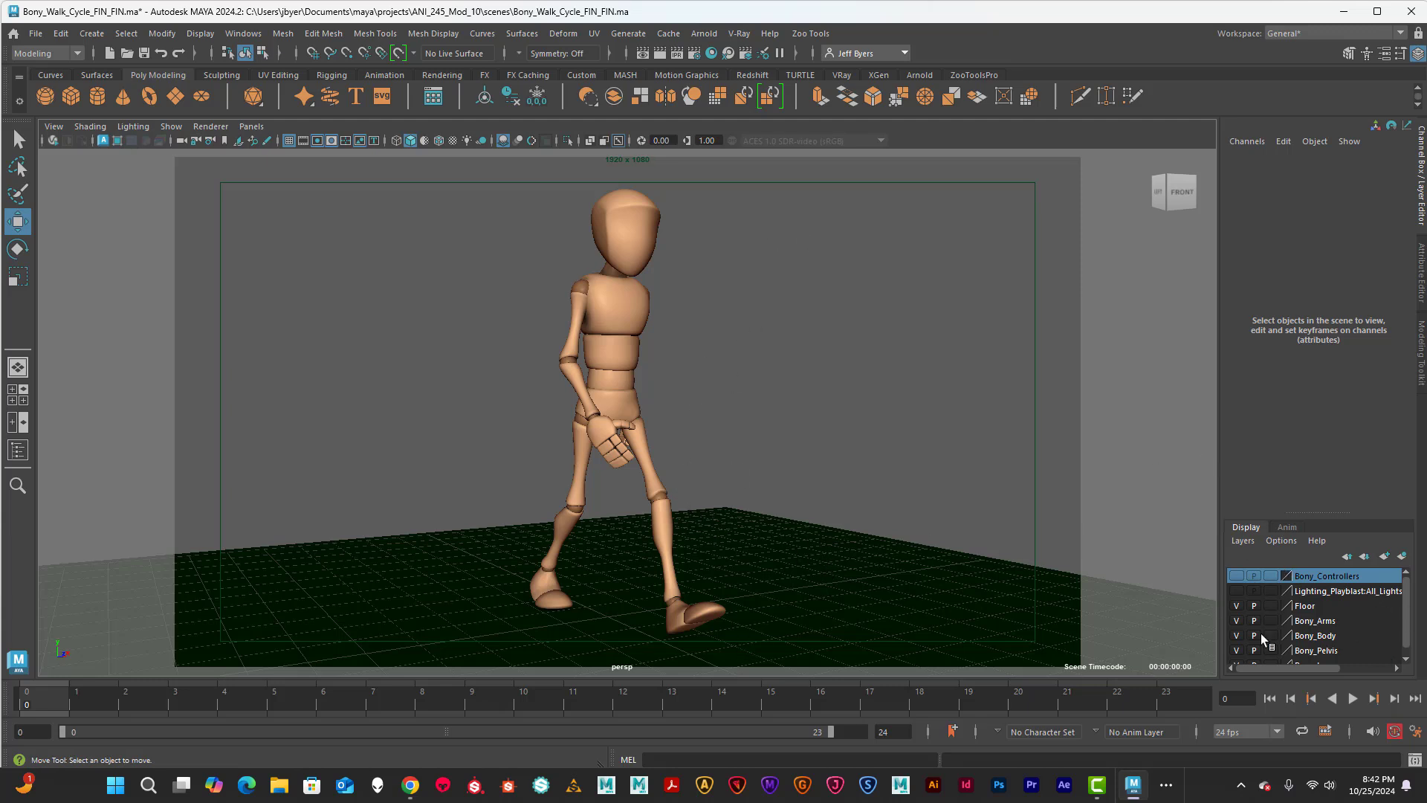
Play and stop the walk cycle, inspect frame 15, and reposition the view to keep the character within safe action
left_click(1353, 699)
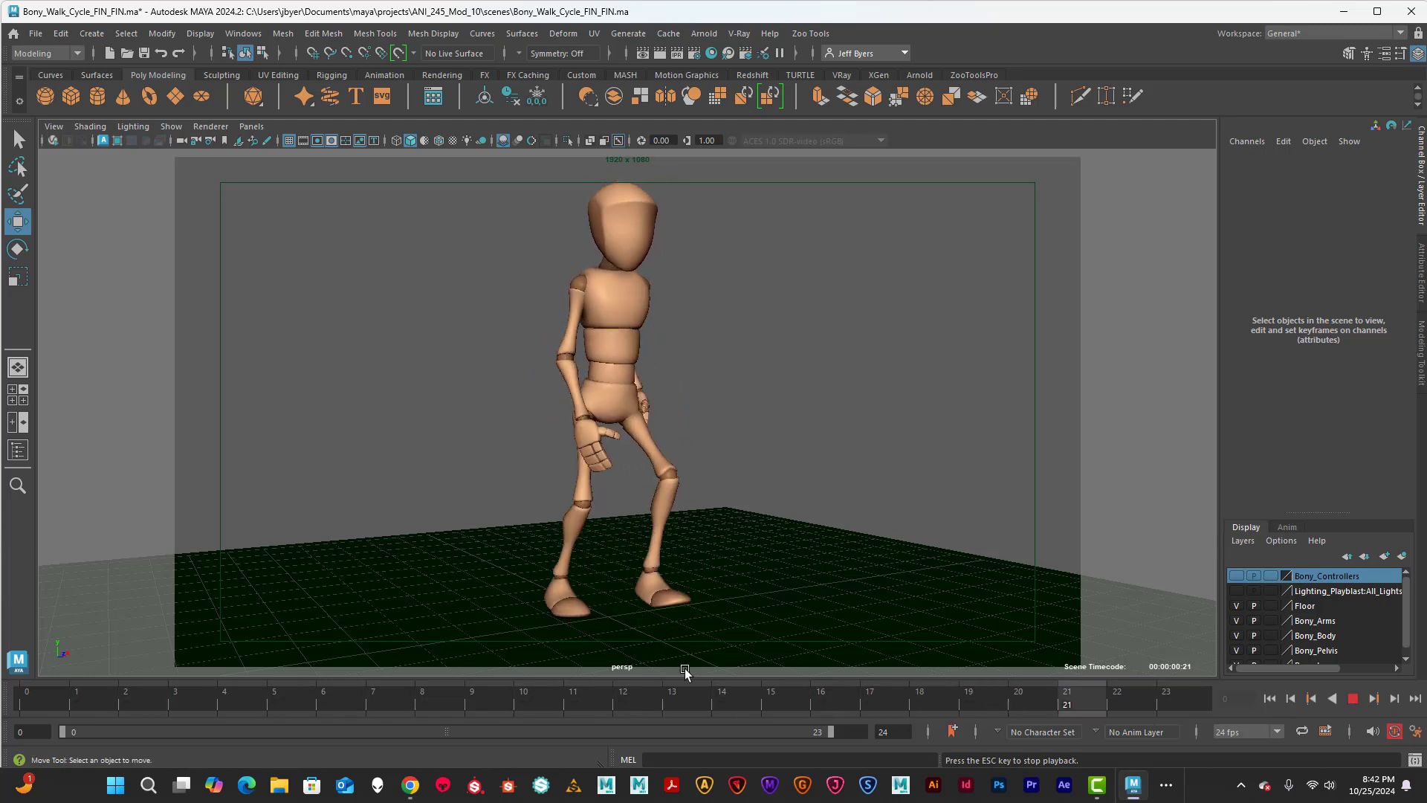
left_click(1354, 699)
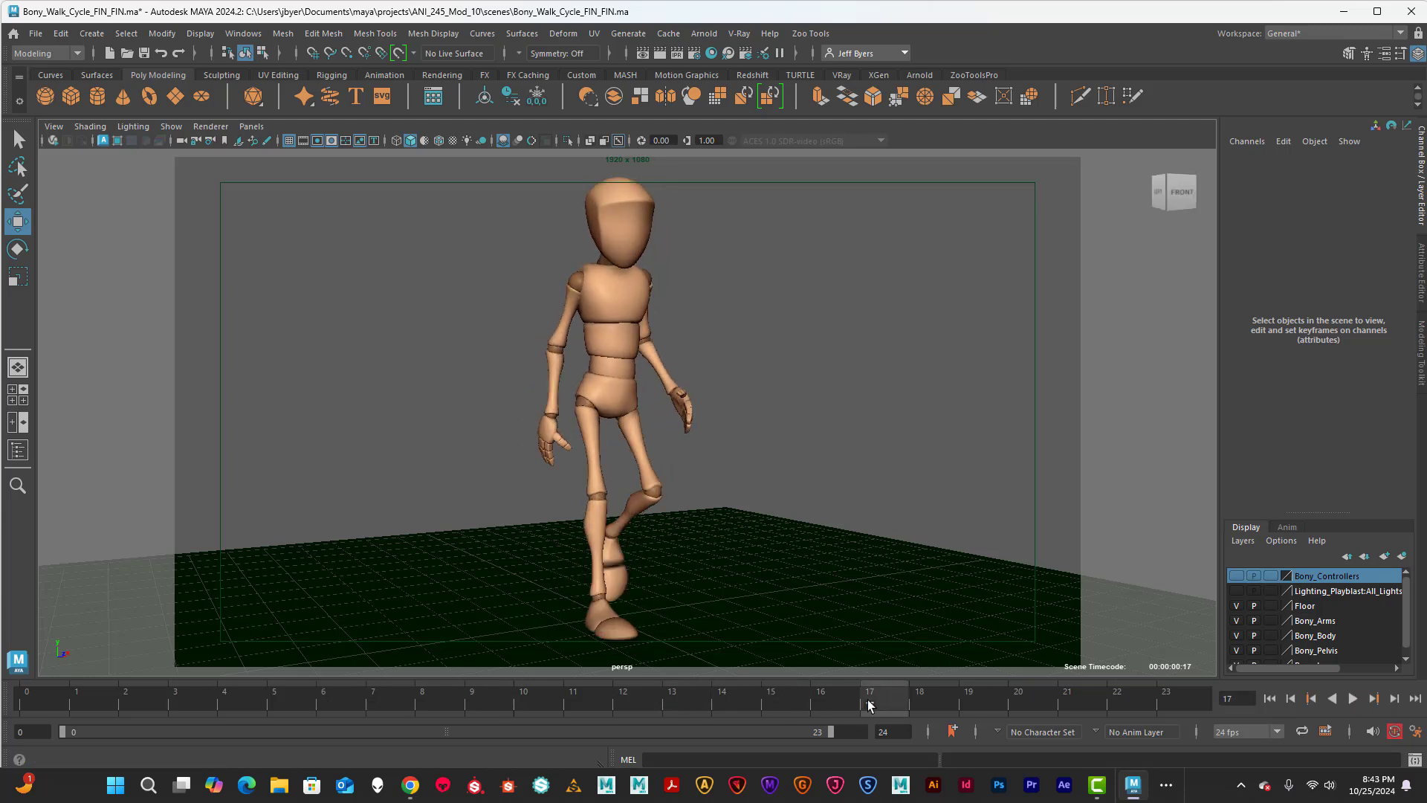
left_click_drag(870, 705, 774, 701)
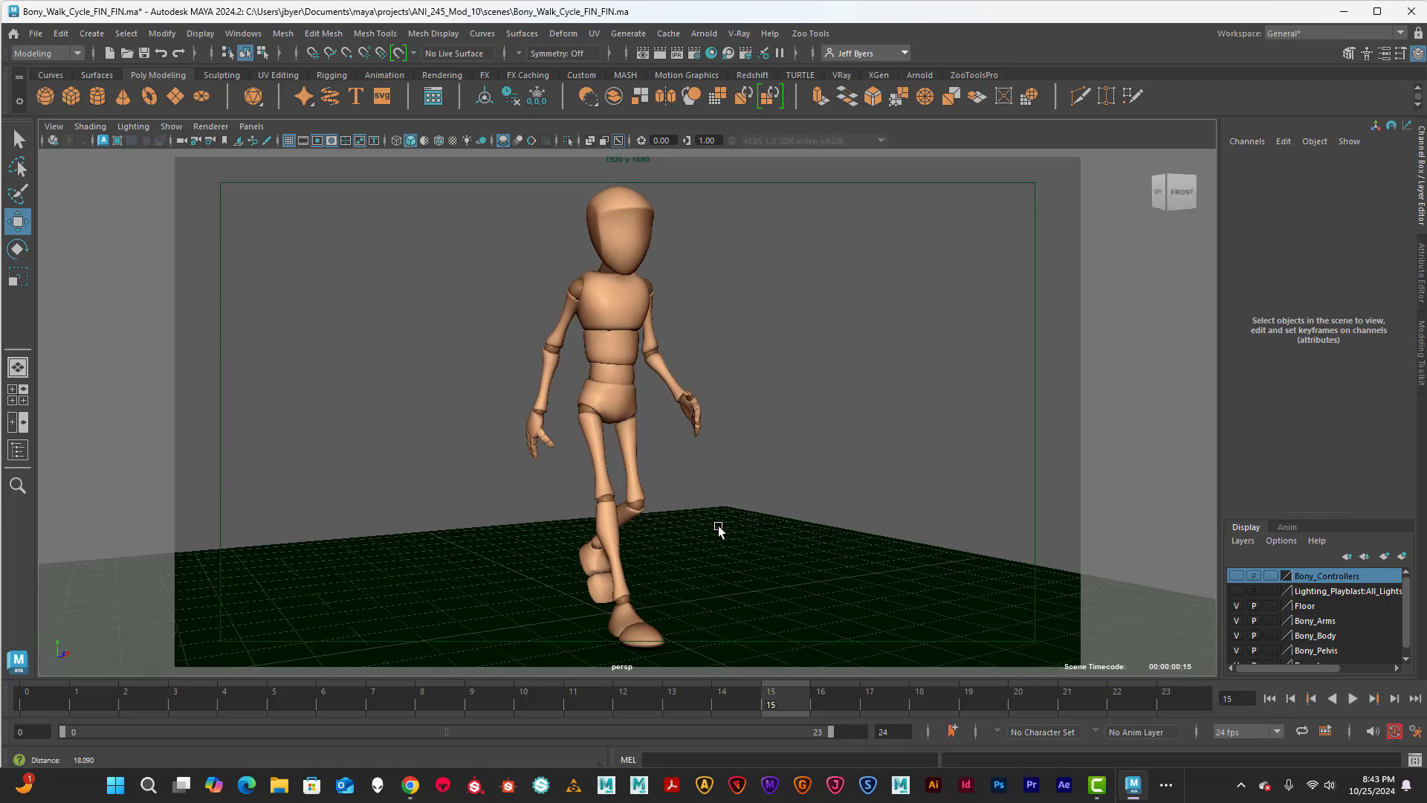
middle_click_drag(717, 529, 704, 518, "alt")
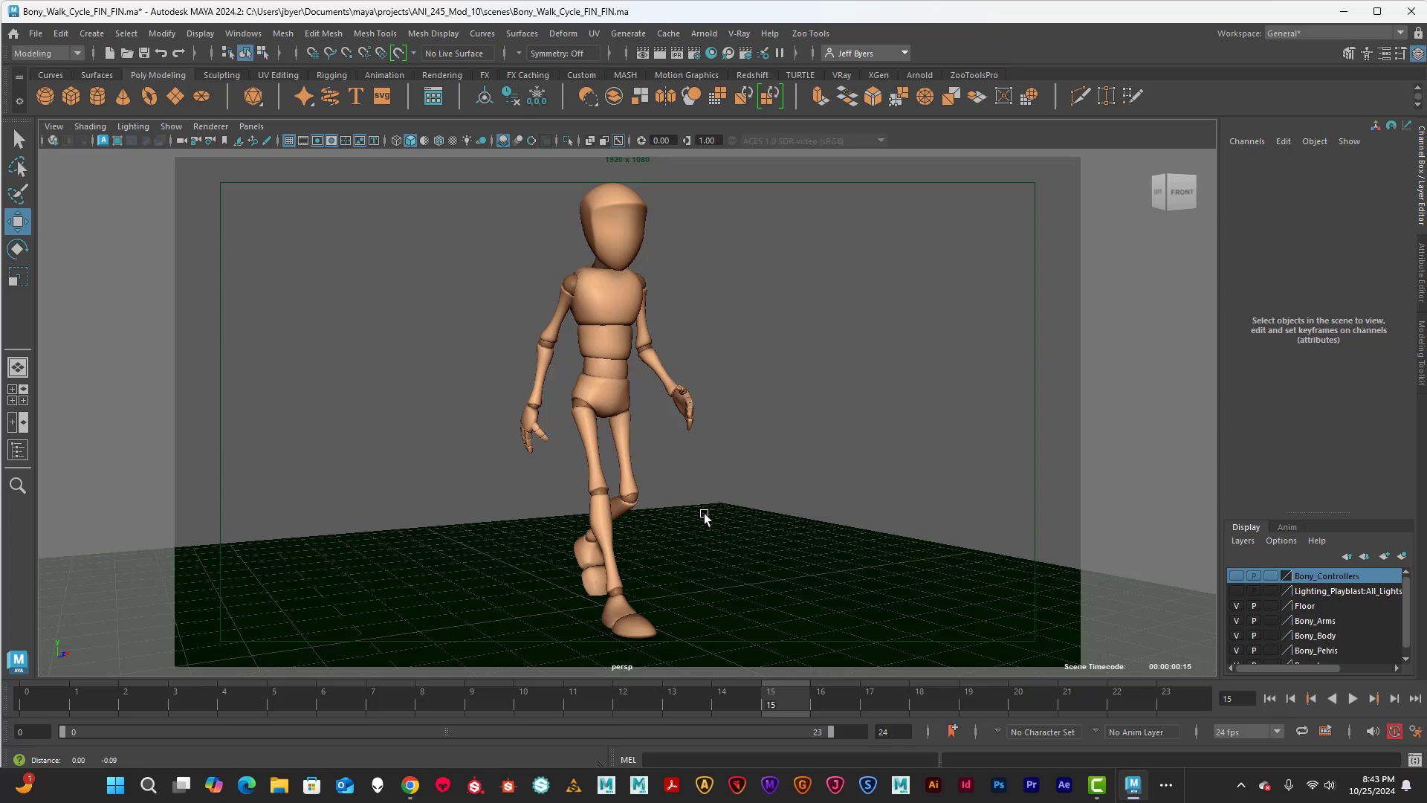
Replay the walk cycle to check the framing, recentre the character, stop playback, and return to frame 0
left_click(1352, 698)
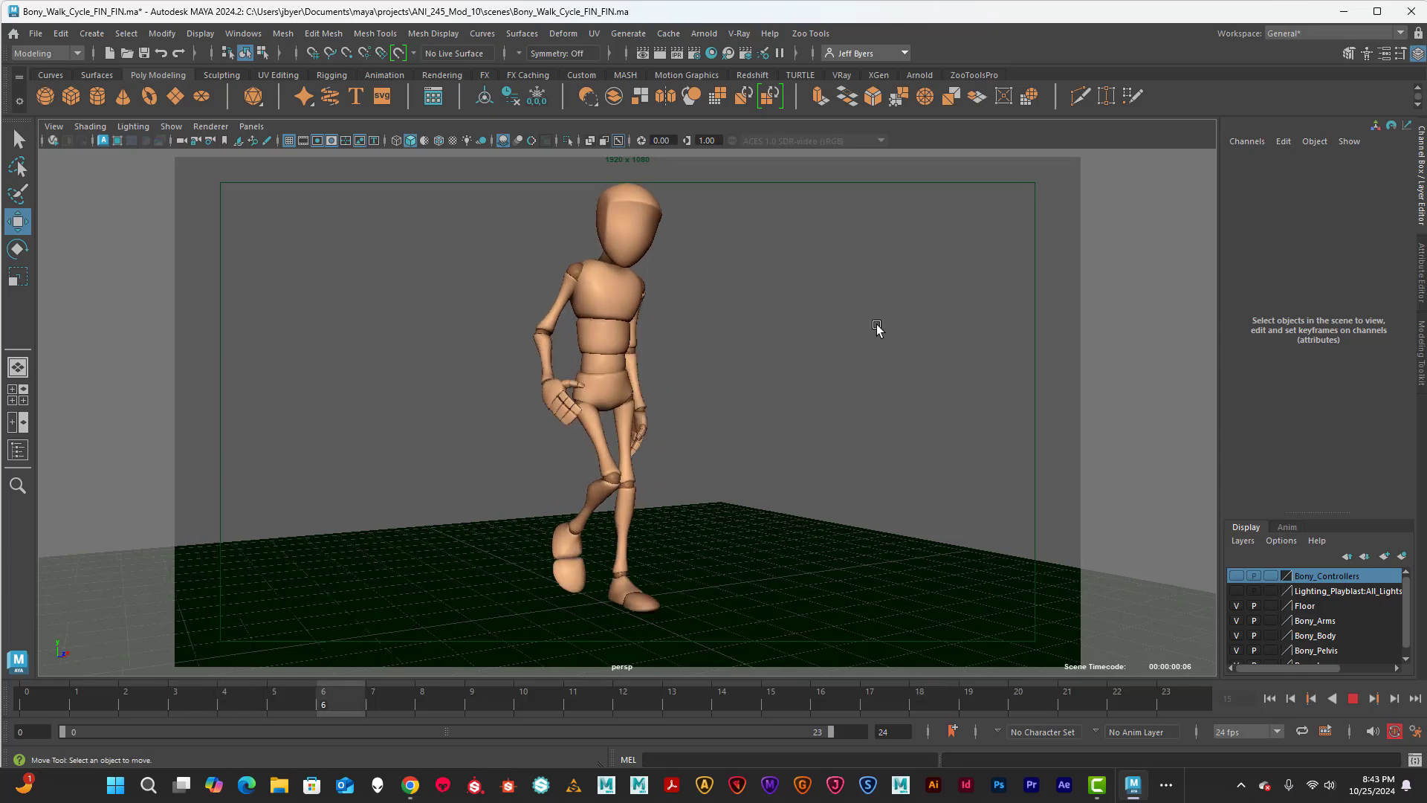
middle_click_drag(895, 328, 873, 329, "alt")
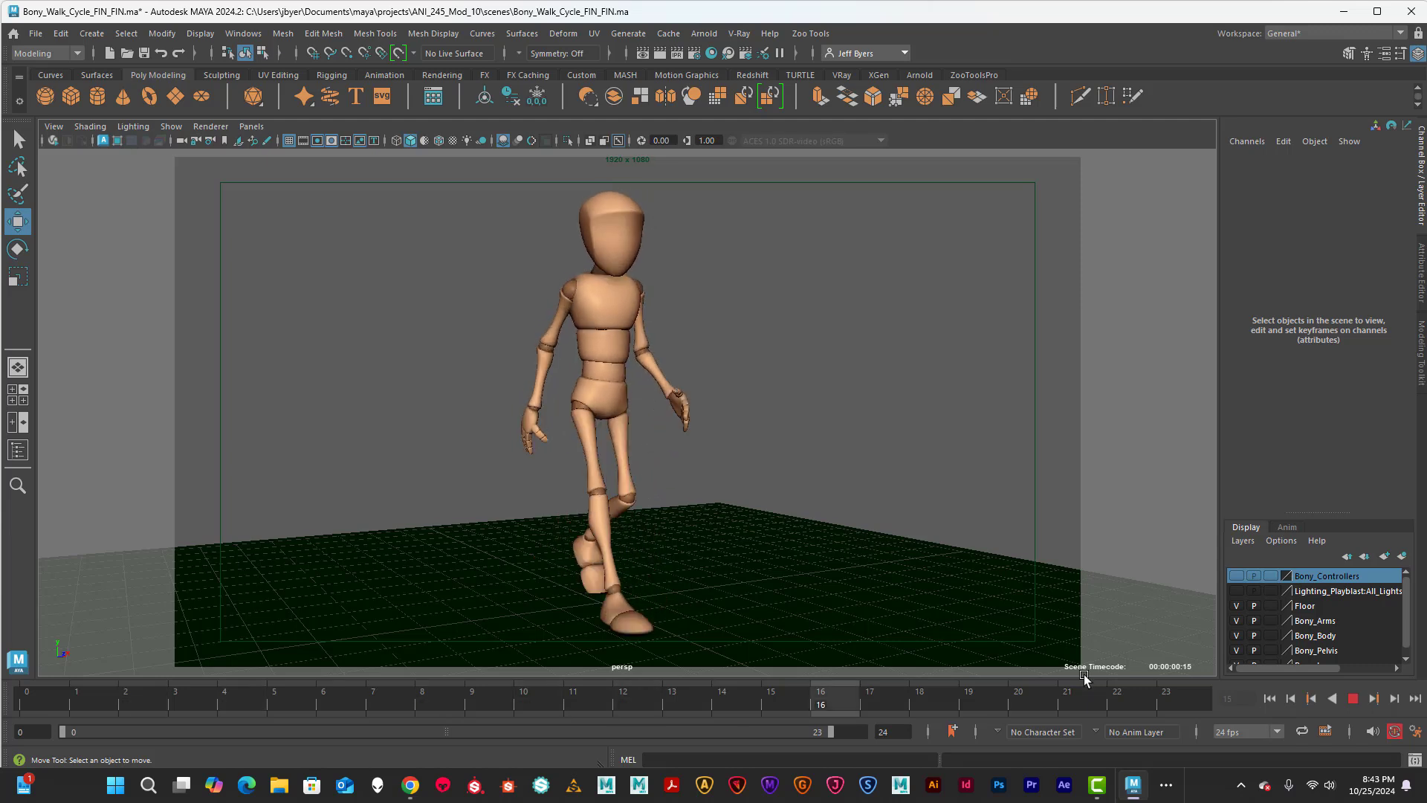
left_click(1353, 699)
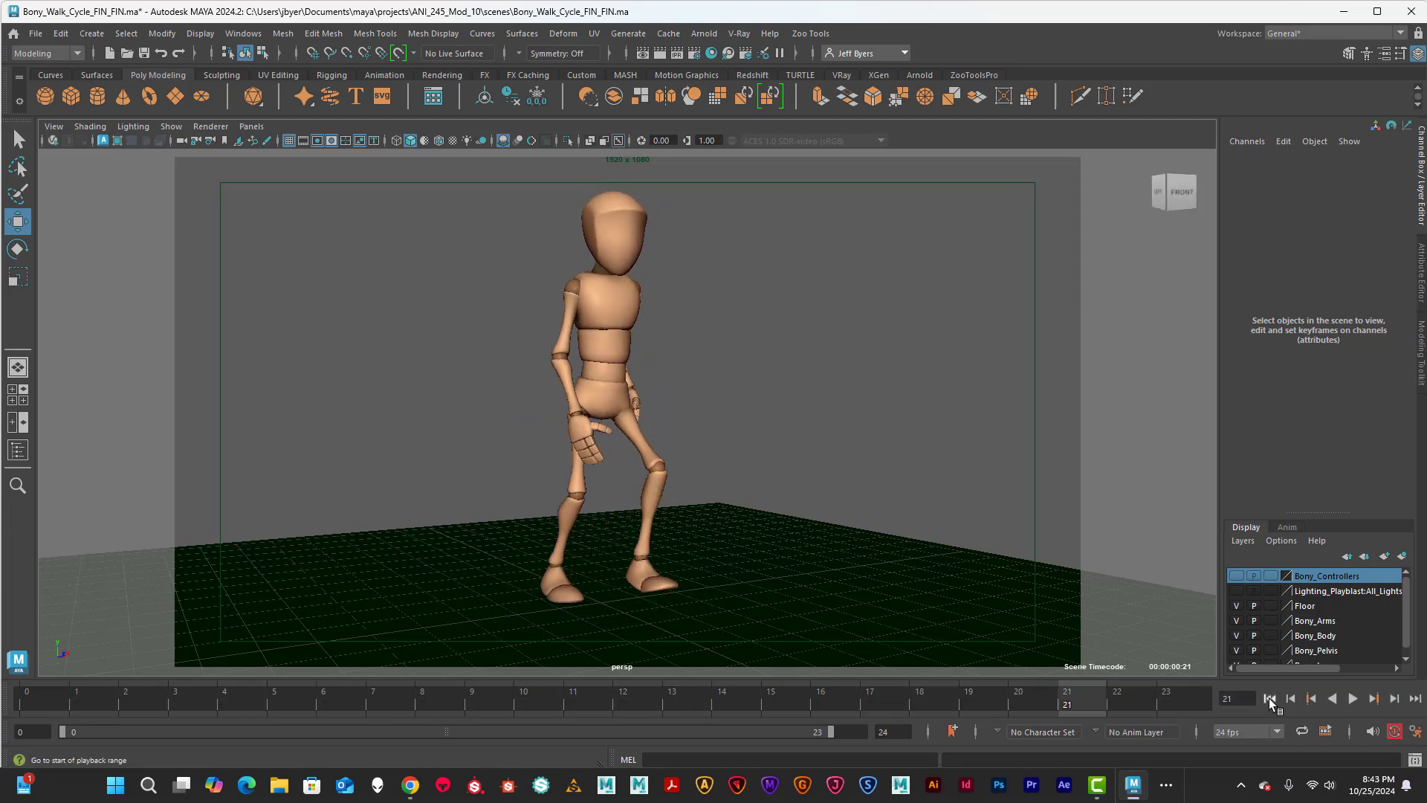
left_click(1269, 699)
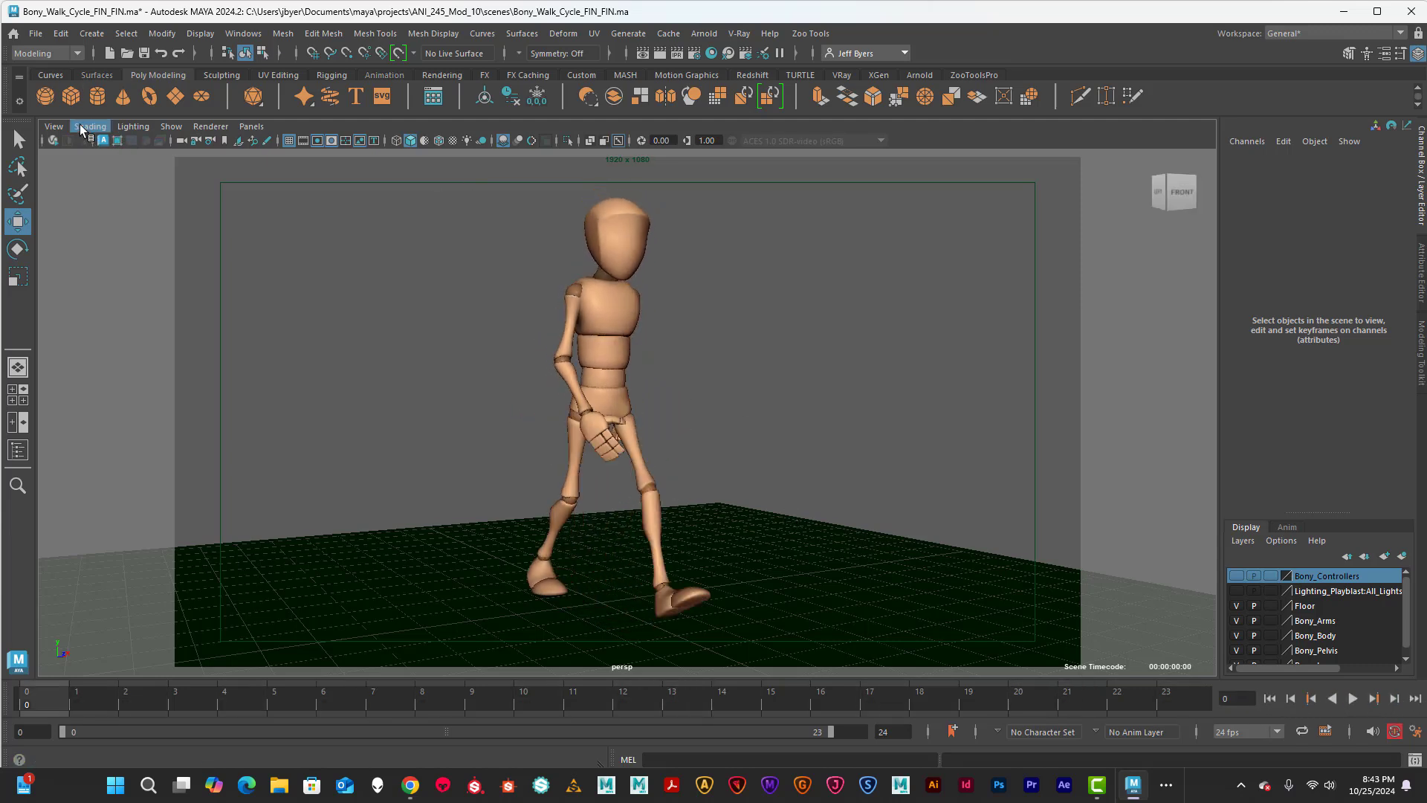
Apply the saved Front_Perp_Cam bookmark to the perspective view and close the Bookmark Editor
left_click(57, 128)
mouse_move(73, 379)
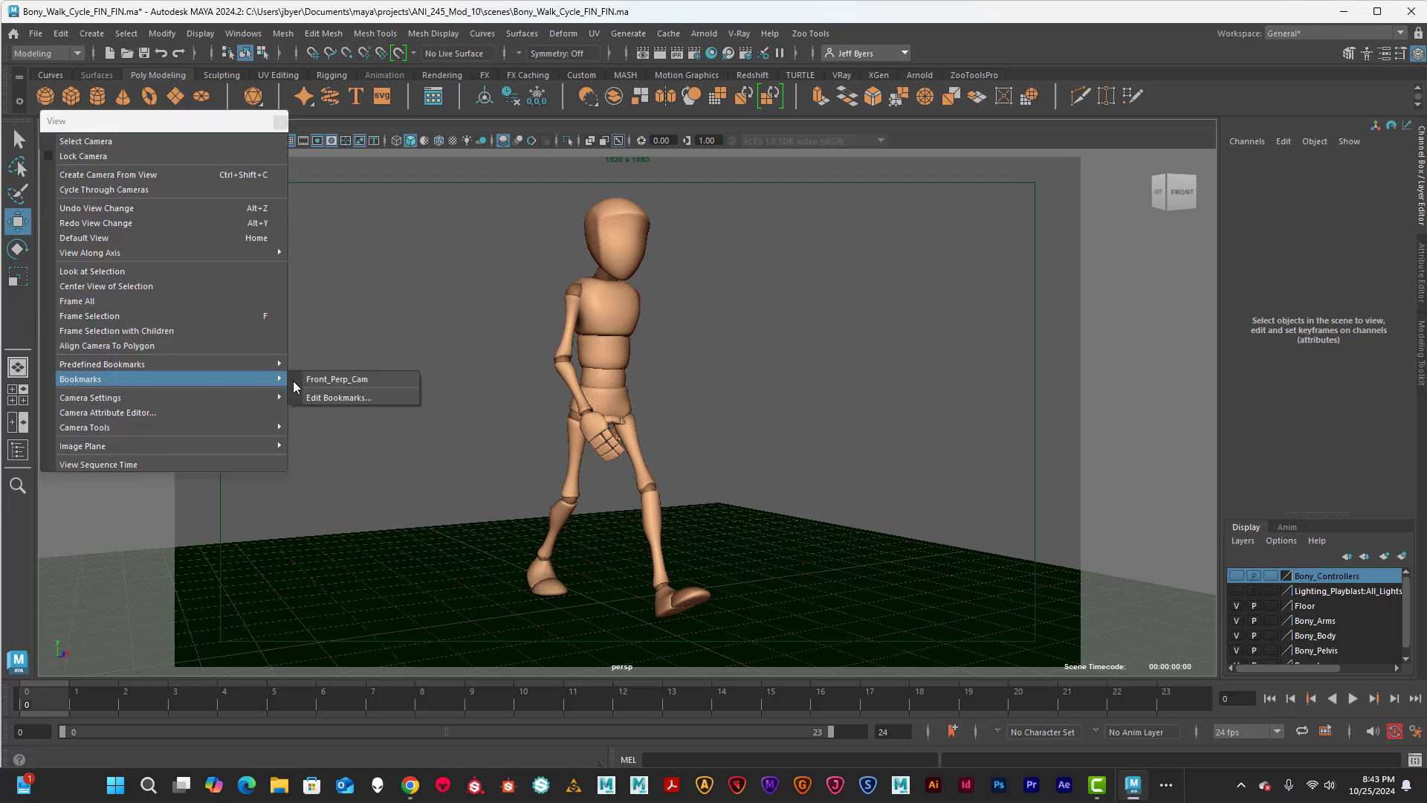
left_click(324, 398)
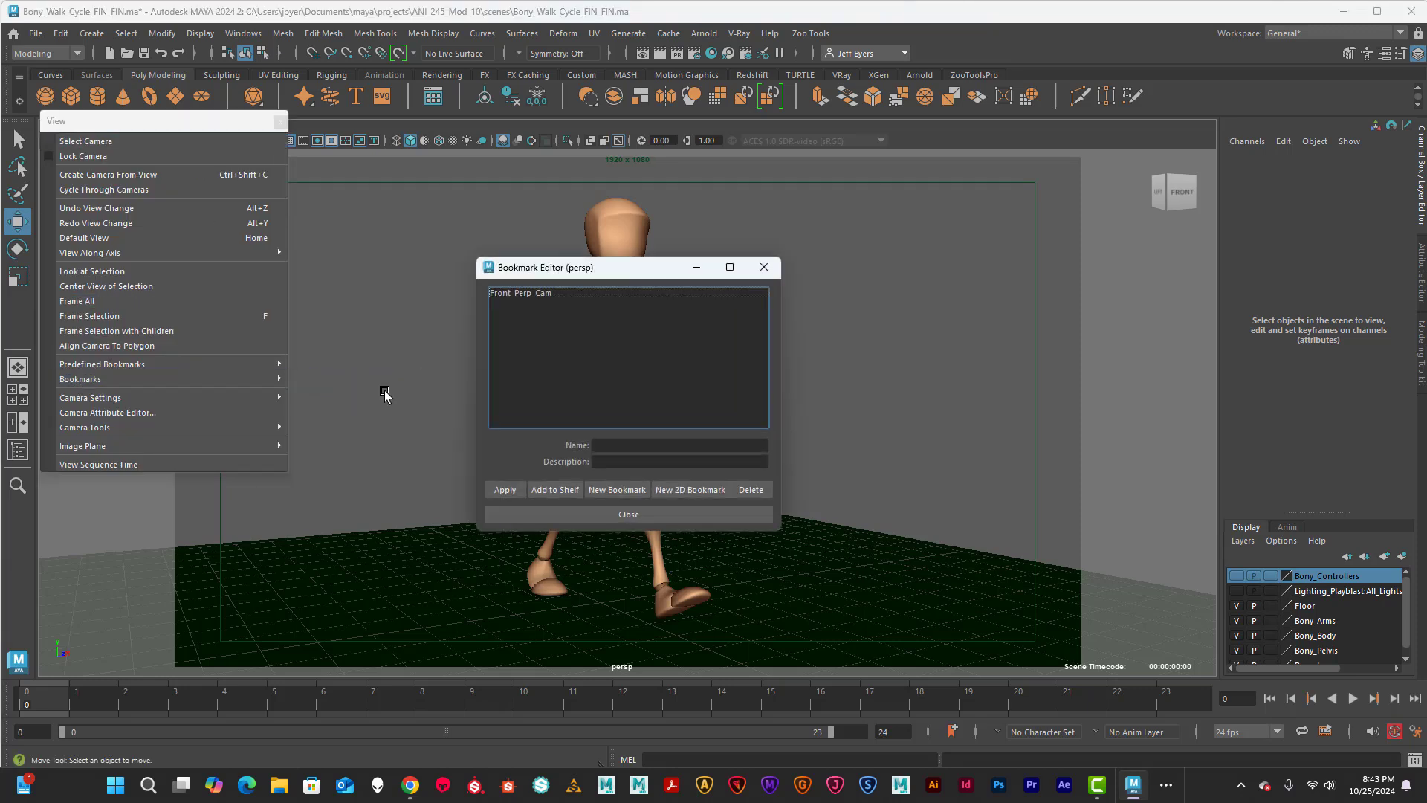
left_click(545, 293)
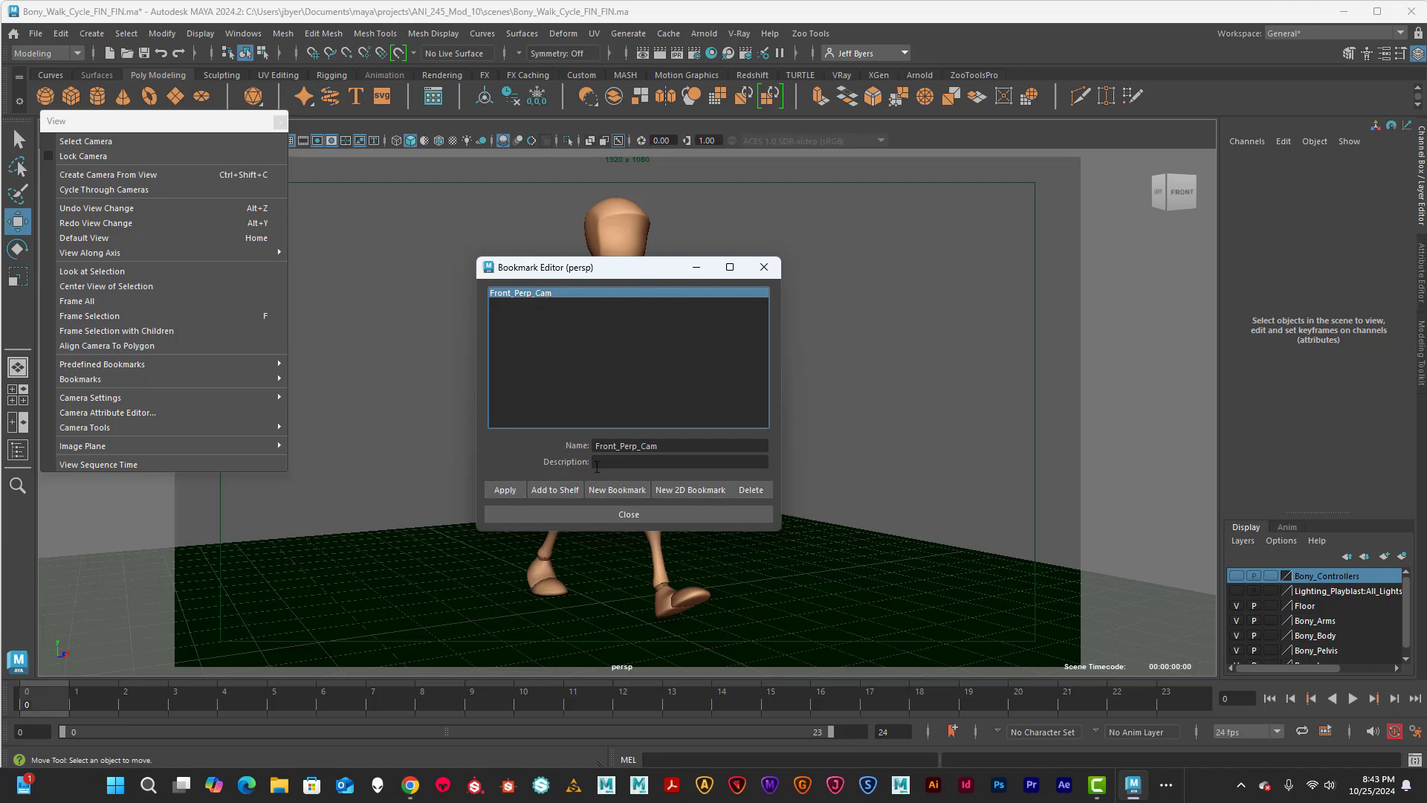
left_click(513, 491)
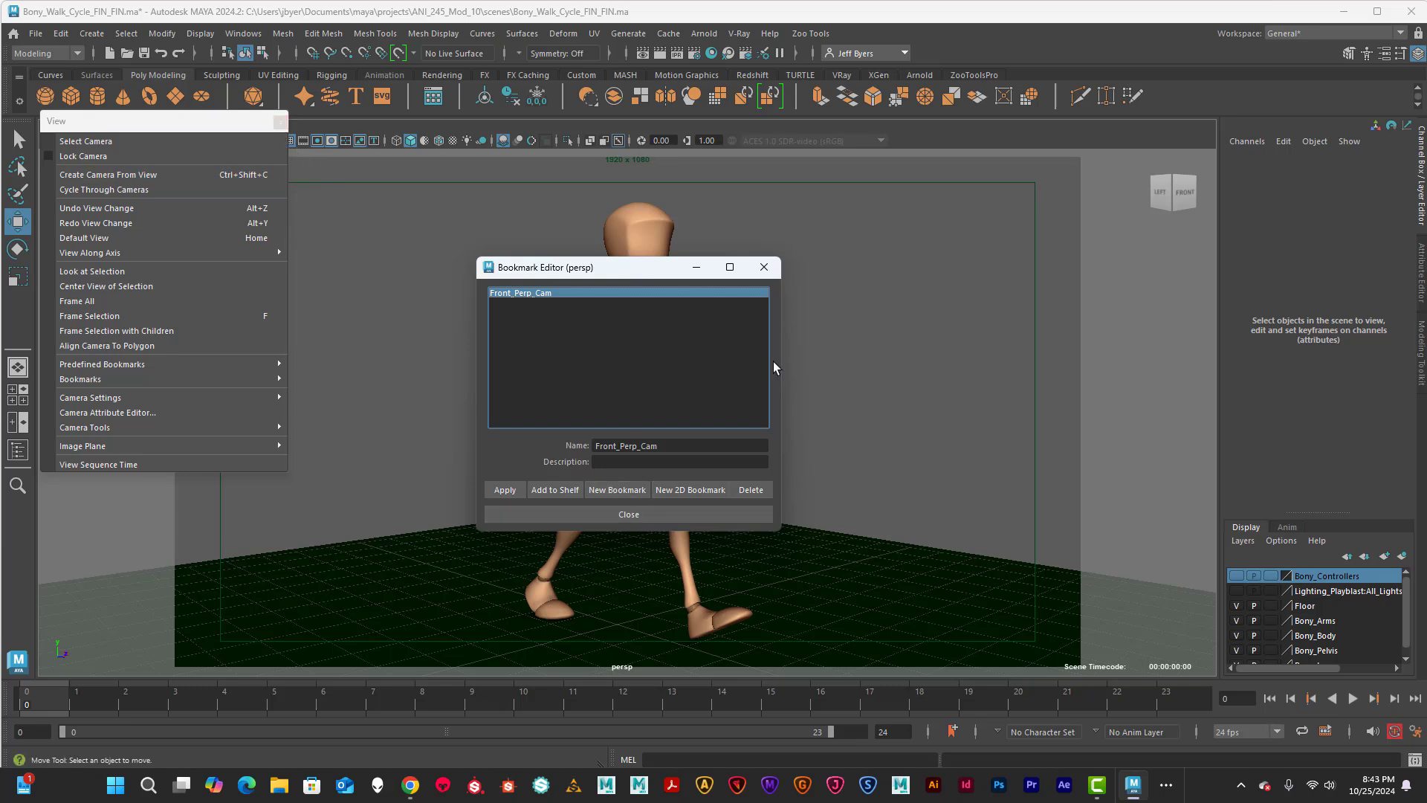
left_click(764, 267)
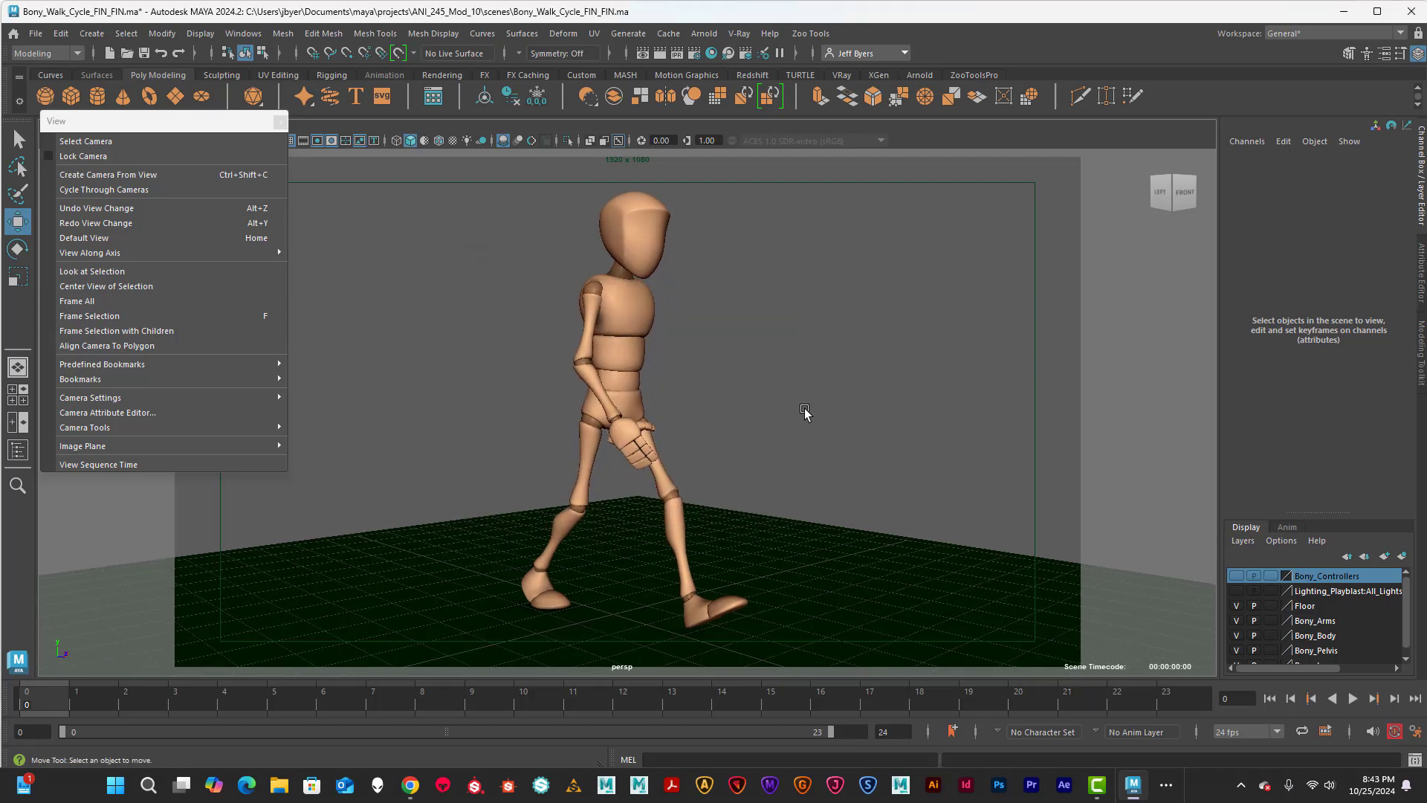
Orbit the perspective view further towards the character's front, and play and stop the walk cycle to check the framing
left_click_drag(805, 413, 746, 399, "alt")
left_click(1351, 699)
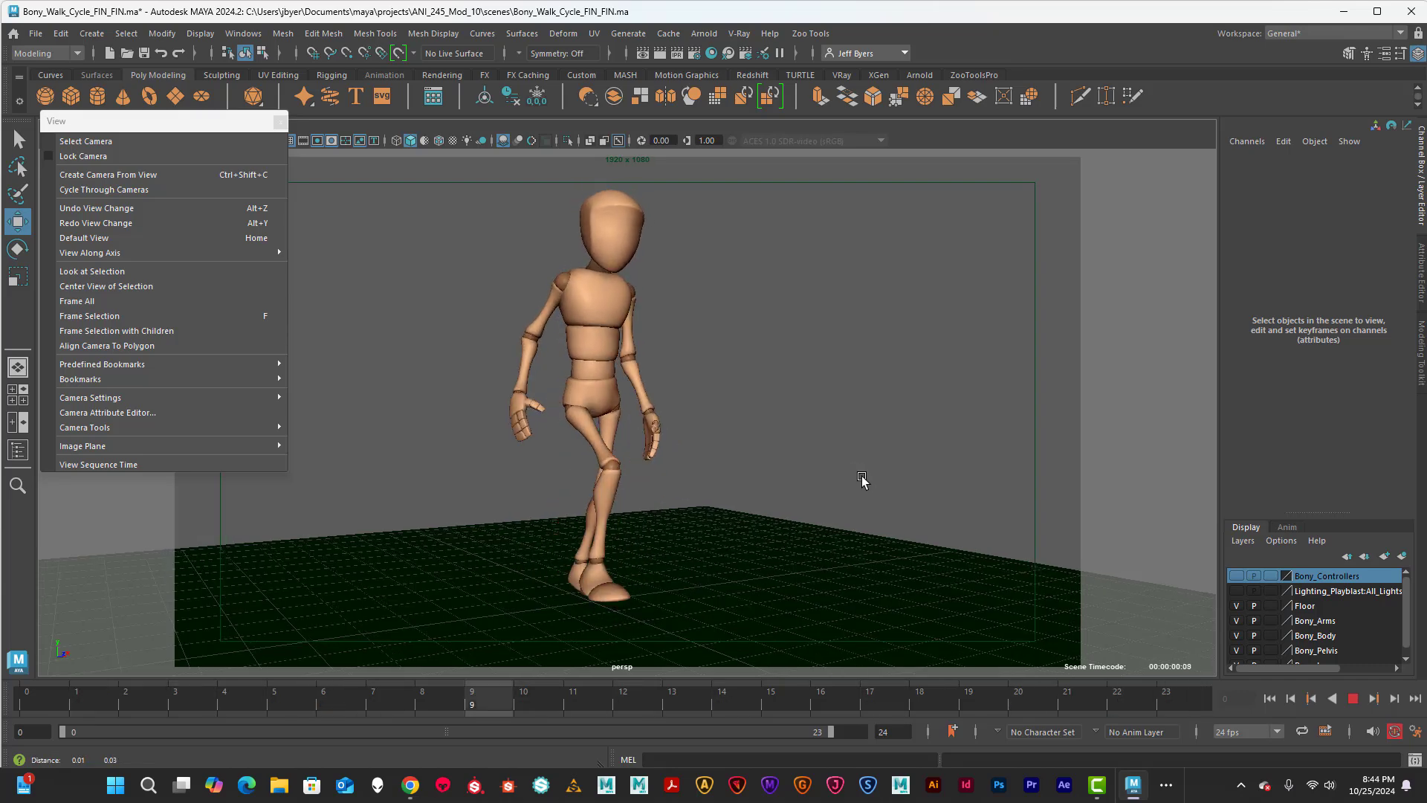
left_click(1353, 698)
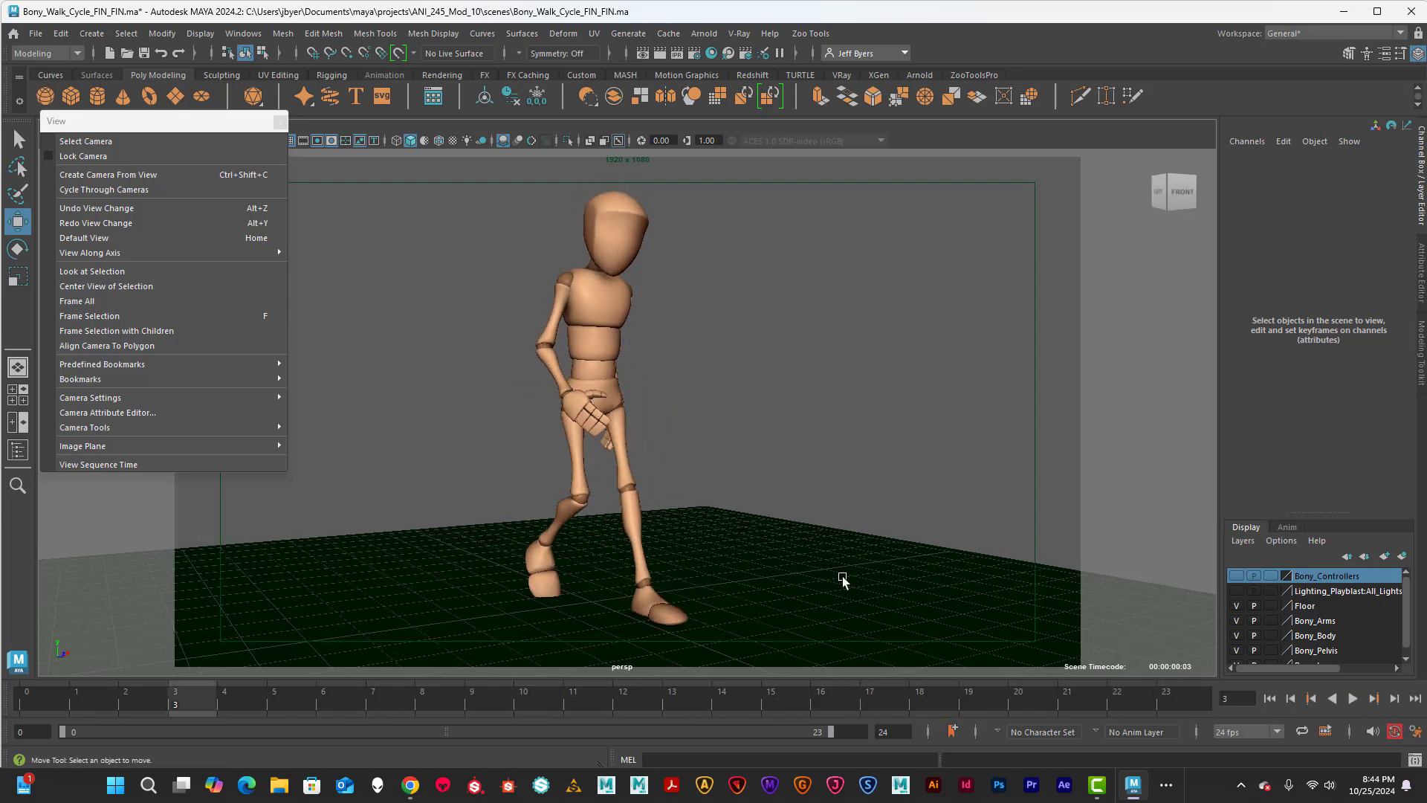
Create a new camera bookmark from the current perspective view and name it Front_Perspective_Cam
mouse_move(90, 400)
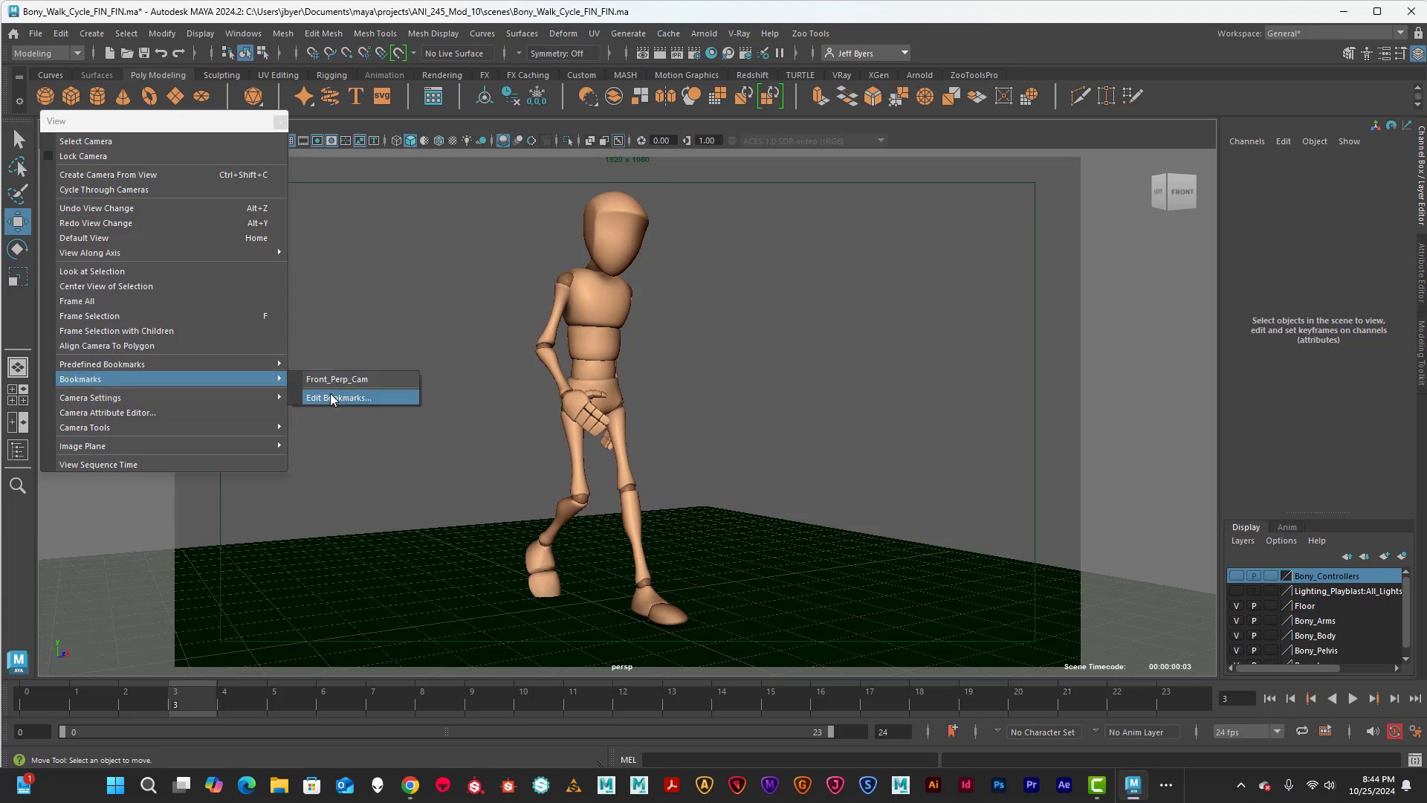
left_click(327, 395)
left_click(617, 489)
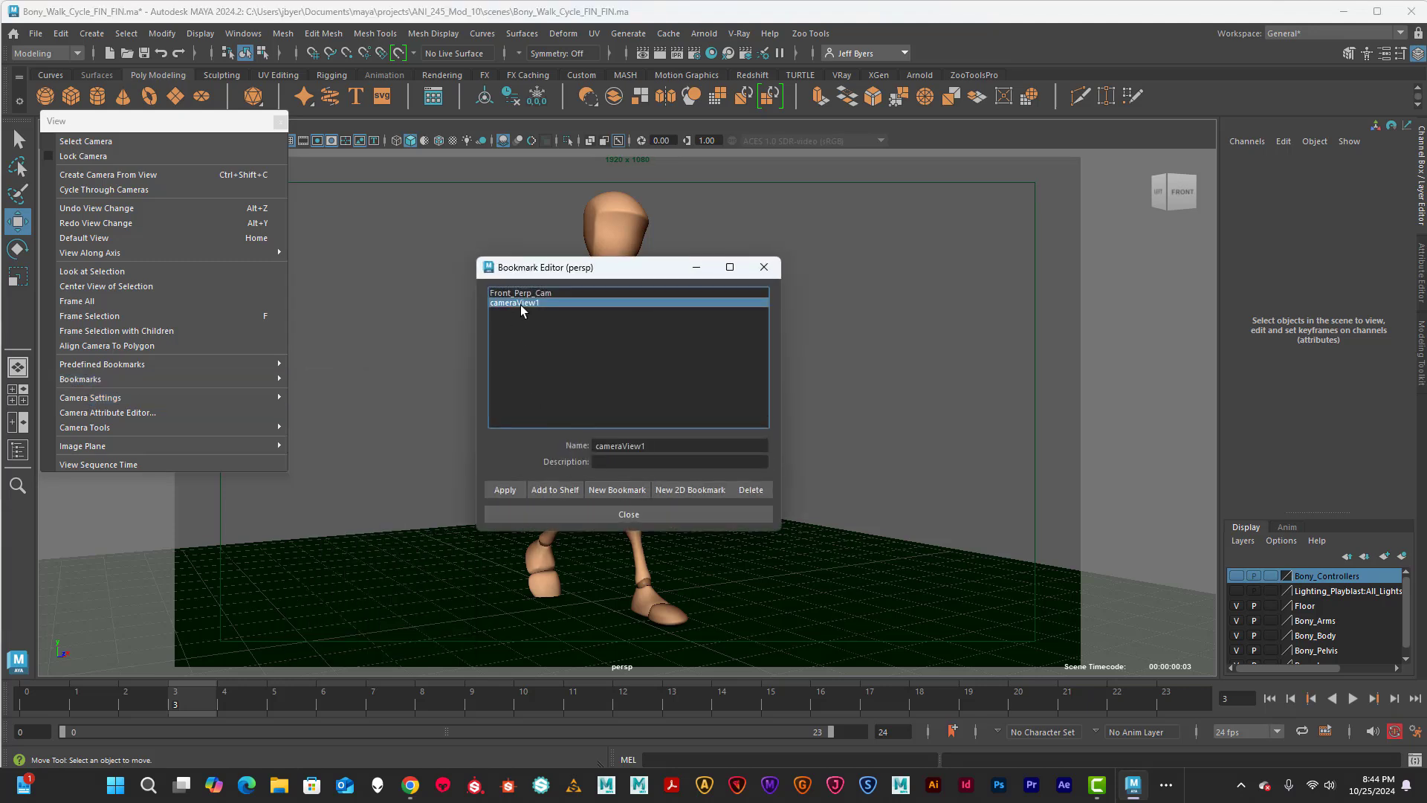
left_click_drag(650, 440, 617, 445)
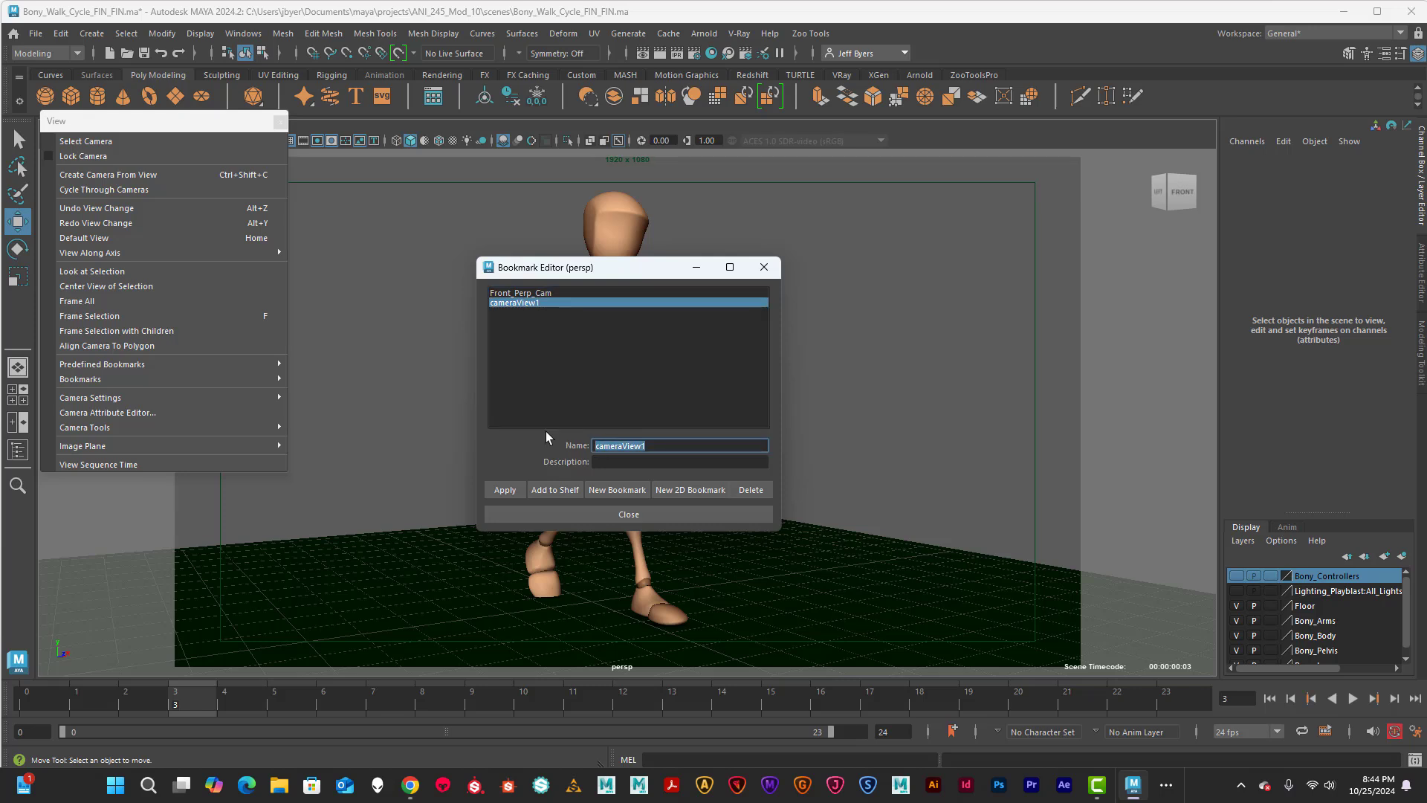
type("Front_Perspective_Cam")
left_click(511, 492)
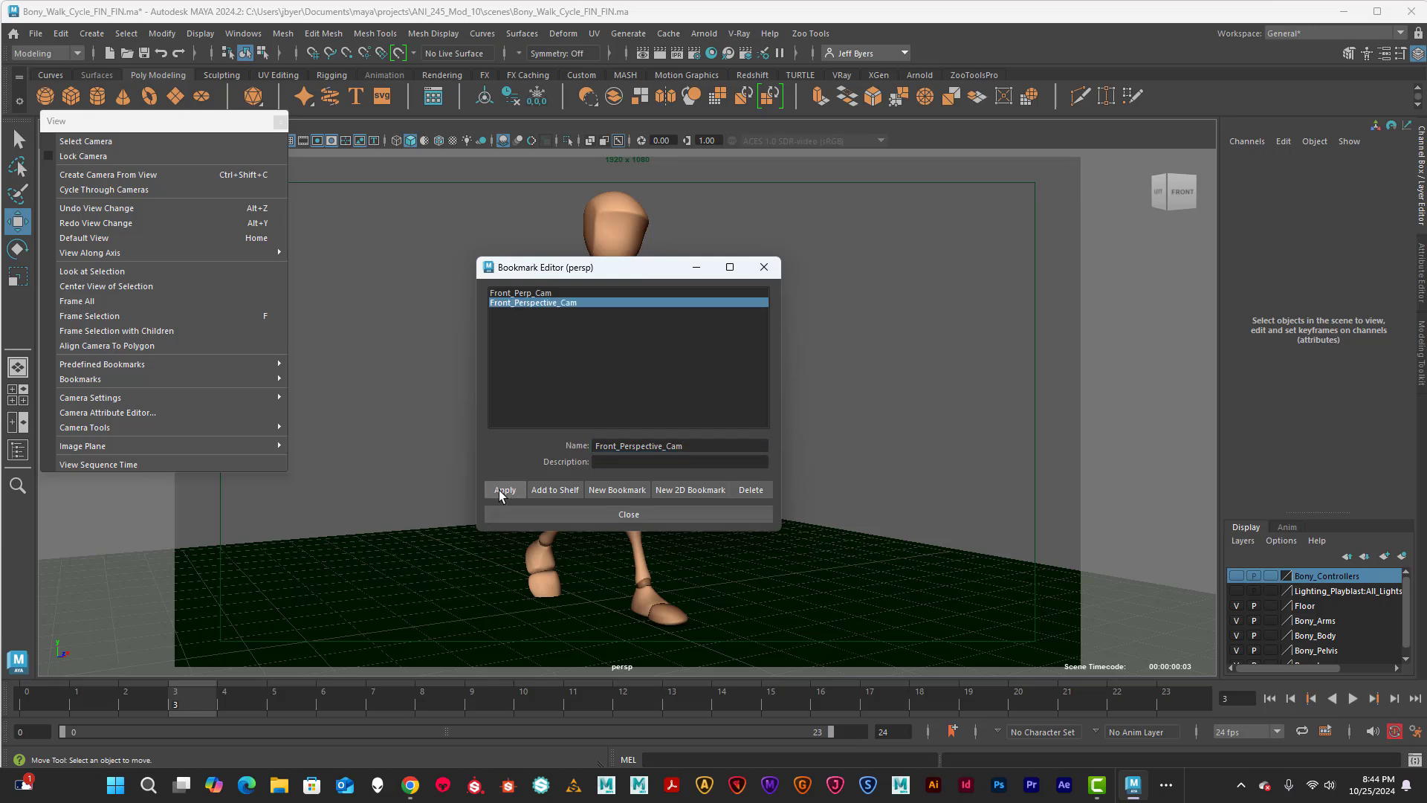
Close the Bookmark Editor and reframe the perspective view on the character from behind, checking the centring against the field chart
left_click(652, 514)
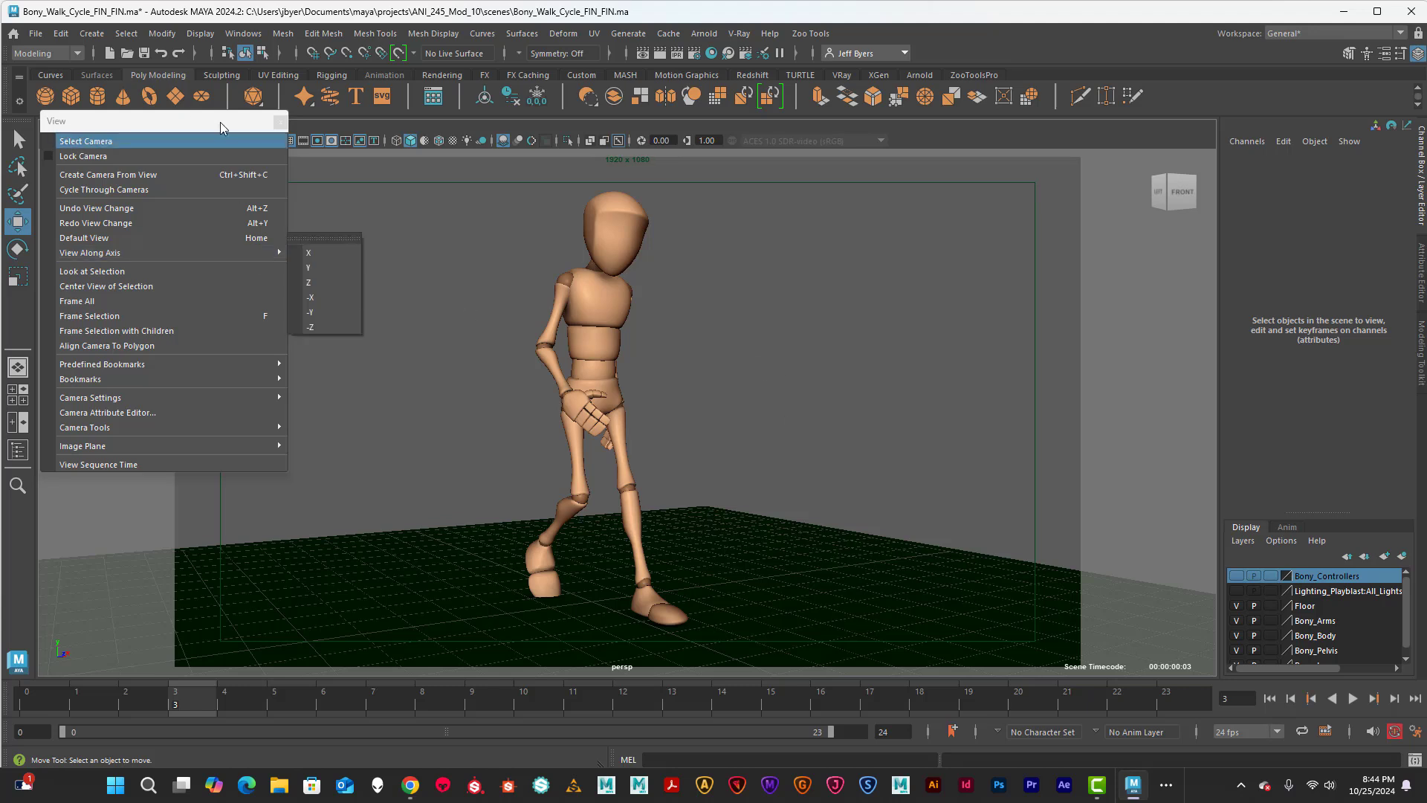
left_click_drag(225, 122, 210, 56)
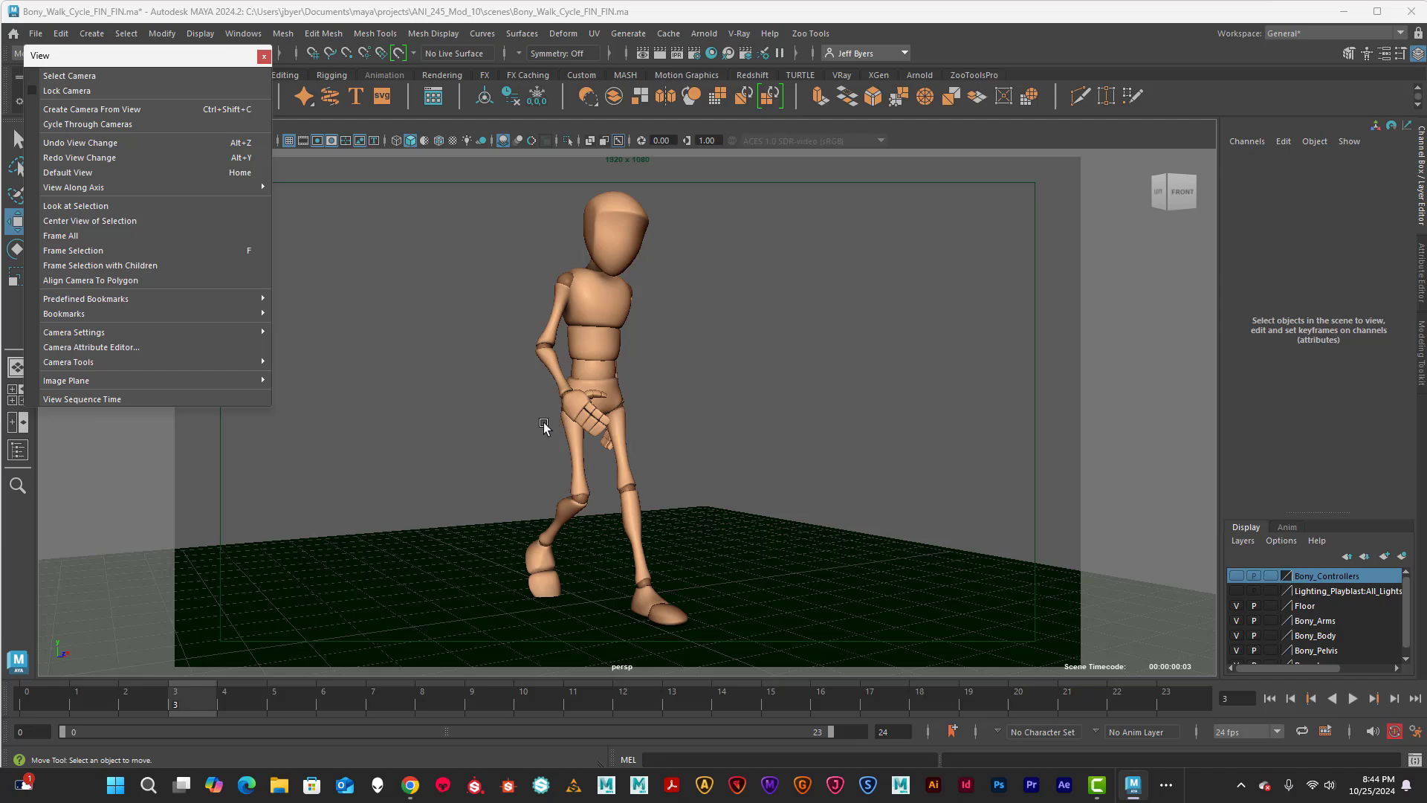
left_click_drag(495, 432, 673, 430, "alt")
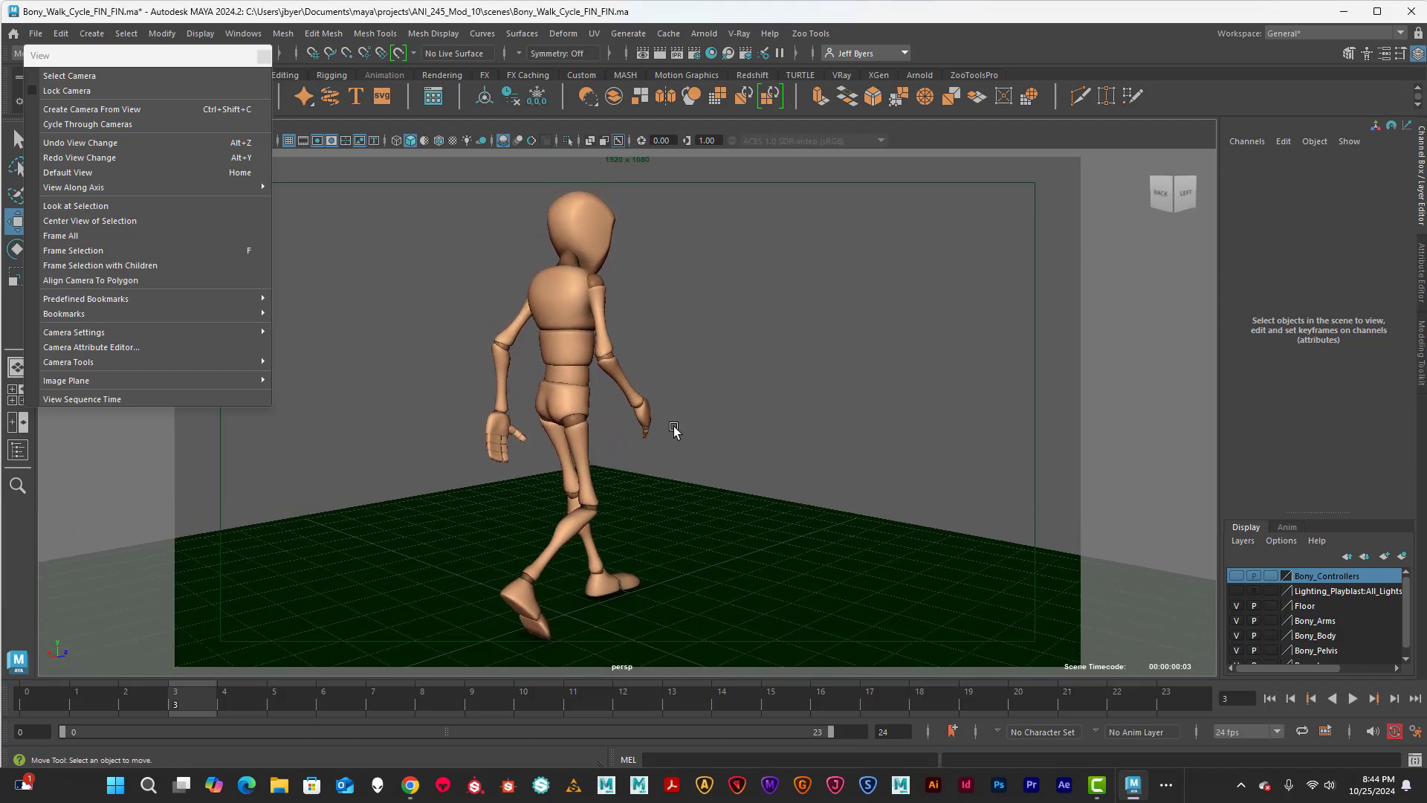
right_click_drag(674, 439, 627, 431, "alt")
middle_click_drag(628, 431, 660, 439, "alt")
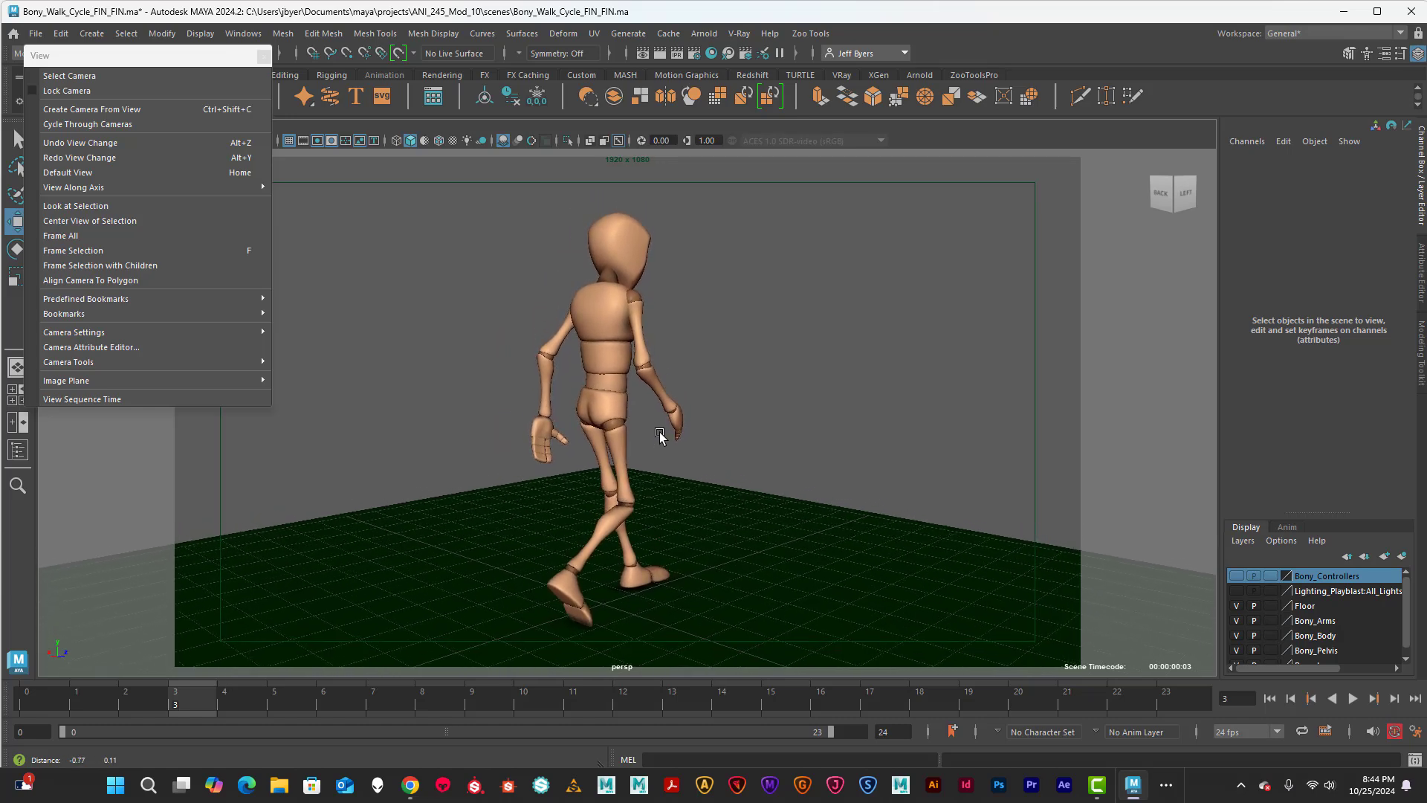
left_click(343, 140)
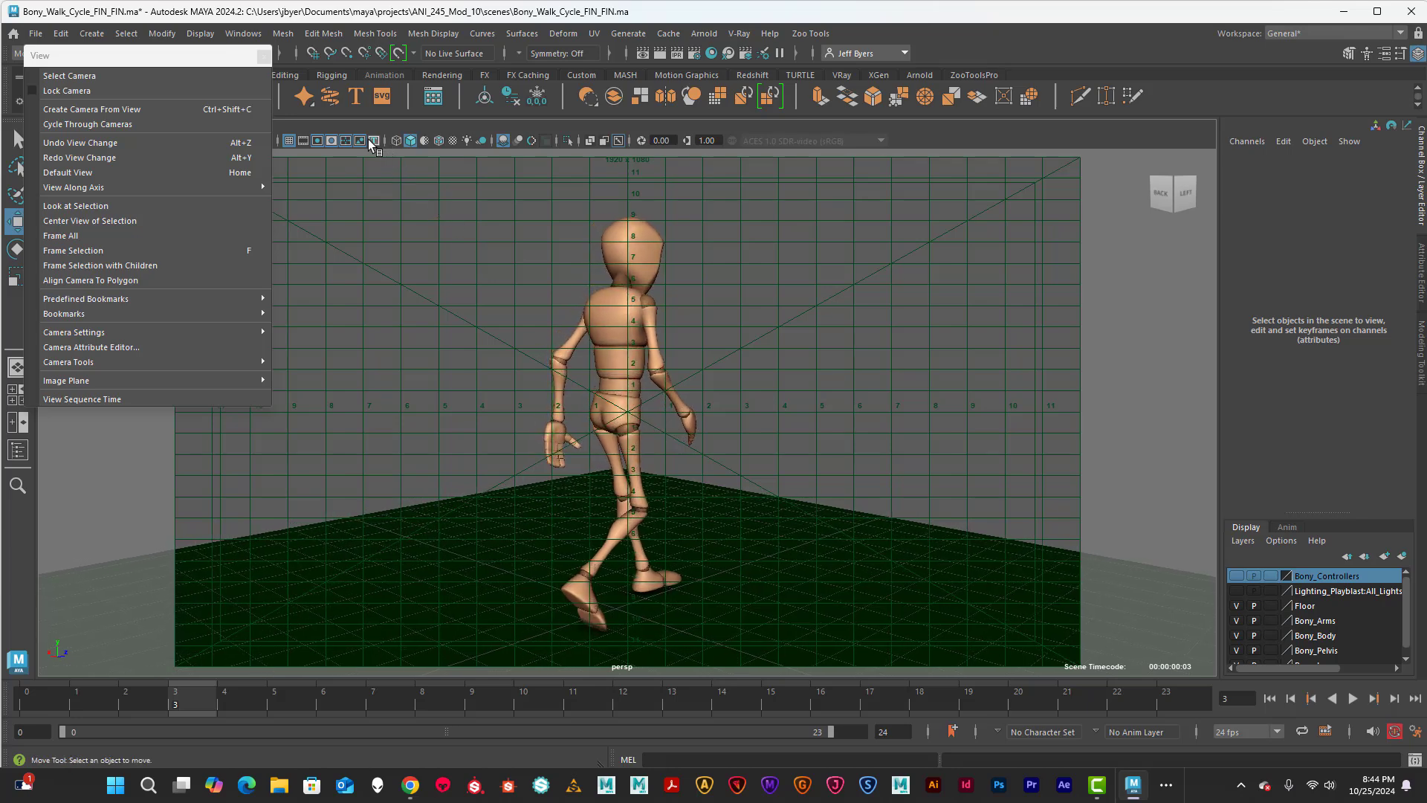
left_click(343, 140)
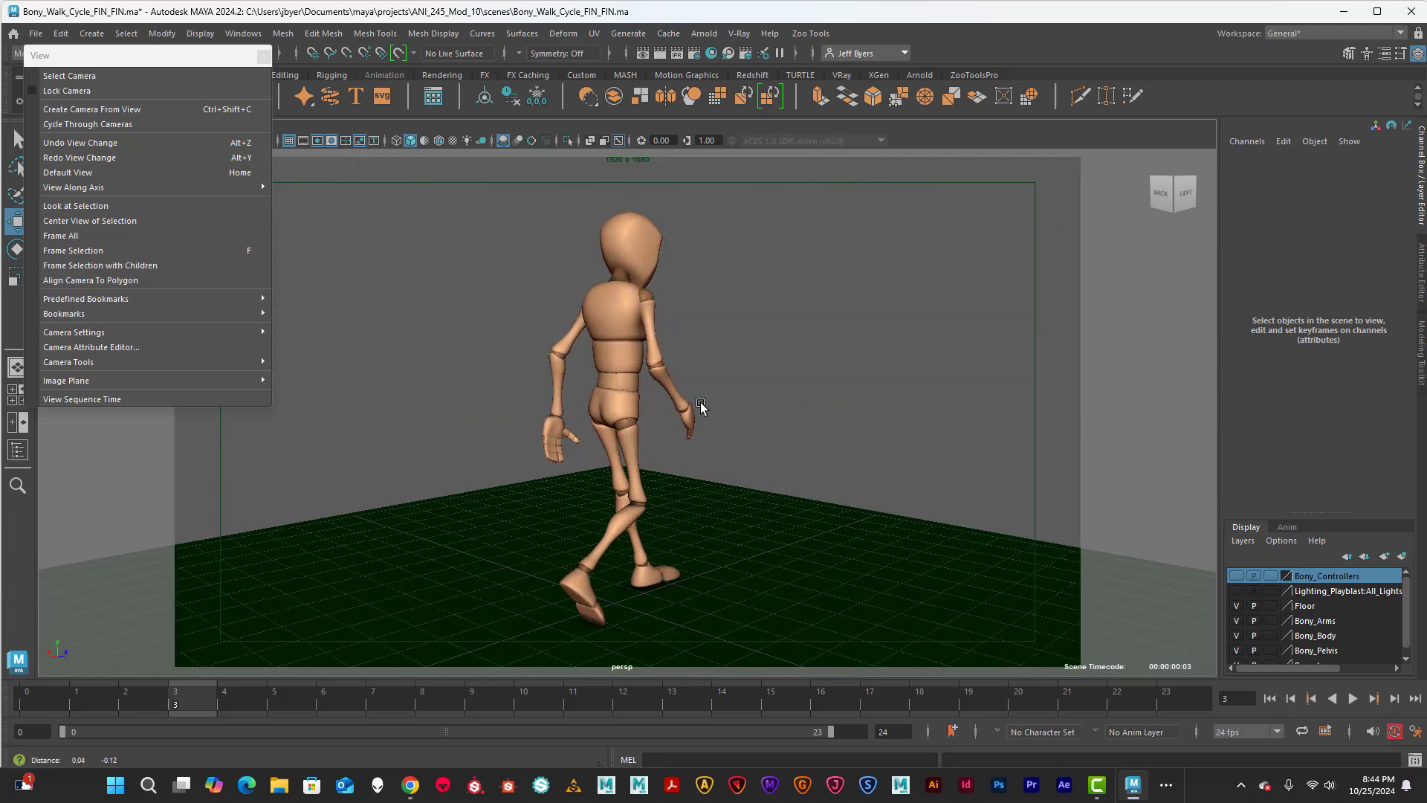
Play the walk cycle from behind to check the framing, stop playback and return to frame 0
left_click(1353, 699)
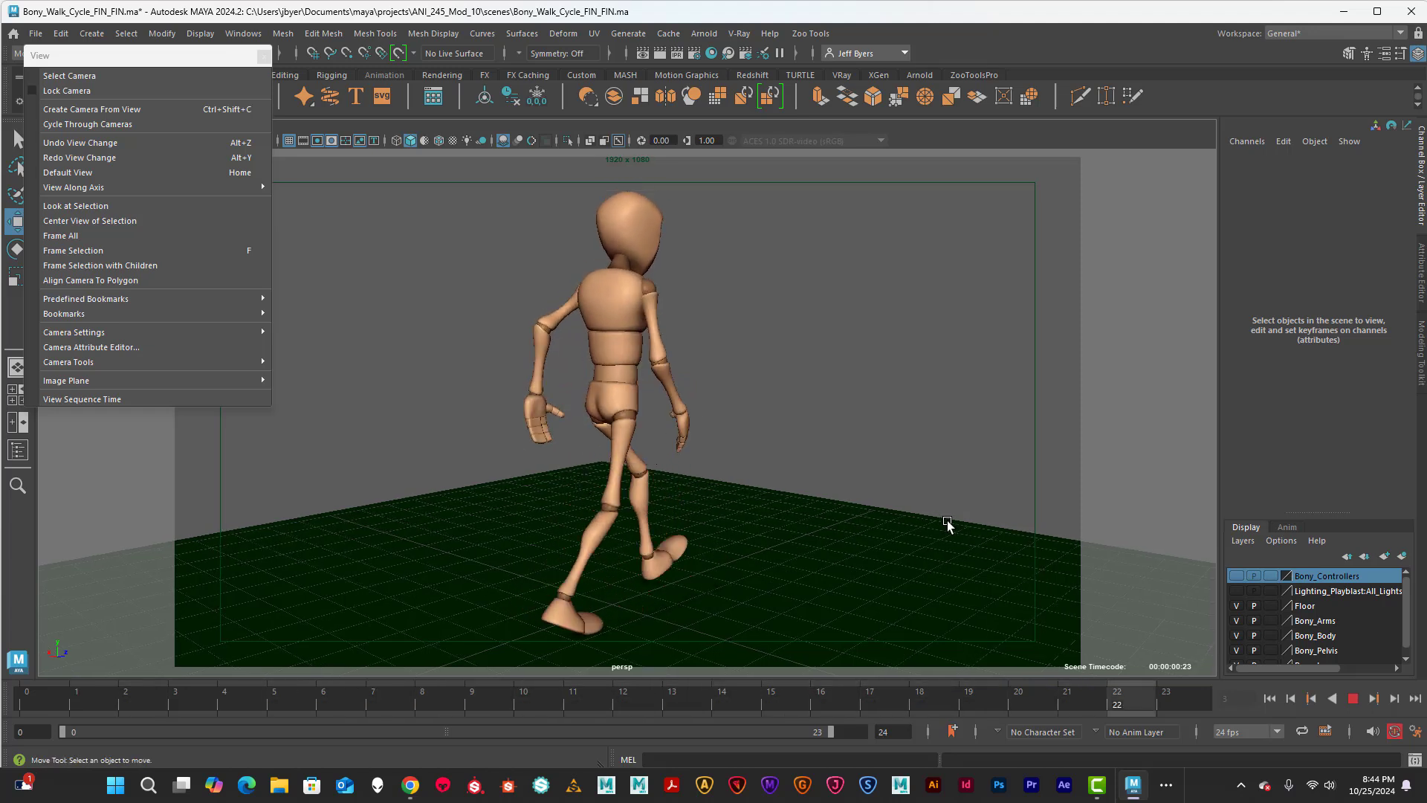
left_click(1354, 698)
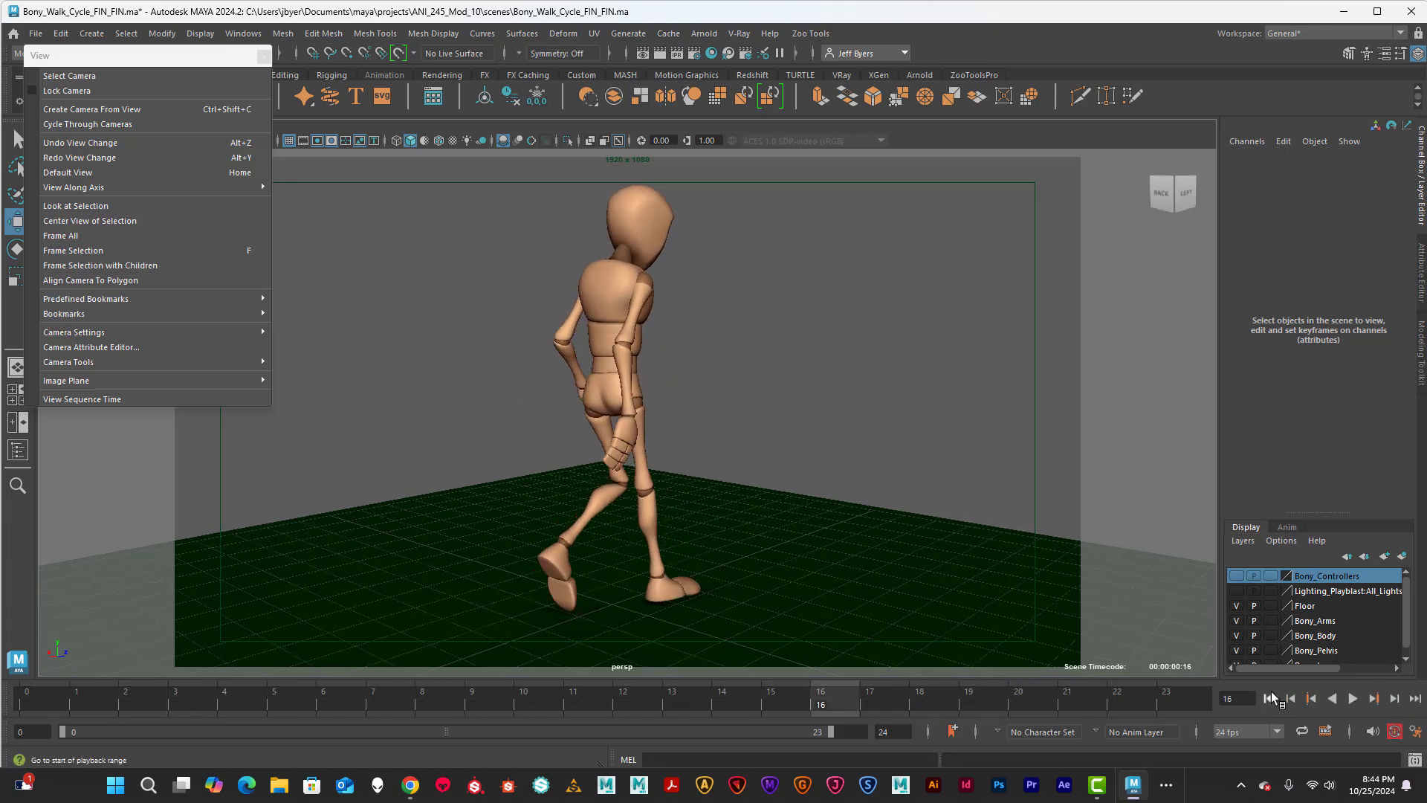
left_click(1271, 698)
Create a camera bookmark from the current rear perspective view, name it Back_Persp and close the Bookmark Editor
mouse_move(87, 327)
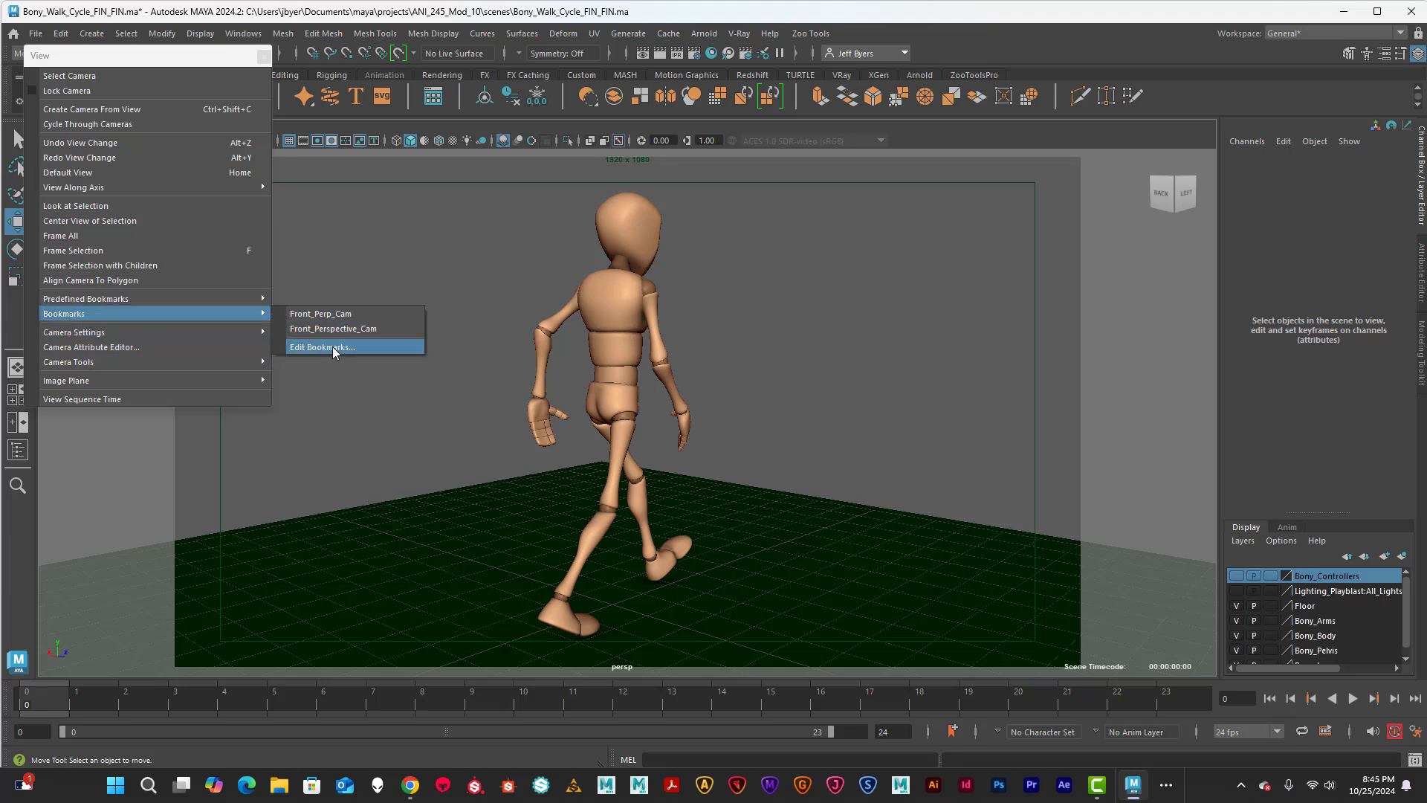
left_click(327, 347)
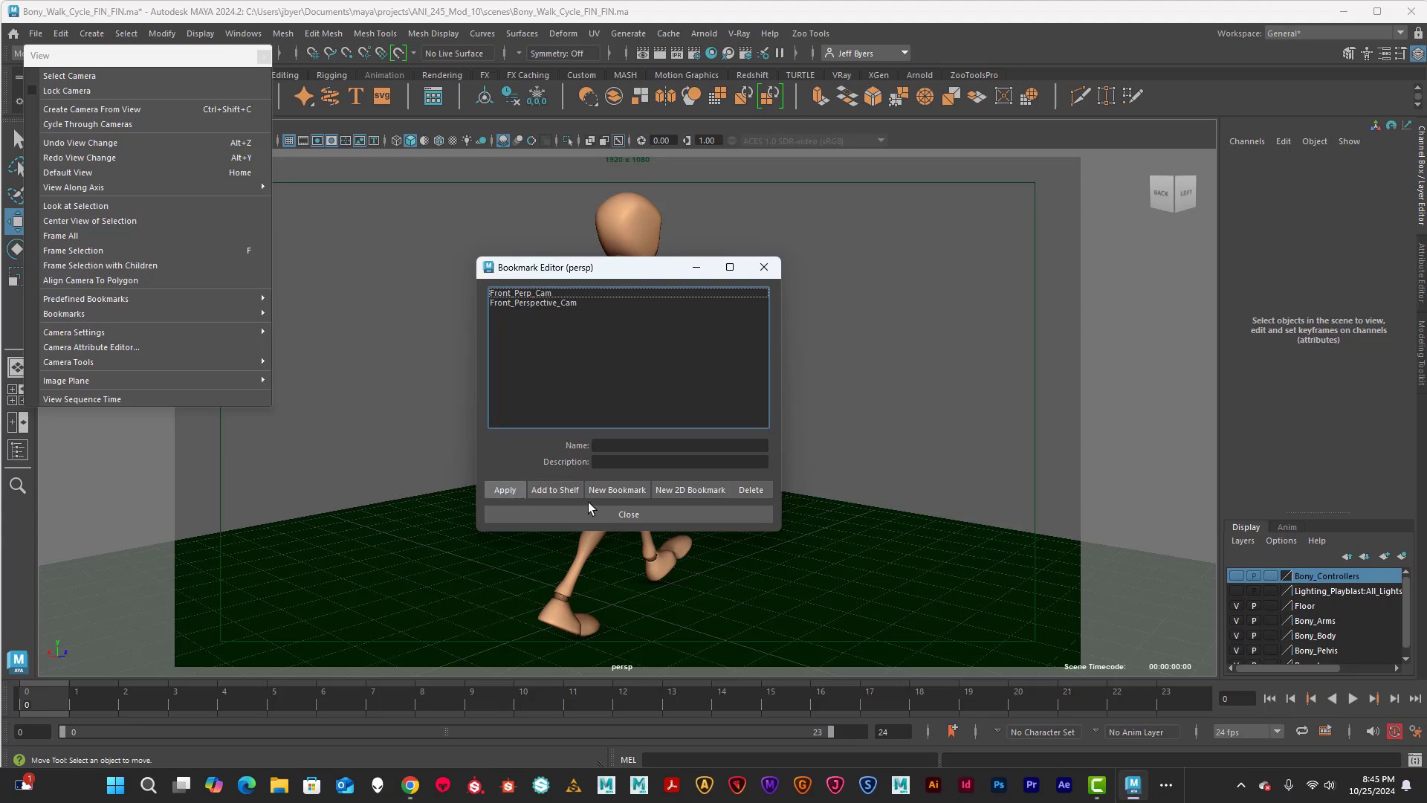
left_click(616, 489)
left_click_drag(646, 445, 551, 438)
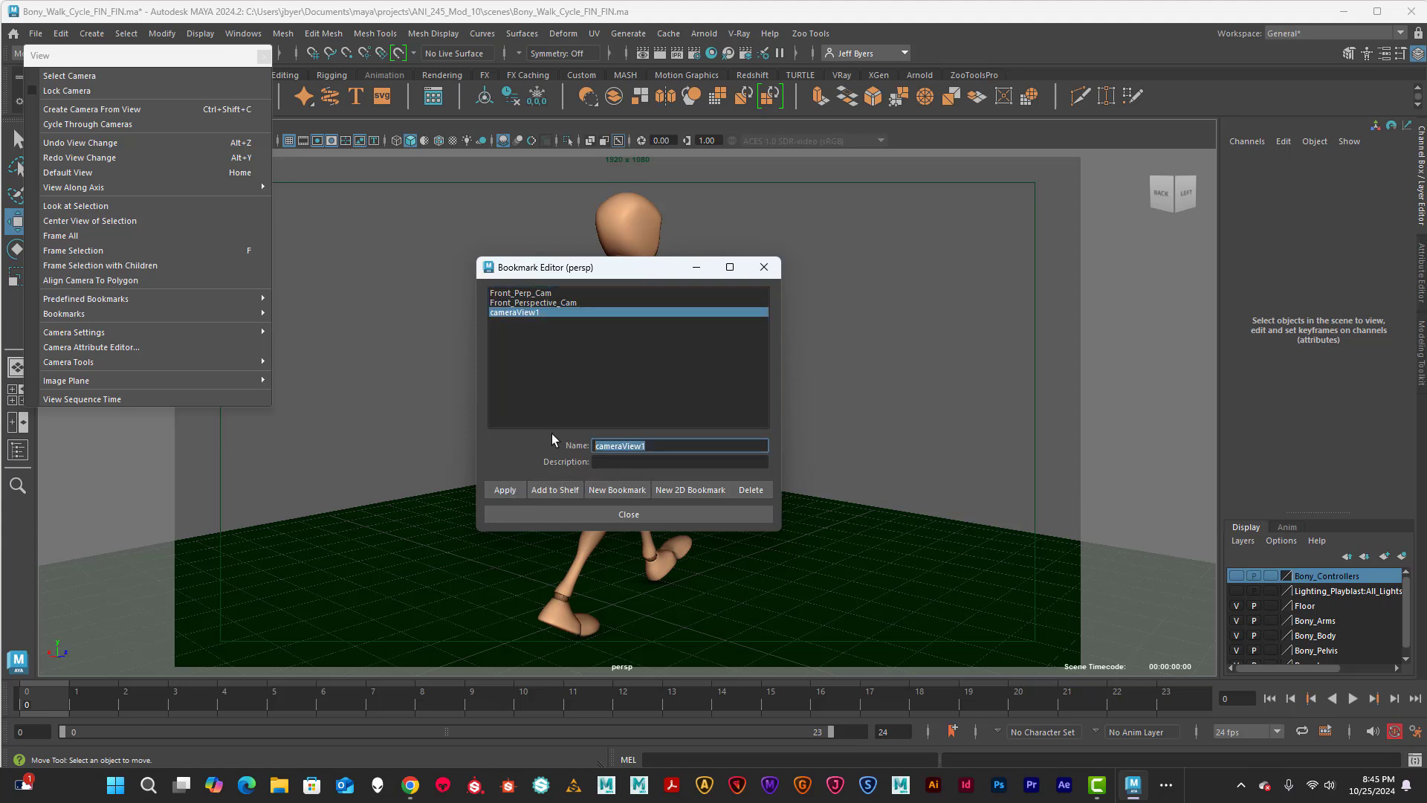
type("Back_Persp")
key("Return")
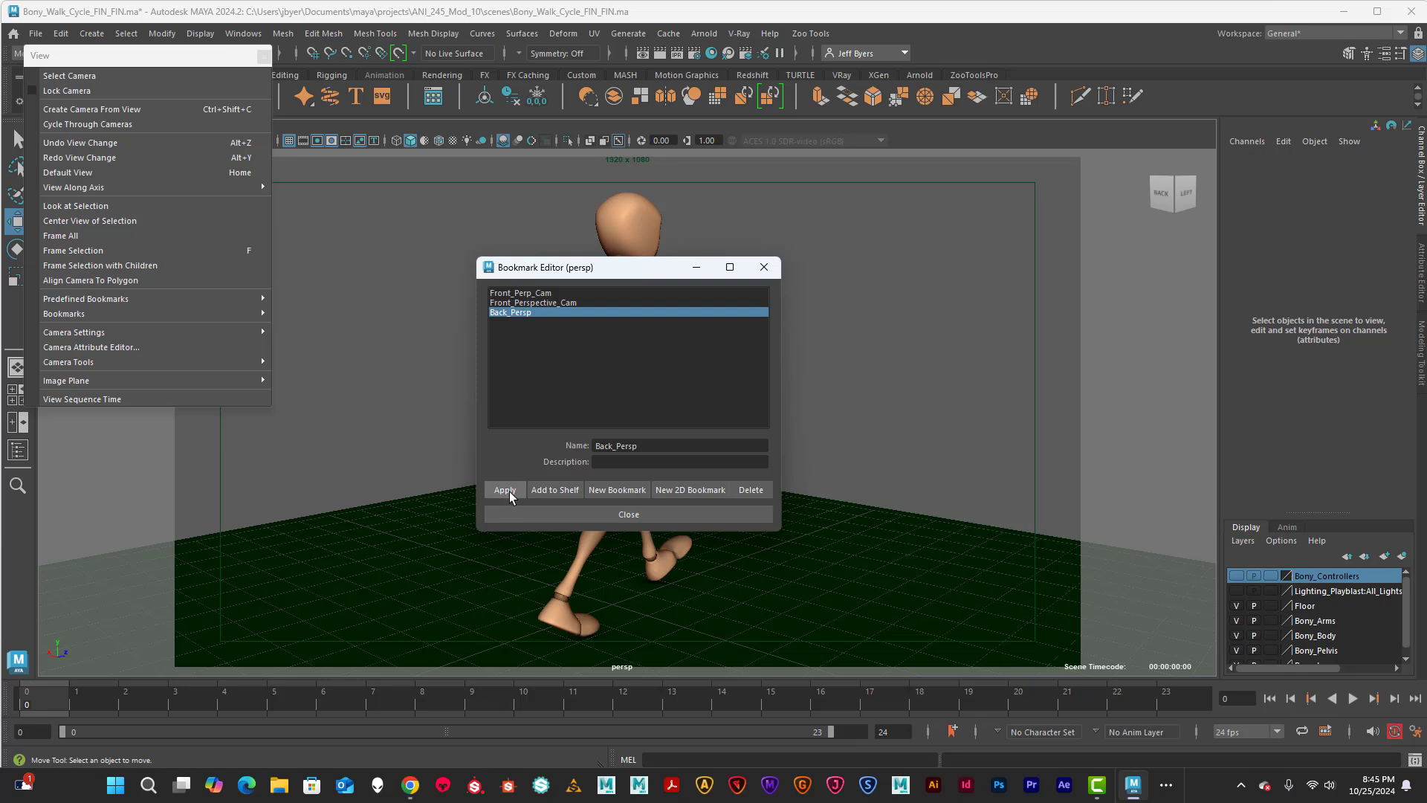
left_click(764, 267)
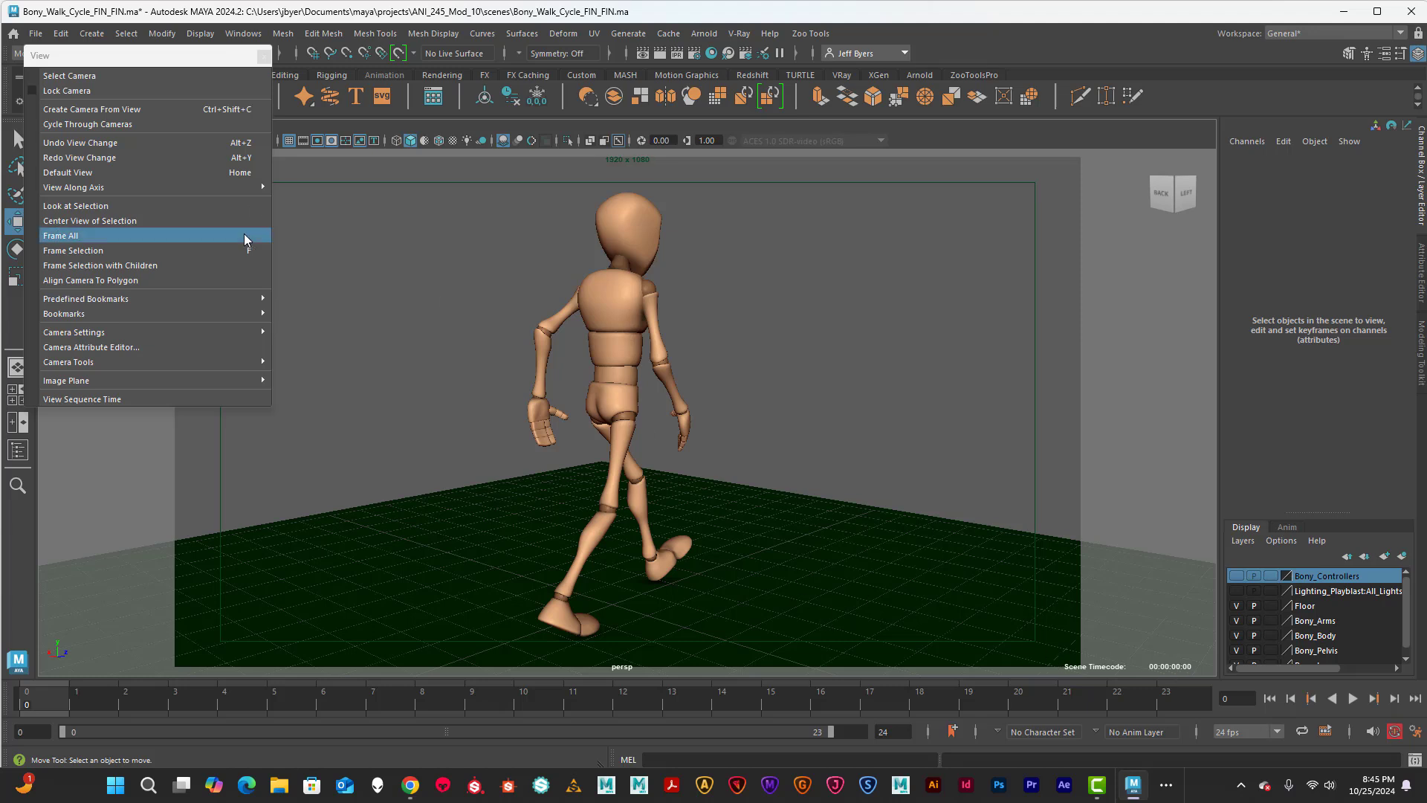
left_click_drag(151, 52, 153, 136)
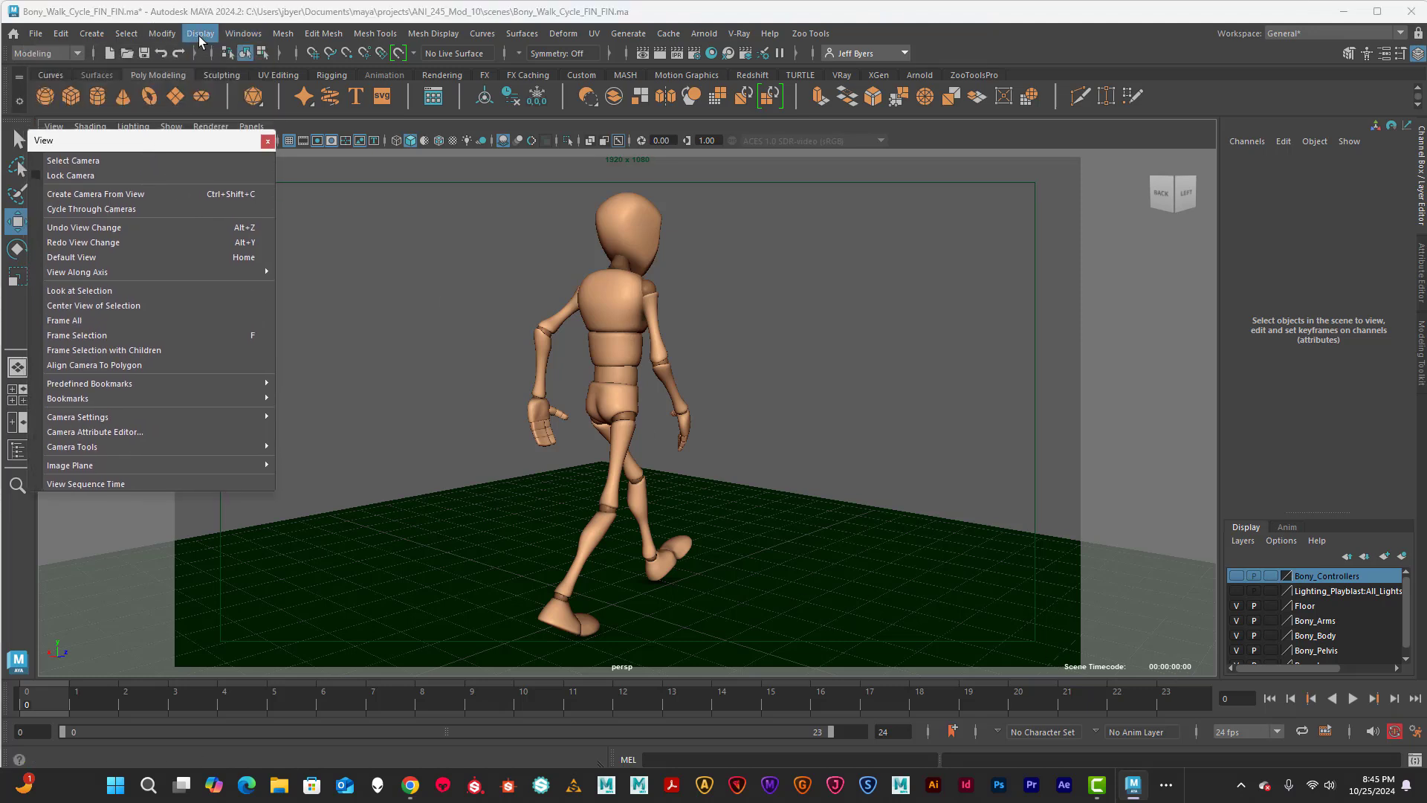
left_click(200, 33)
mouse_move(246, 89)
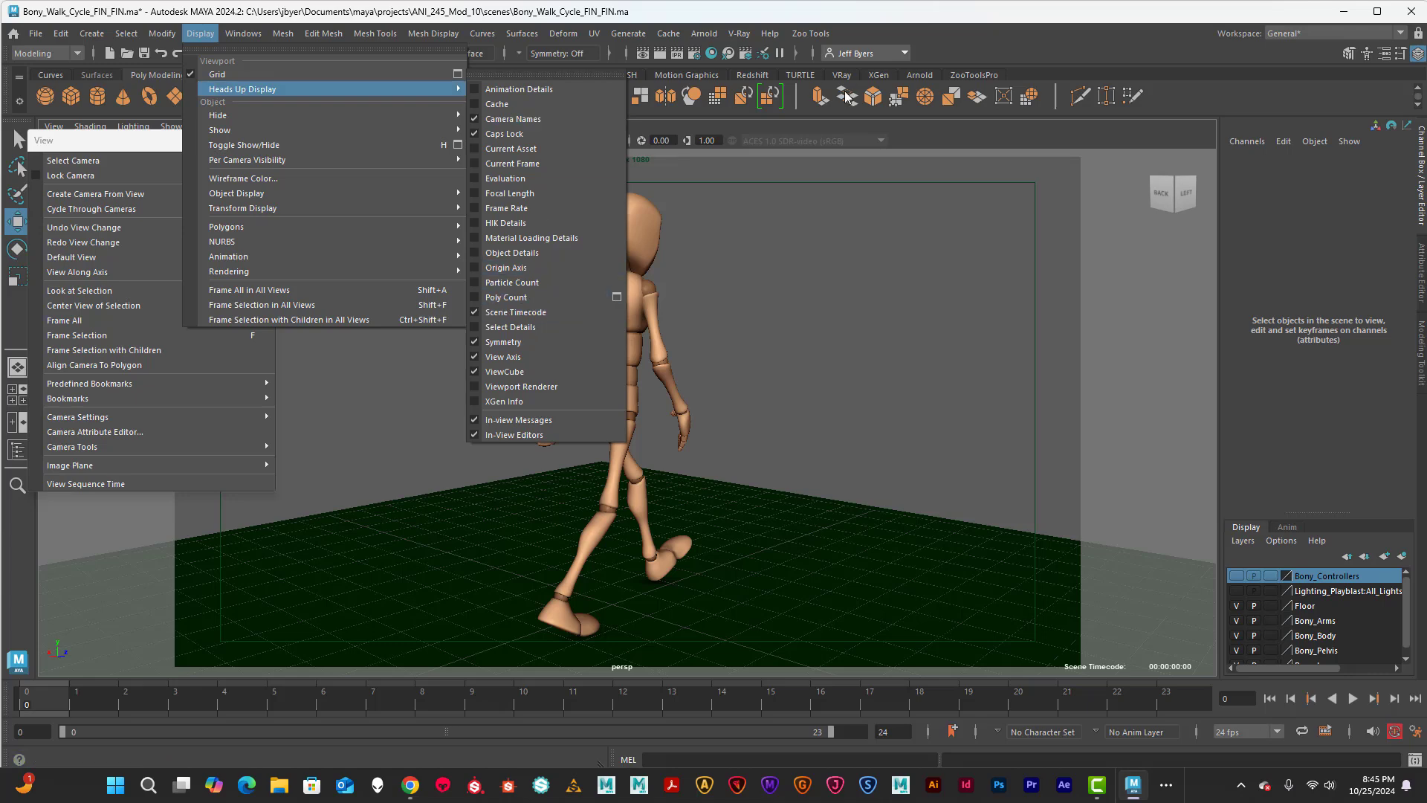
left_click(324, 33)
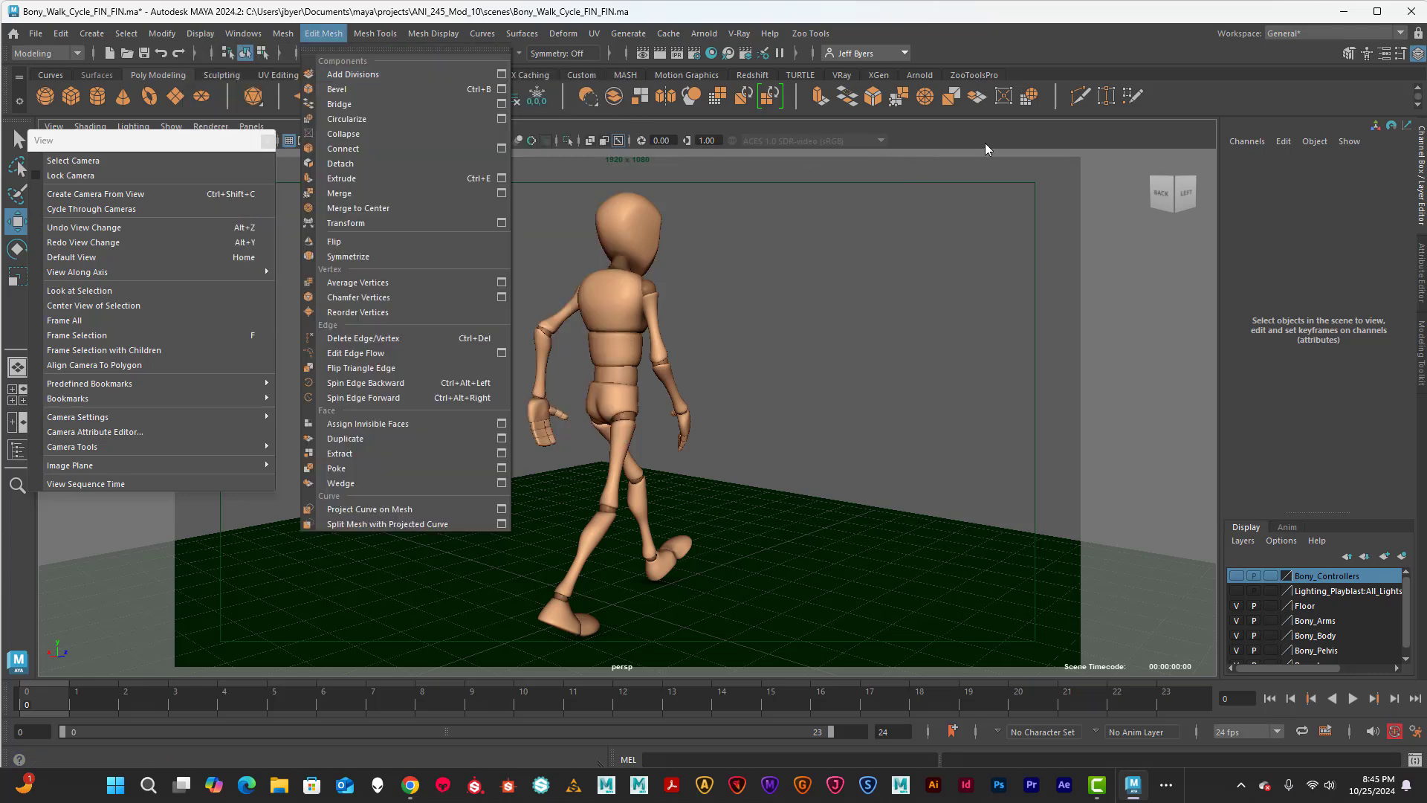
left_click(1092, 203)
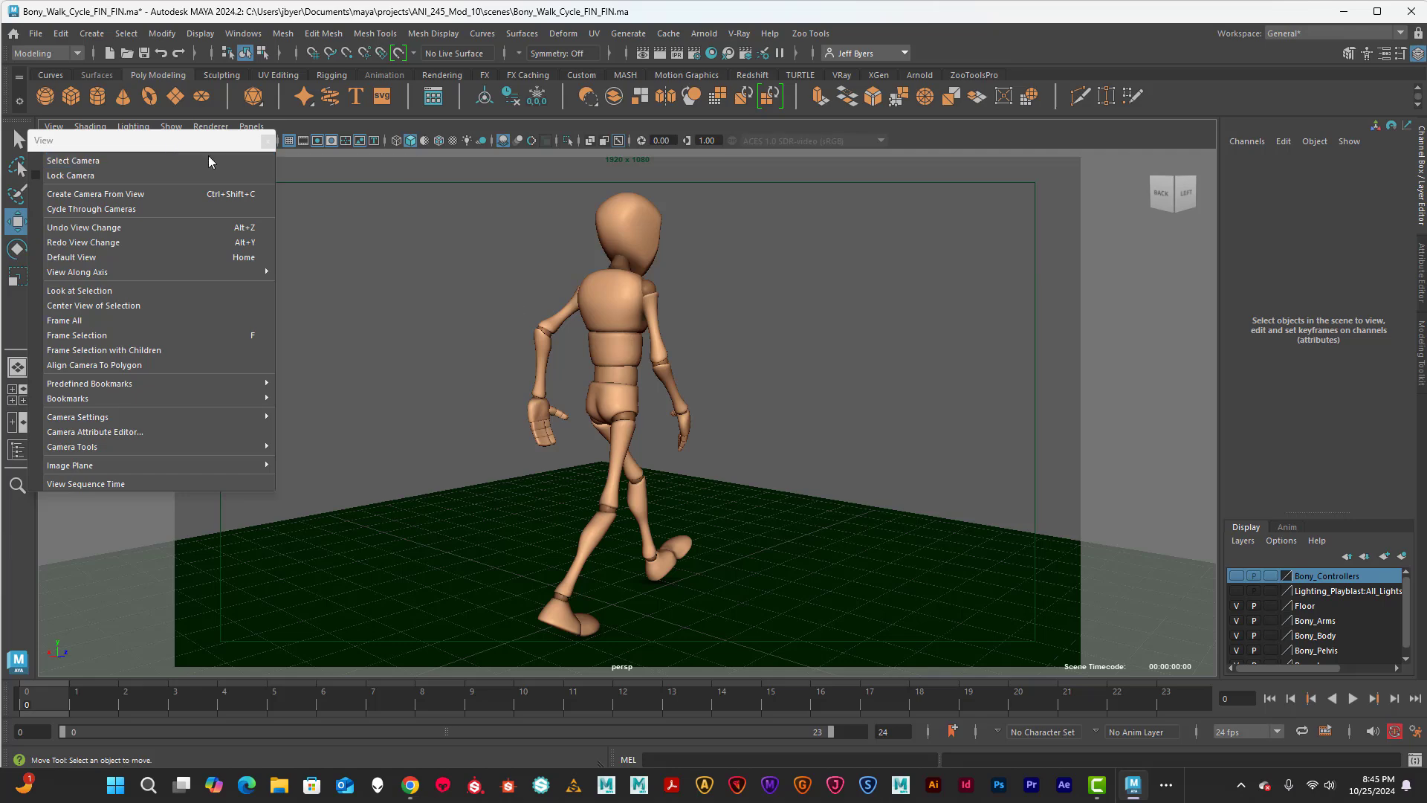
Maximize the side view and hide its grid
key("space")
key("space")
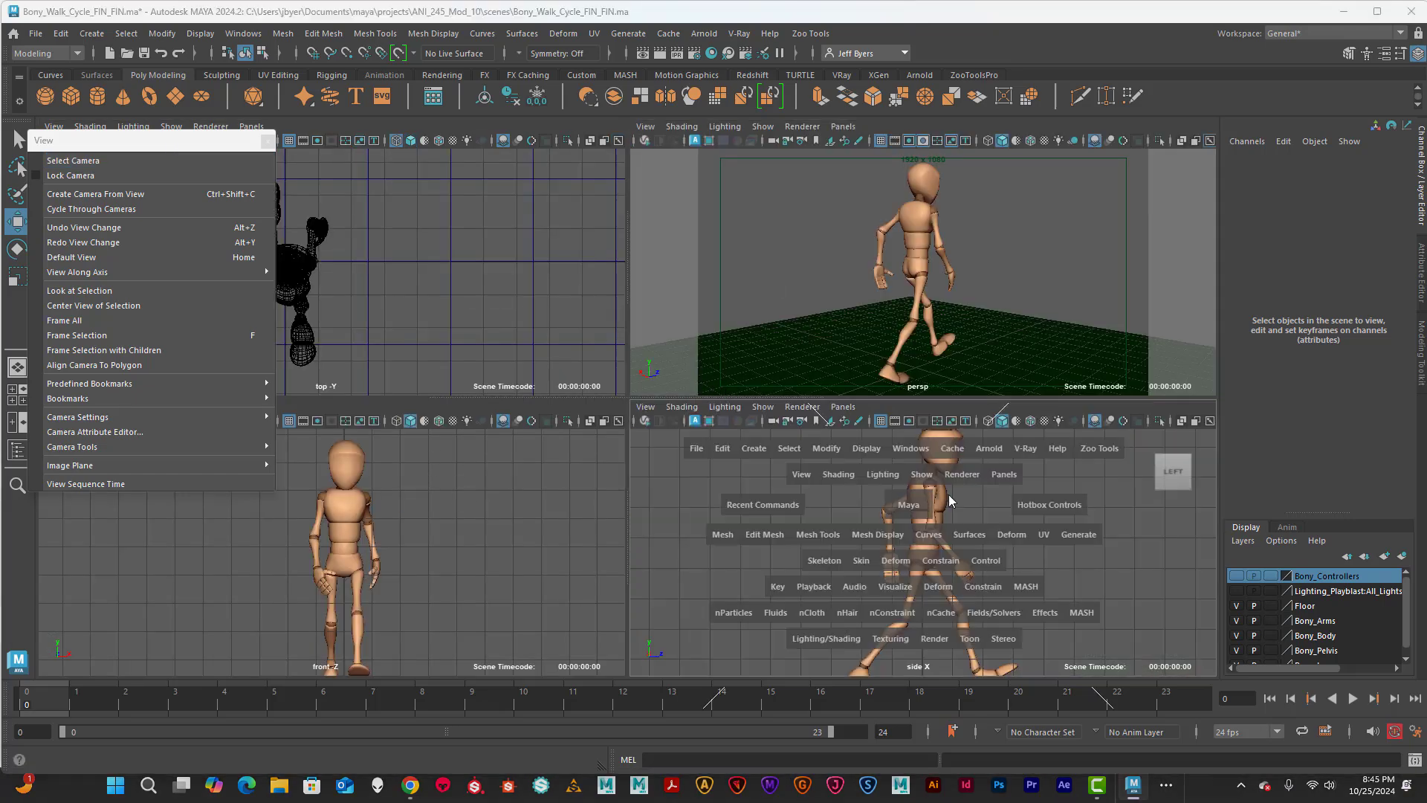
scroll(821, 451, "up", 3)
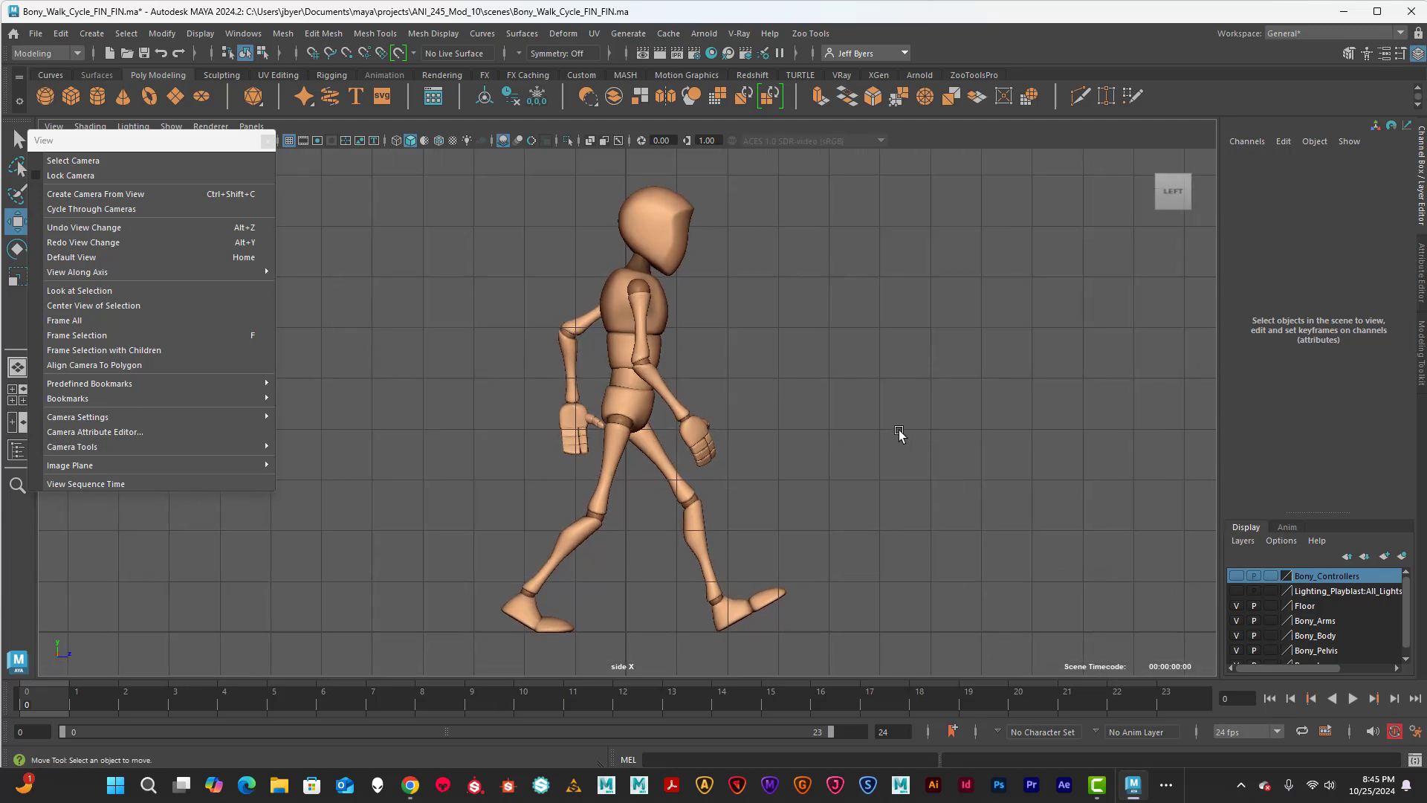
scroll(824, 439, "down", 2)
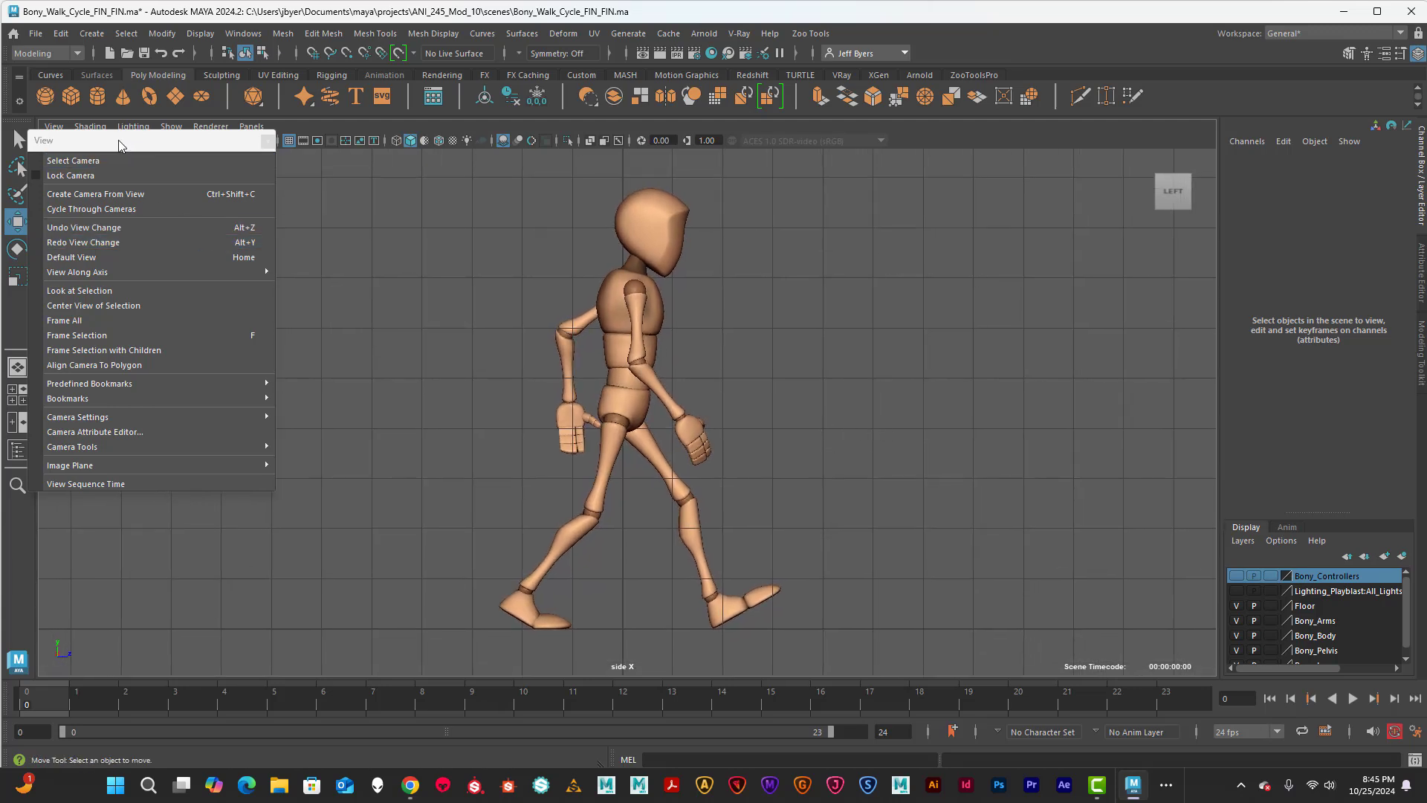
left_click(266, 143)
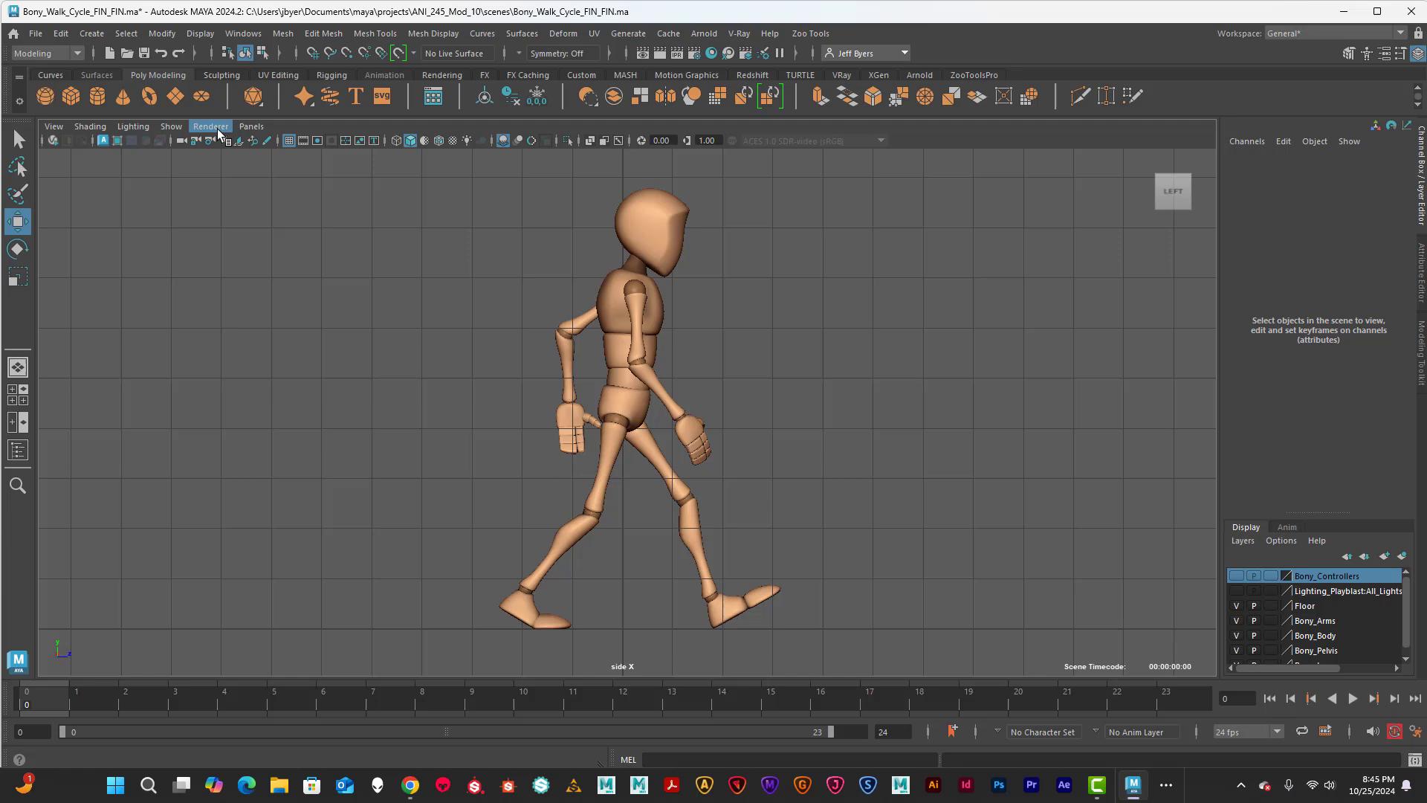
left_click(178, 128)
mouse_move(200, 192)
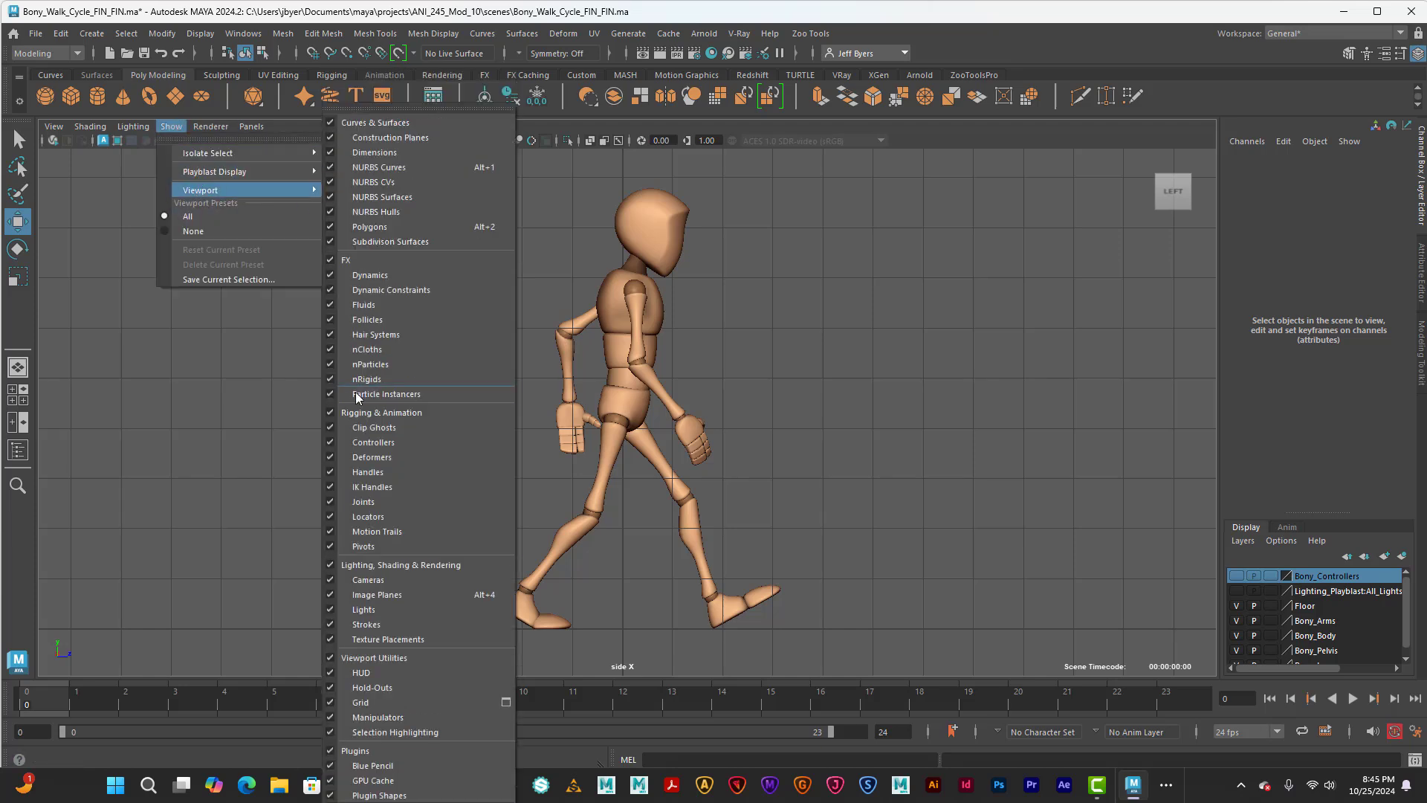
left_click(330, 703)
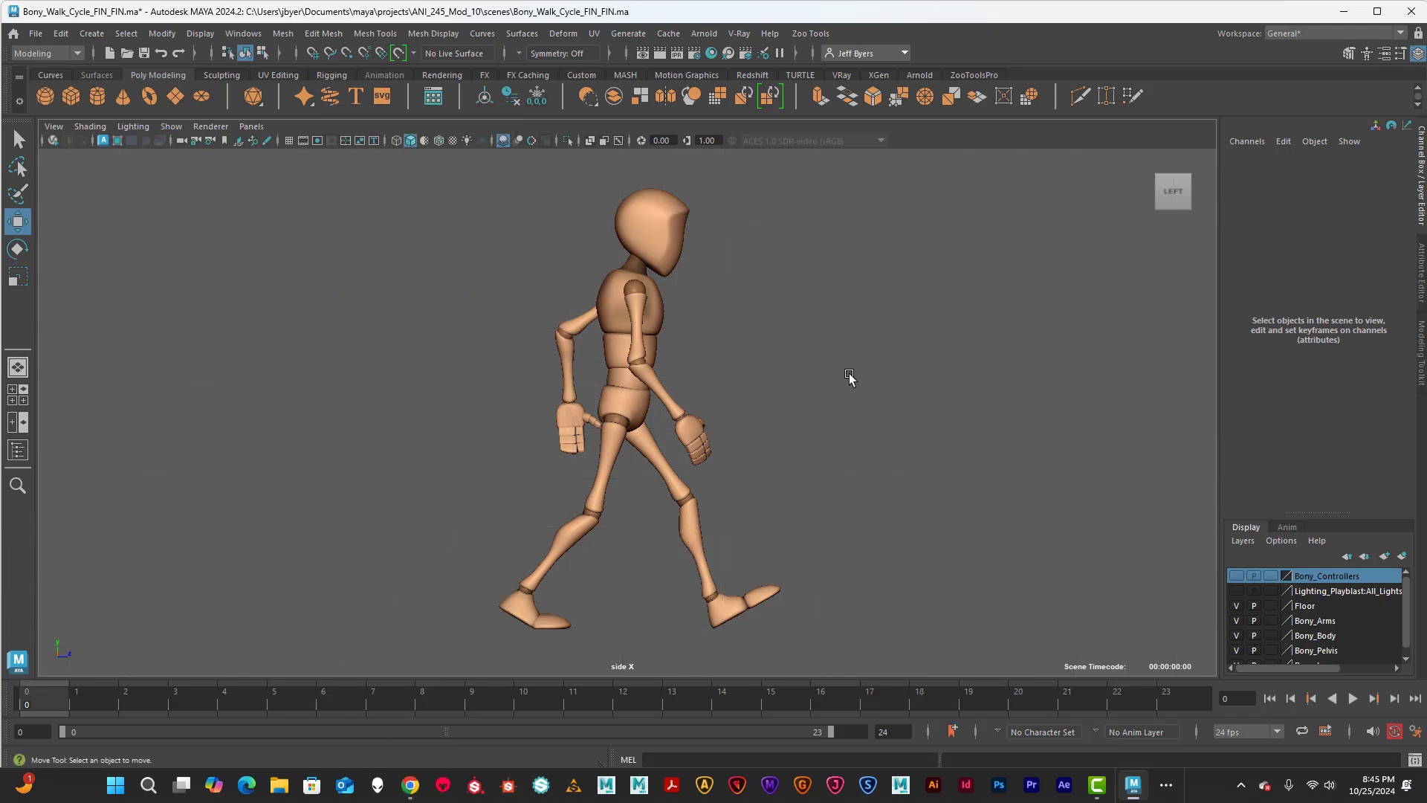
Maximize the front view, centre the whole character in it and hide its grid
key("space")
key("space")
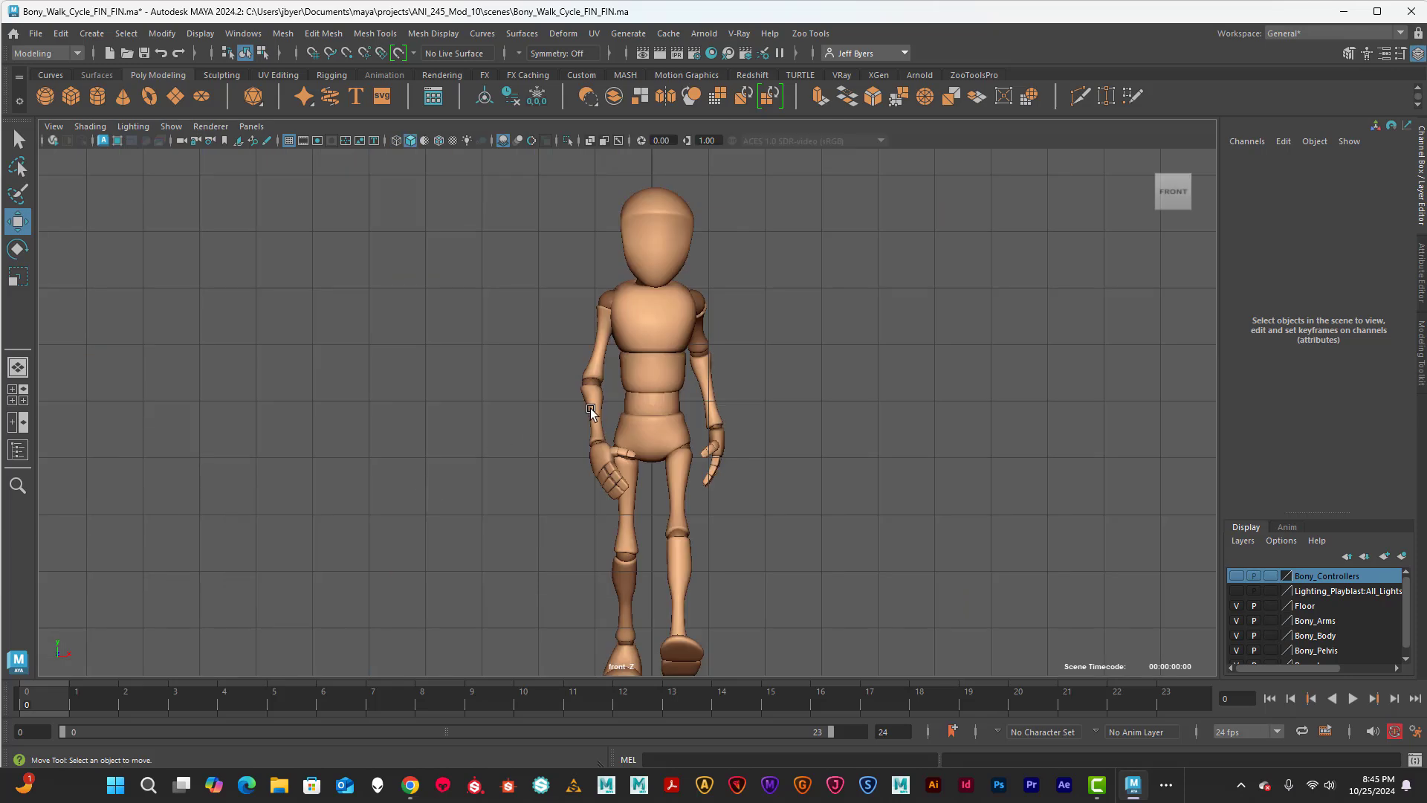
middle_click_drag(802, 438, 702, 395, "alt")
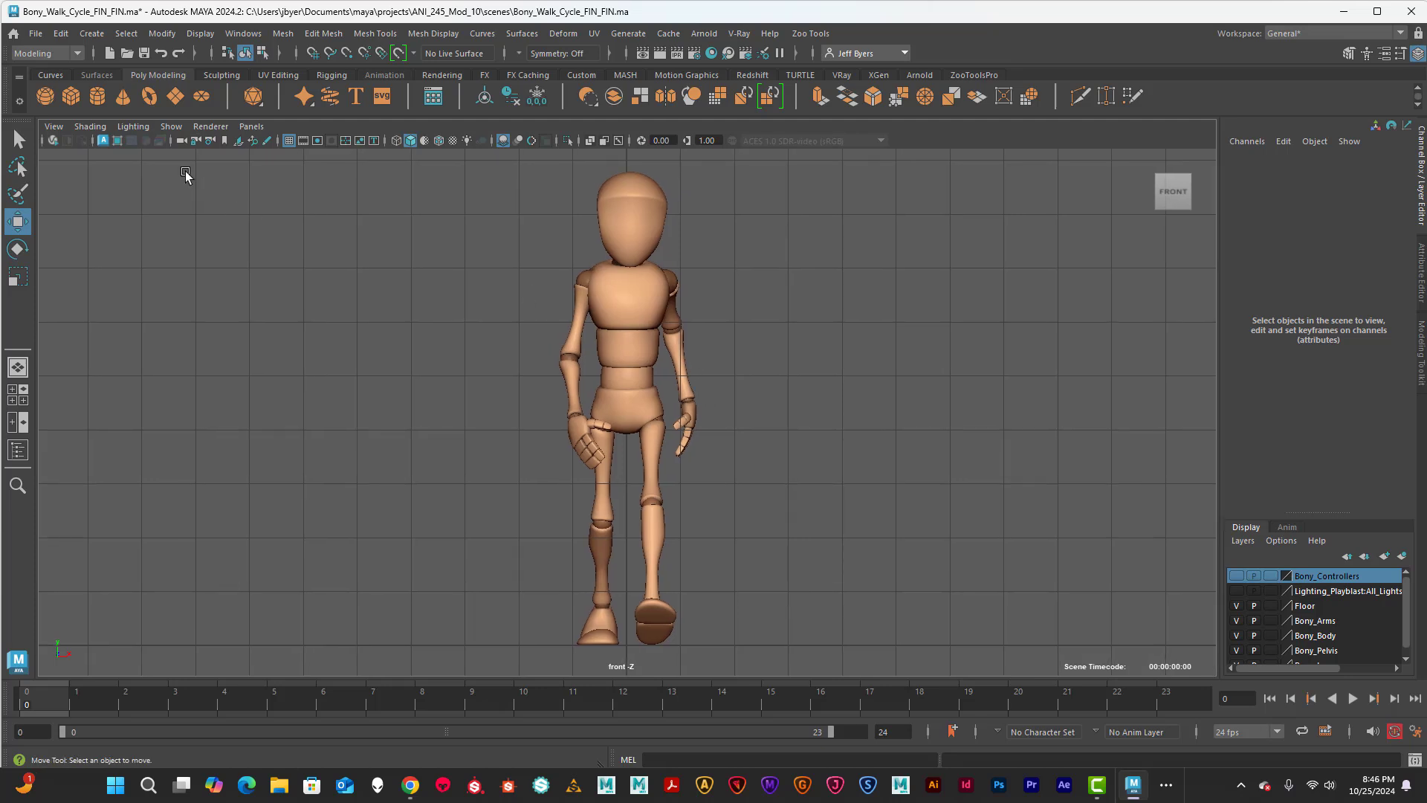
left_click(171, 126)
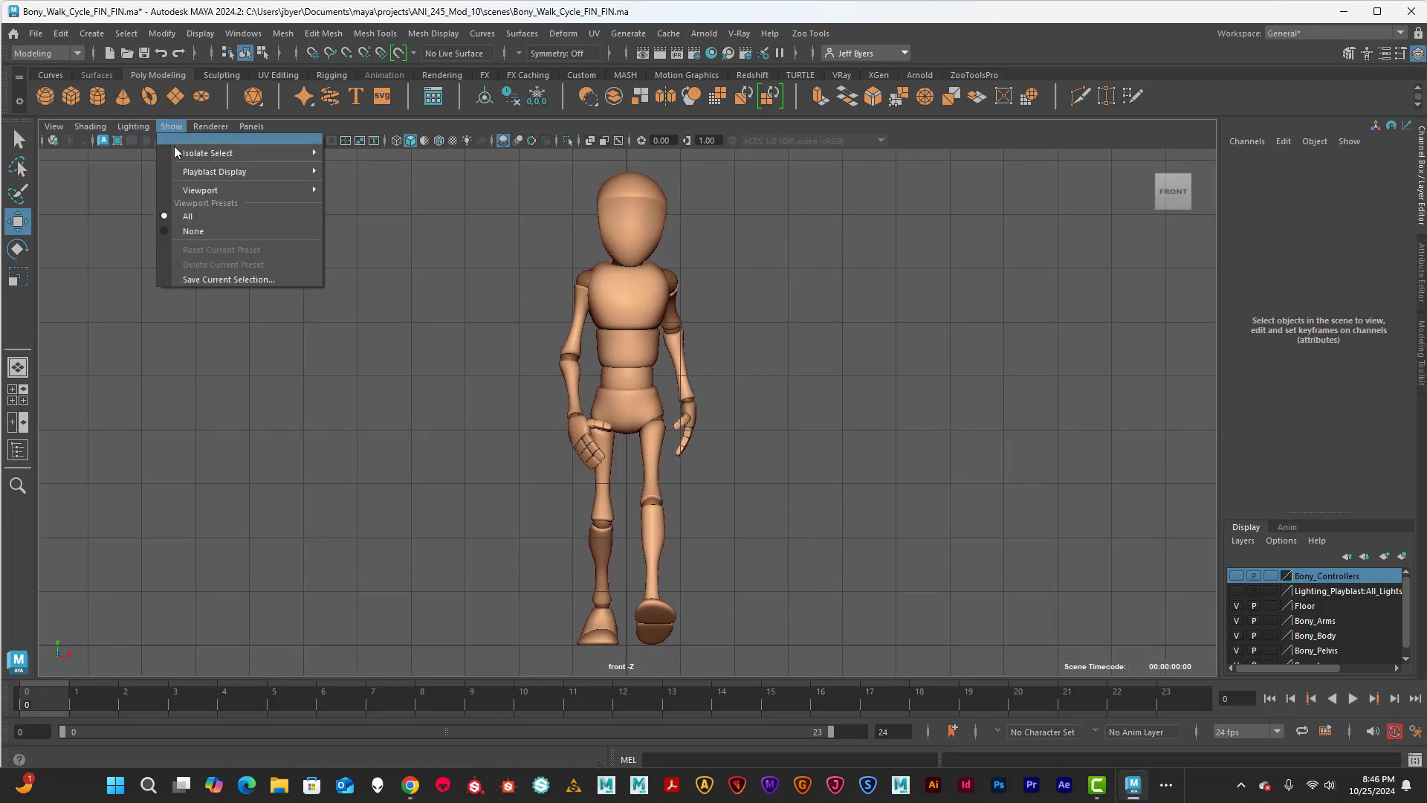
mouse_move(209, 194)
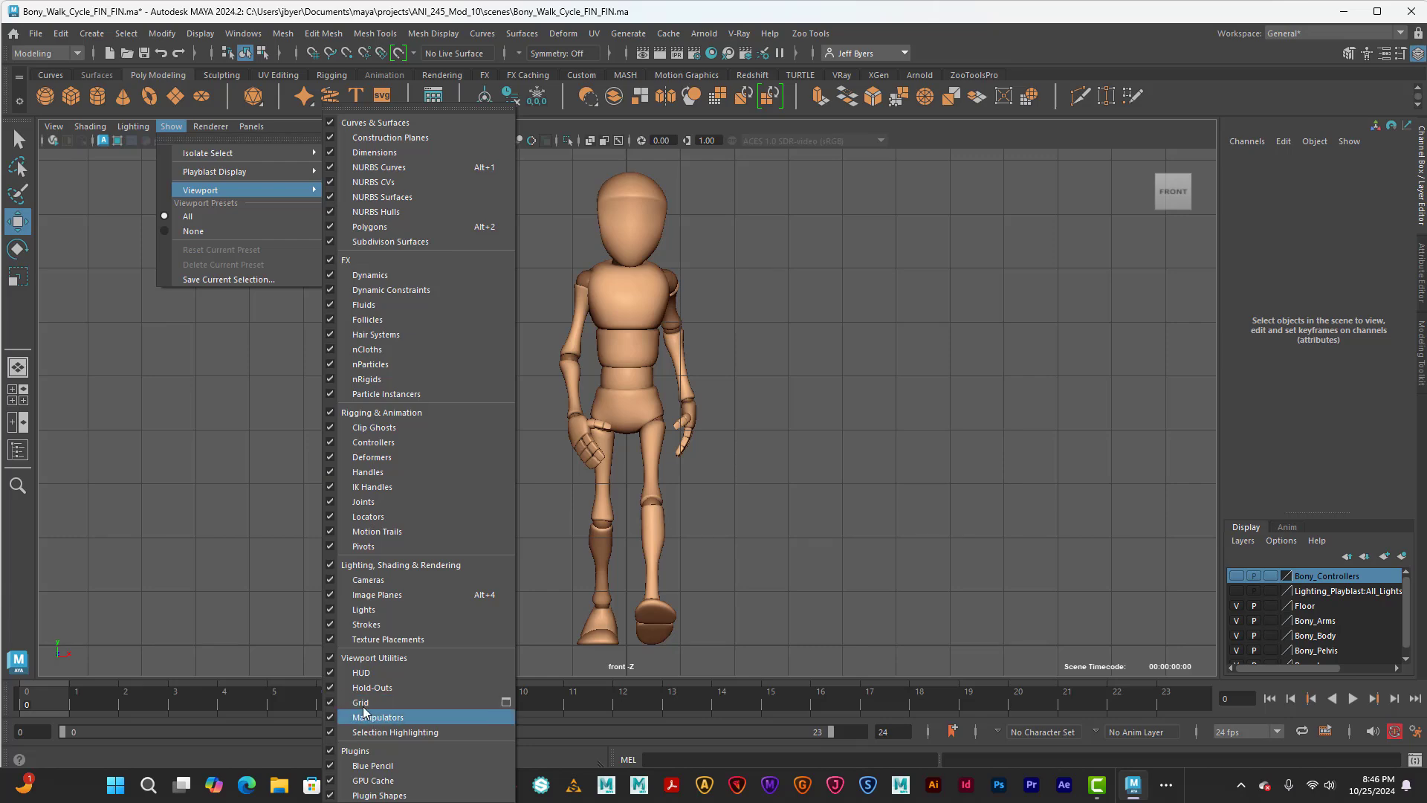
left_click(404, 701)
Return to the maximized side view and turn on its resolution gate, gate mask and safe action guide
key("space")
key("space")
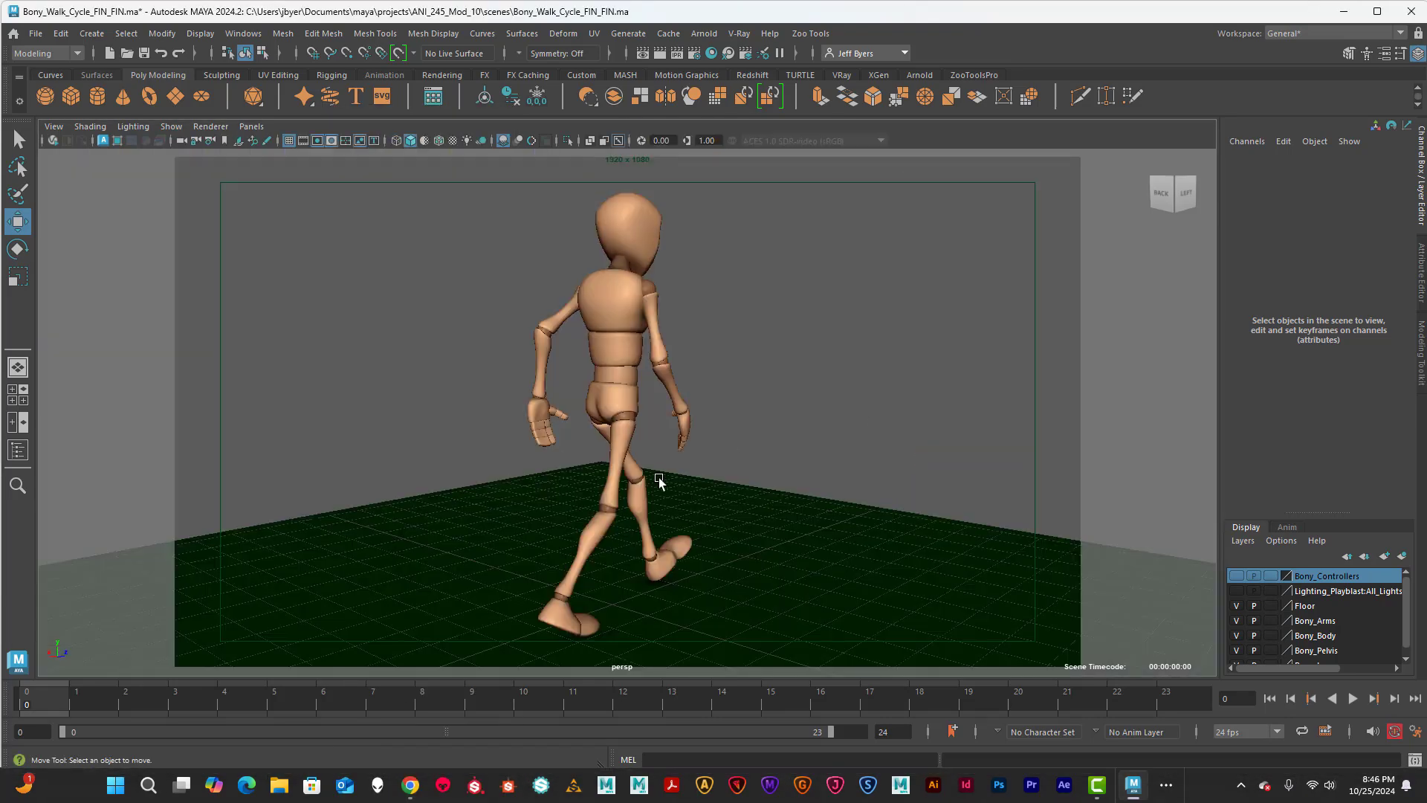
key("space")
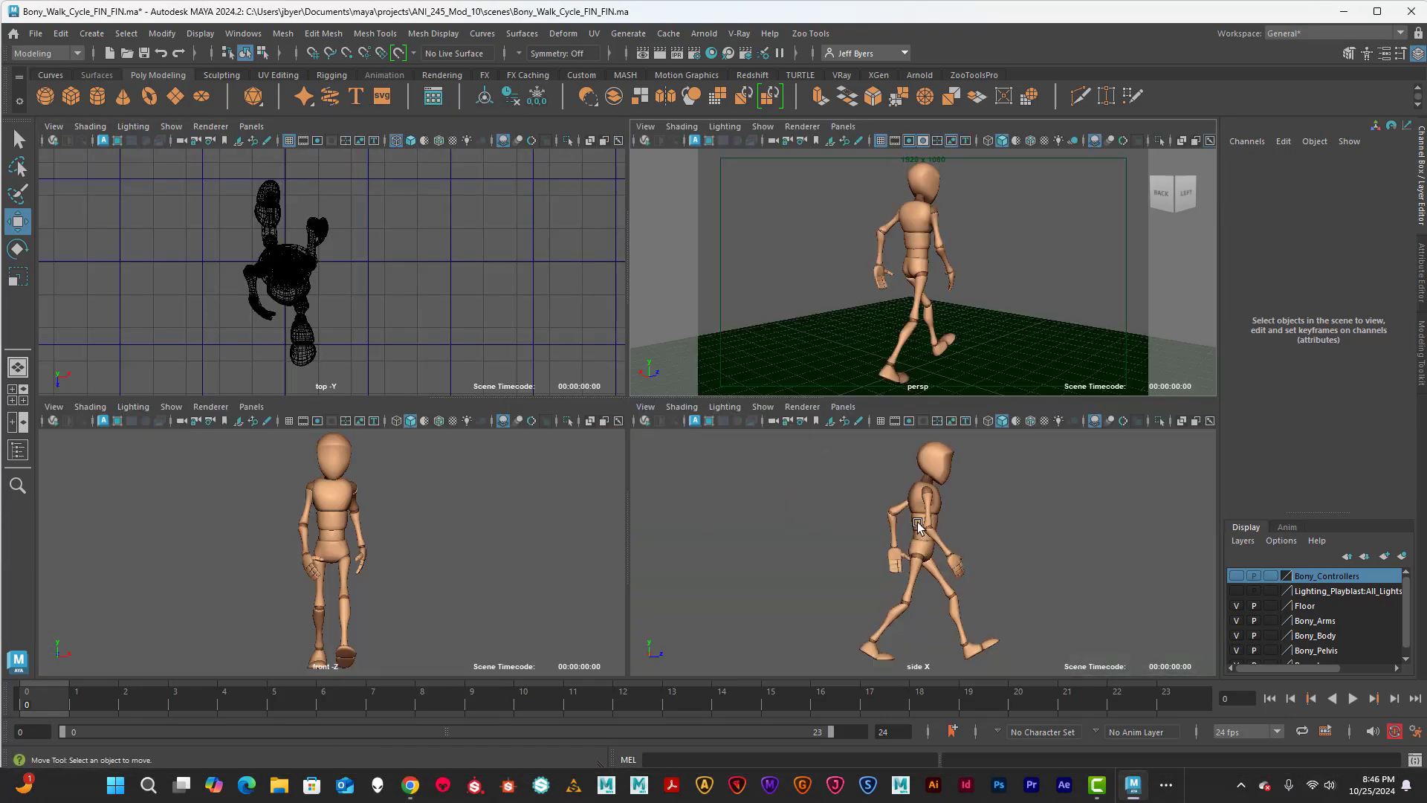
key("space")
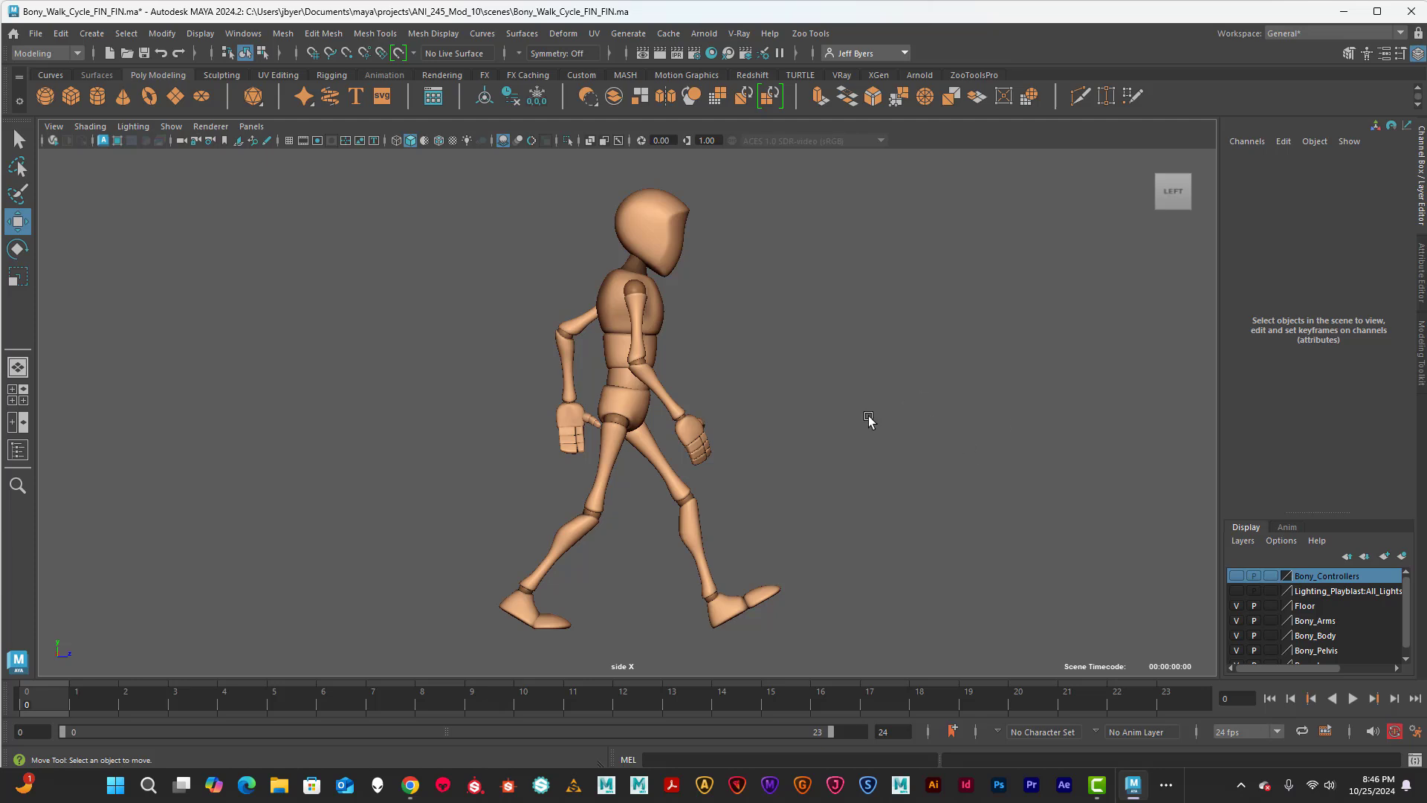
right_click_drag(869, 417, 868, 408, "alt")
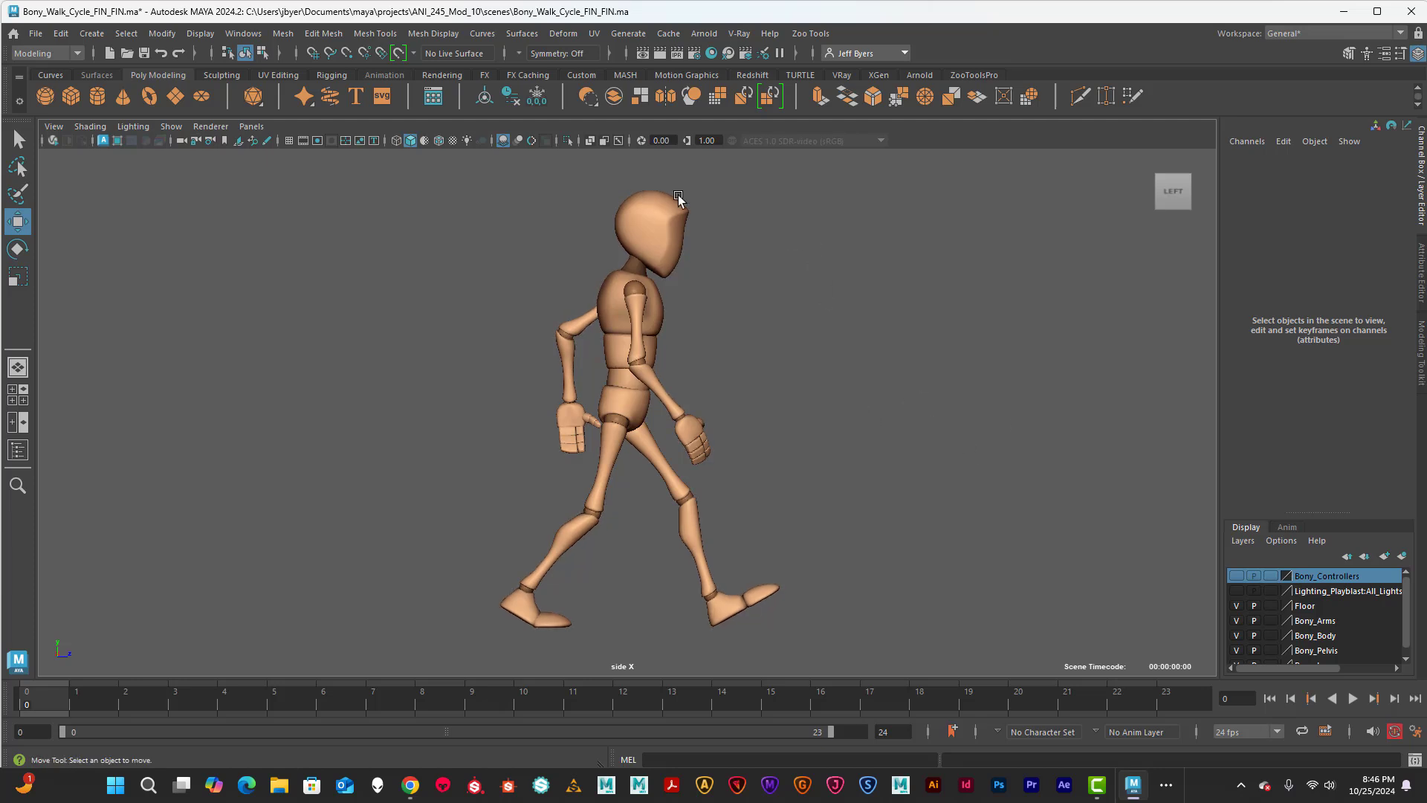
left_click(316, 141)
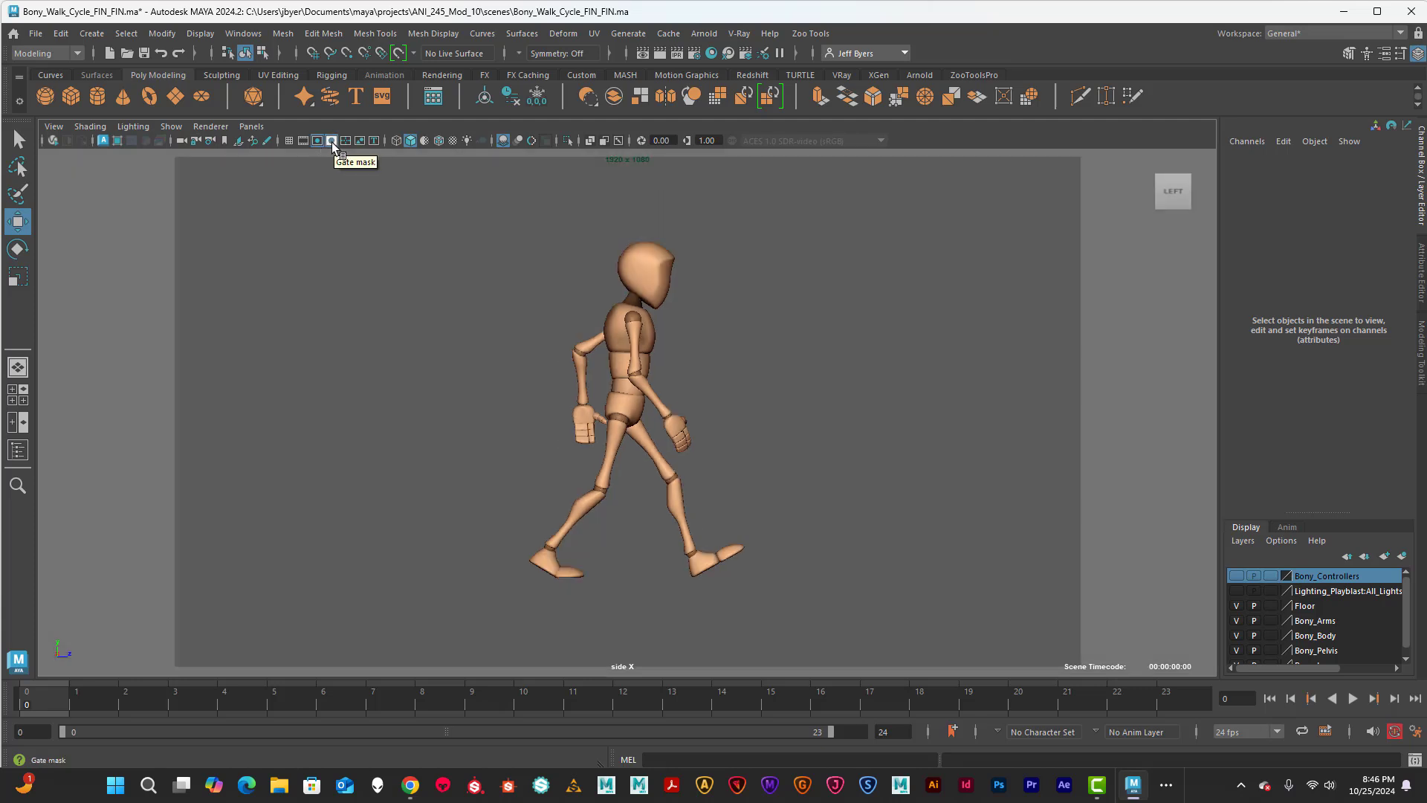
left_click(331, 141)
left_click(359, 141)
Enlarge the character in the side view so it fills the height of the safe action guide
scroll(730, 350, "up", 3)
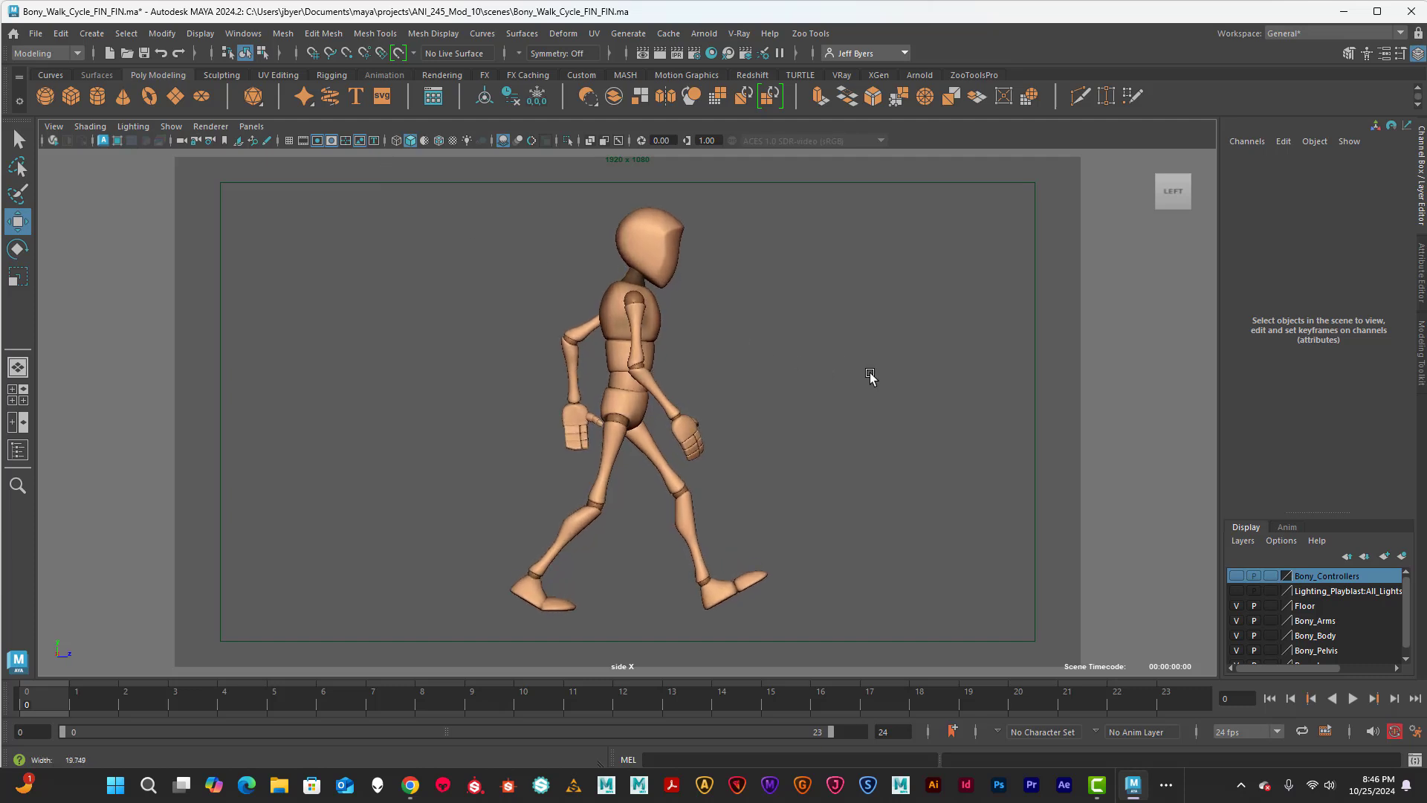
scroll(870, 377, "up", 3)
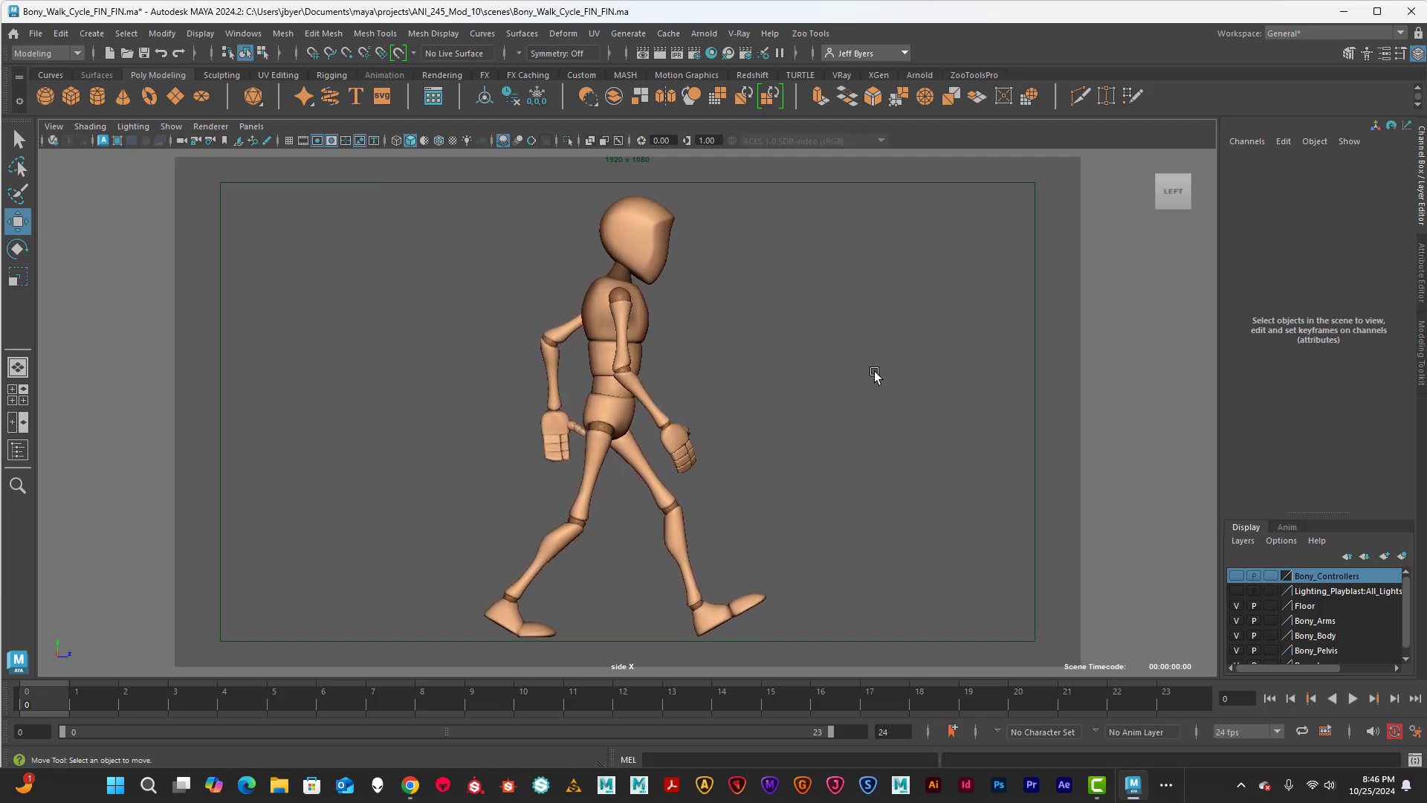
mouse_move(879, 372)
middle_mouse_down("alt")
mouse_move(895, 379)
mouse_move(884, 366)
middle_mouse_up("alt")
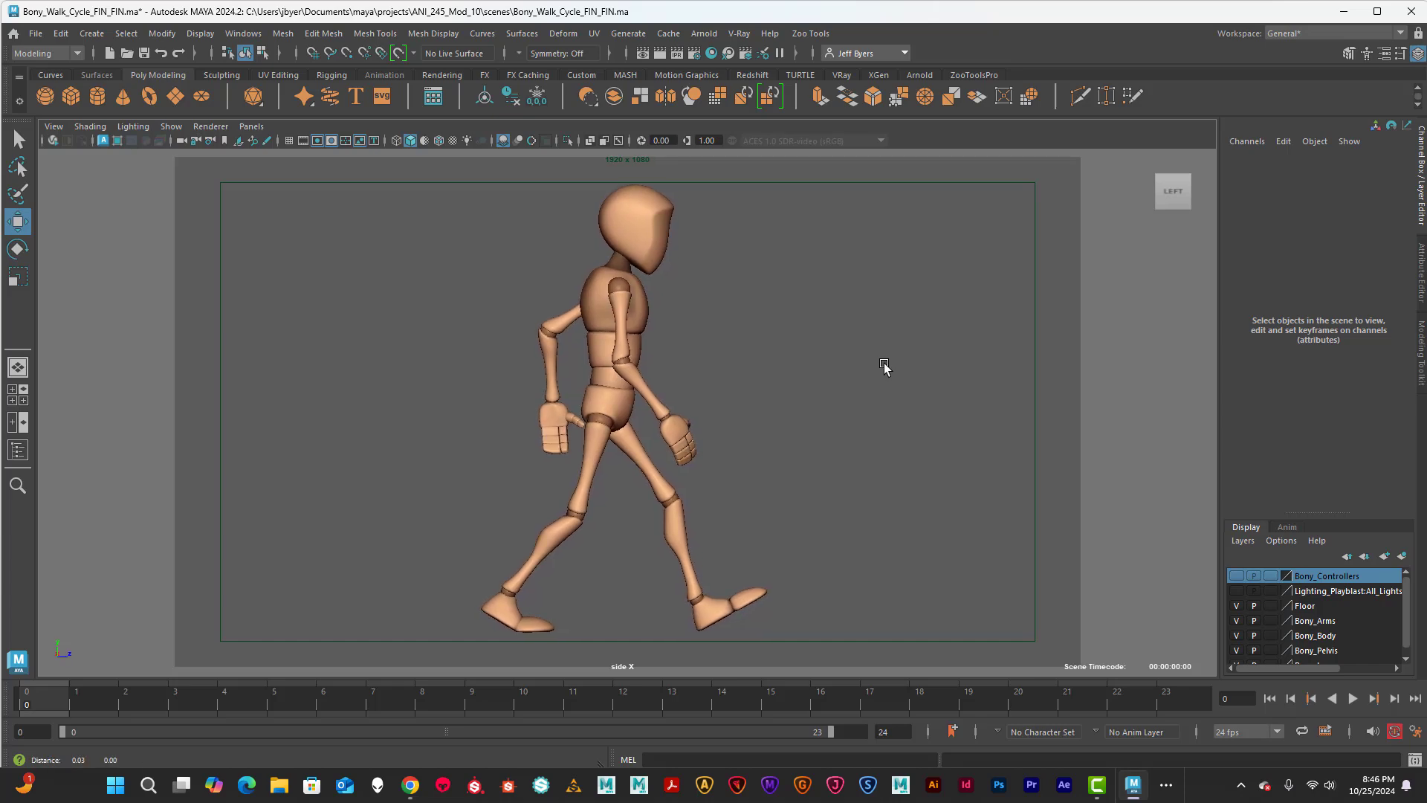
Maximize the front view and turn on its resolution gate, gate mask and safe action guide
key("space")
key("space")
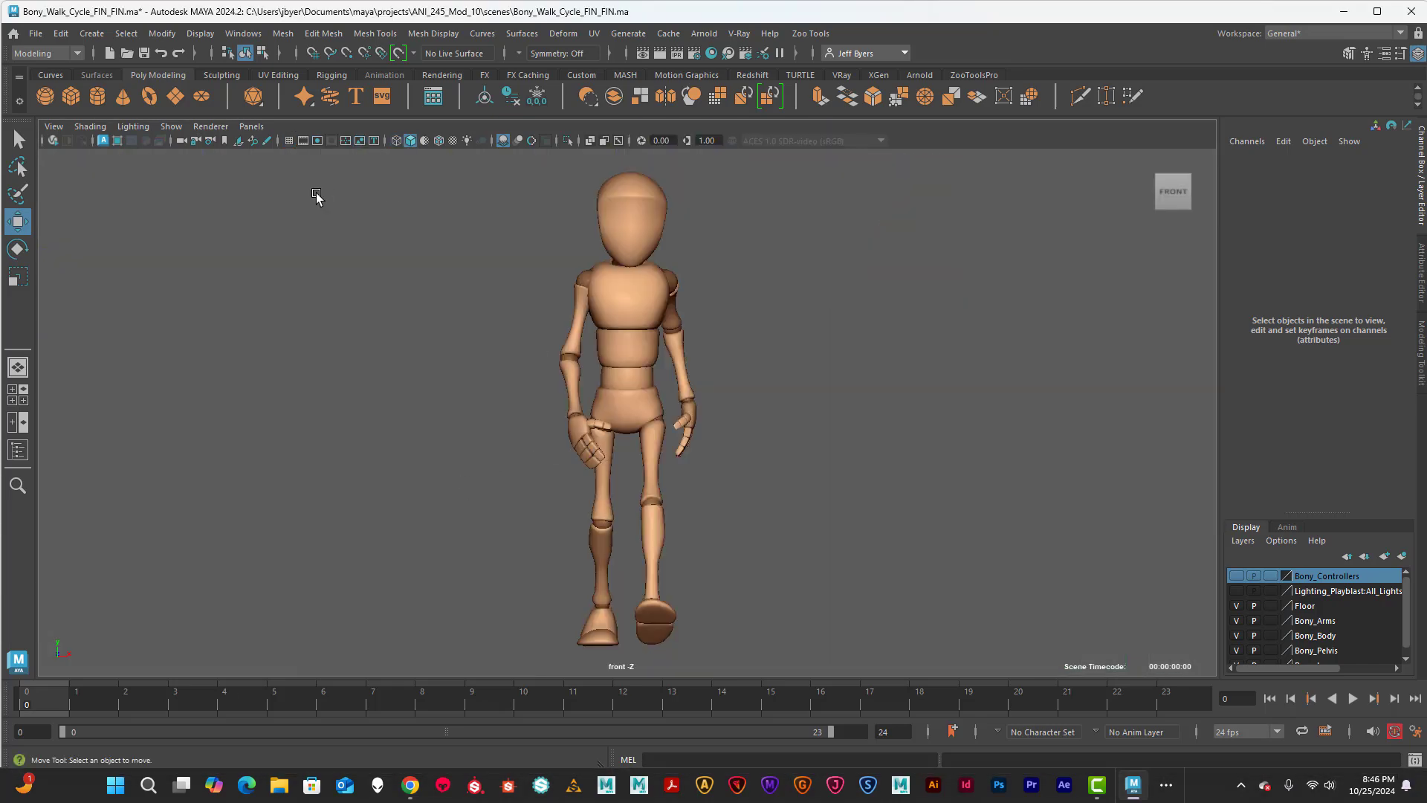
left_click(302, 141)
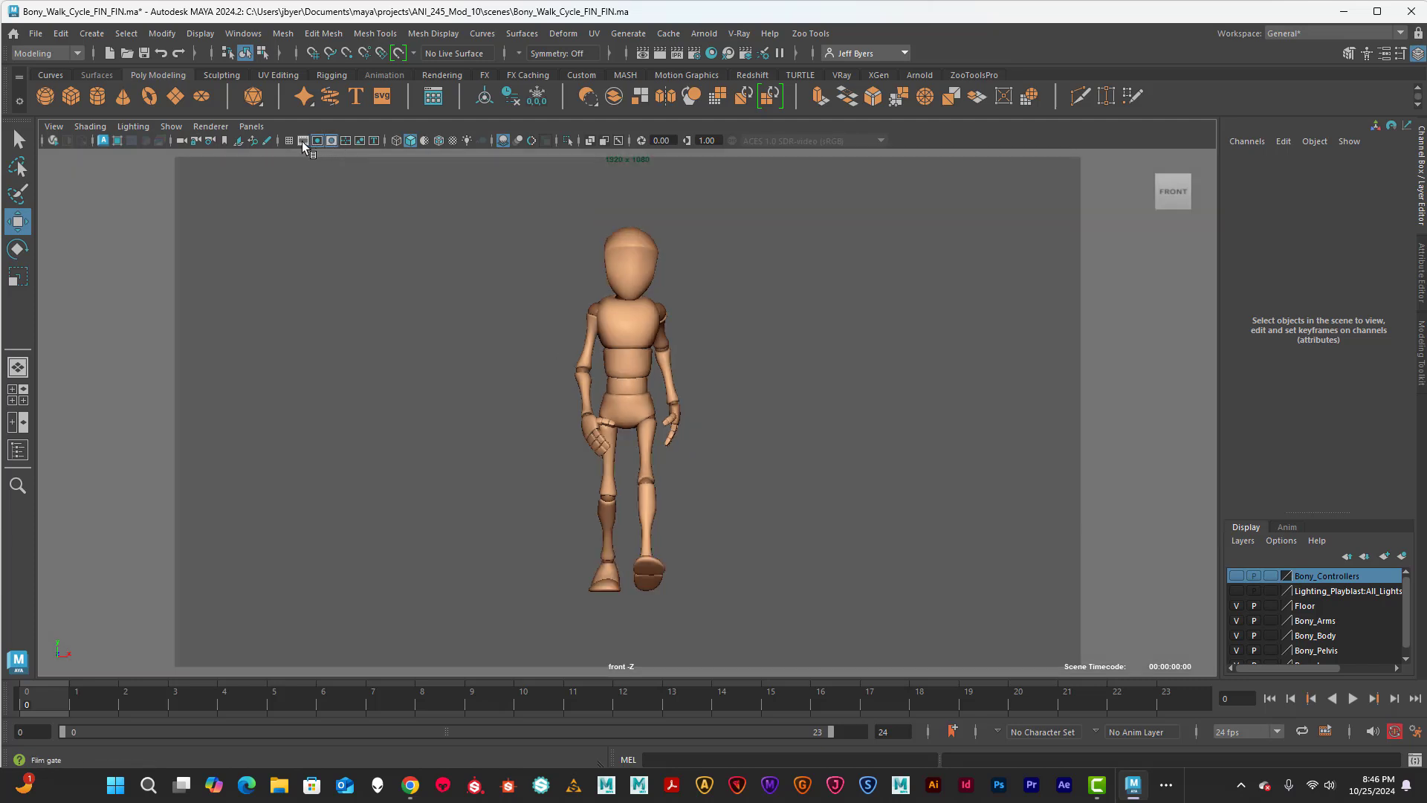
left_click(331, 140)
left_click(332, 140)
left_click(362, 141)
Enlarge the character in the front view to fill the safe action guide's height and play the walk cycle to check the framing
scroll(816, 424, "up", 5)
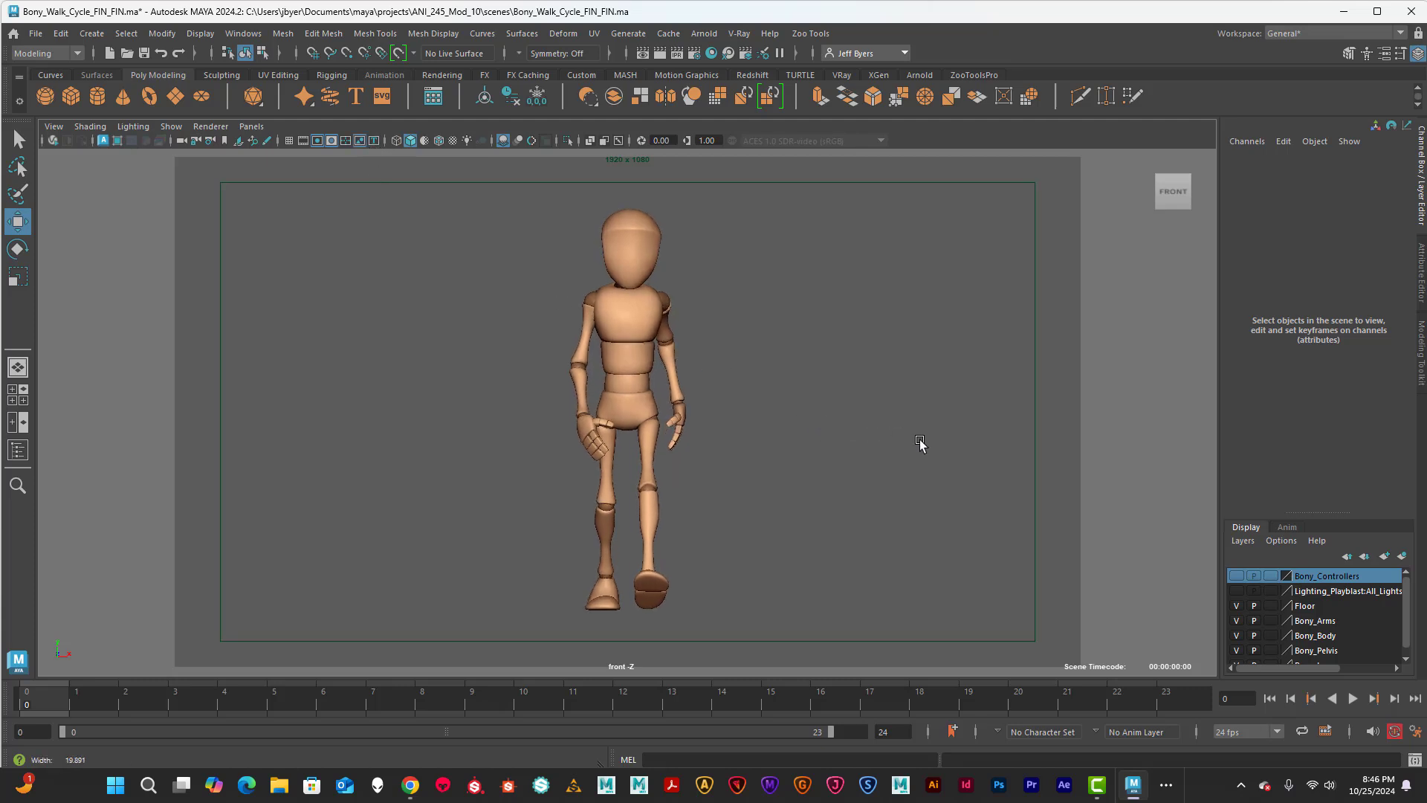
scroll(837, 421, "up", 2)
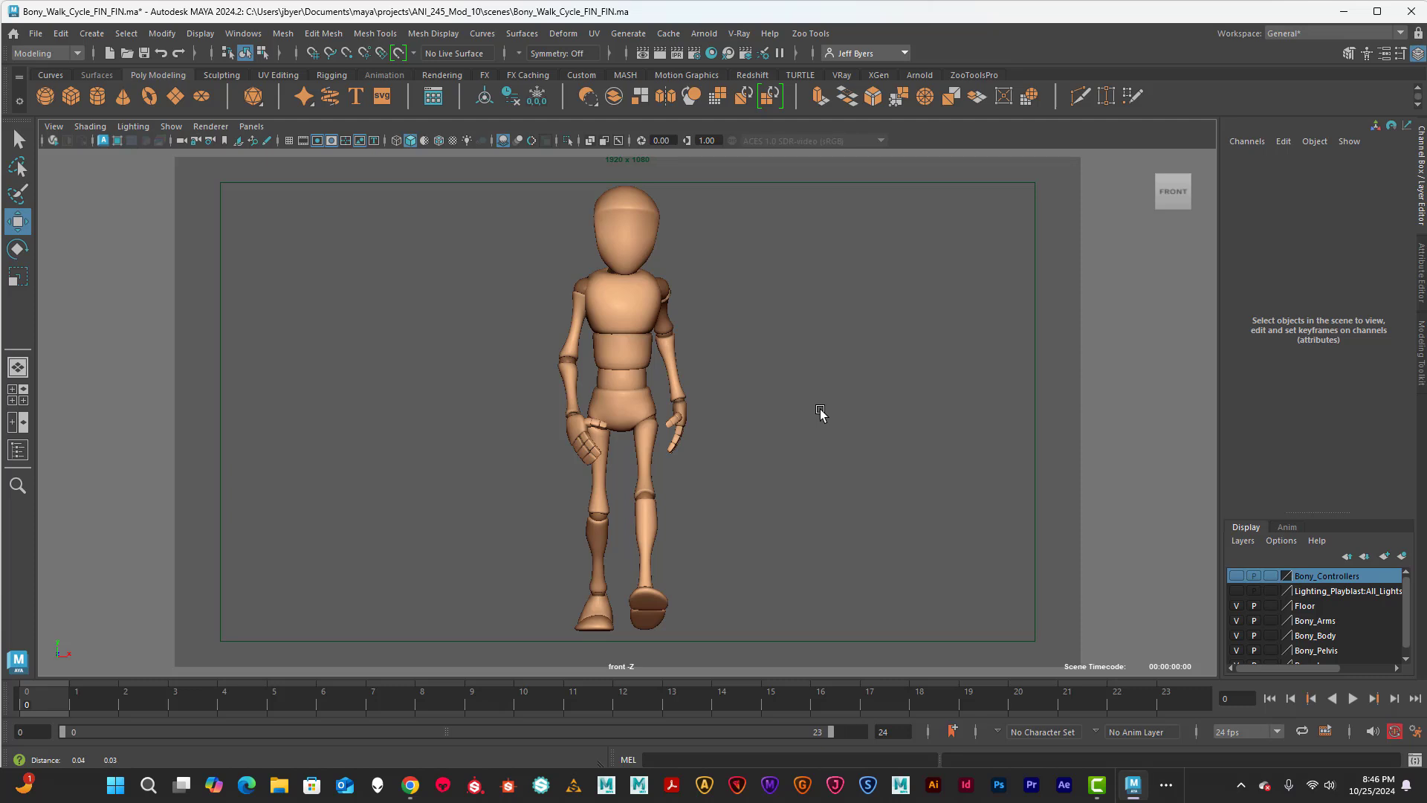
left_click(1353, 698)
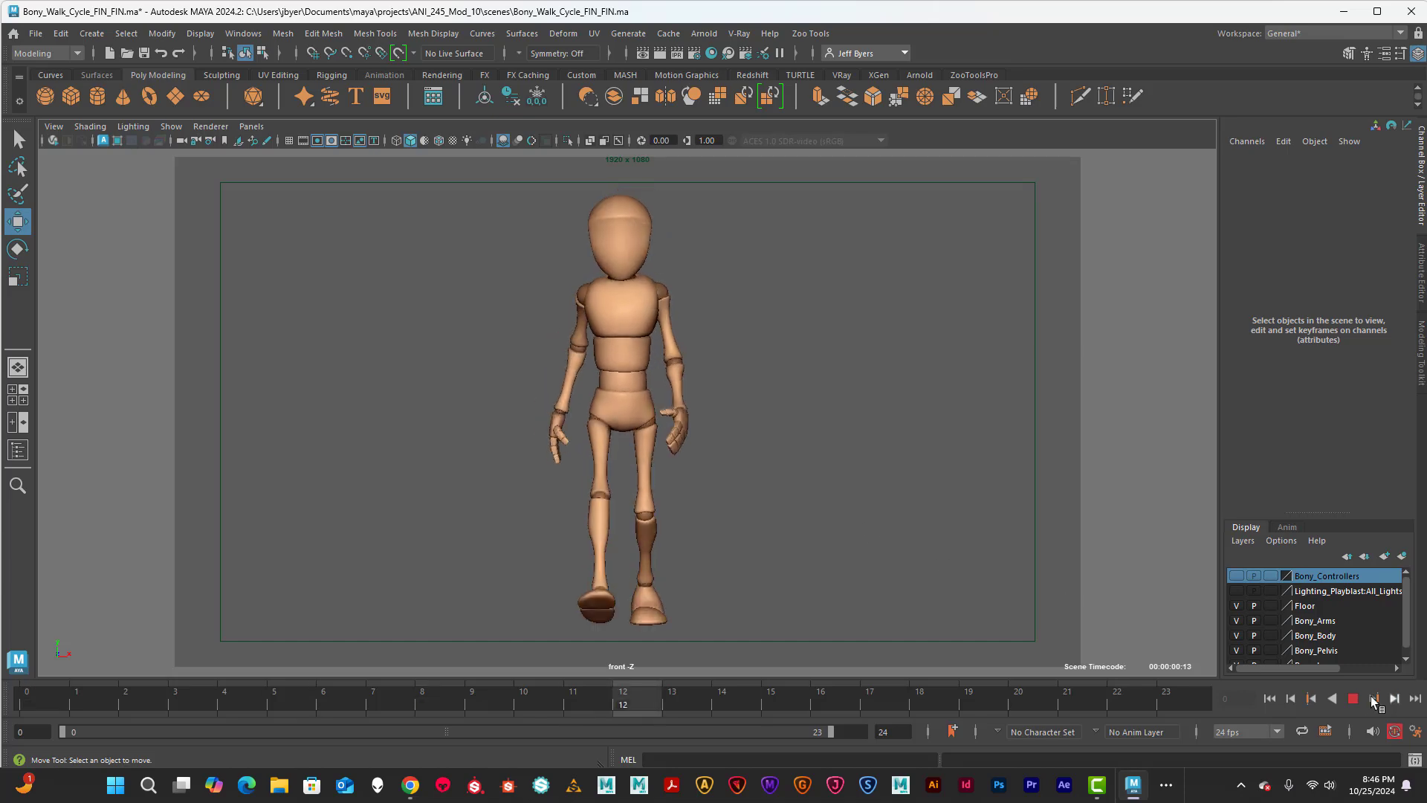
key("Escape")
Maximize the side view and shrink the character slightly so head and feet stay inside the safe action guide at frame 3
key("space")
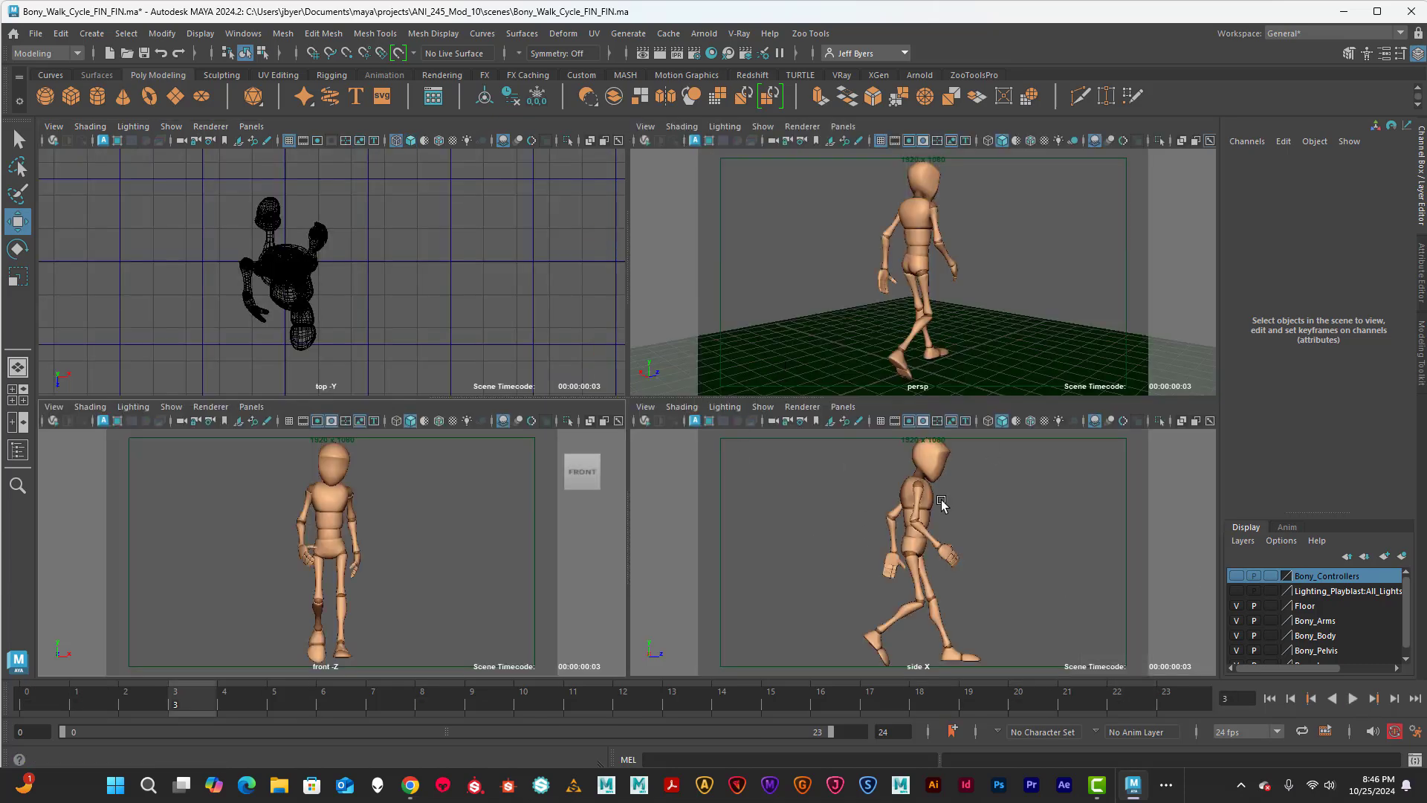
key("space")
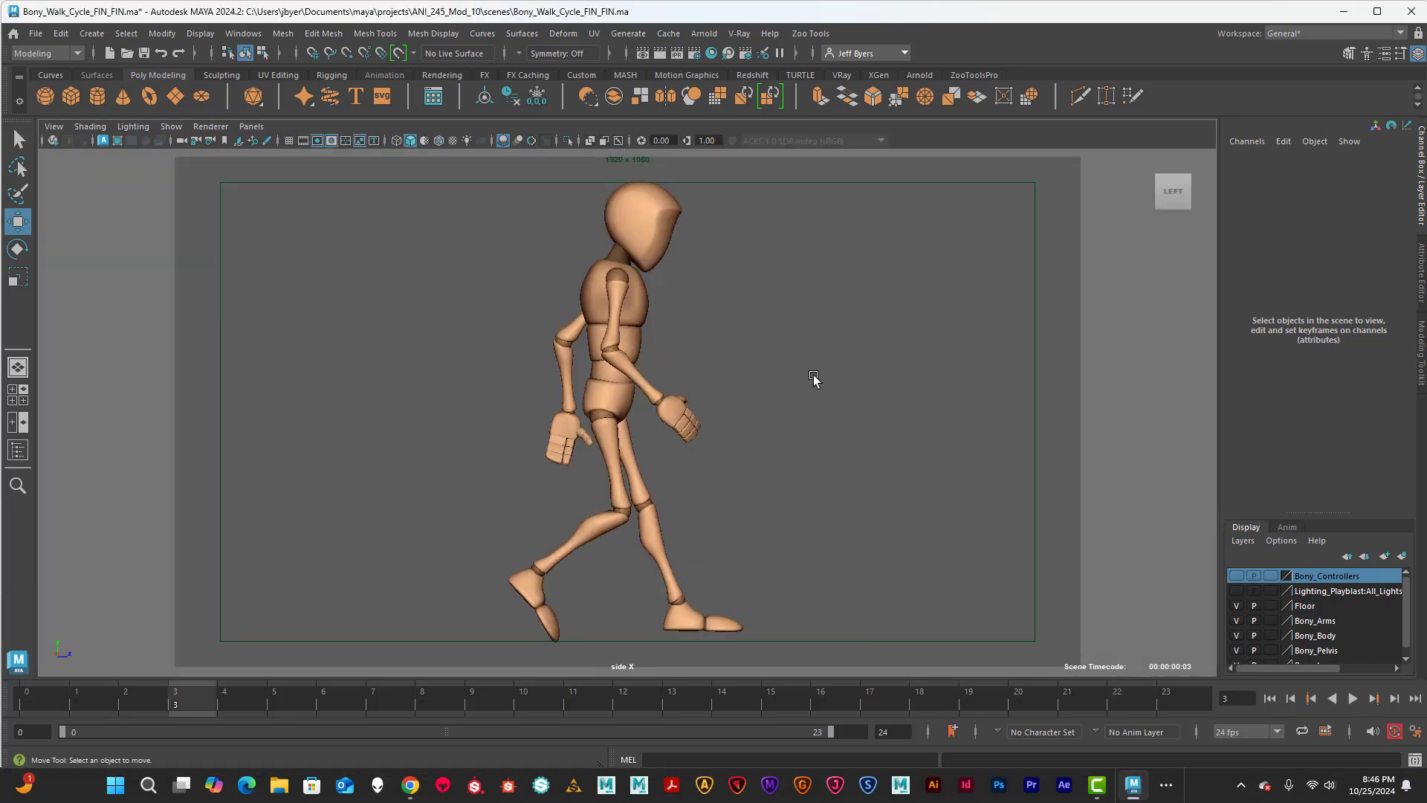
right_click_drag(833, 383, 826, 382, "alt")
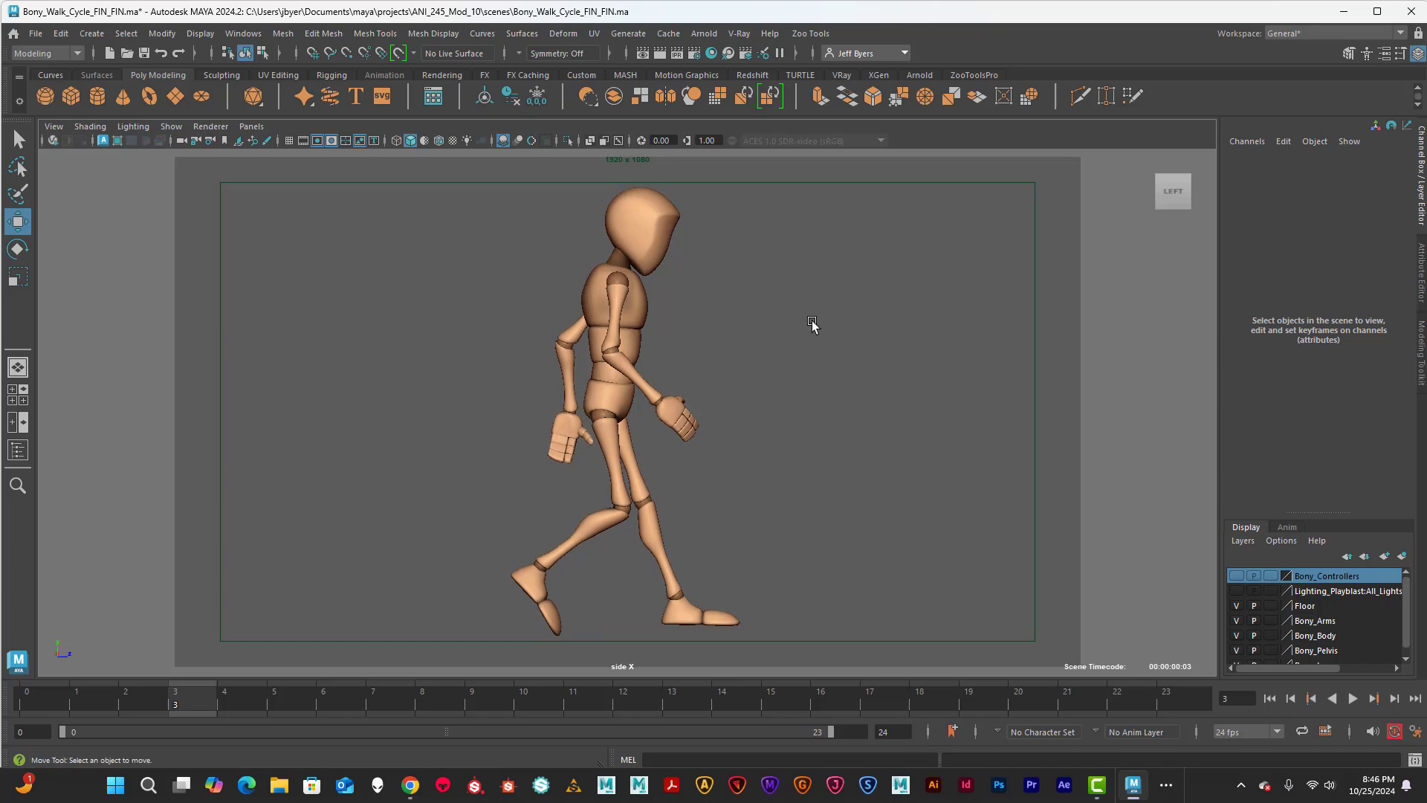
Recall the Front_Perspective_Cam bookmark in the maximized perspective view, then play the walk cycle and return to frame 0
key("space")
key("space")
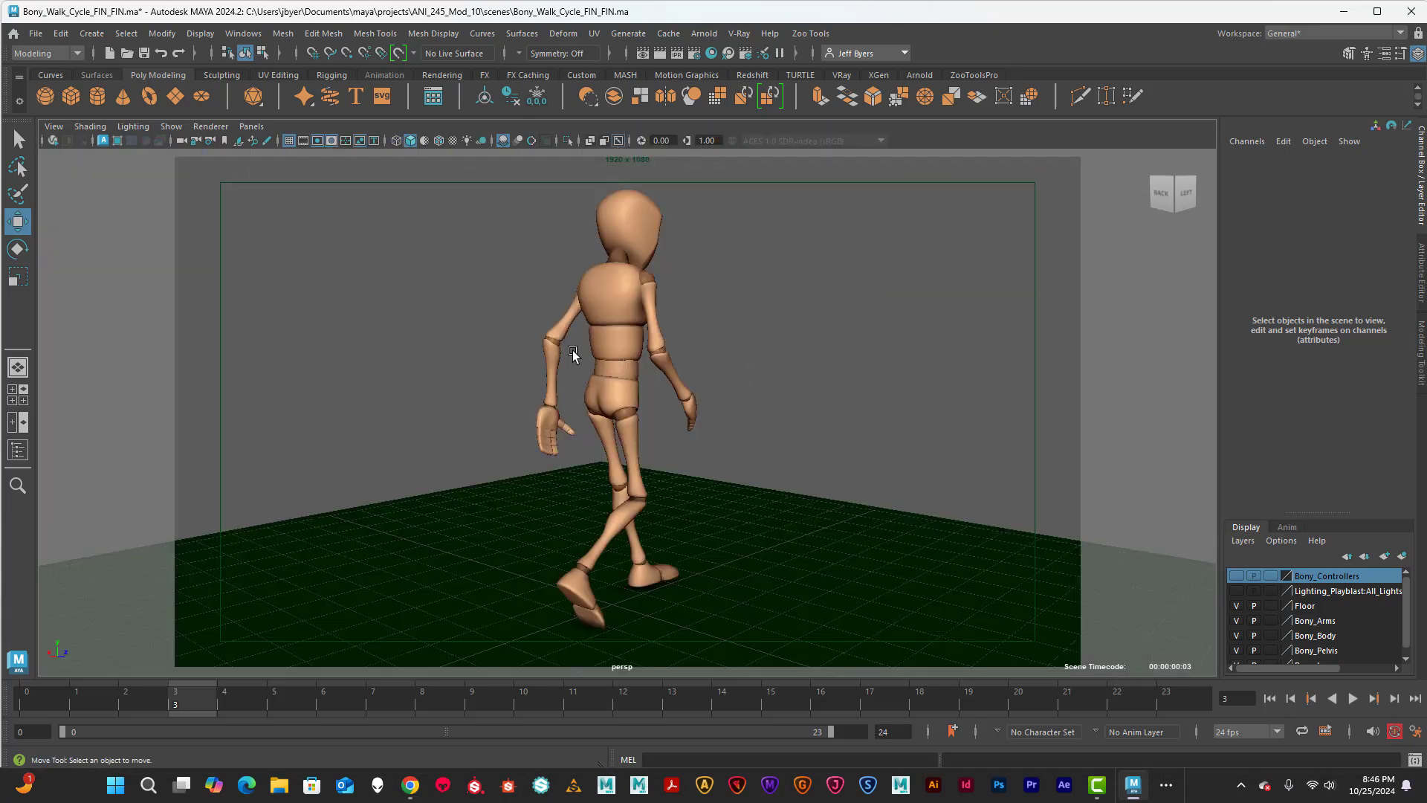
key("space")
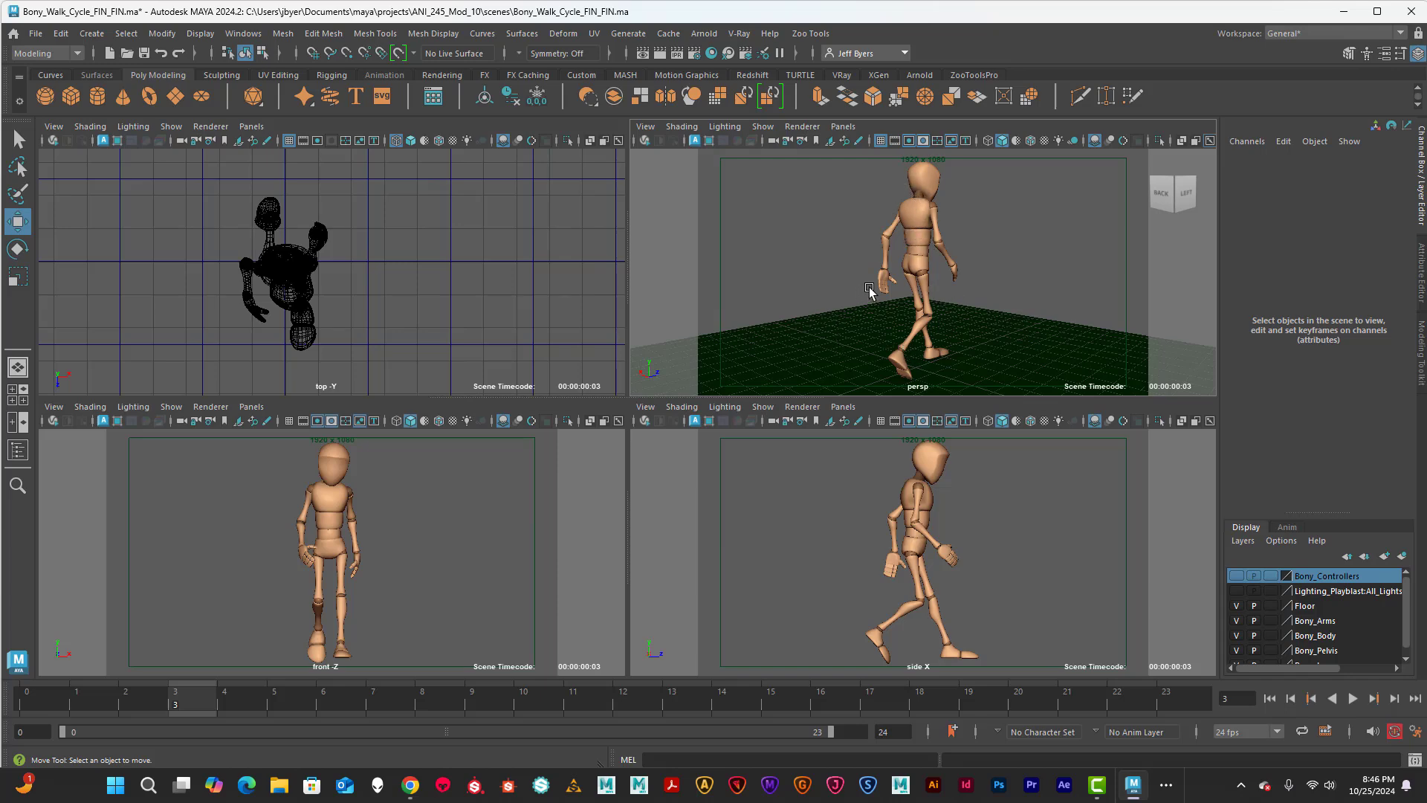
key("space")
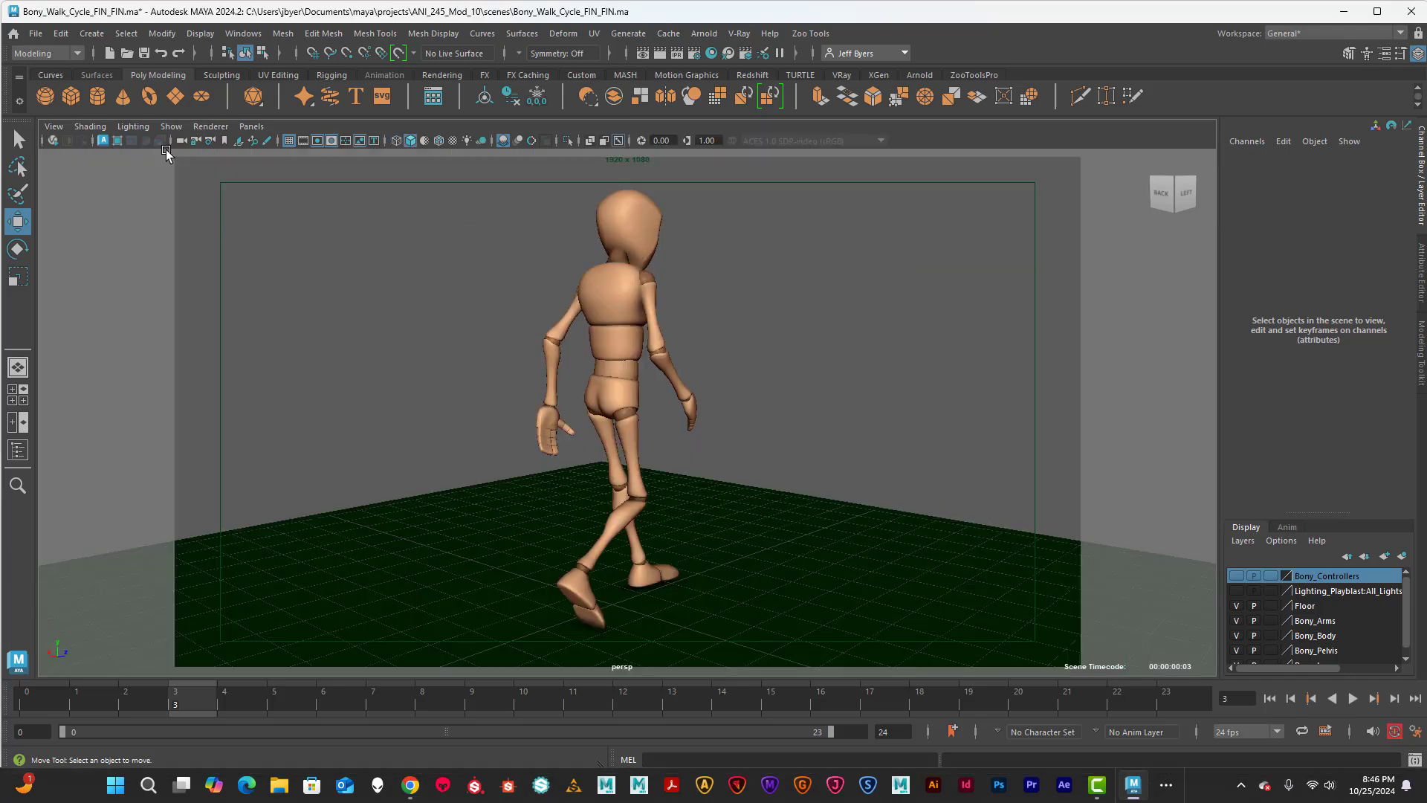
left_click(53, 126)
mouse_move(103, 394)
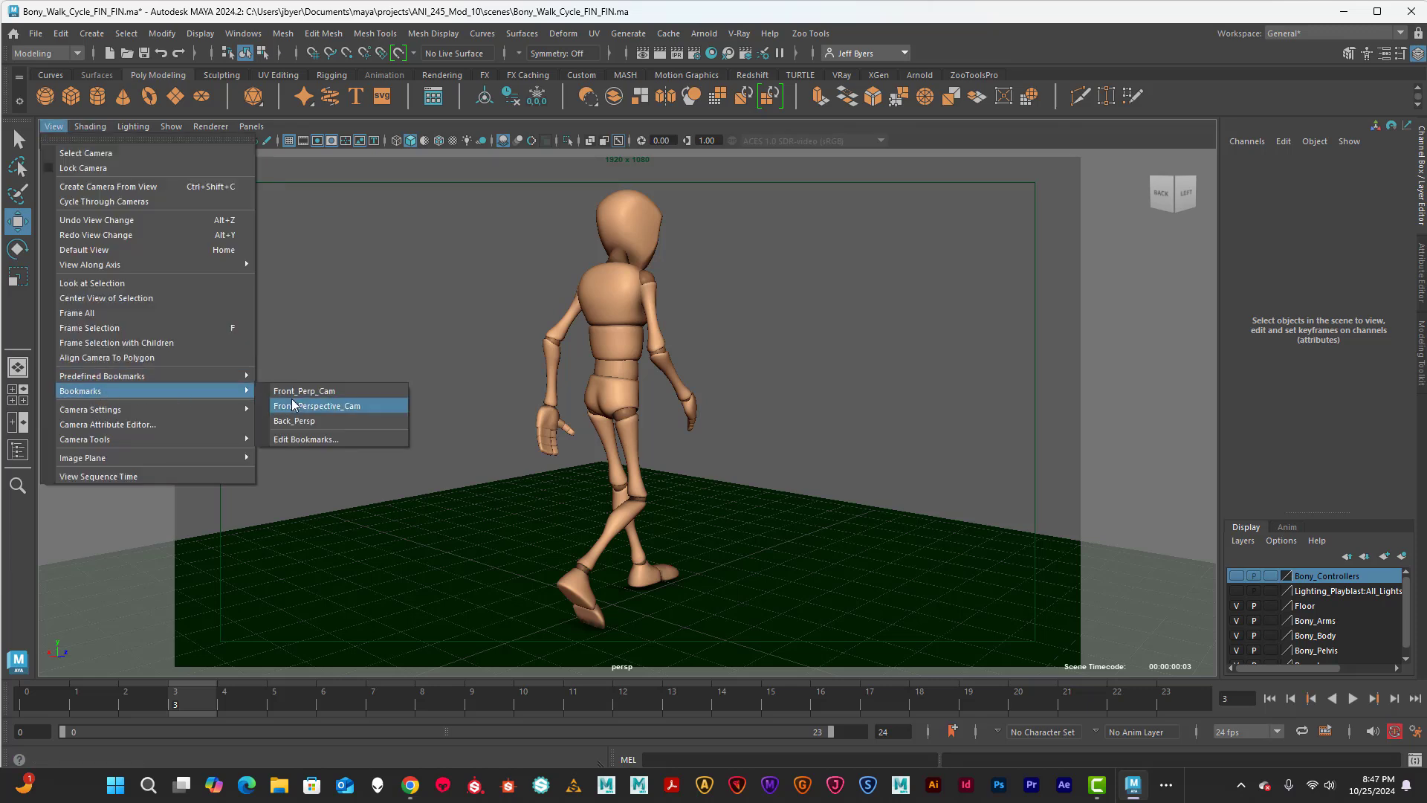
left_click(322, 407)
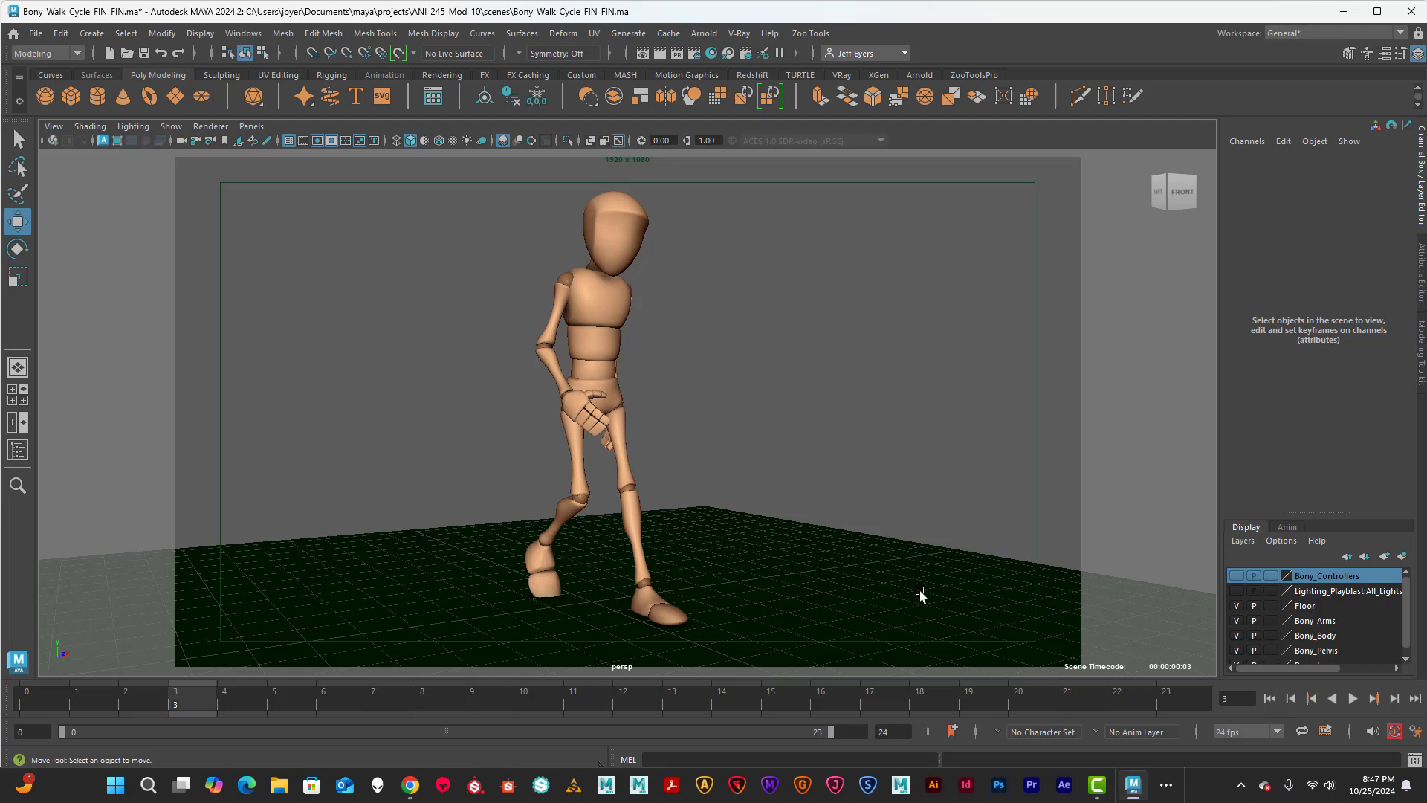
key("alt+v")
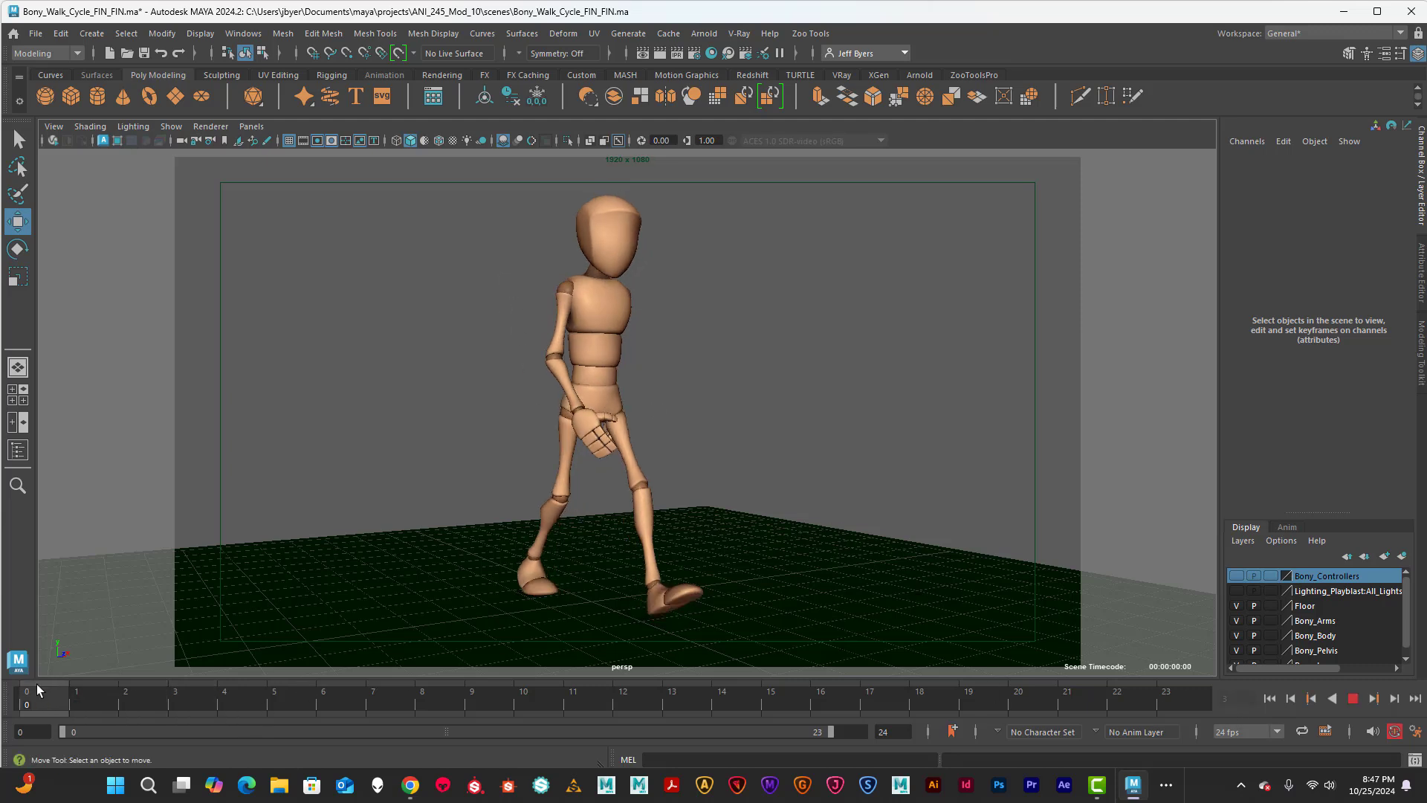
left_click(37, 687)
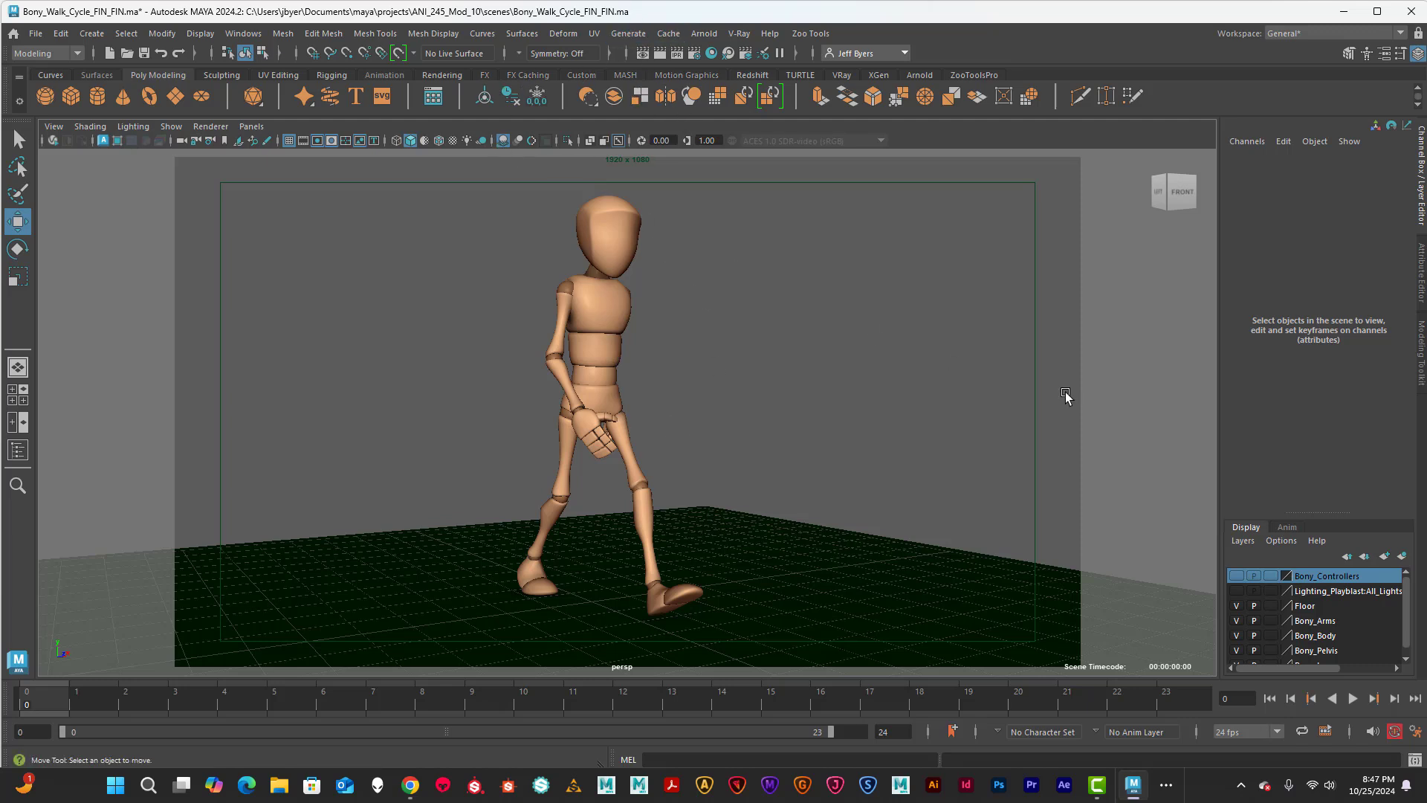
Make the Lighting_Playblast:All_Lights layer visible and reframe the perspective view to include the lights above the character
scroll(796, 368, "down", 3)
scroll(796, 368, "down", 2)
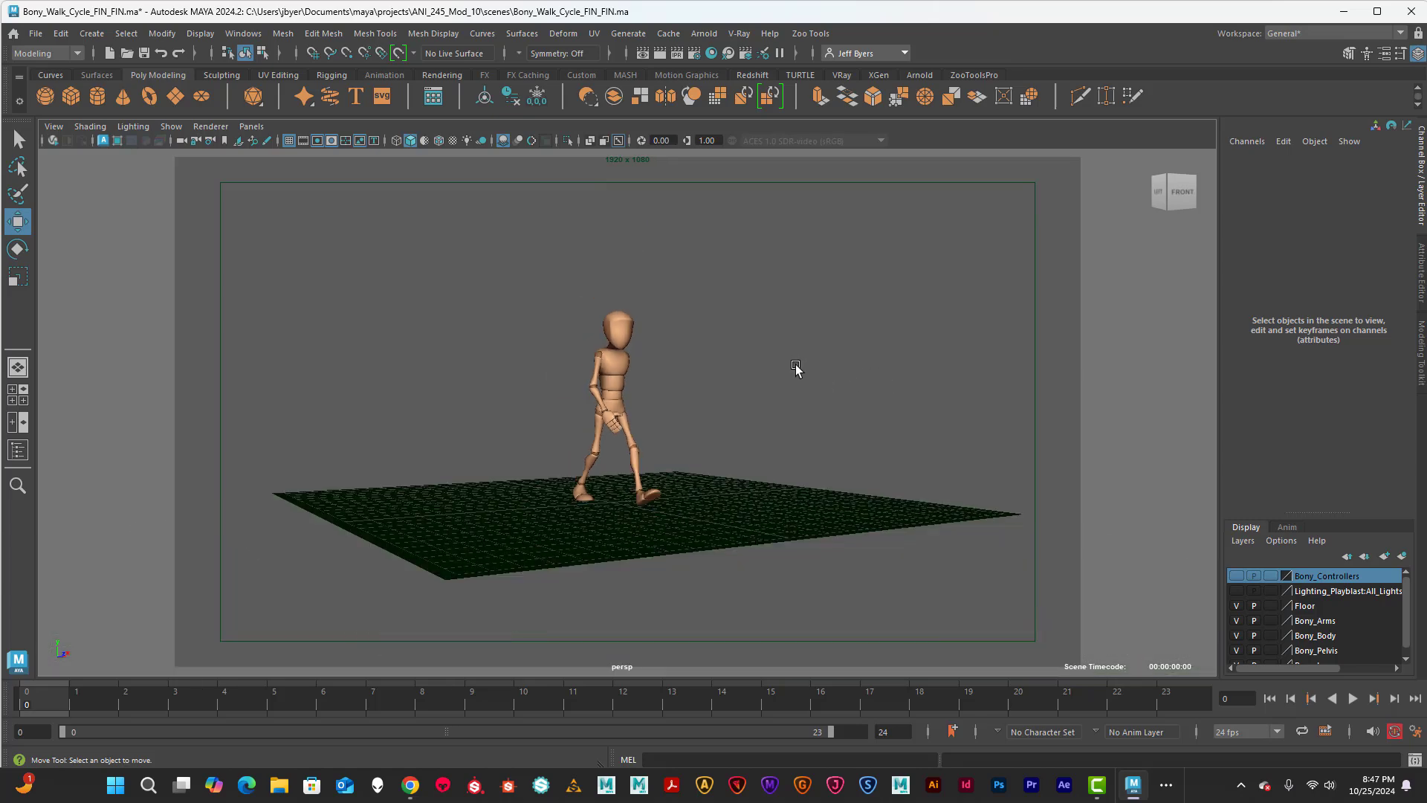
scroll(795, 368, "up", 1)
left_click(1237, 591)
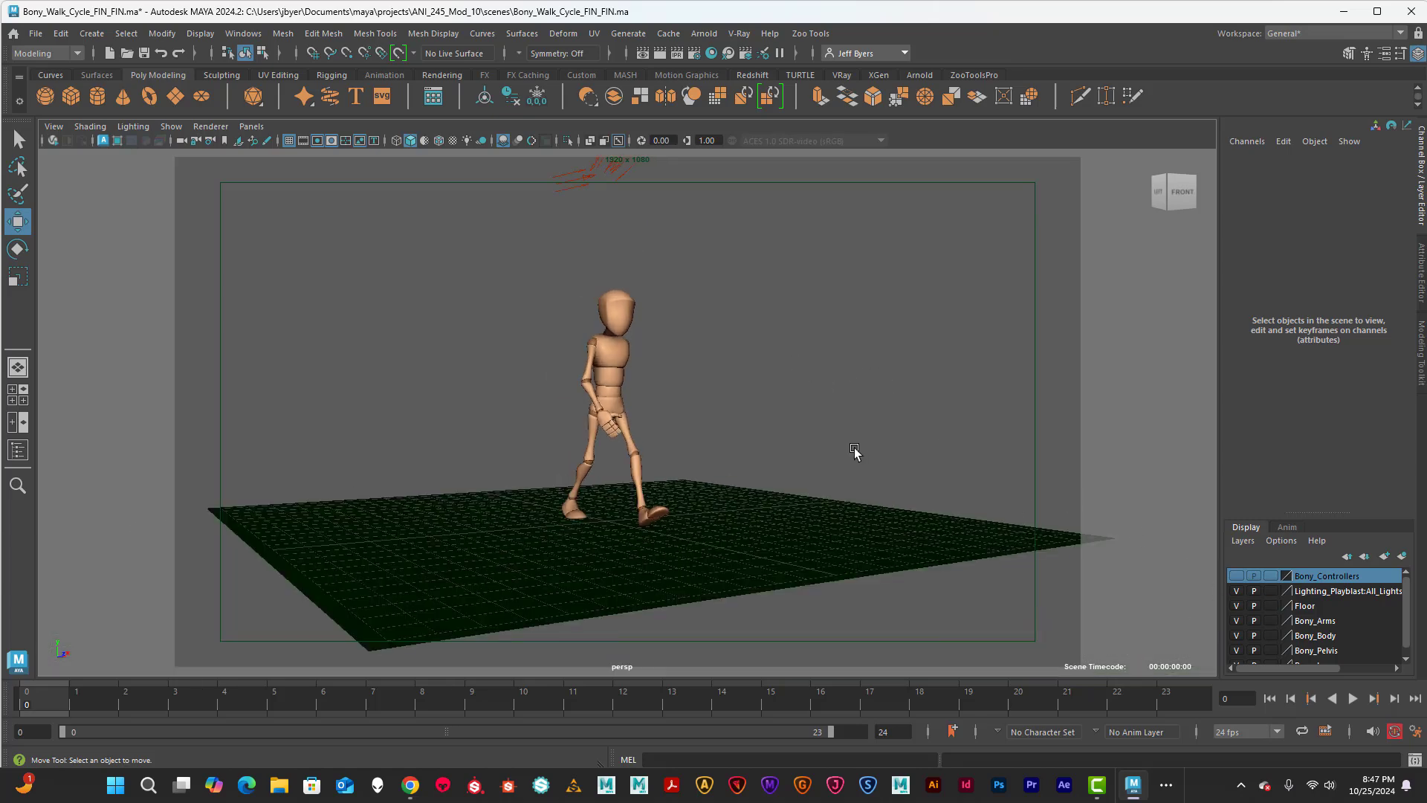
scroll(713, 306, "down", 1)
key("space")
left_click_drag(708, 381, 695, 316)
scroll(699, 334, "up", 1)
scroll(700, 333, "up", 3)
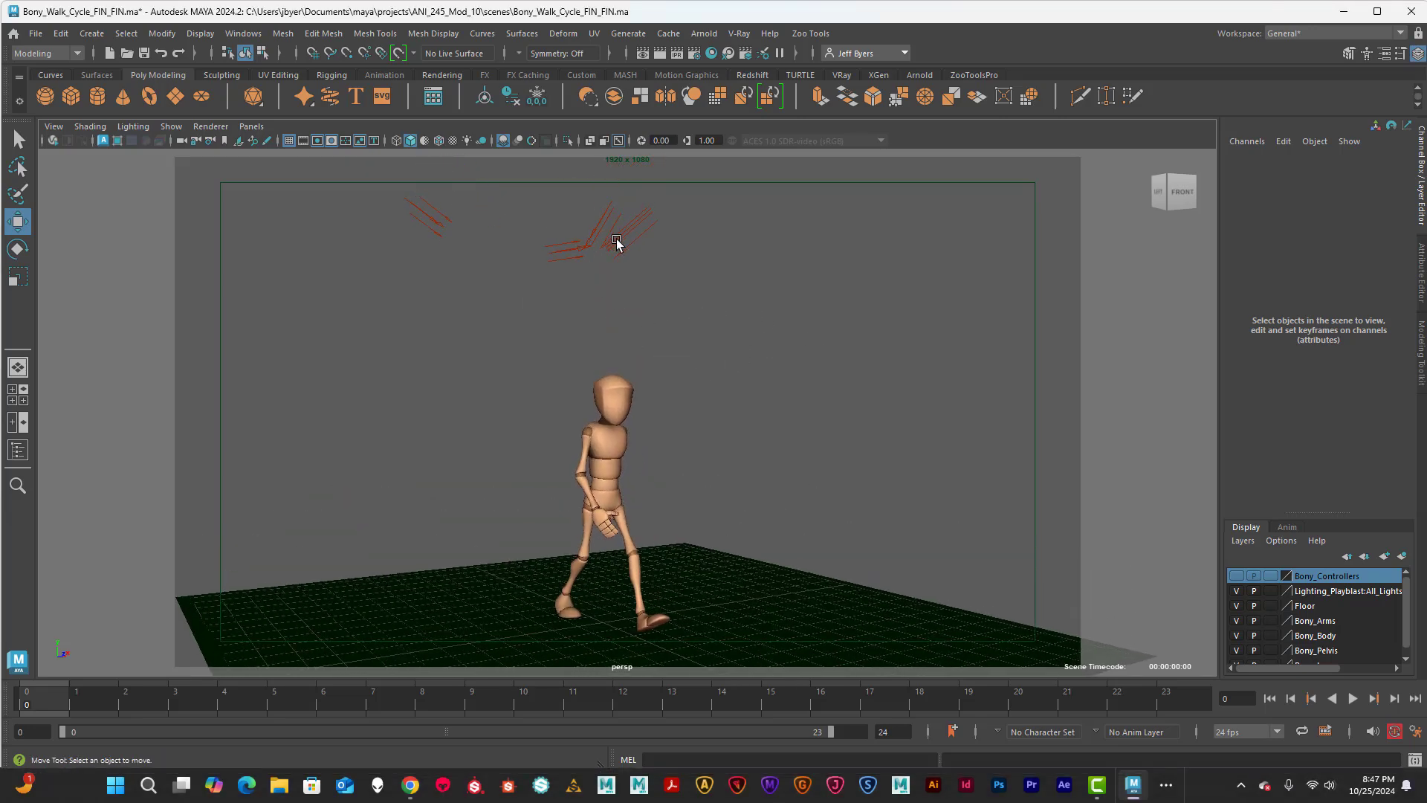
Select the key, fill, soft fill and rim lights in turn to examine their intensity, and select the floor plane
left_click(611, 213)
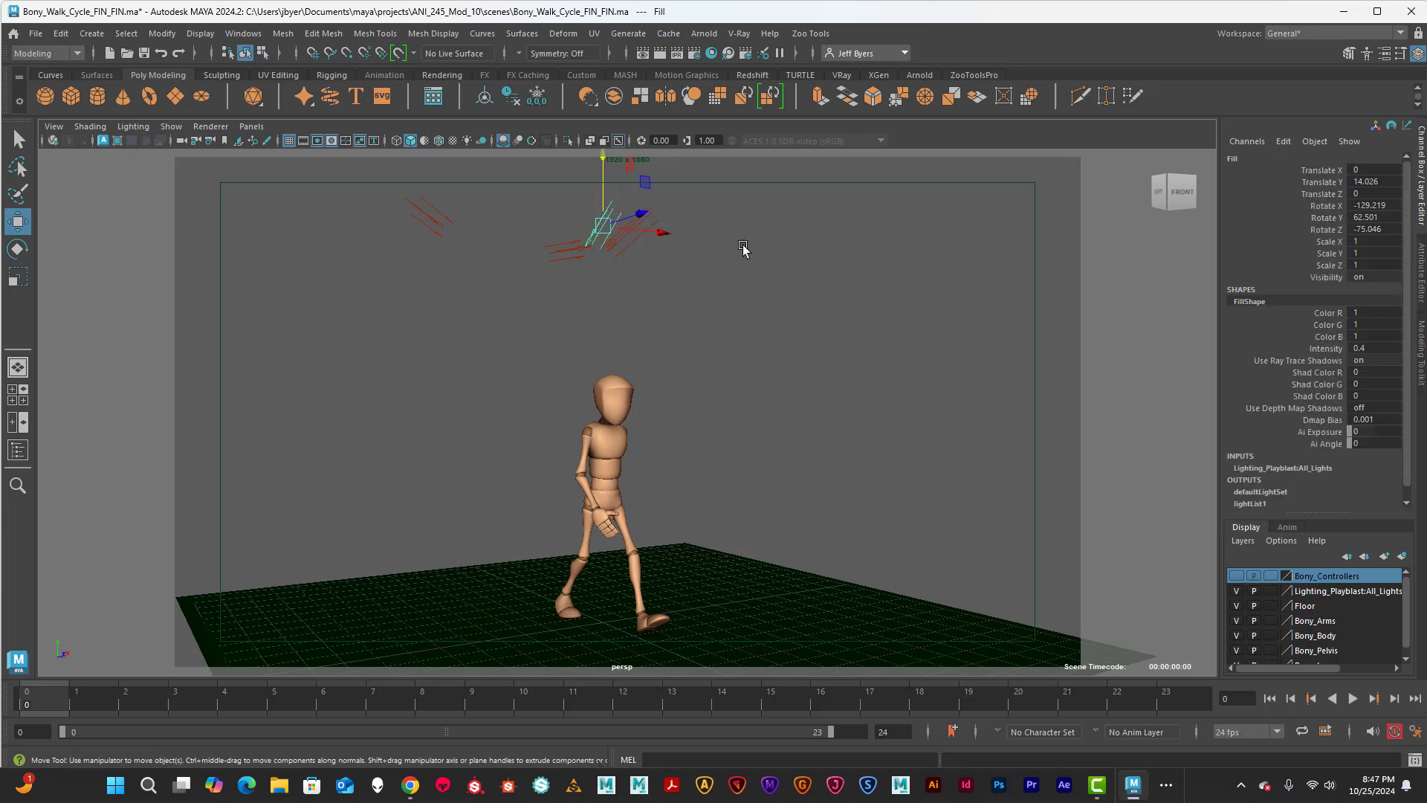
left_click(743, 248)
left_click(631, 234)
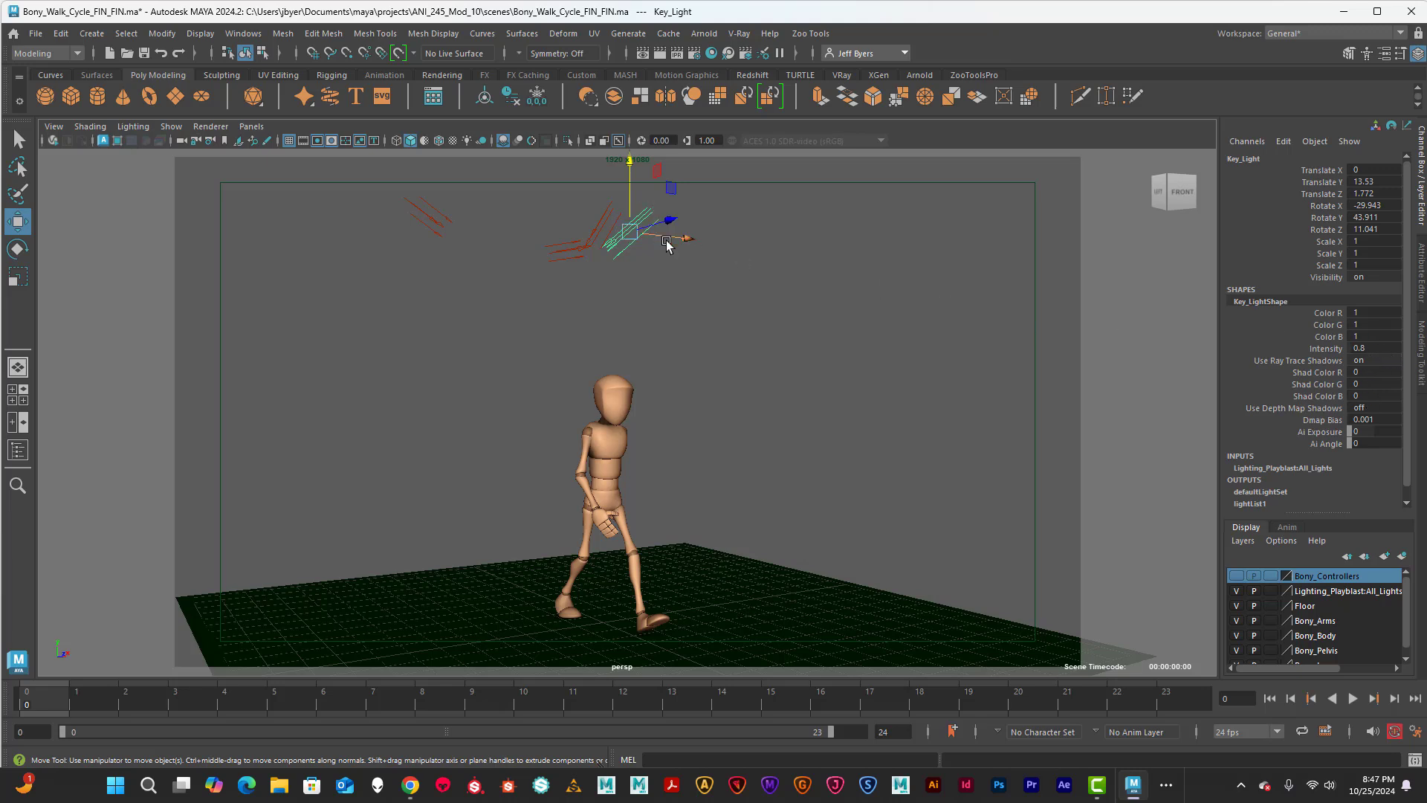
mouse_move(720, 303)
left_mouse_down("alt")
mouse_move(787, 324)
mouse_move(697, 309)
left_mouse_up("alt")
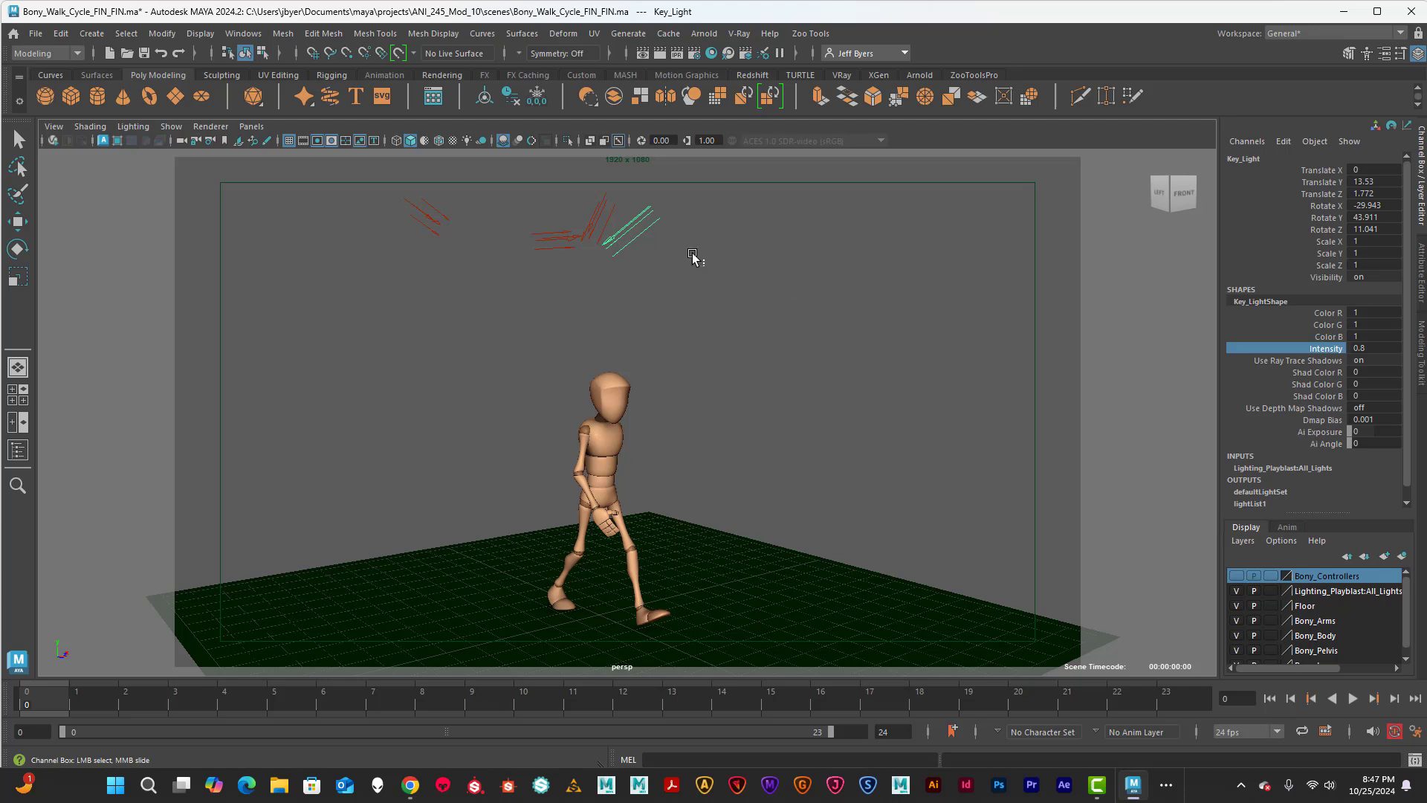
left_click(602, 216)
left_click(602, 215)
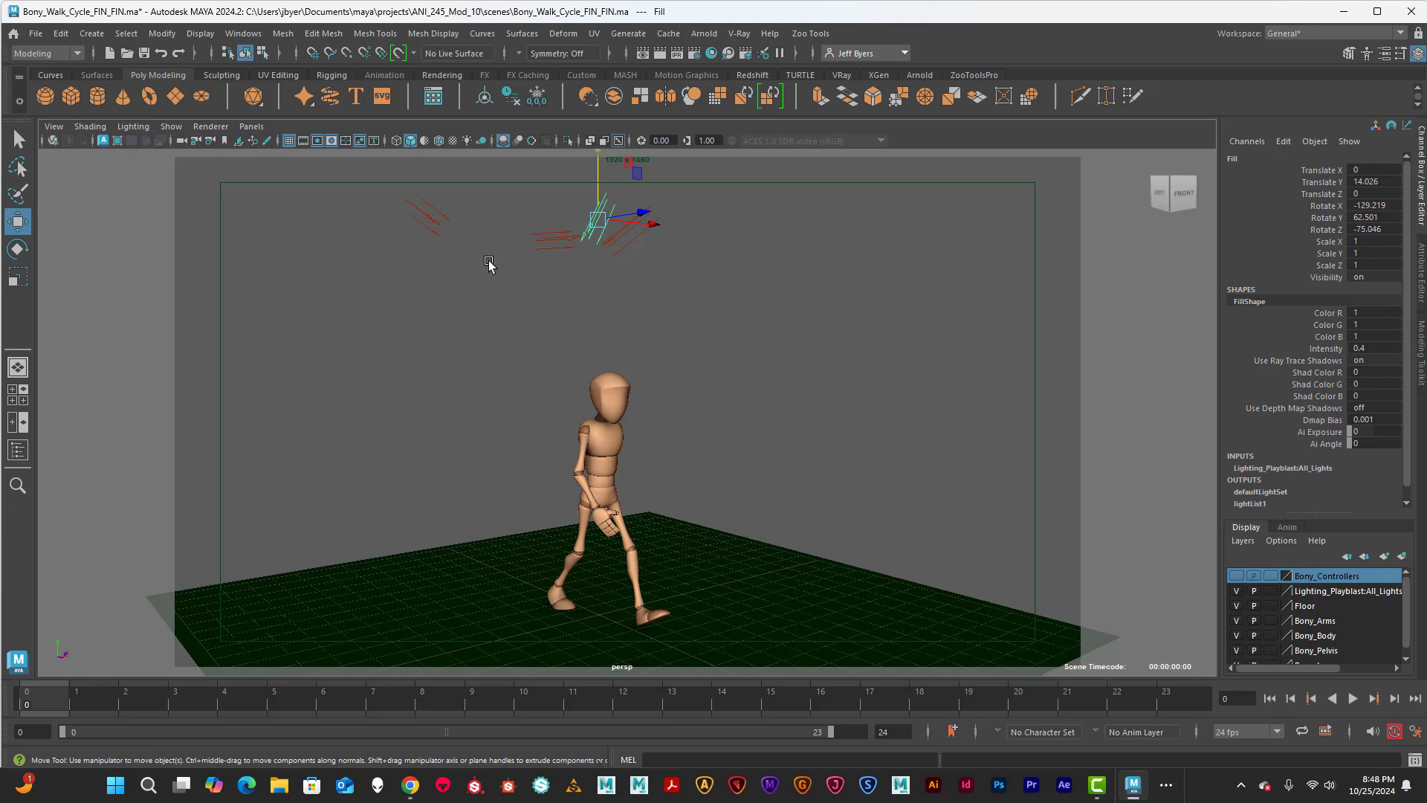
left_click(544, 238)
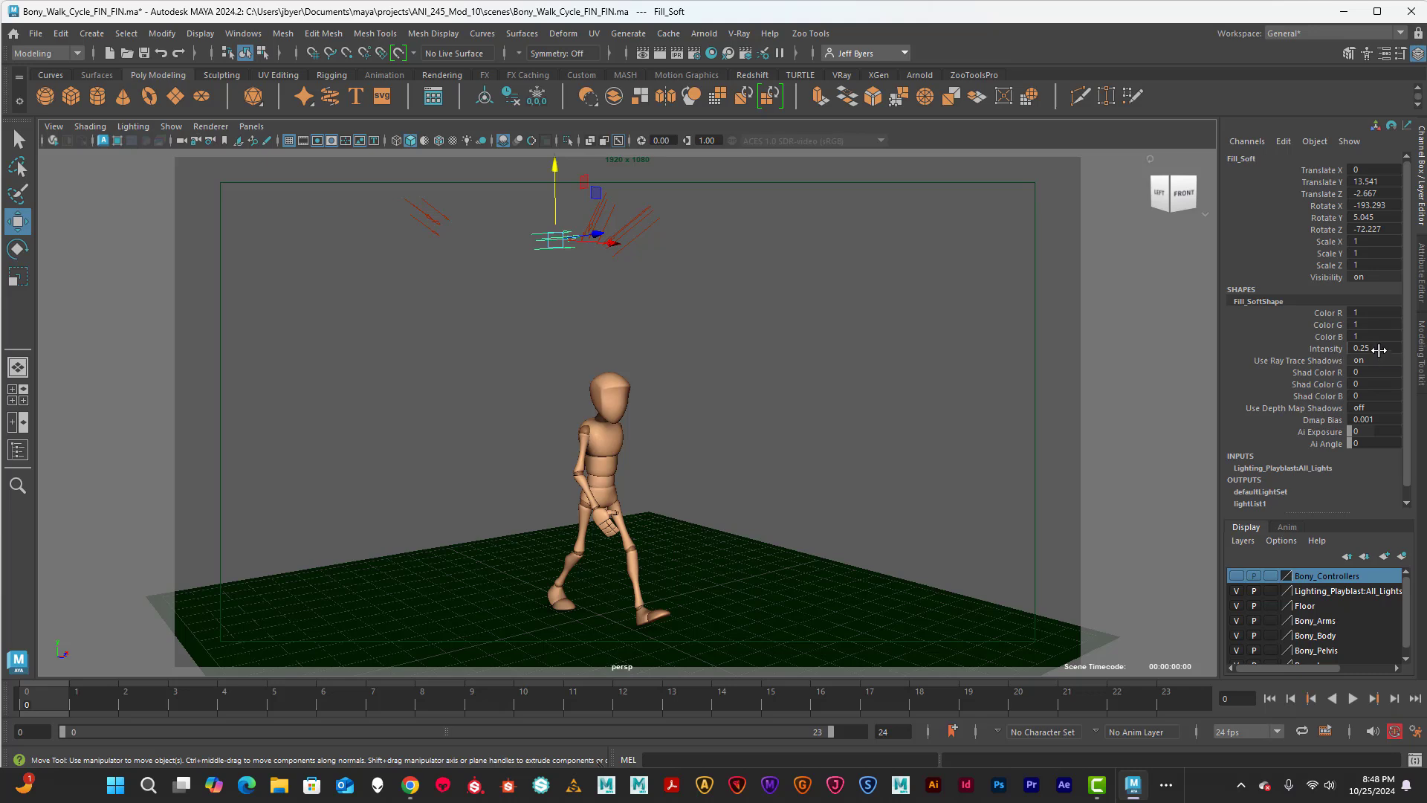
left_click(439, 223)
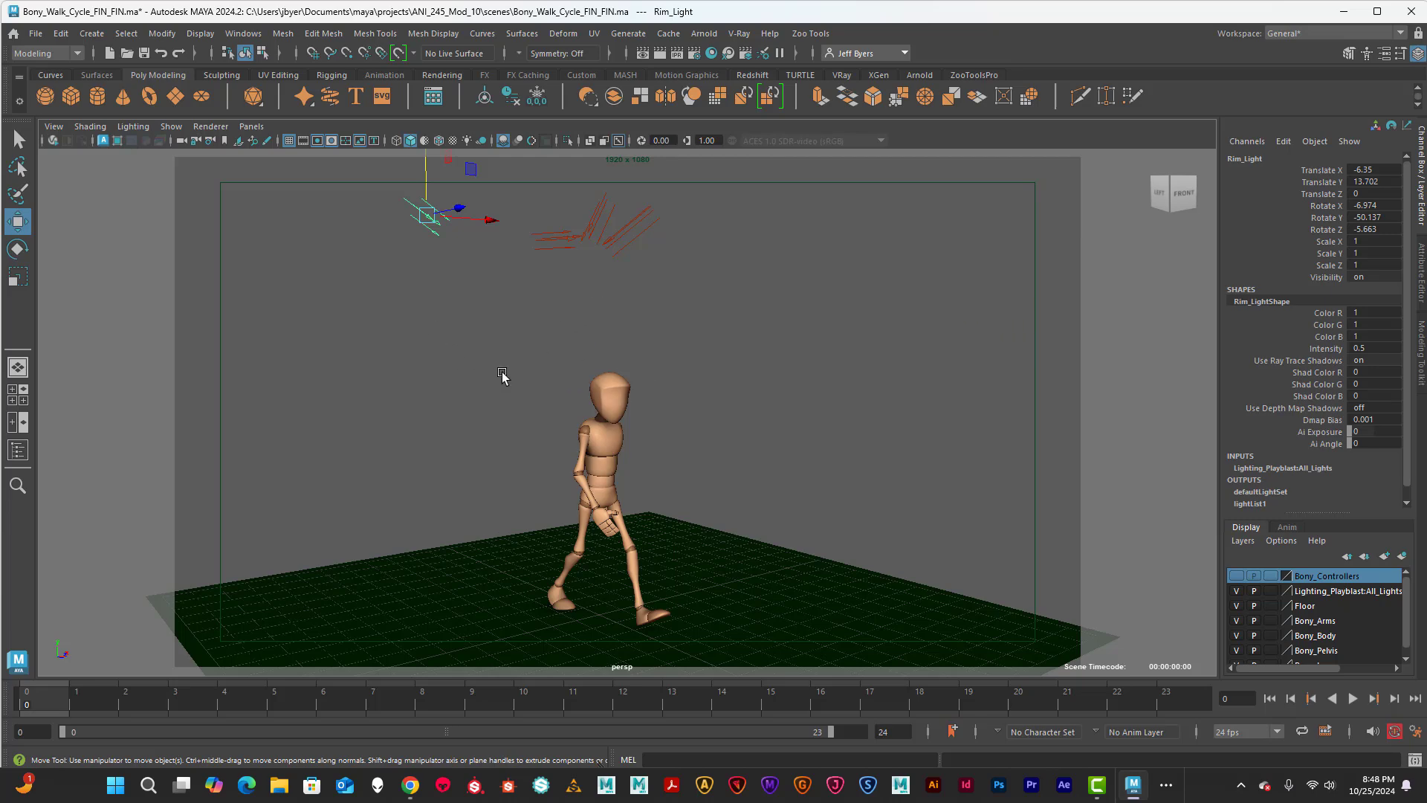
left_click(710, 556)
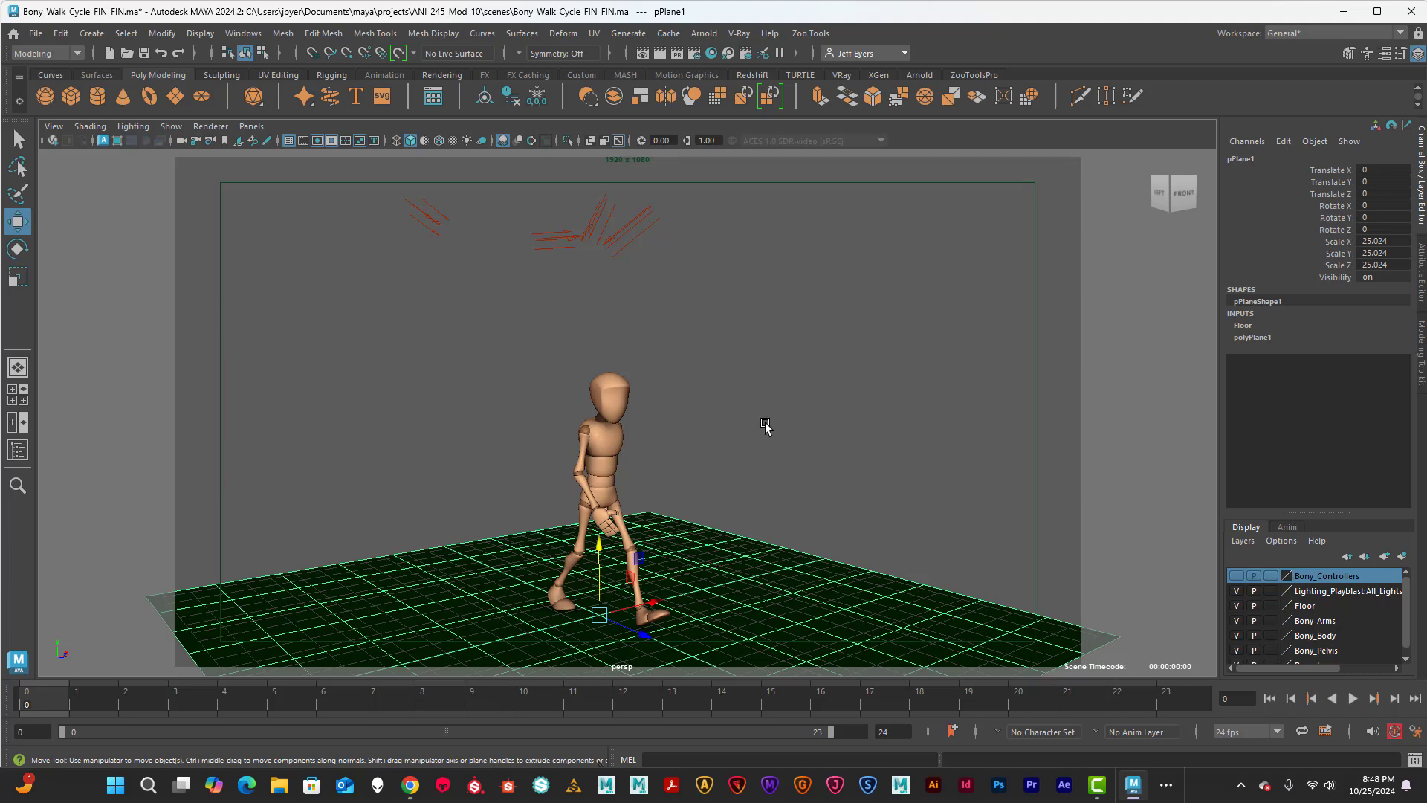
mouse_move(697, 394)
left_mouse_down("alt")
mouse_move(696, 366)
mouse_move(701, 395)
left_mouse_up("alt")
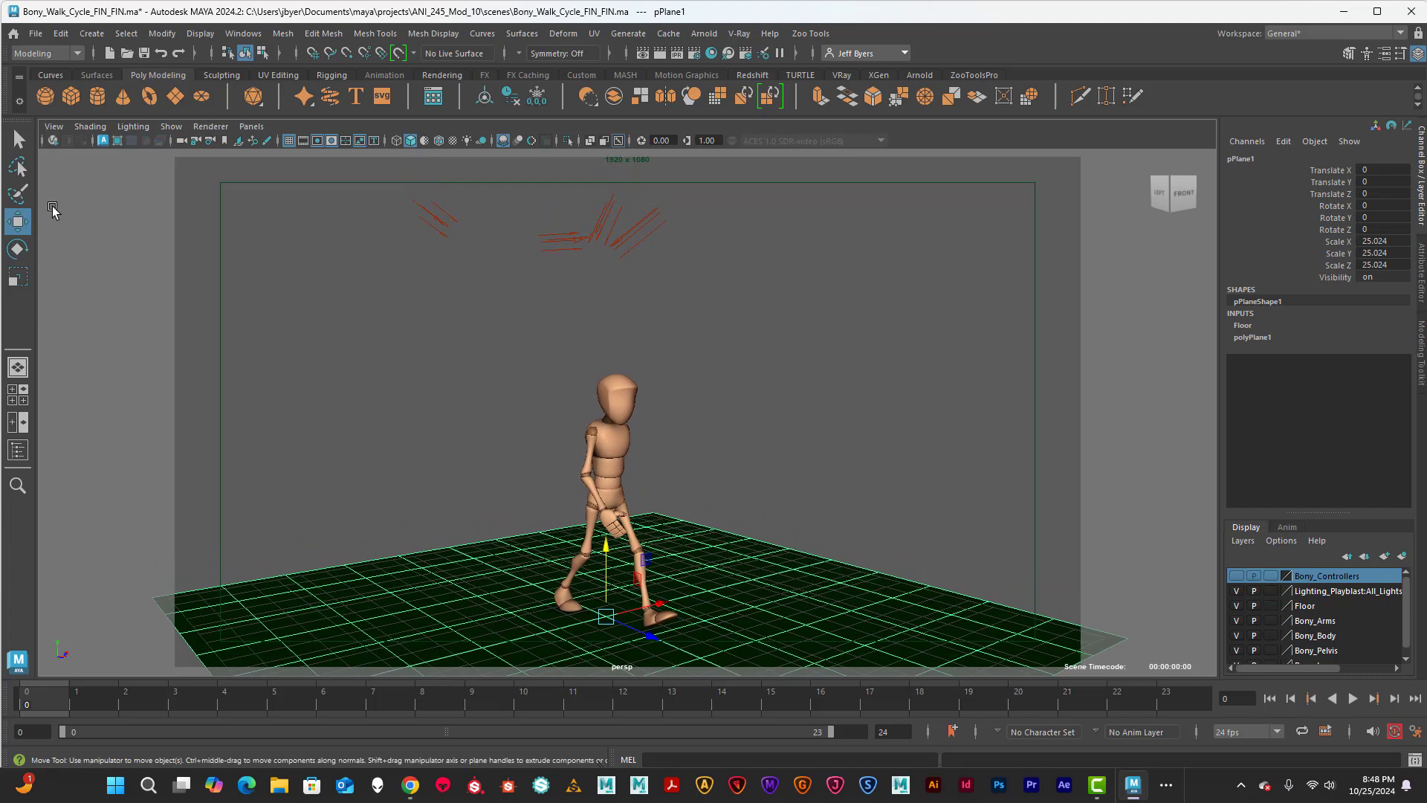
Light the perspective view with all scene lights and reframe closer on the character and floor
left_click(143, 133)
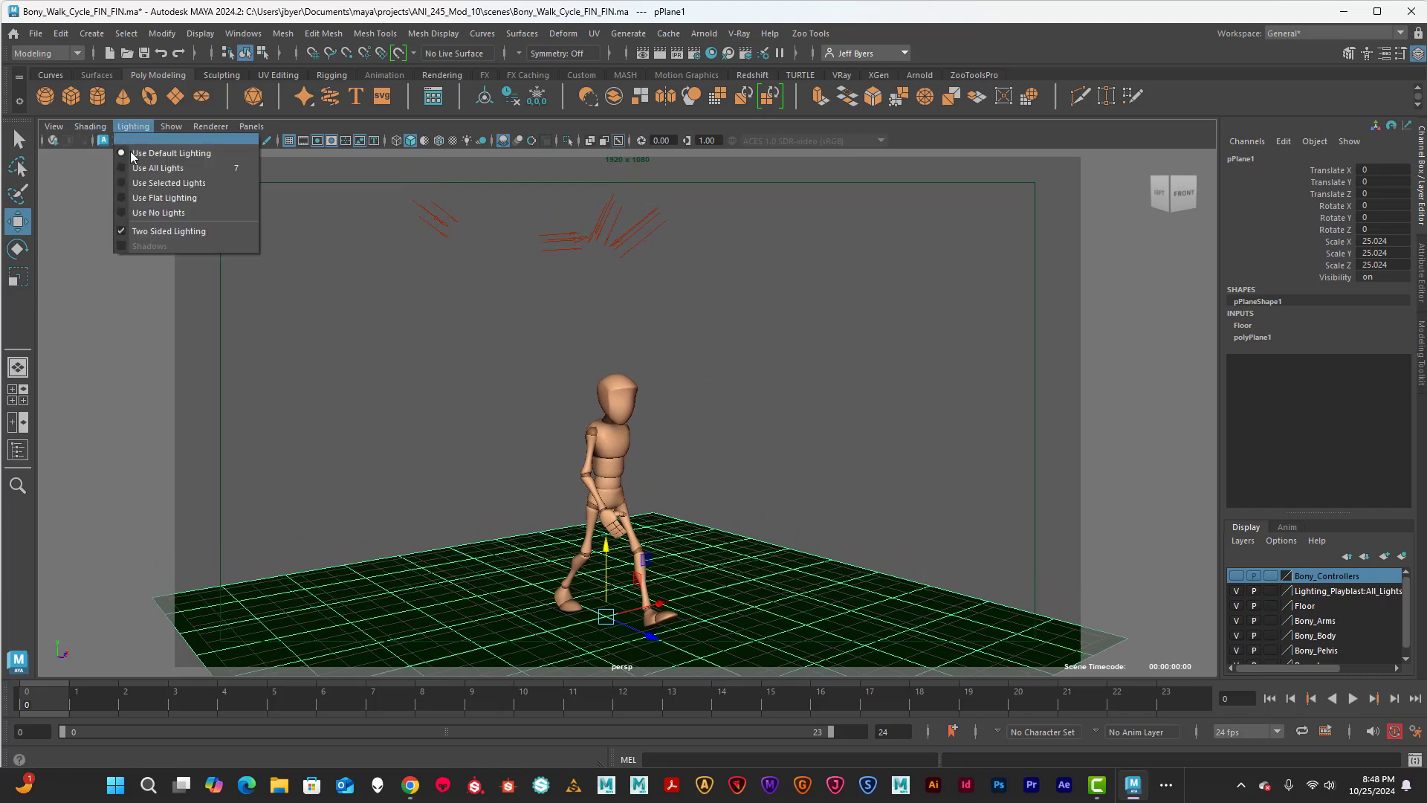
left_click(143, 167)
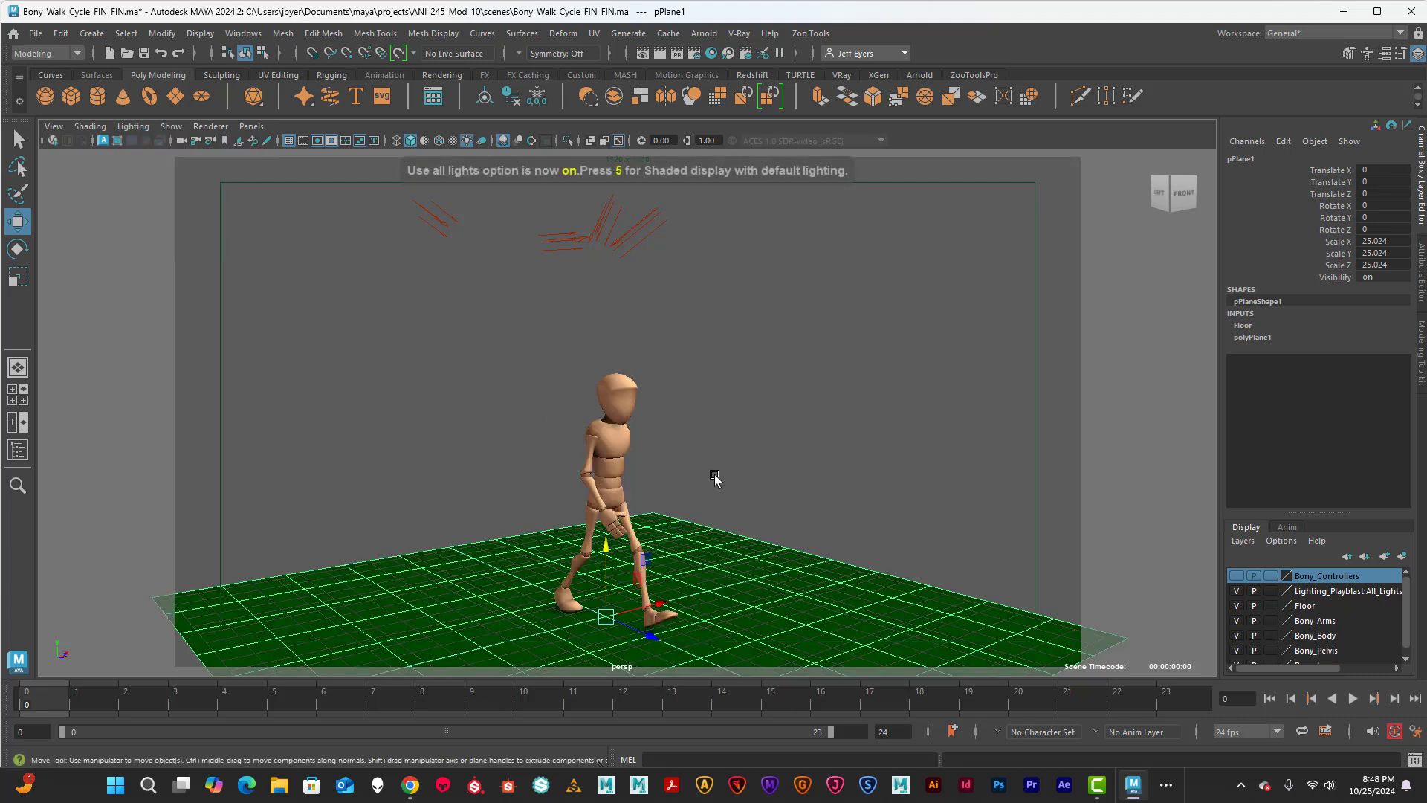
middle_click_drag(715, 465, 726, 423, "alt")
scroll(733, 420, "up", 2)
left_click_drag(725, 425, 758, 512, "alt")
left_click(812, 439)
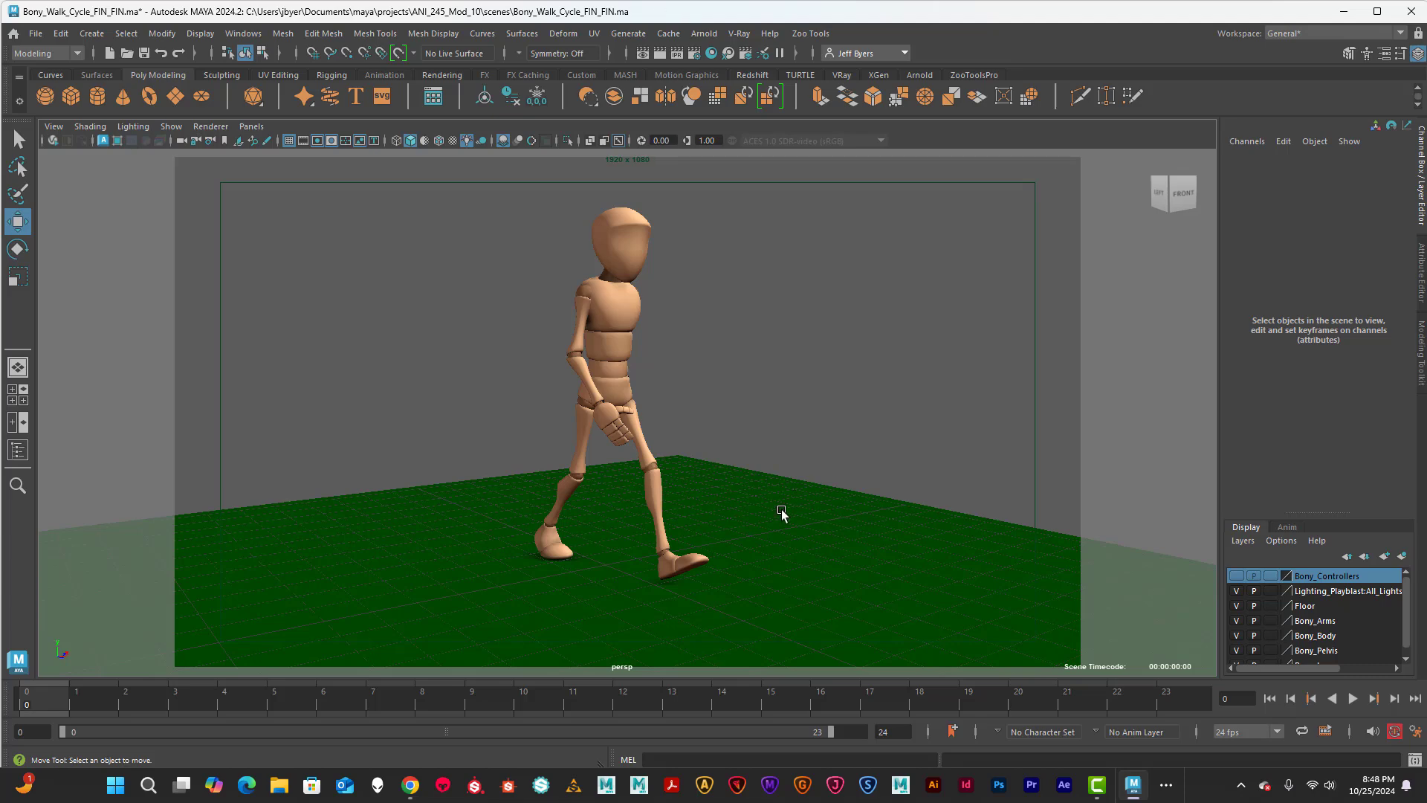
left_click(784, 512)
left_click(813, 446)
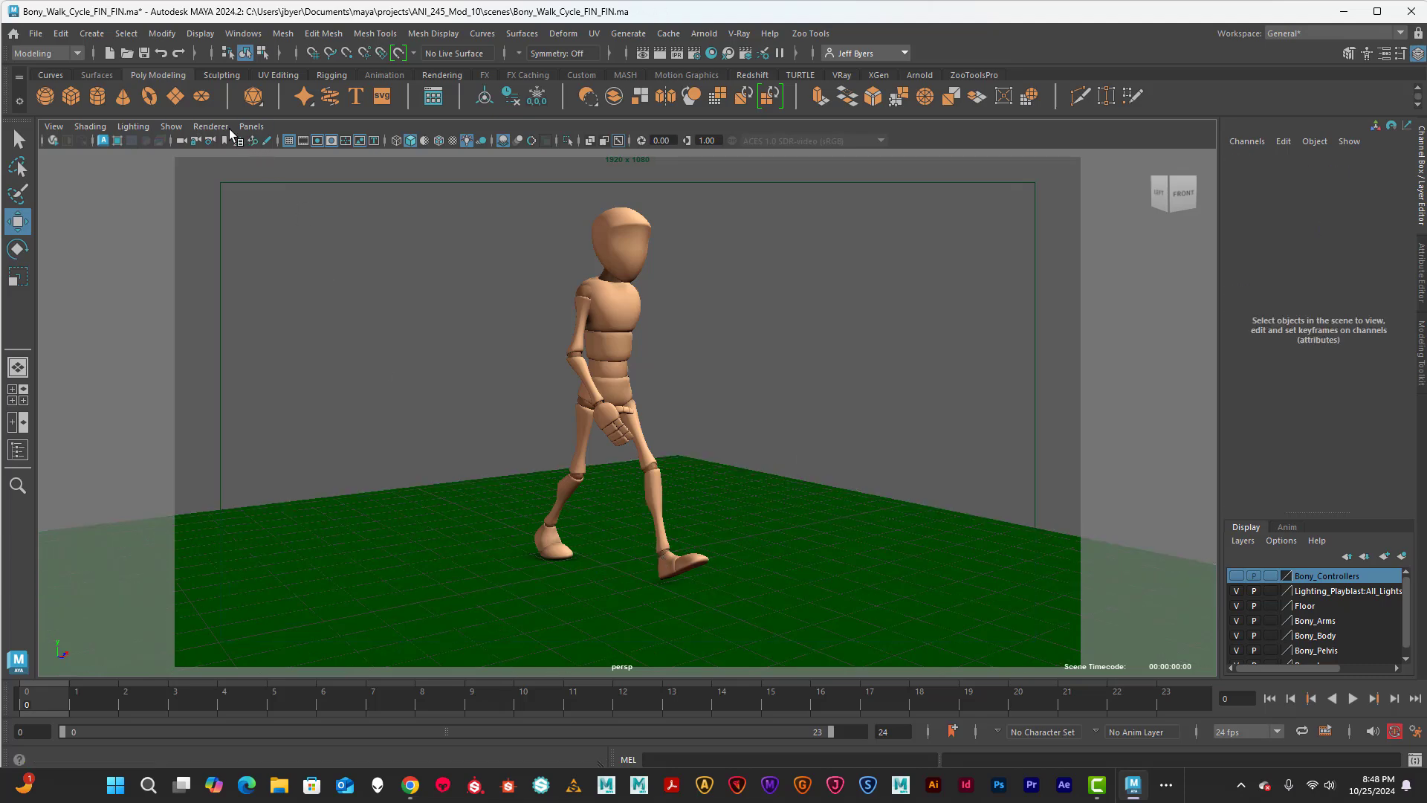
Hide the grid in the perspective view
left_click(171, 126)
mouse_move(186, 195)
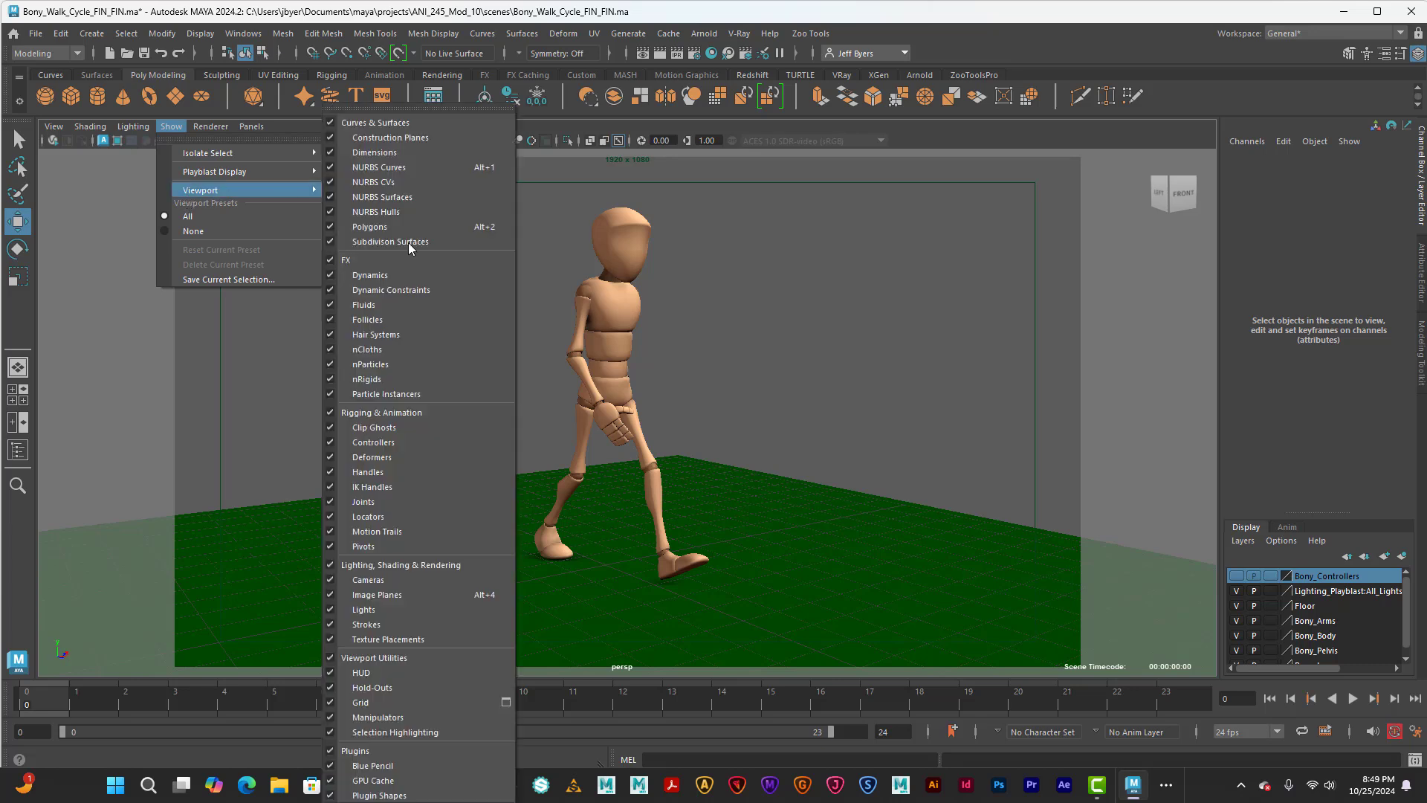
left_click(362, 705)
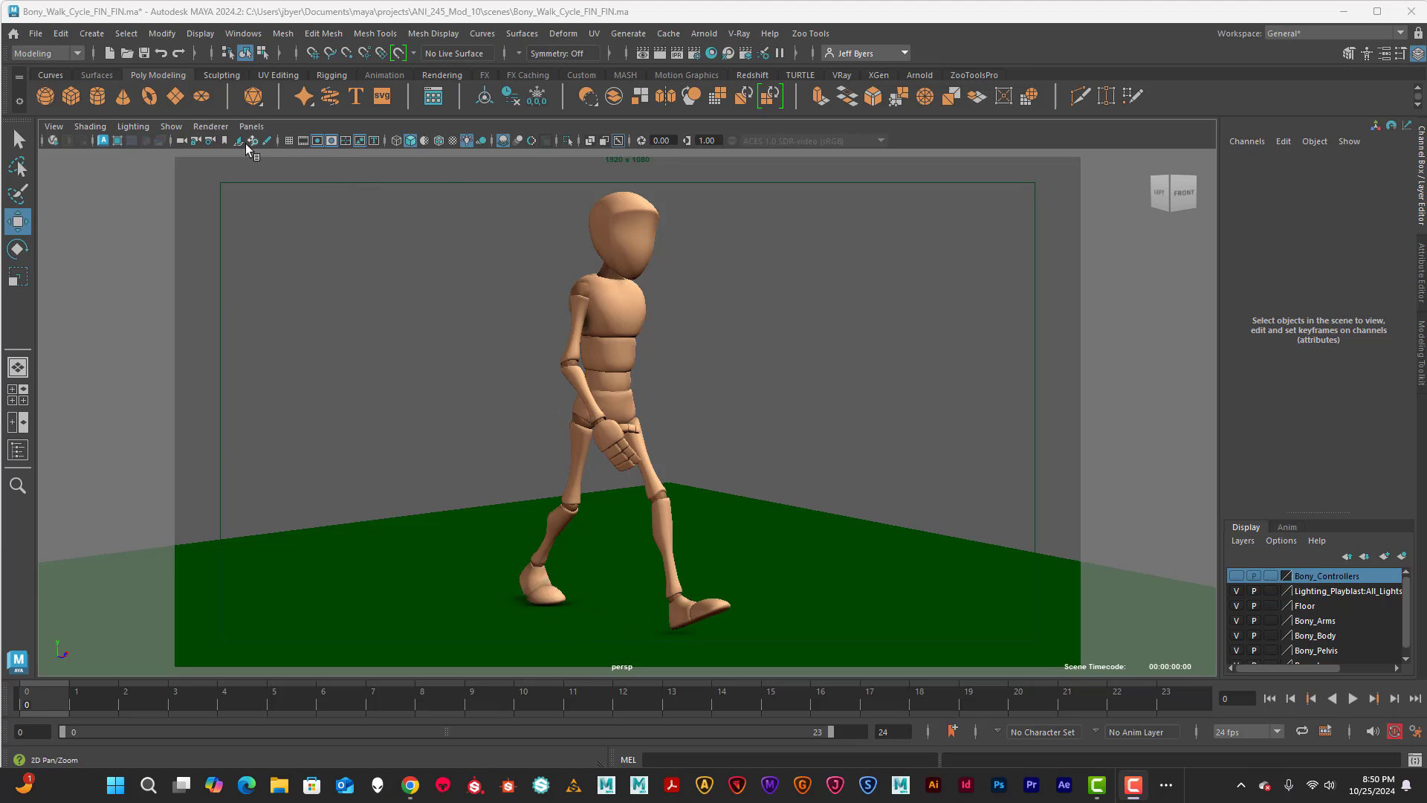
Examine the Screen-space Ambient Occlusion amount, radius and filter radius in the Viewport 2.0 renderer settings
left_click(216, 127)
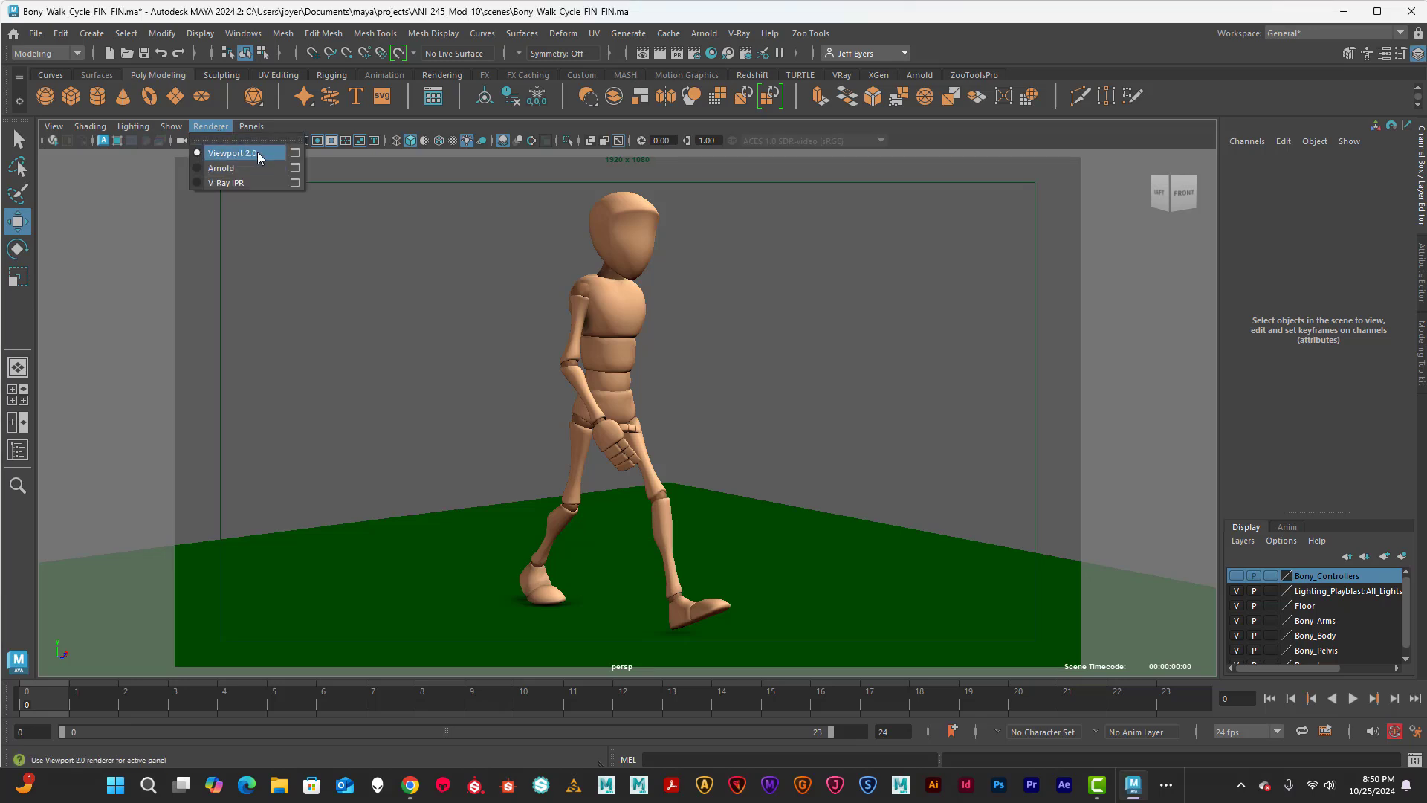
left_click(297, 153)
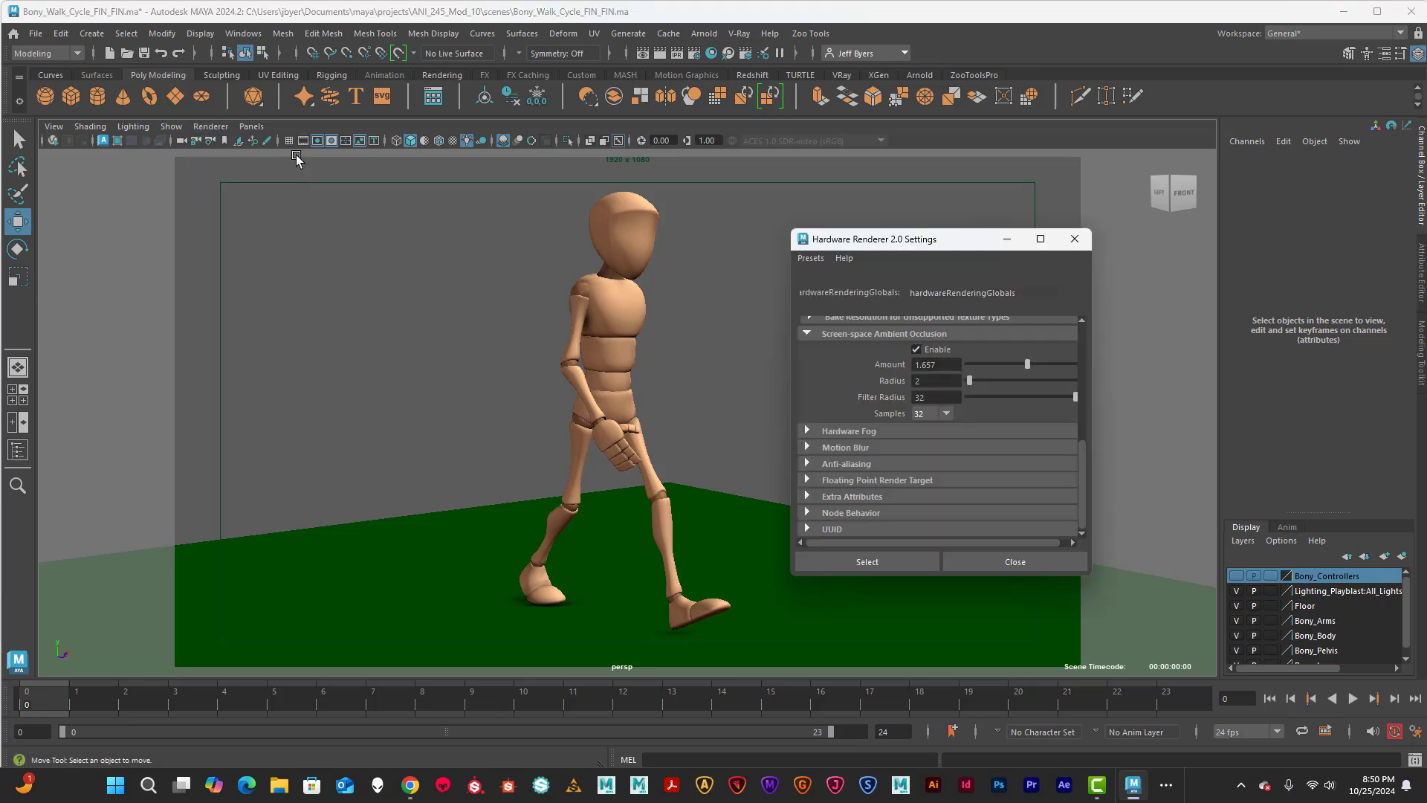
scroll(948, 414, "up", 2)
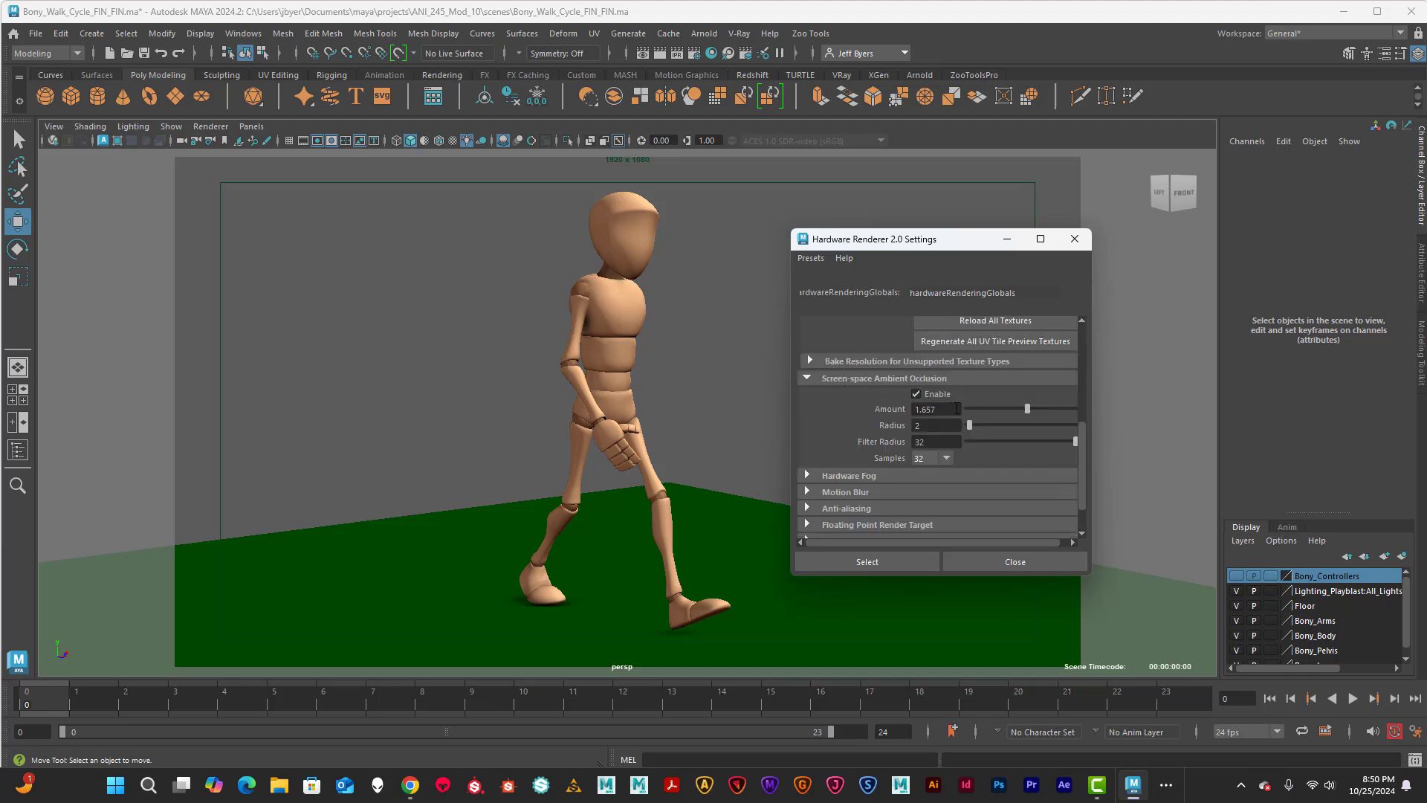
left_click_drag(957, 409, 912, 408)
left_click(939, 427)
left_click(920, 441)
left_click(946, 409)
key("Tab")
key("Tab")
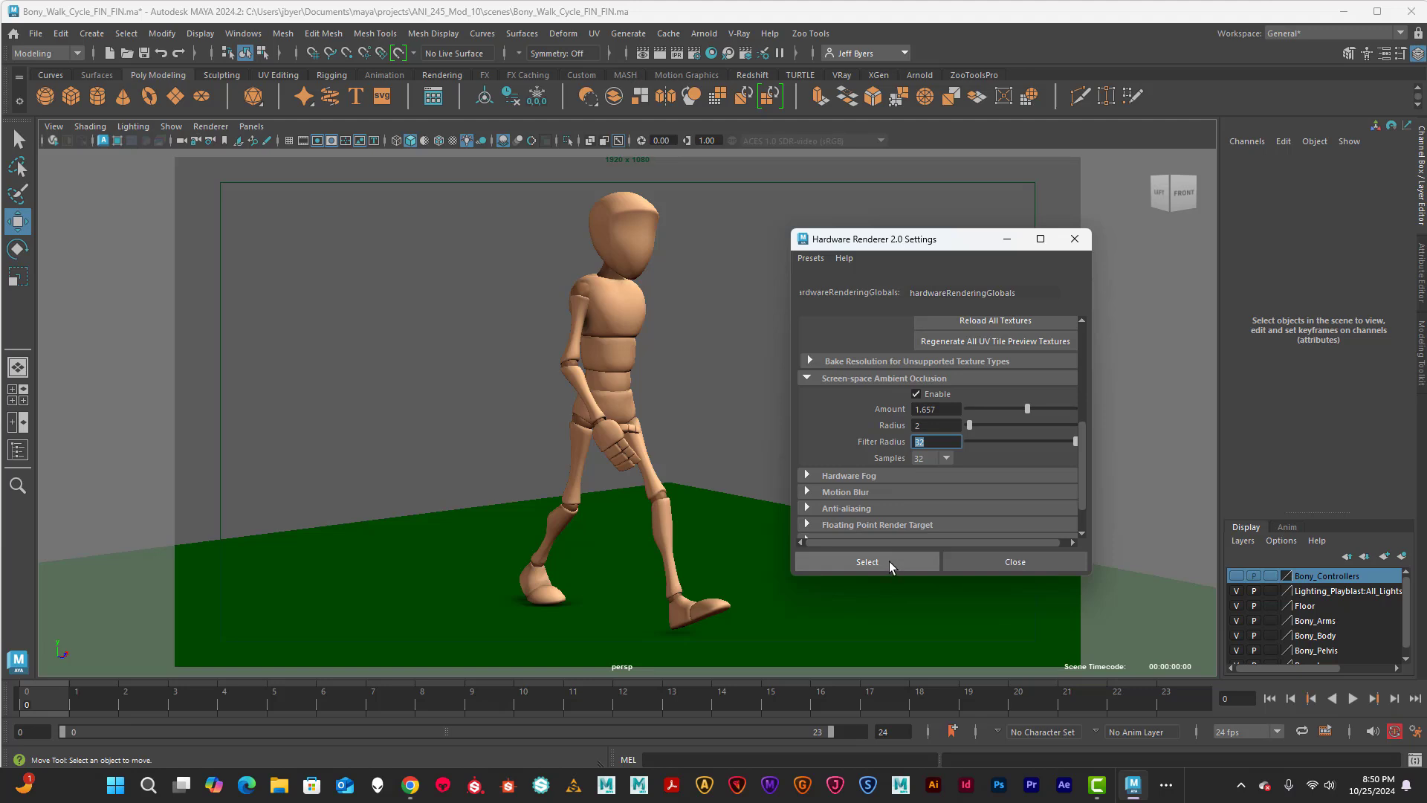
left_click(889, 560)
left_click(1074, 239)
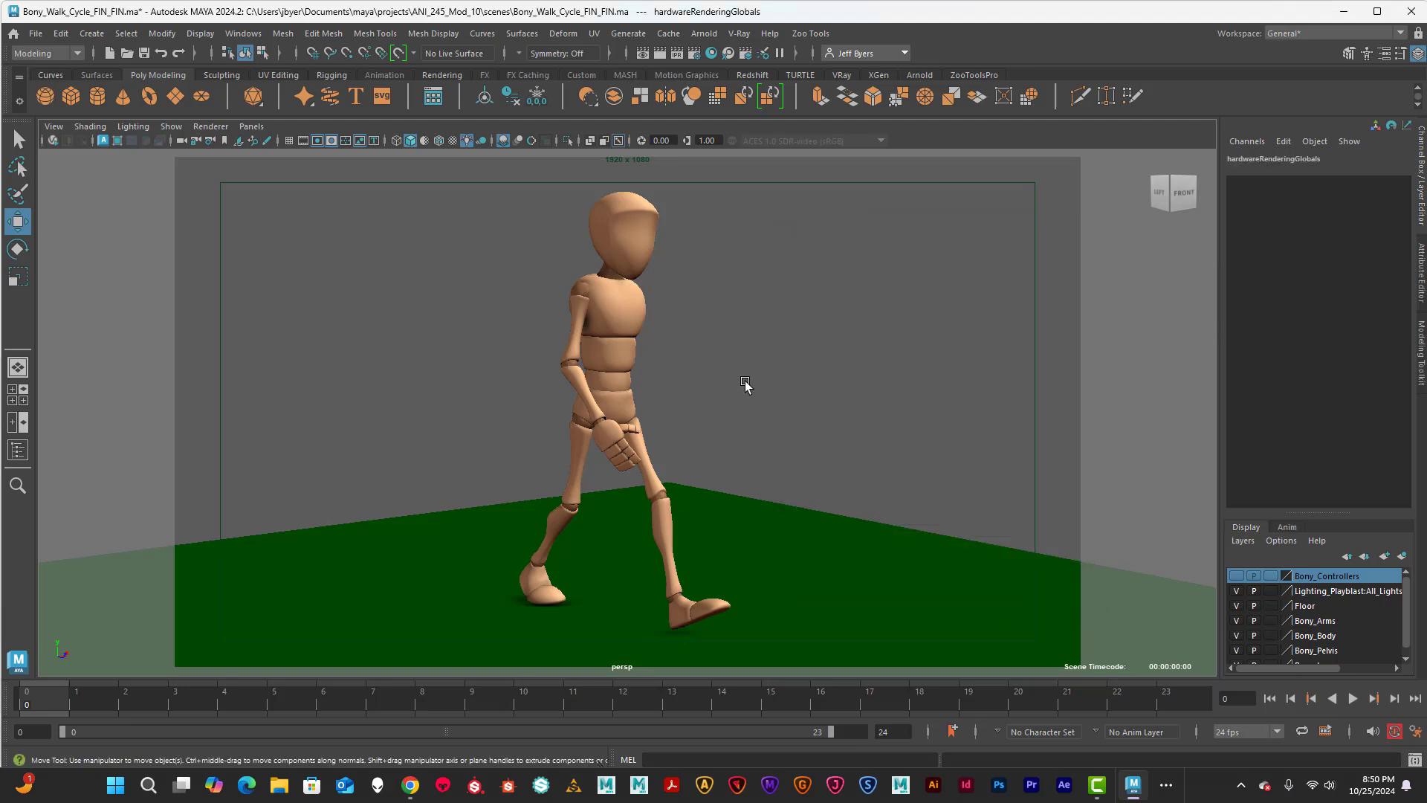
Try to rotate the rim light behind the character by about -64 degrees around its Y axis
scroll(731, 394, "down", 3)
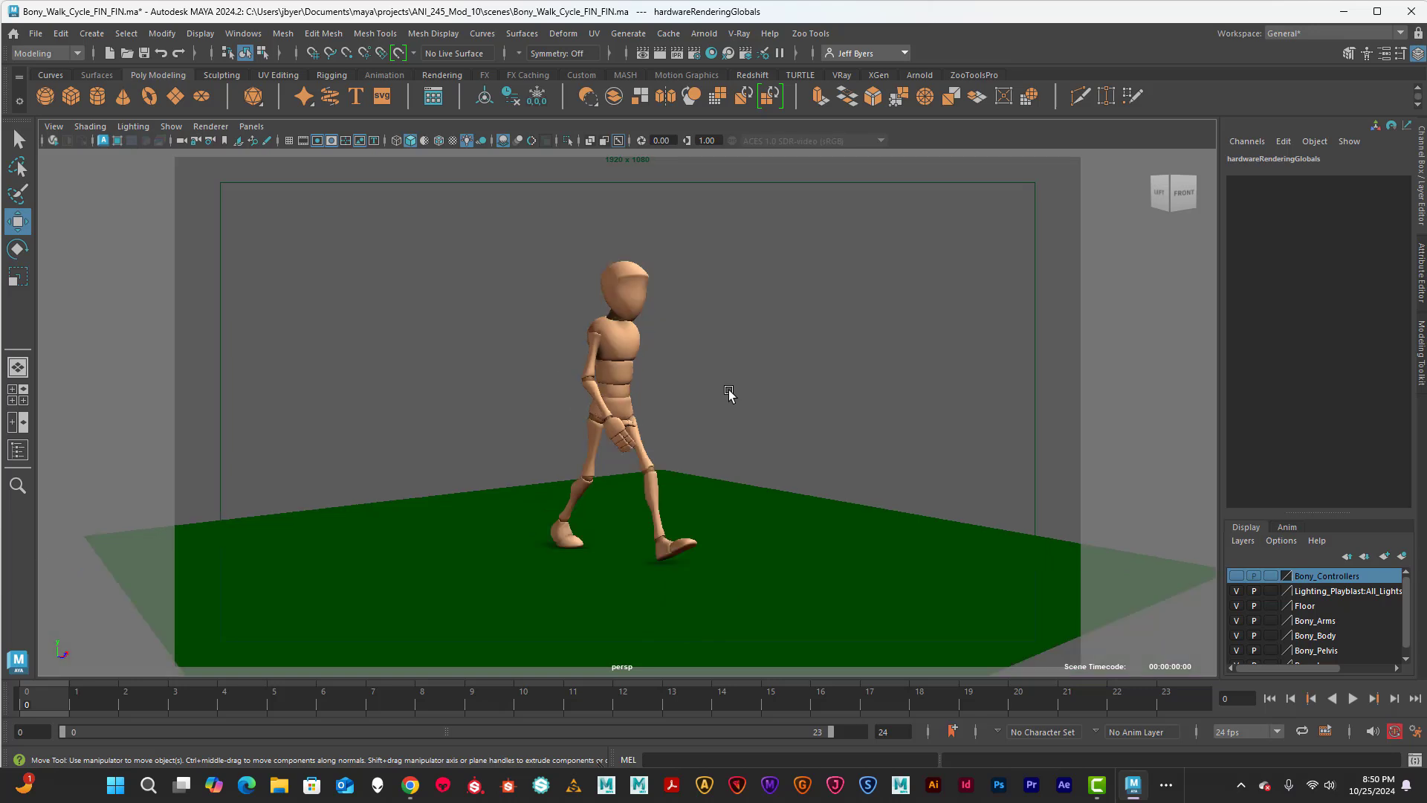
left_click_drag(731, 394, 707, 280, "alt")
scroll(748, 368, "down", 1)
left_click(719, 239)
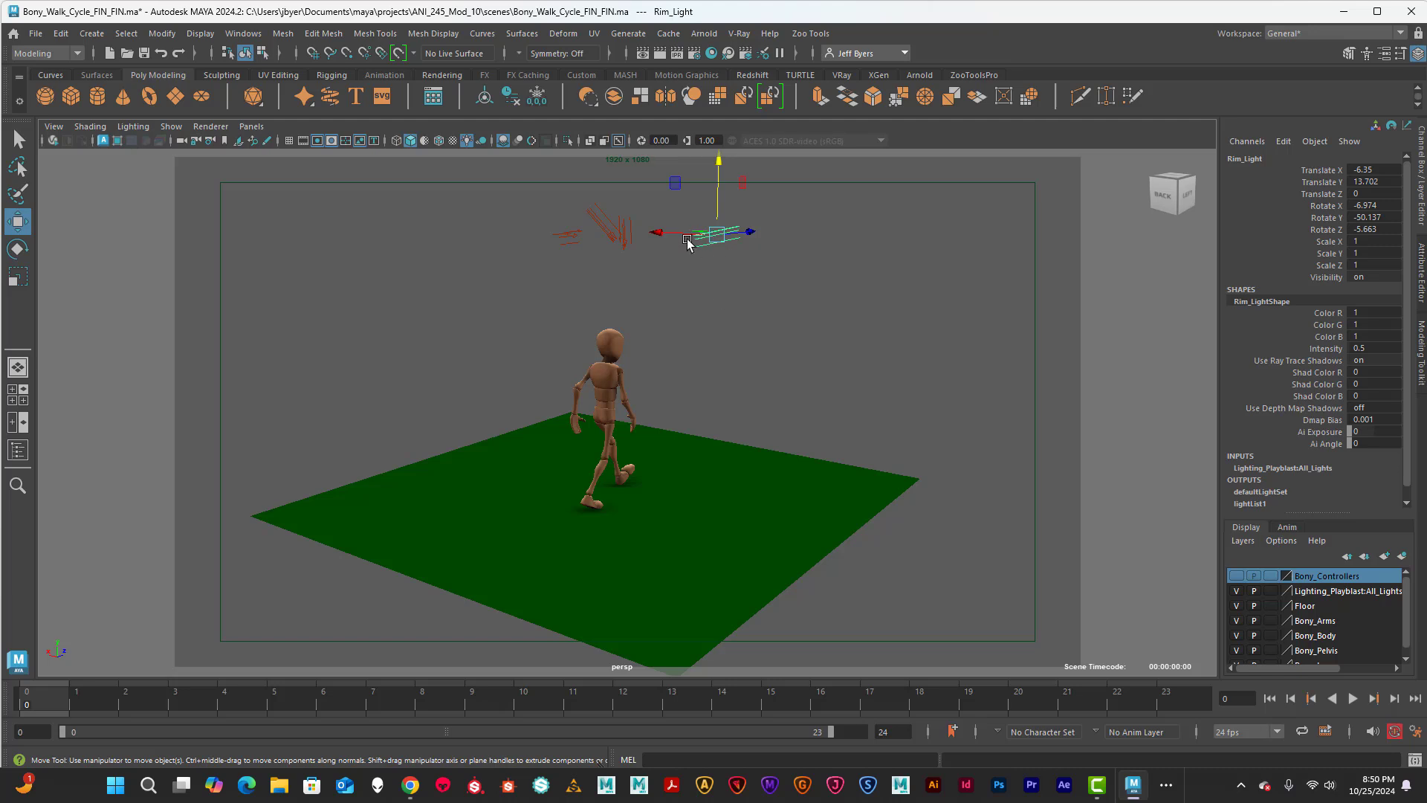
key("e")
mouse_move(736, 231)
left_mouse_down()
mouse_move(655, 251)
mouse_move(654, 239)
left_mouse_up()
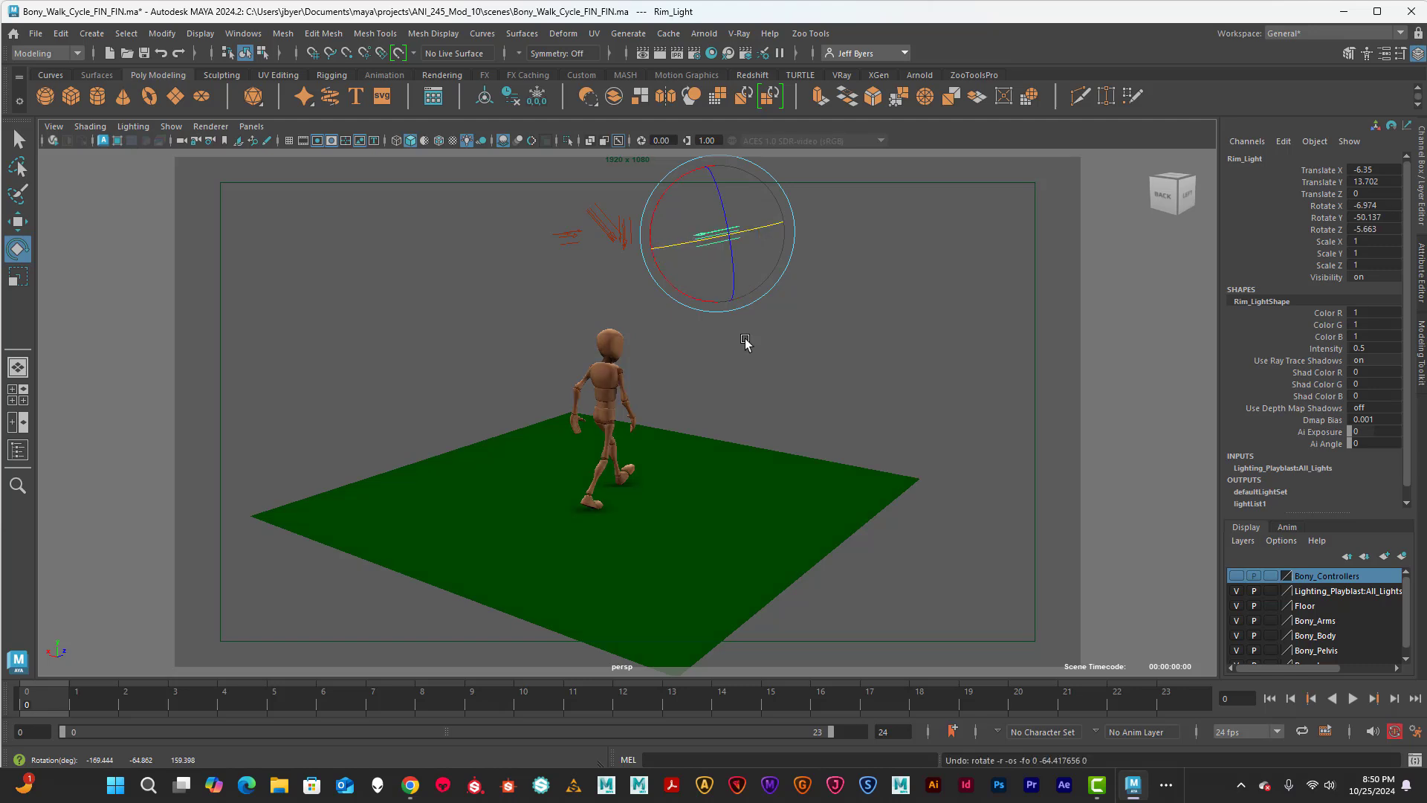
Restore the bookmarked perspective view that frames the whole character and the floor from the front
mouse_move(728, 401)
left_mouse_down("alt")
mouse_move(624, 387)
mouse_move(523, 398)
mouse_move(541, 392)
left_mouse_up("alt")
scroll(553, 392, "up", 3)
scroll(554, 392, "up", 5)
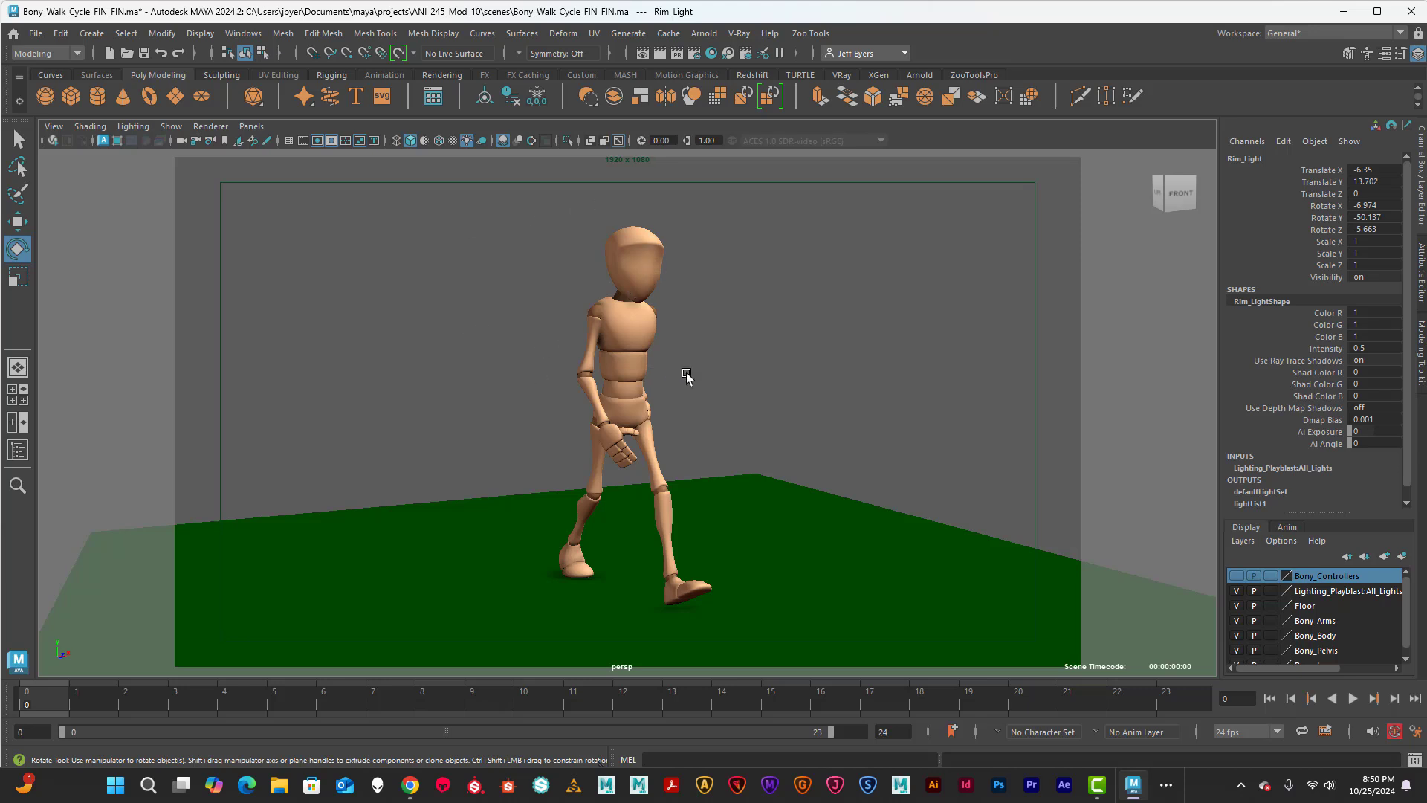
scroll(804, 385, "down", 4)
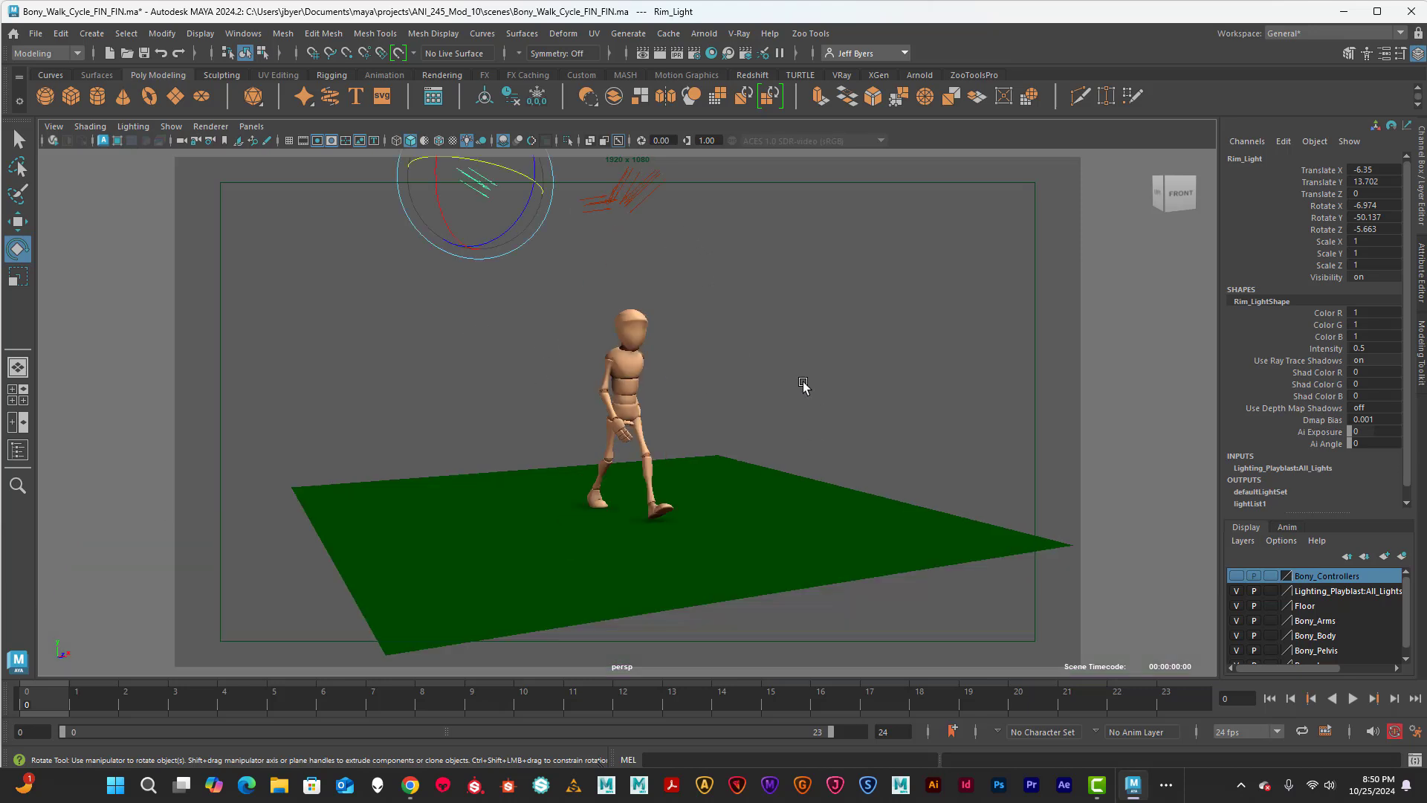
scroll(743, 315, "up", 6)
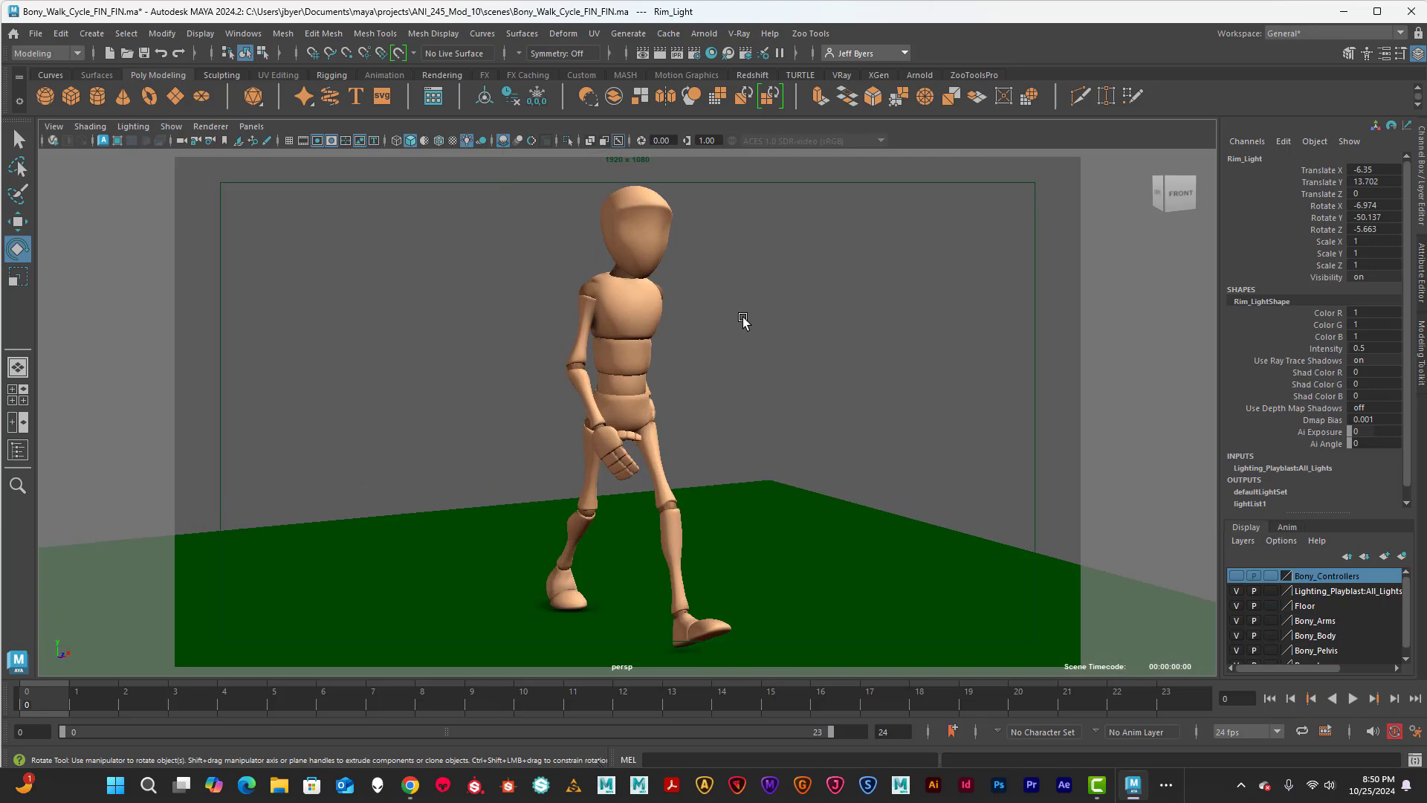
middle_click_drag(754, 324, 750, 319, "alt")
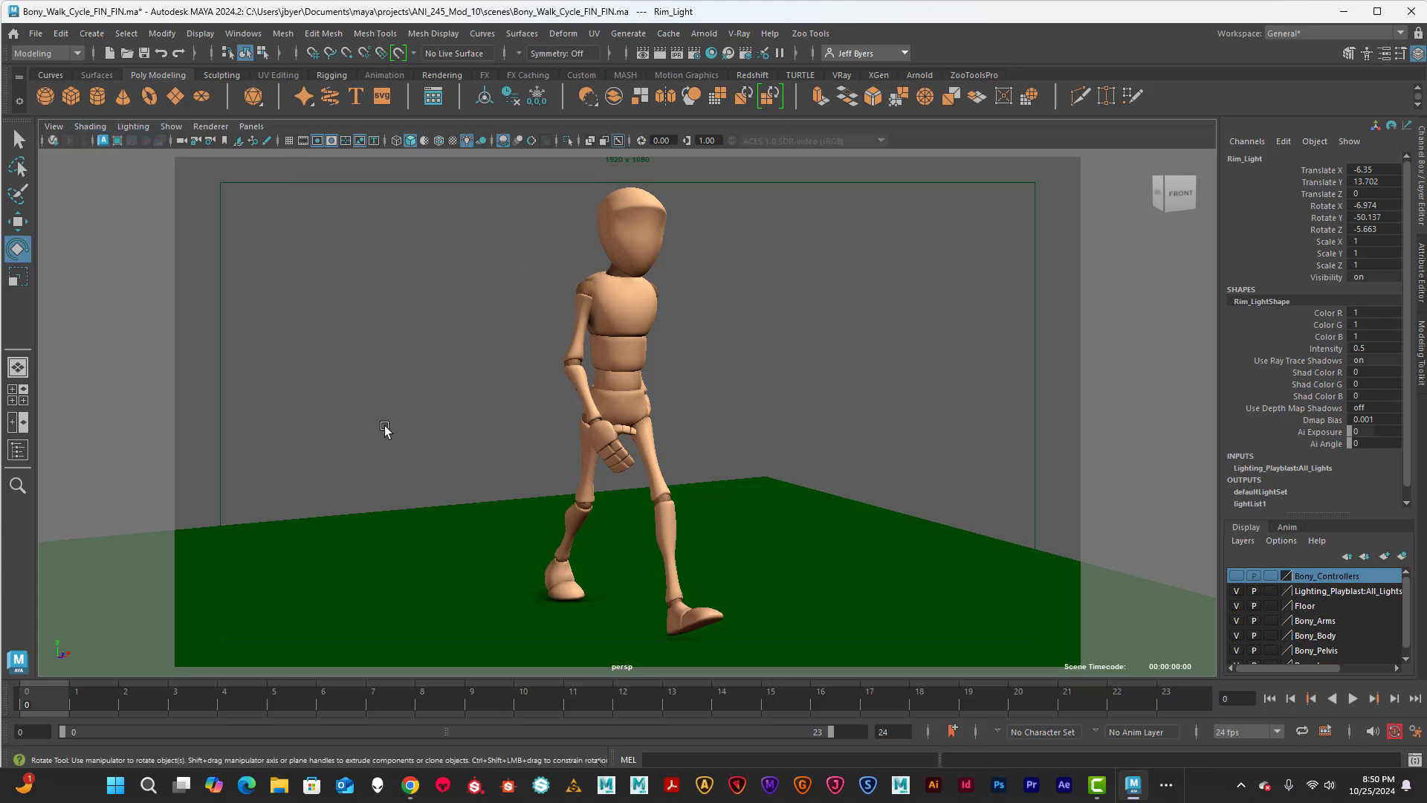
left_click(54, 126)
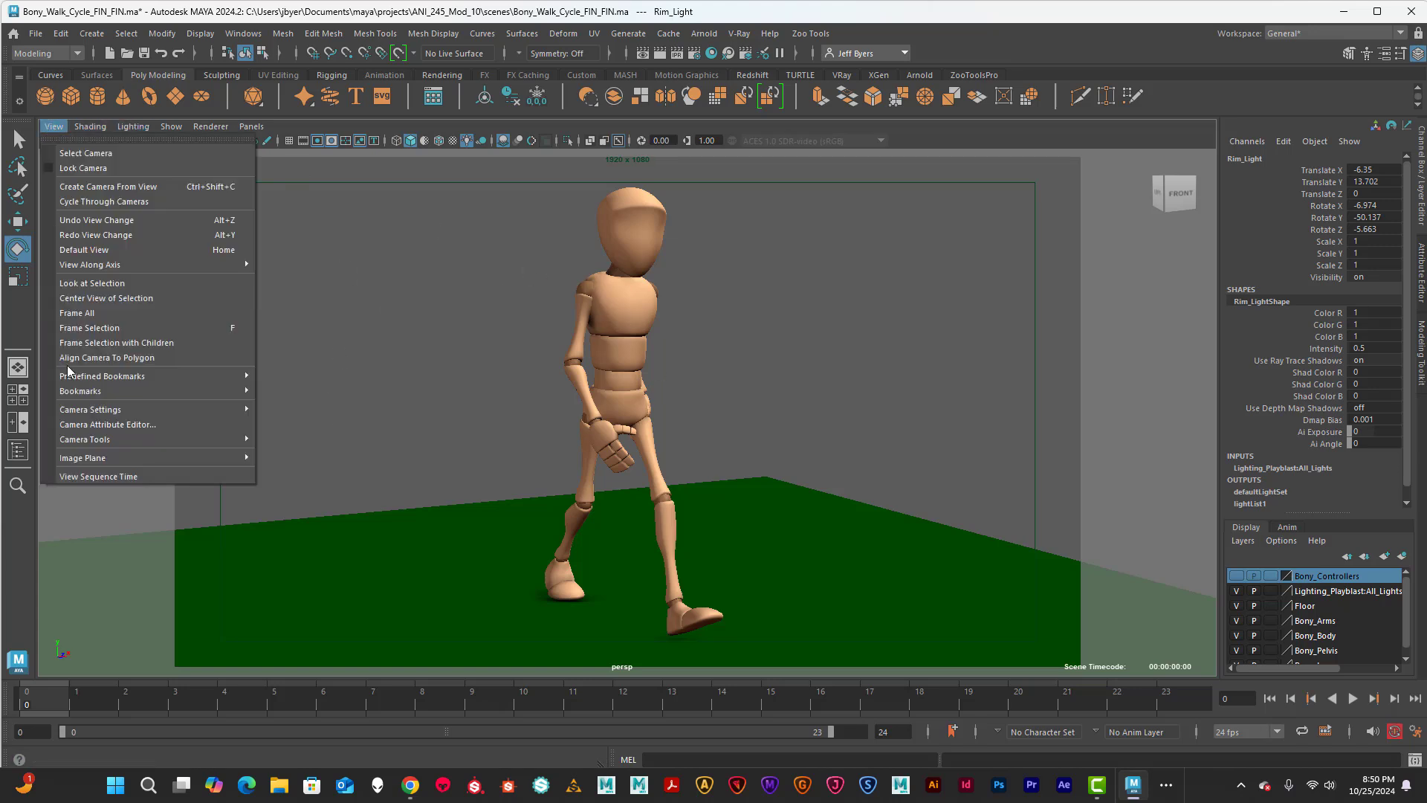
mouse_move(91, 394)
left_click(302, 414)
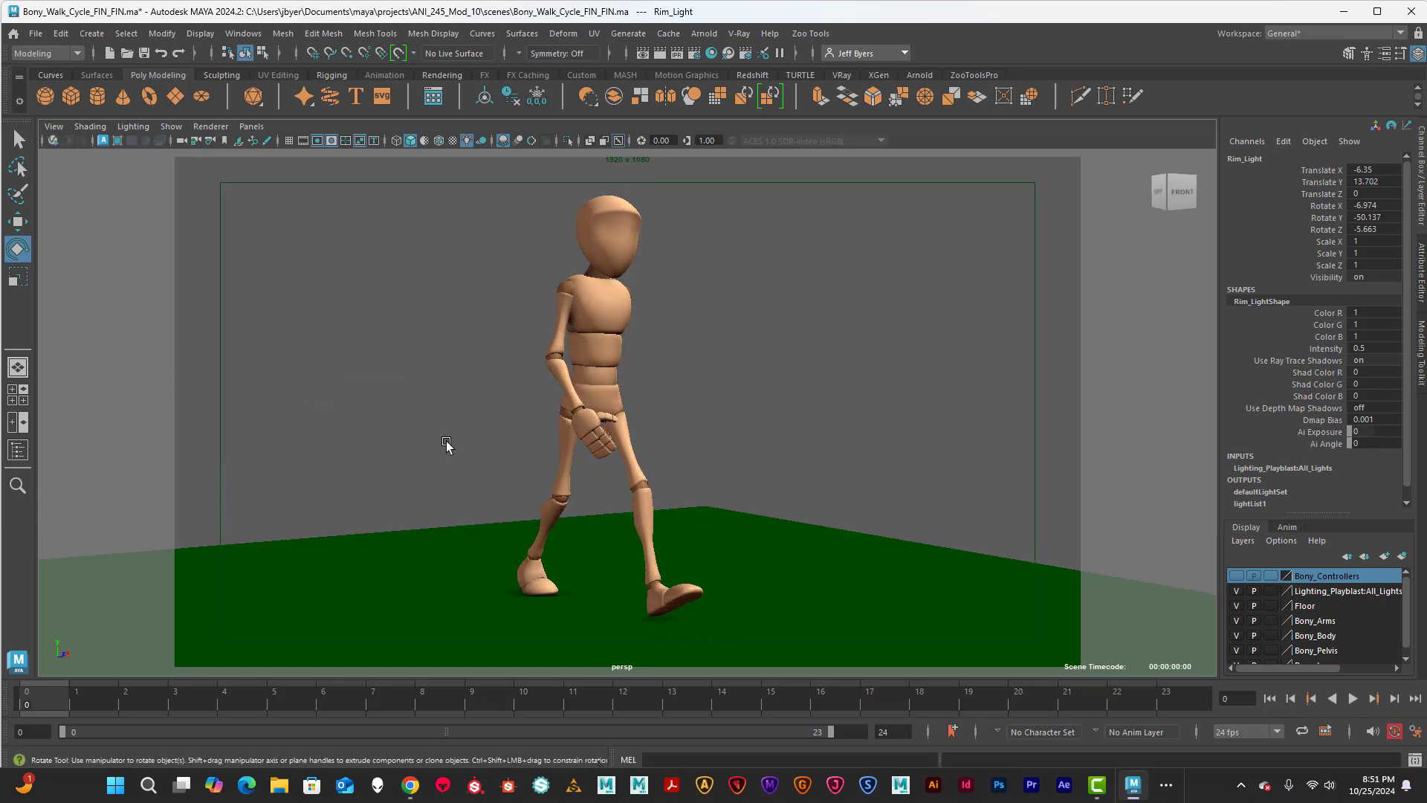
Play back the walk cycle in the bookmarked perspective view and return to frame 0
left_click(1350, 700)
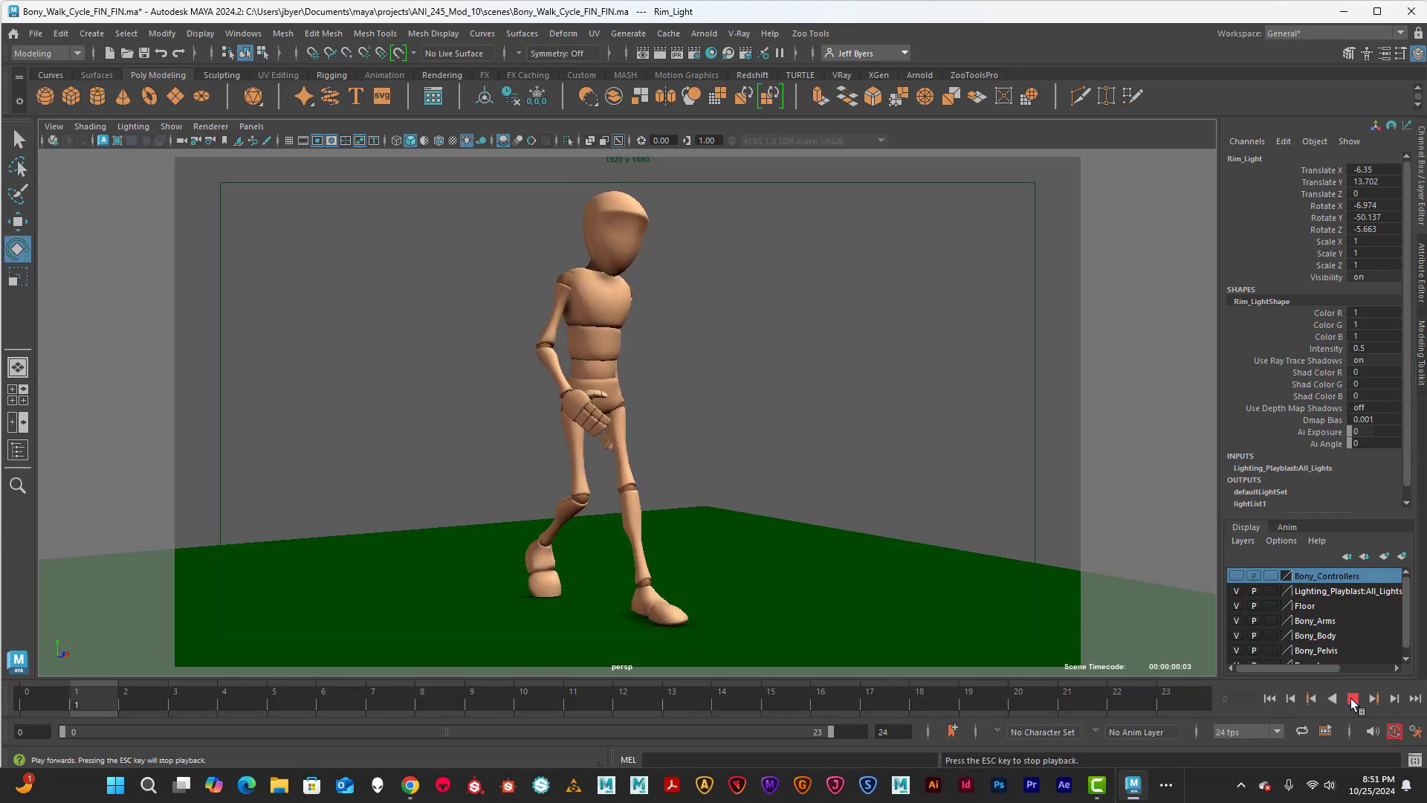
left_click(1353, 699)
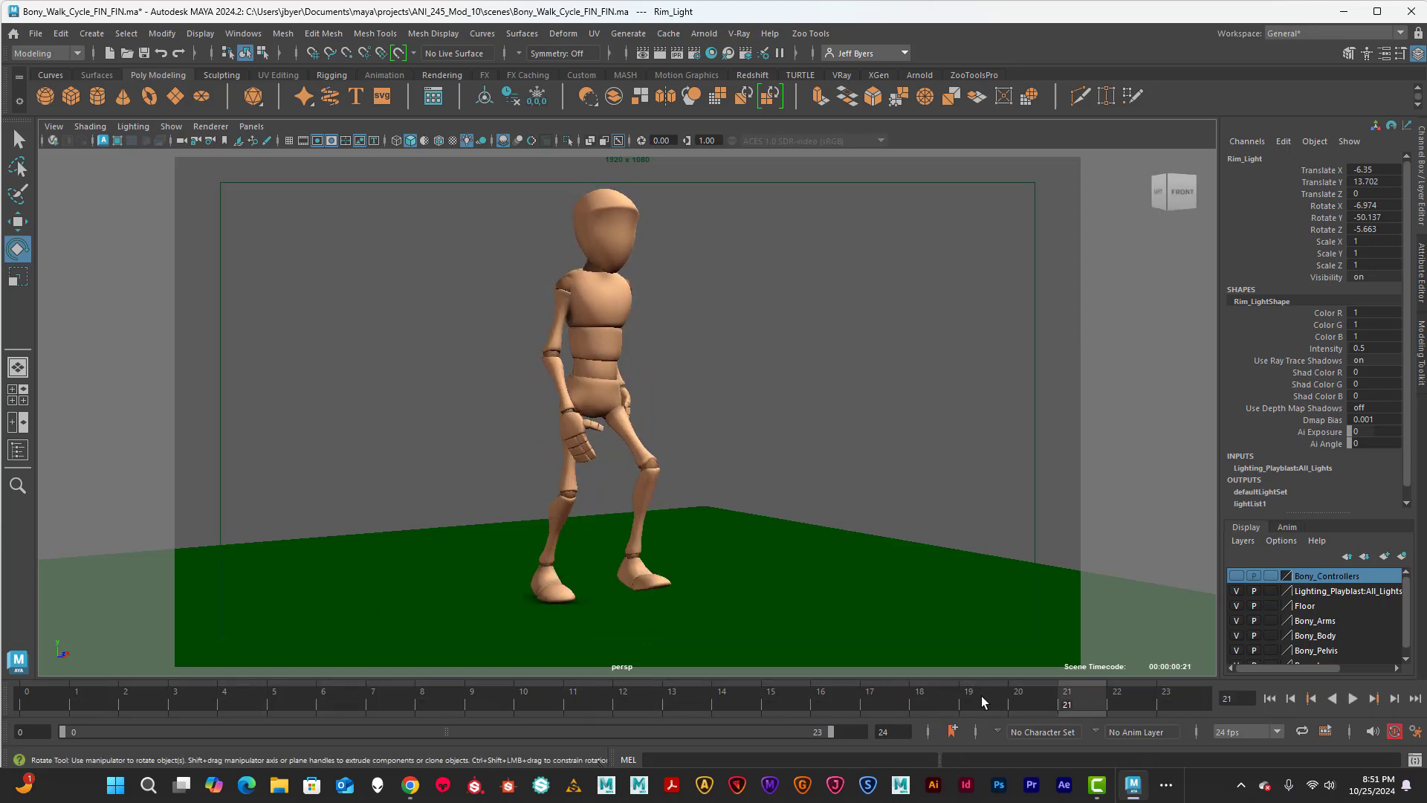
left_click_drag(1079, 693, 38, 701)
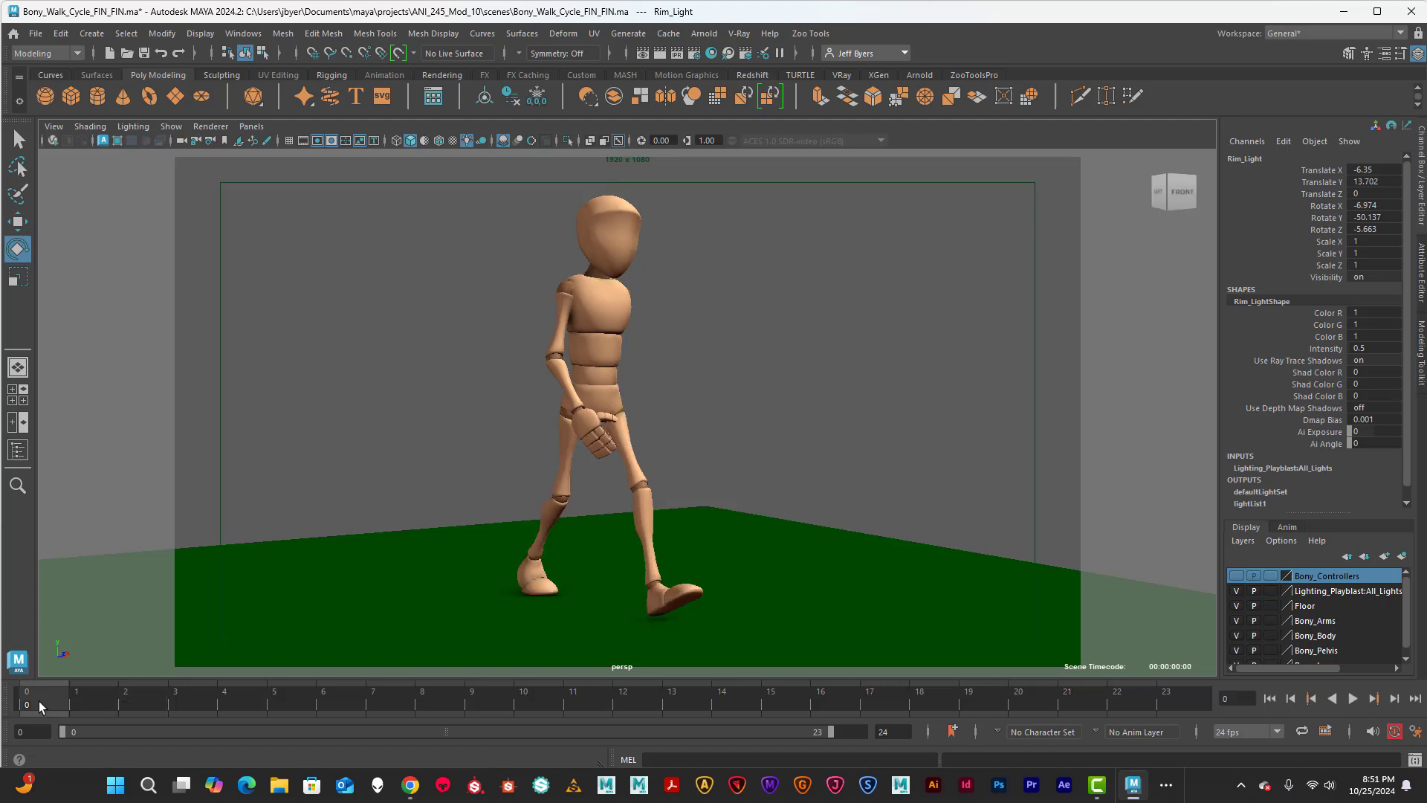
Open the Playblast options for the timeline and choose avi as the output format
right_click(302, 697)
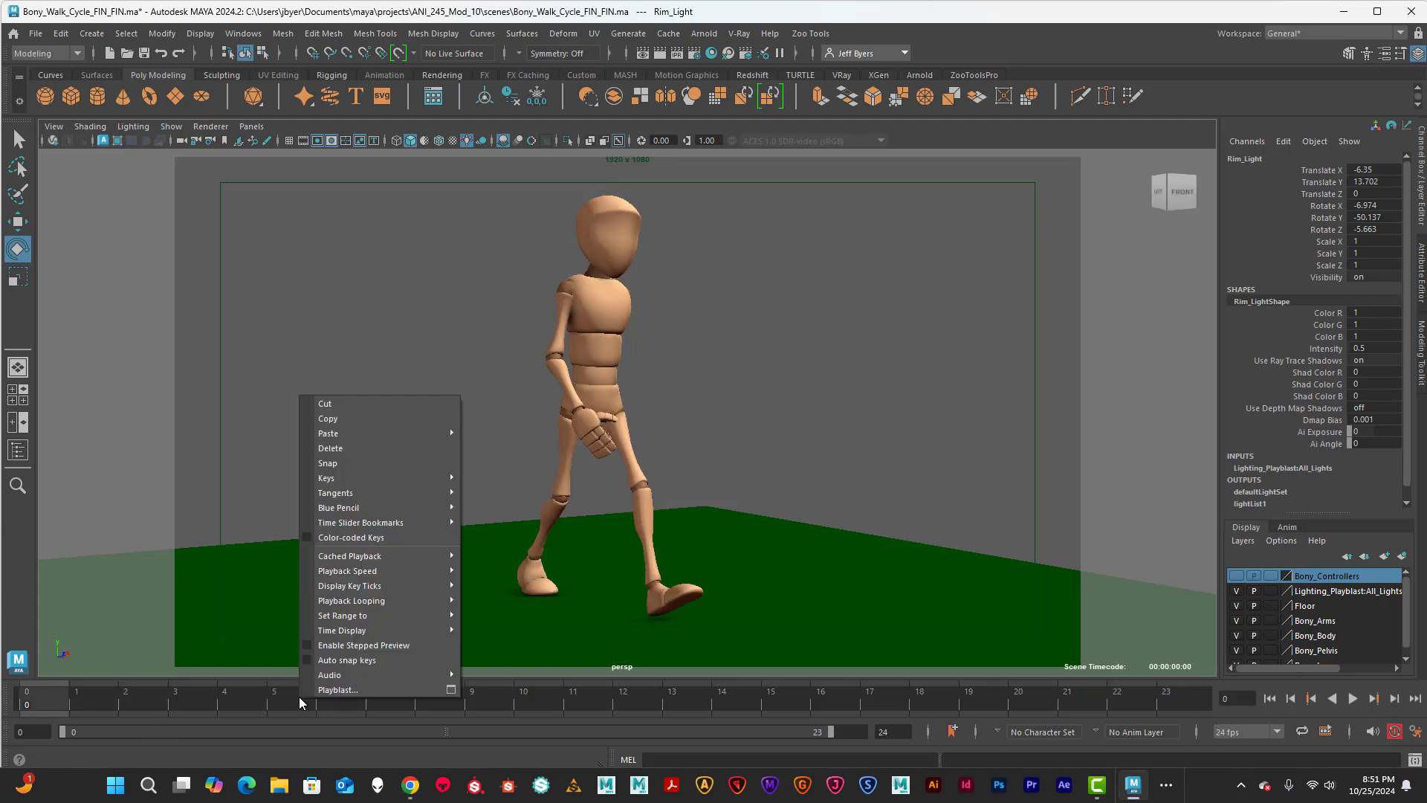
left_click(450, 689)
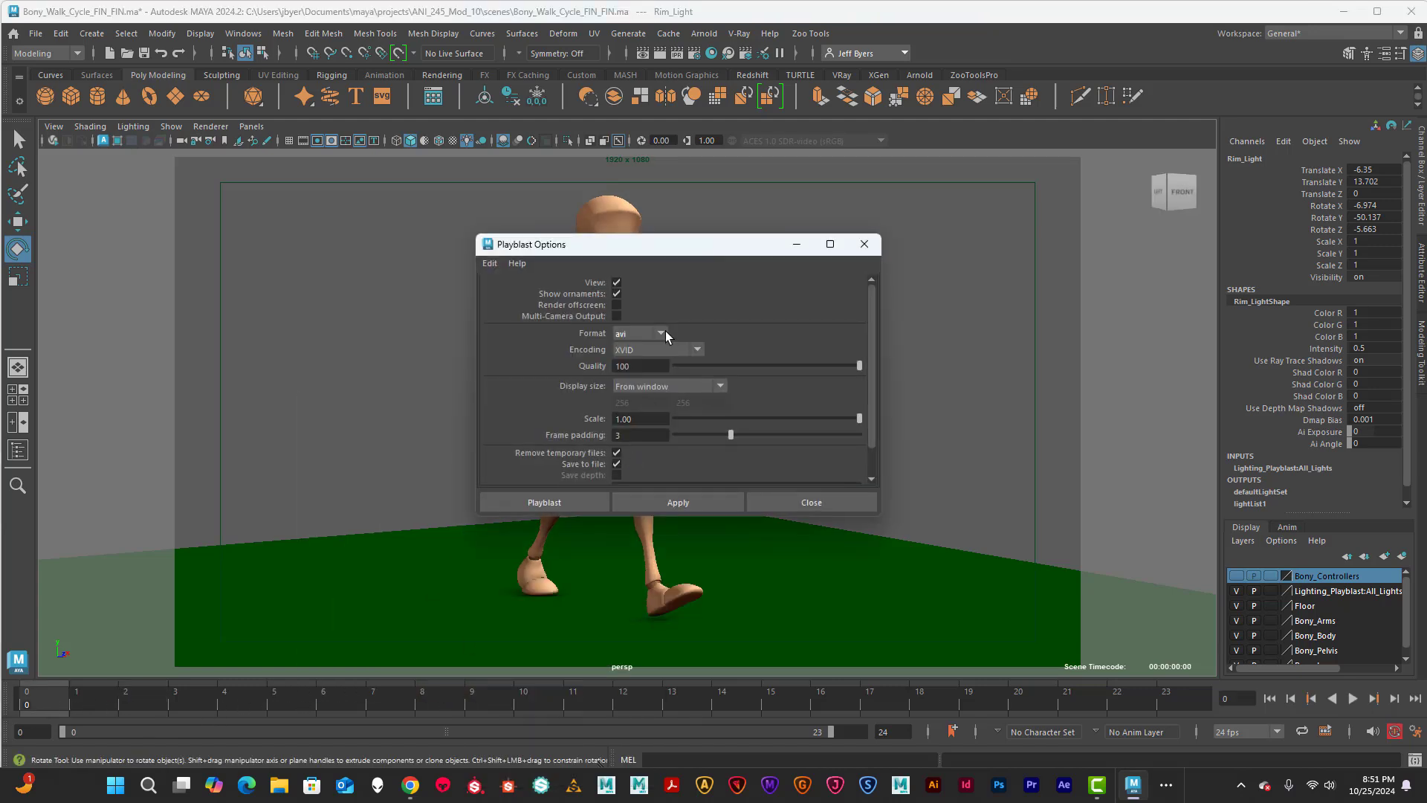
left_click_drag(681, 252, 584, 194)
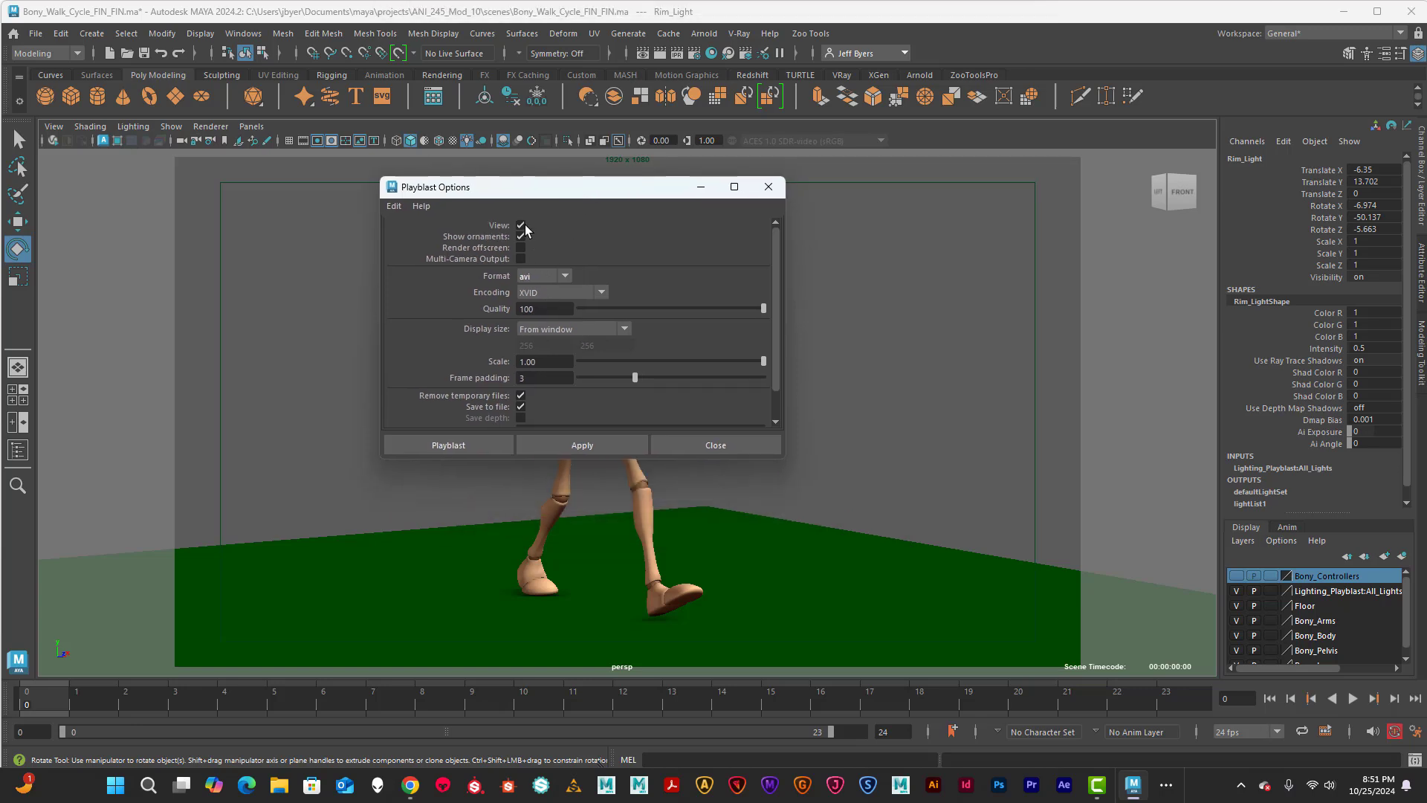
left_click_drag(623, 197, 919, 194)
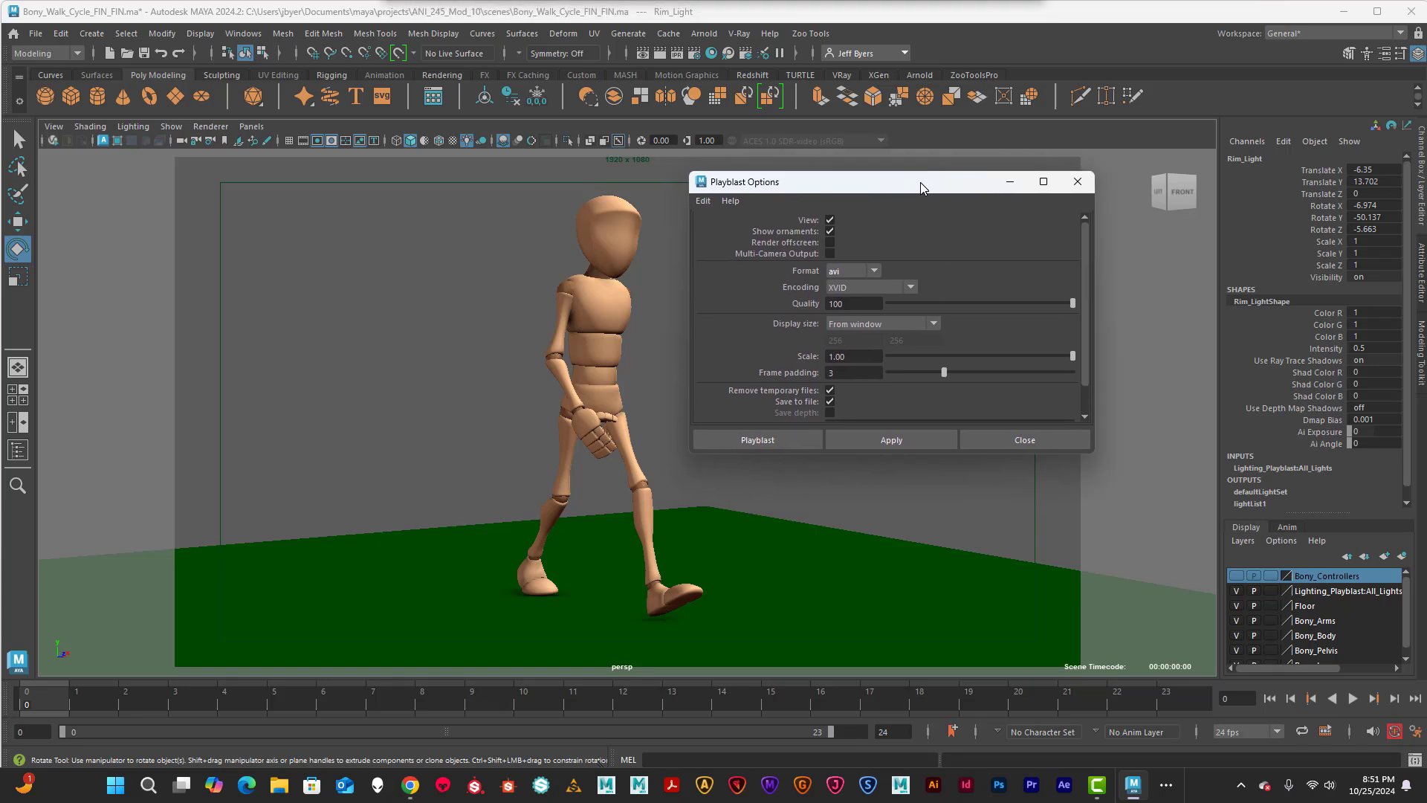
left_click(872, 271)
left_click(882, 291)
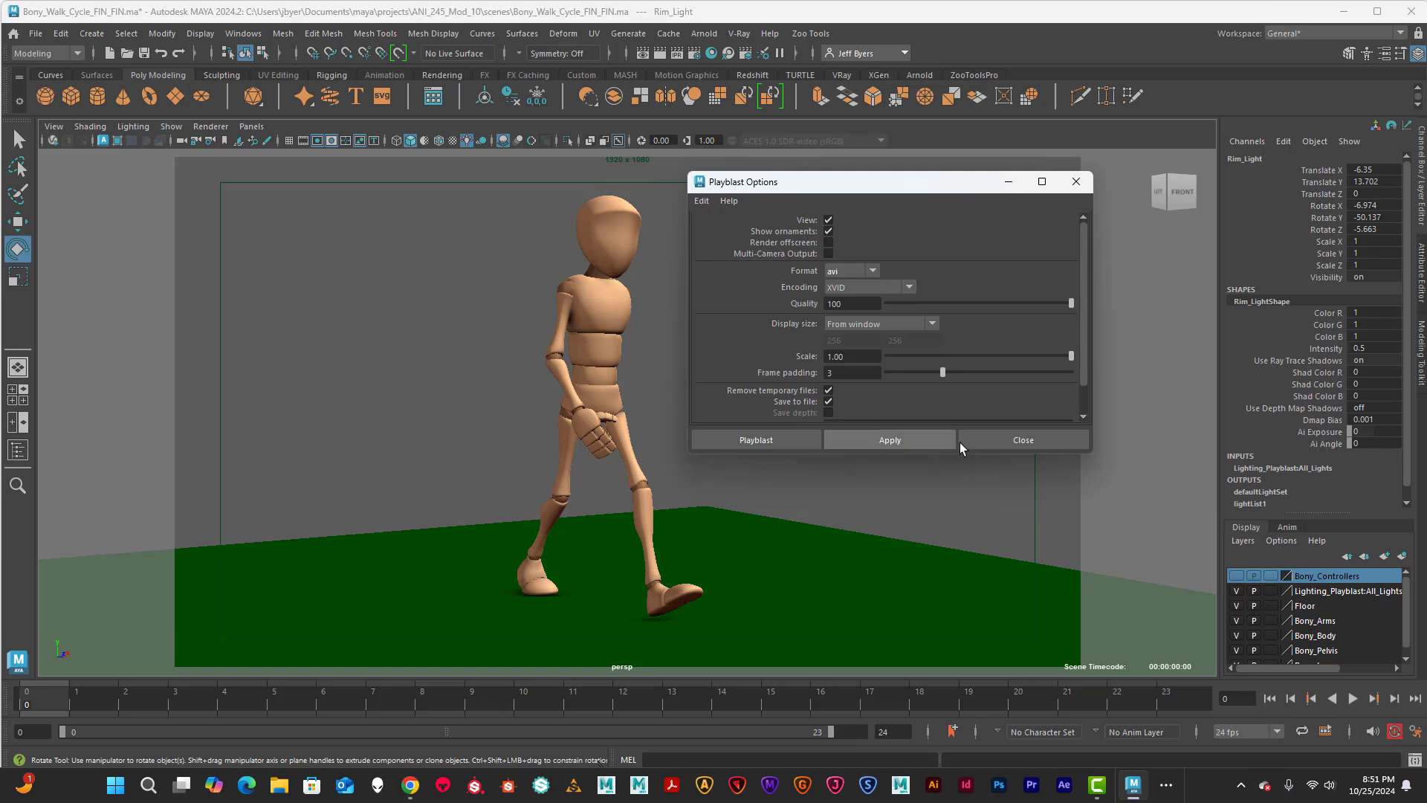
Name the playblast movie file Bony_Walk_Cycle_Front_Persp and select the name for copying
scroll(1078, 387, "down", 2)
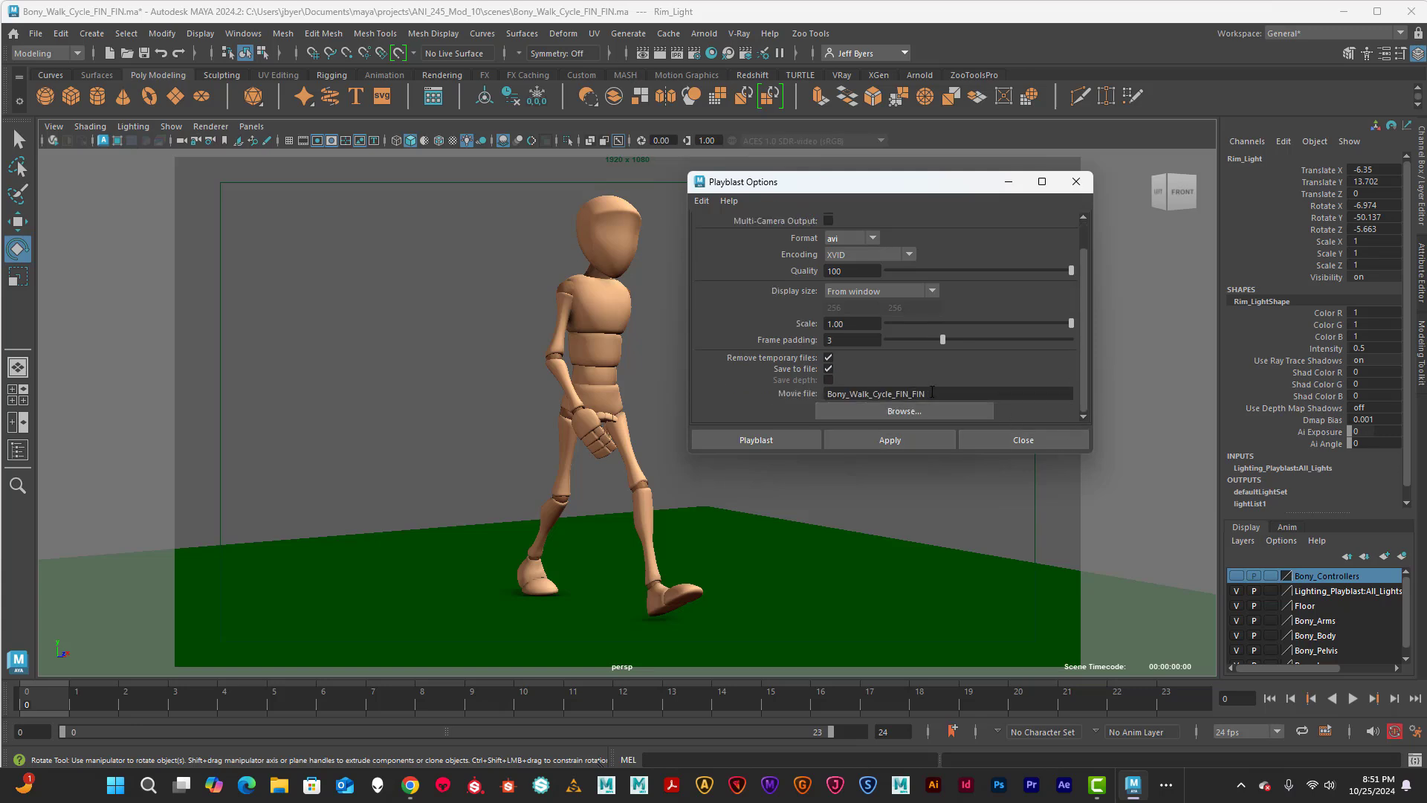
left_click(920, 393)
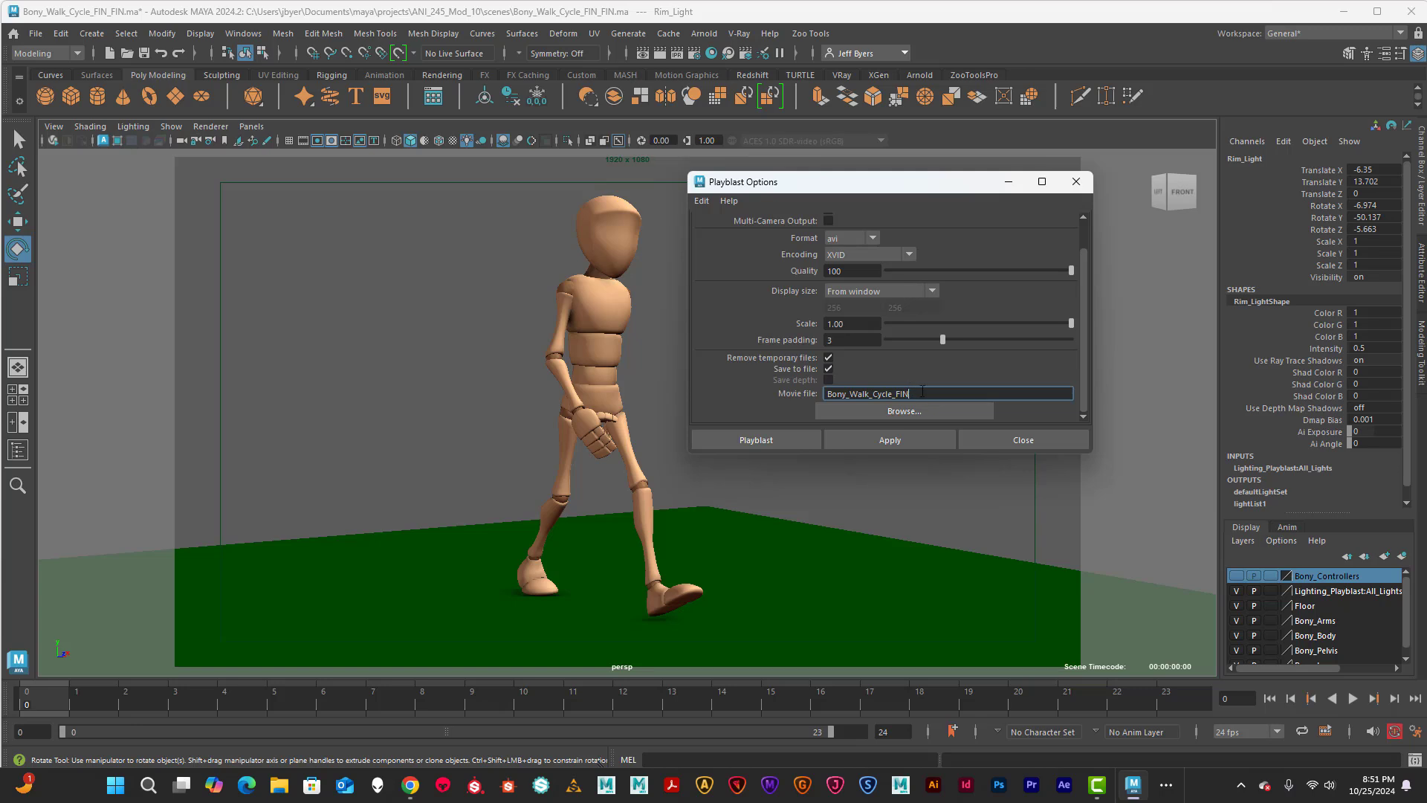
left_click_drag(922, 392, 815, 392)
left_click(898, 392)
left_click_drag(947, 394, 827, 394)
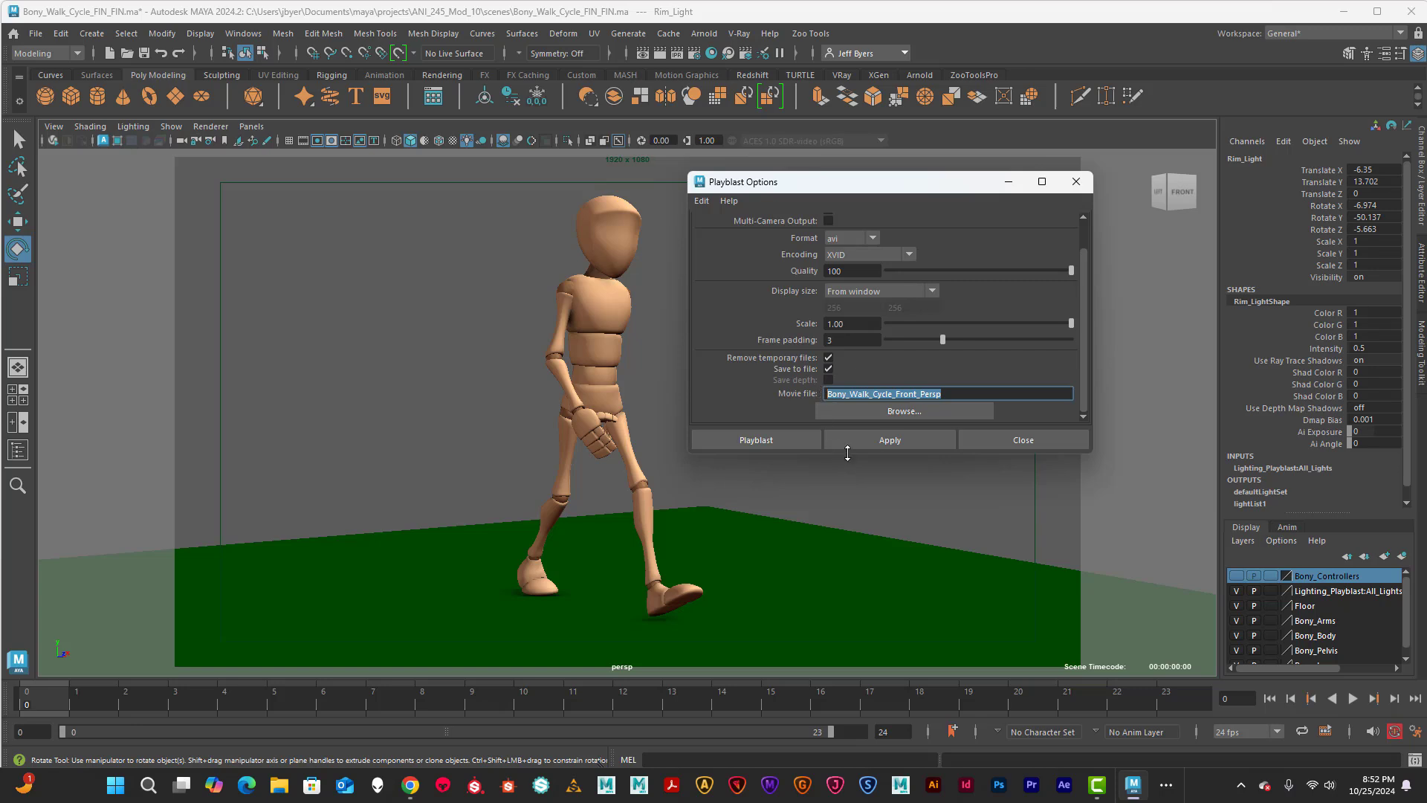
Browse to the Desktop for the movie file location, create a folder named ANI 245_Mod_10 there and open it
left_click(953, 411)
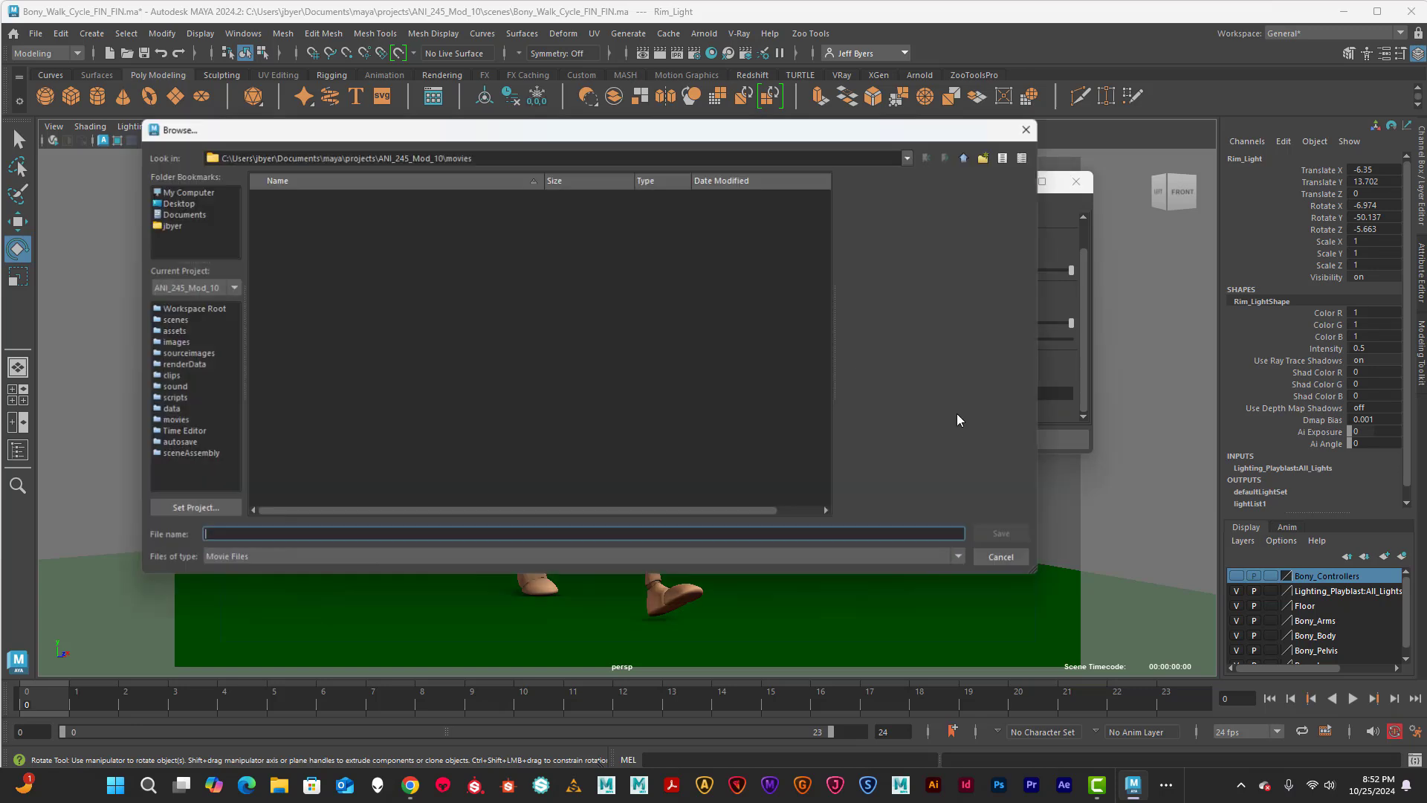
left_click(180, 202)
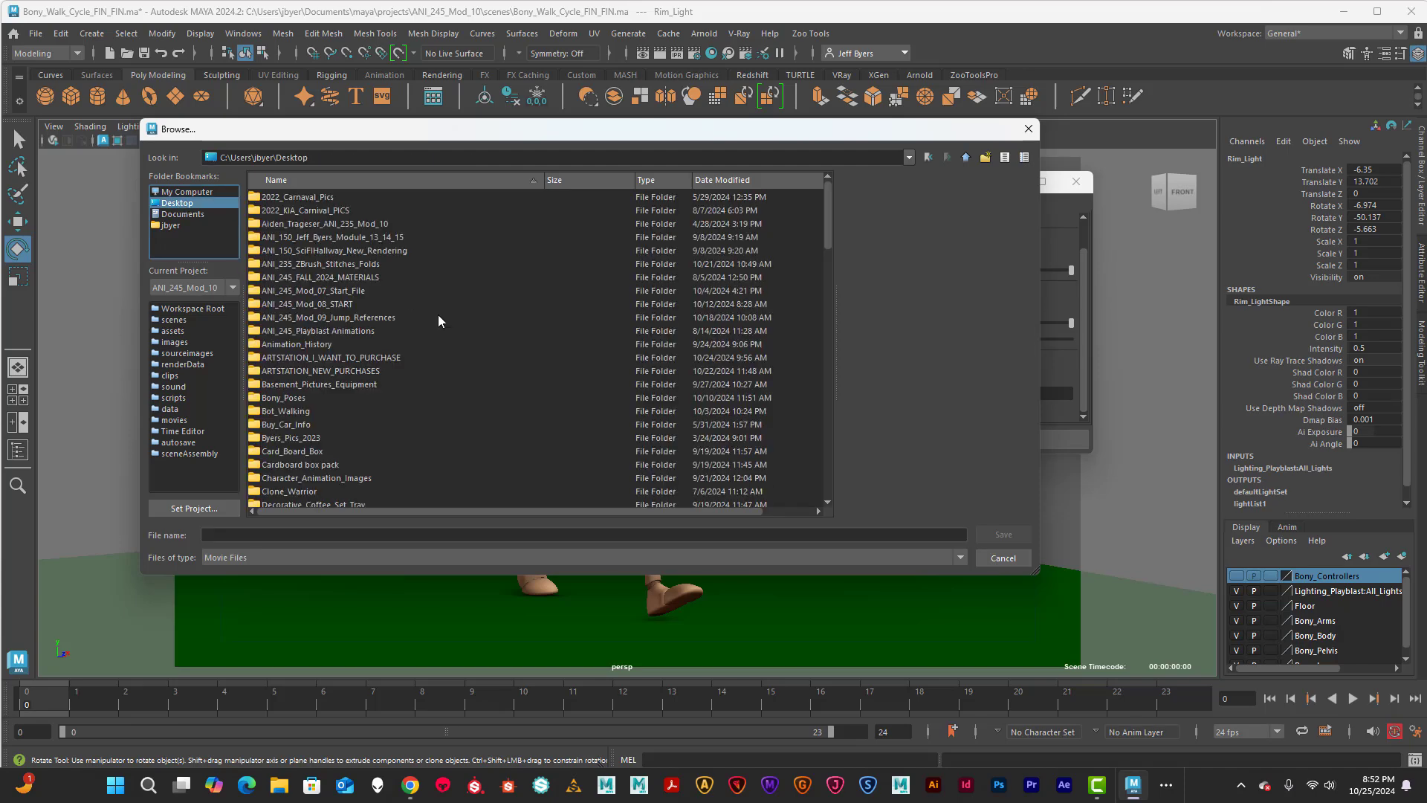
scroll(439, 321, "down", 2)
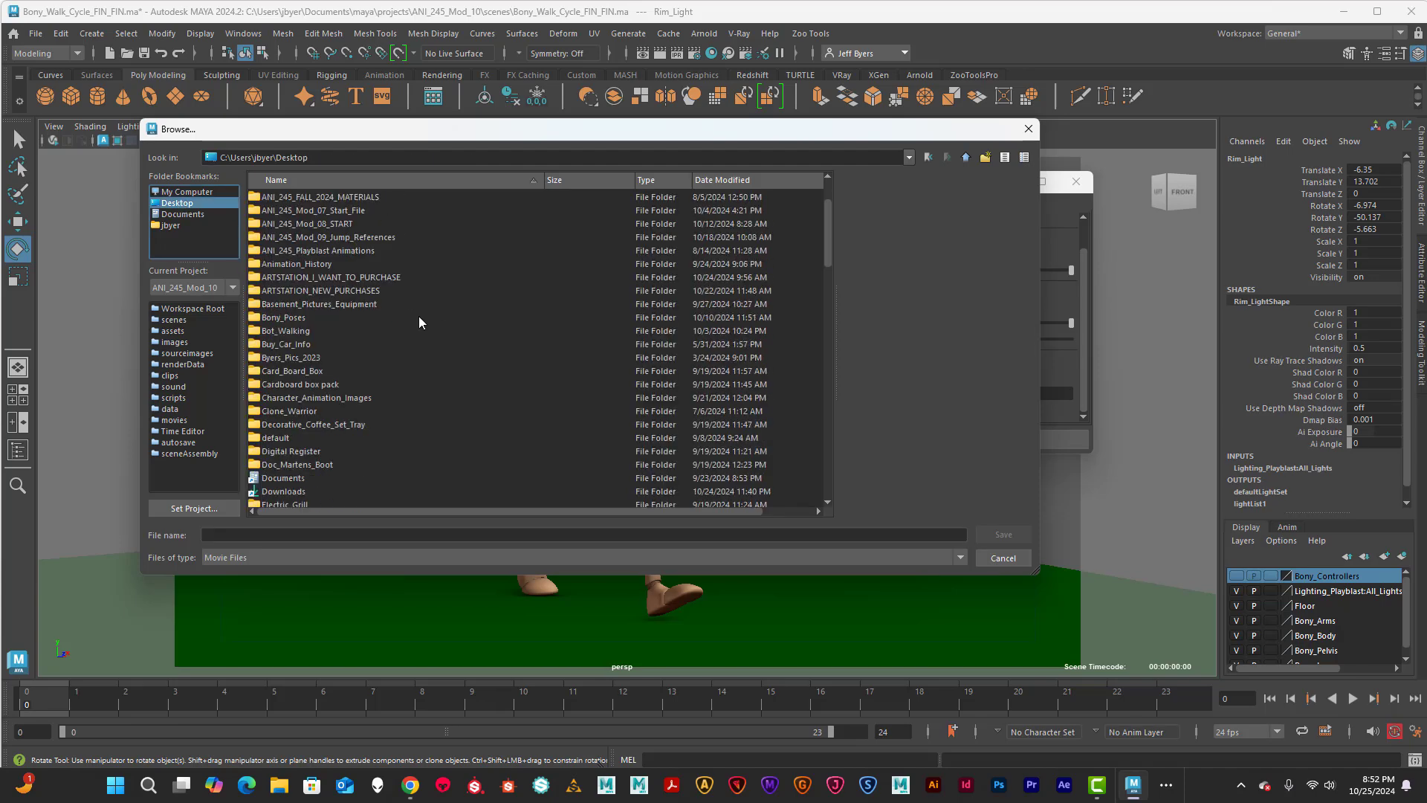
scroll(420, 322, "down", 1)
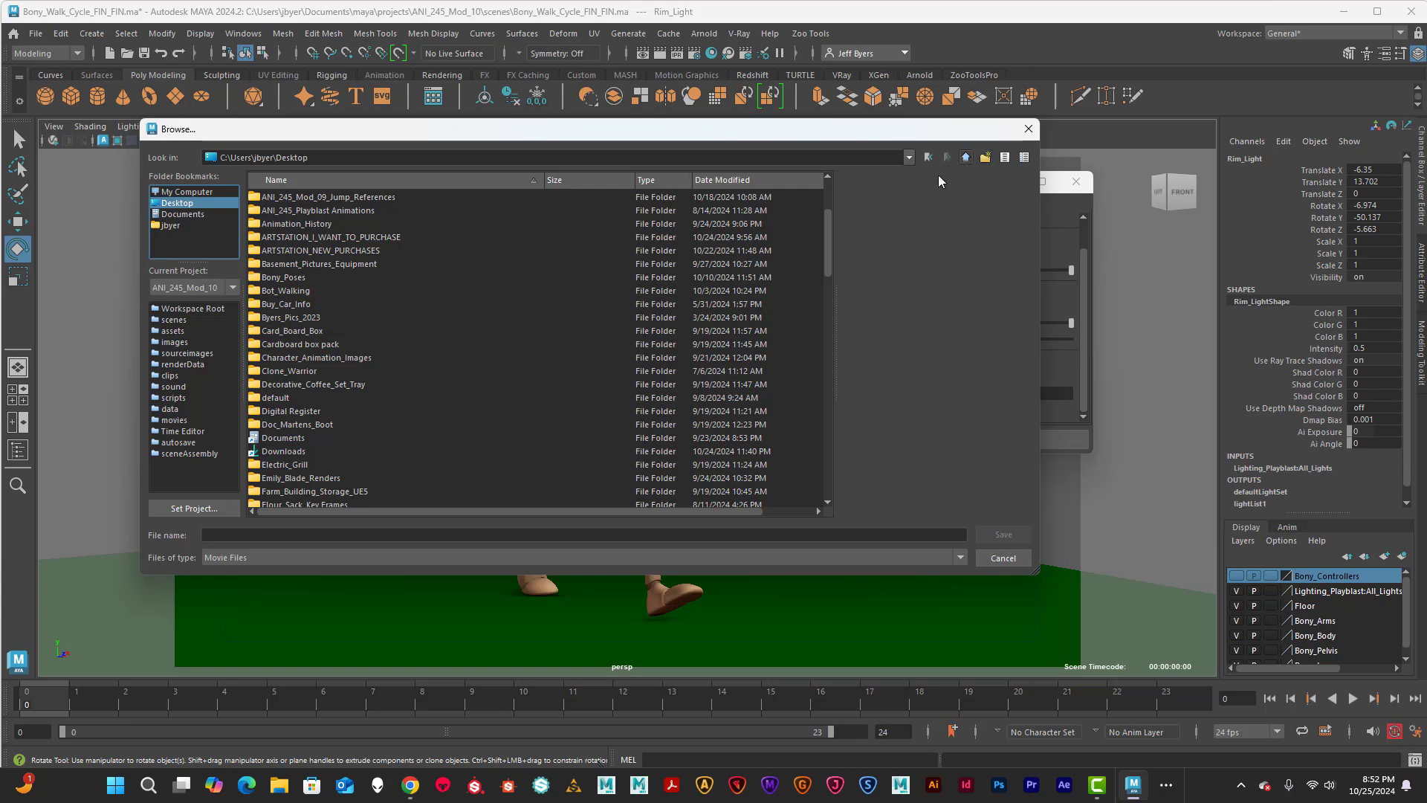
left_click(986, 157)
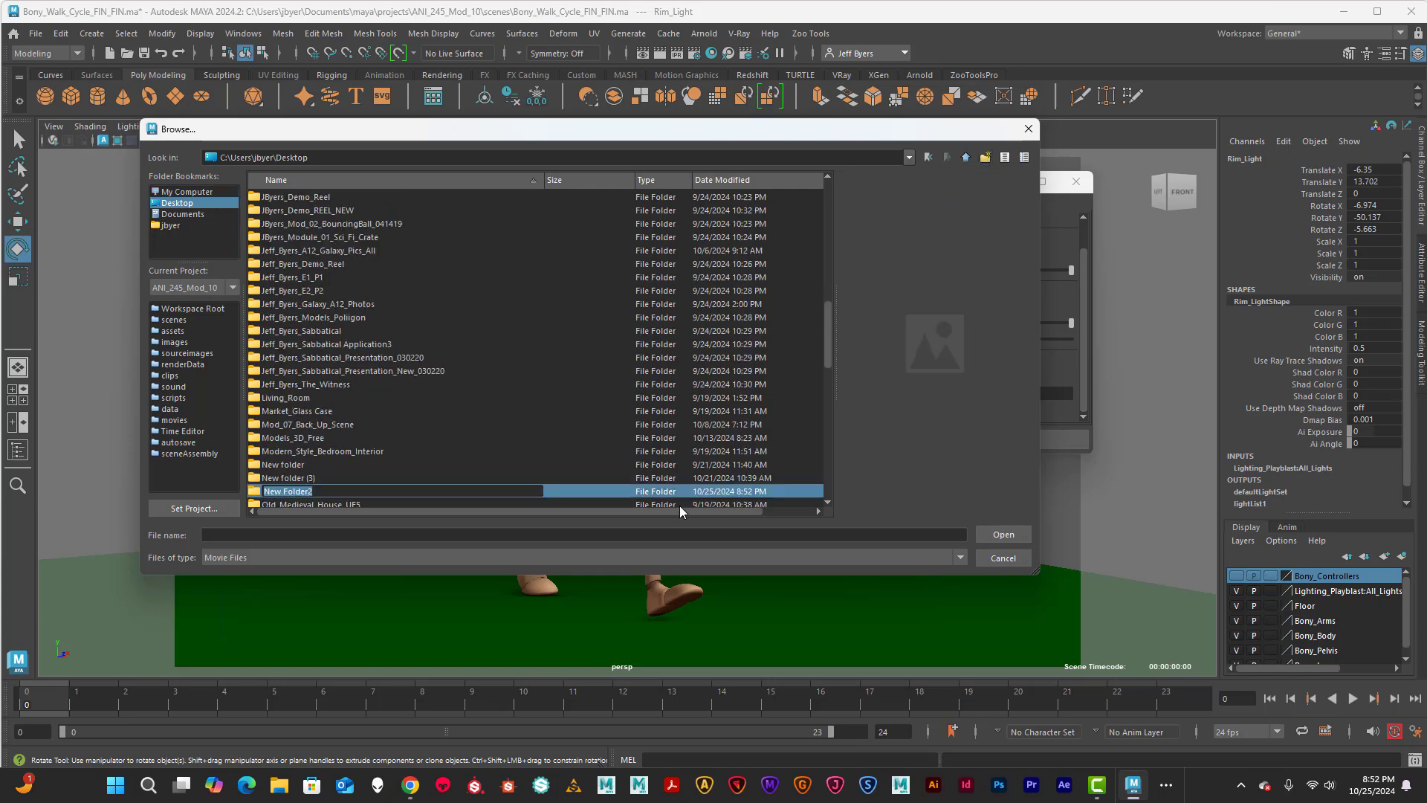
double_click(296, 492)
left_click_drag(350, 492, 260, 491)
type("ANI 245_Mod_10")
double_click(315, 494)
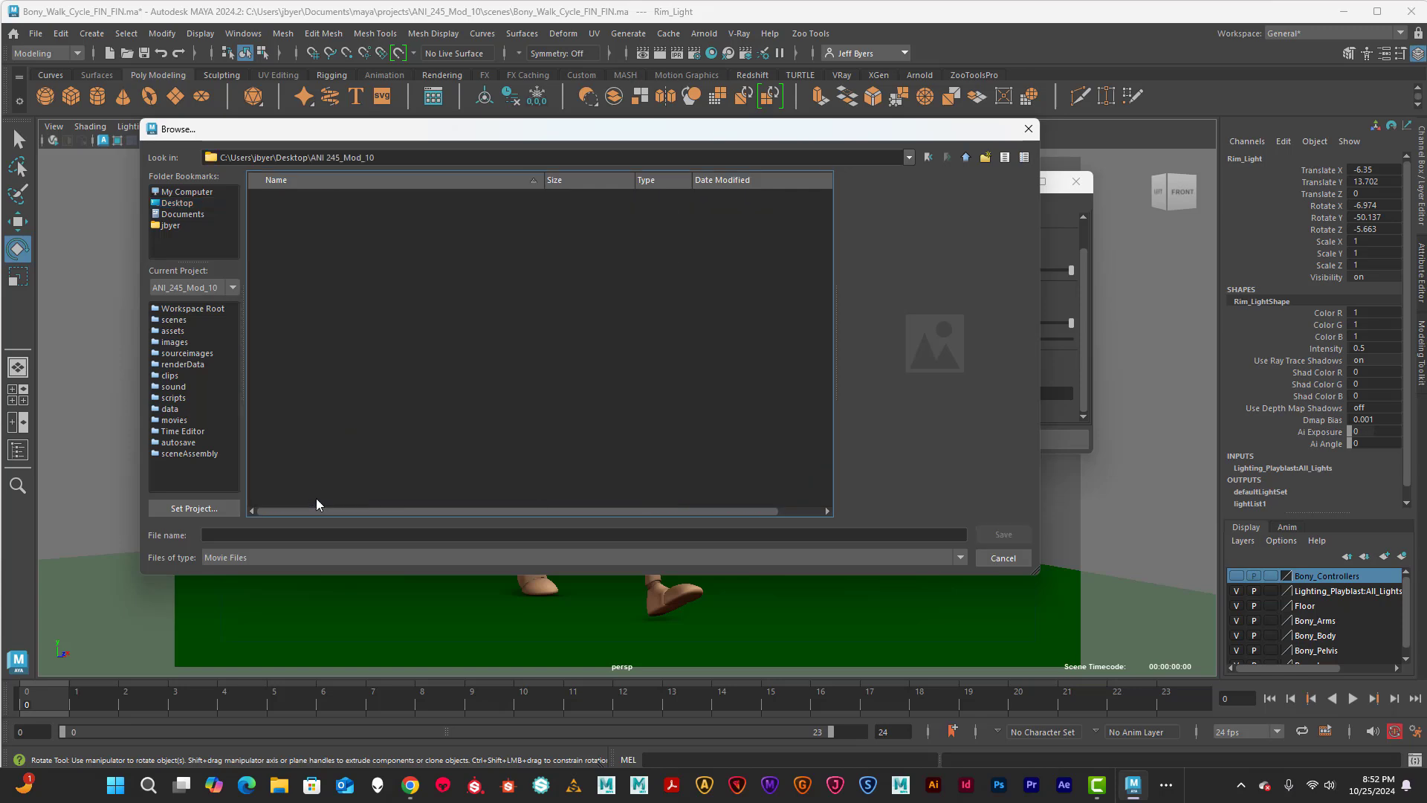
Set the movie file name to Bony_Walk_Cycle_Front_Persp in the ANI 245_Mod_10 folder and save the output path
left_click(242, 535)
key("ctrl+v")
key("ctrl+v")
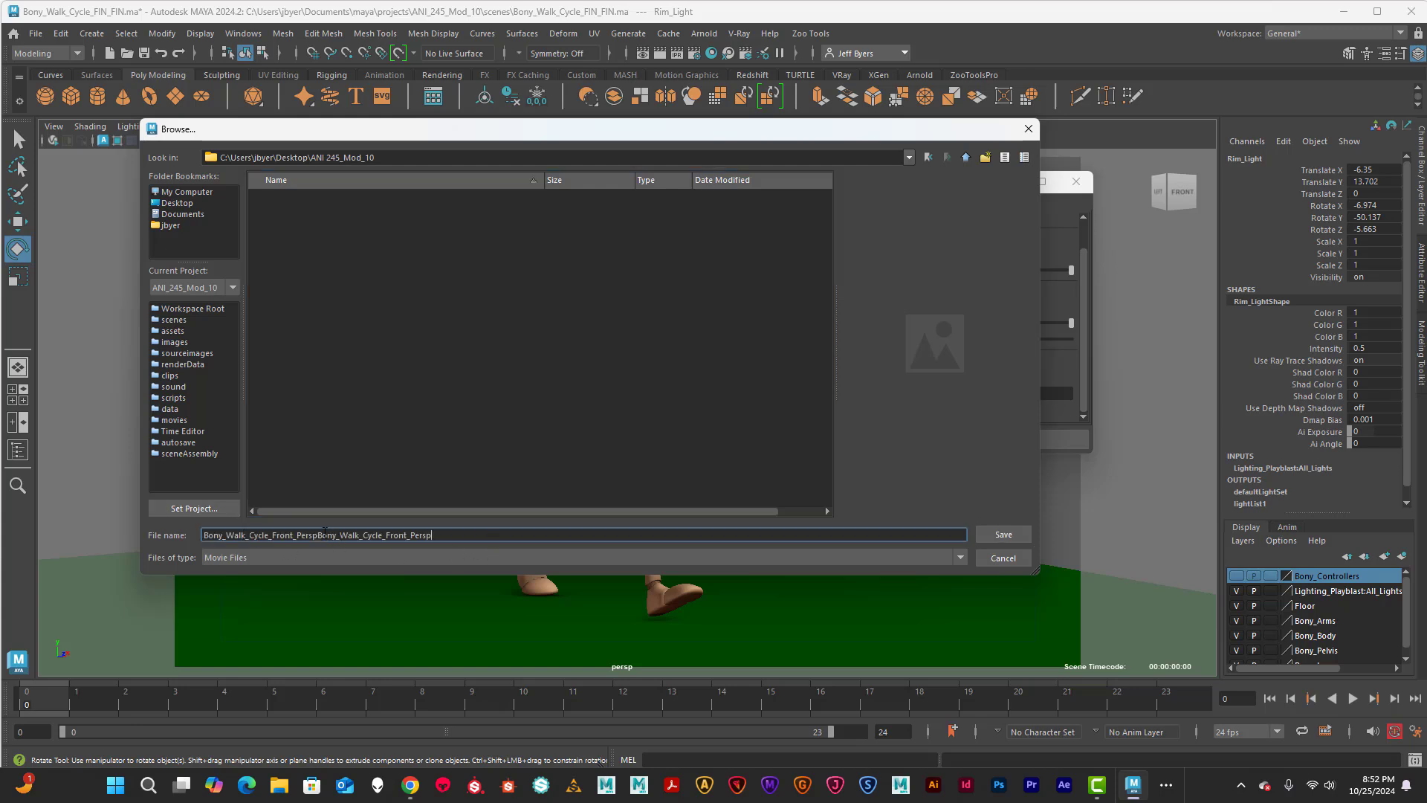
left_click_drag(318, 535, 184, 524)
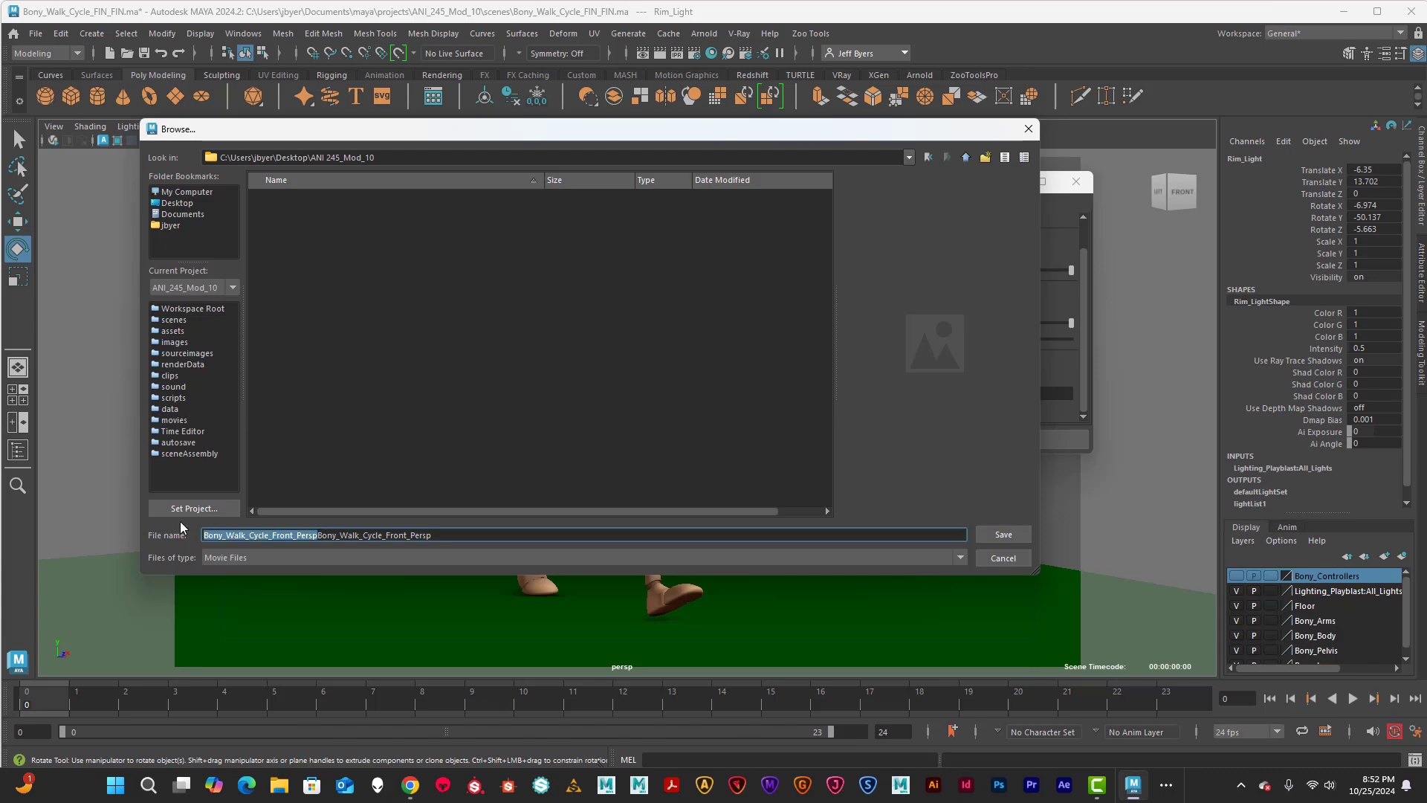
key("BackSpace")
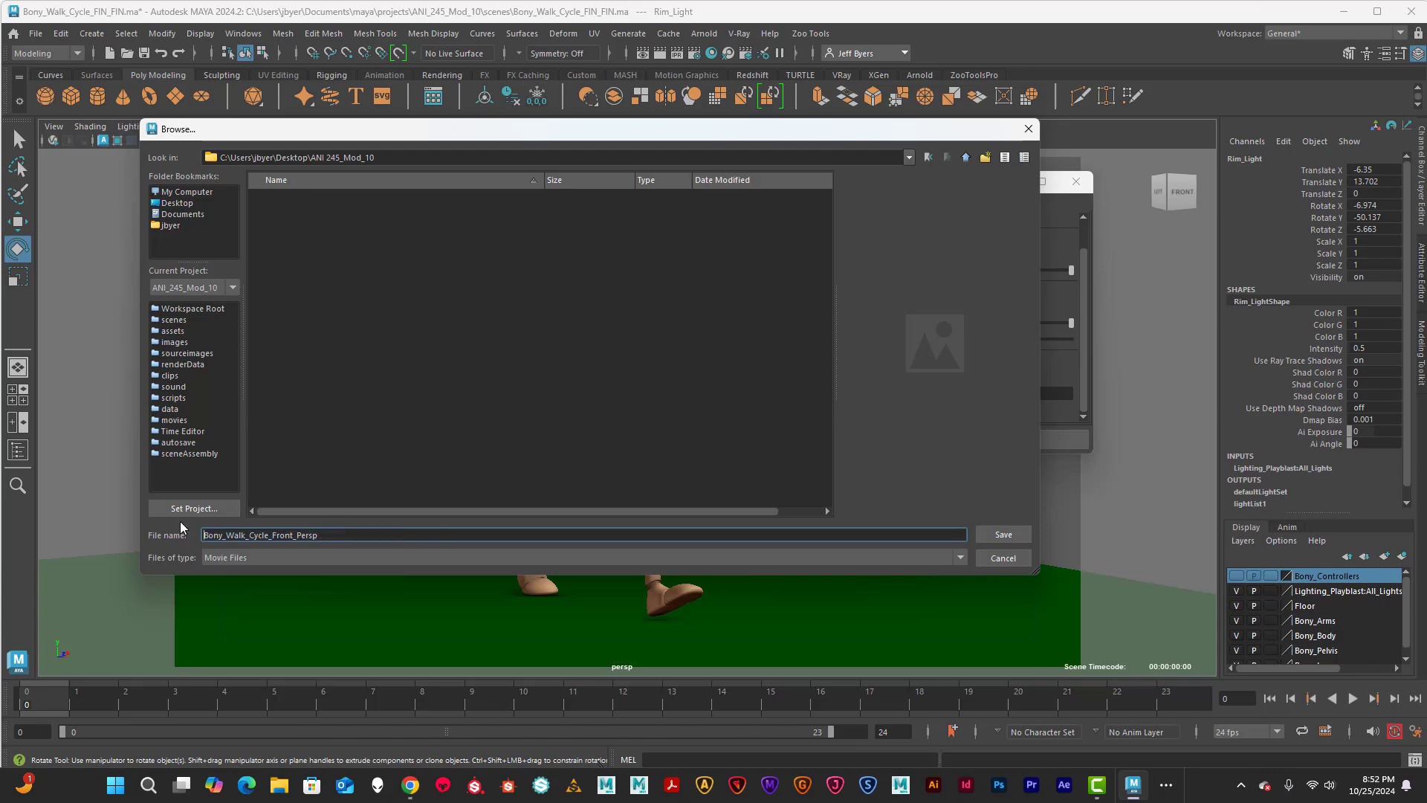
left_click(1013, 534)
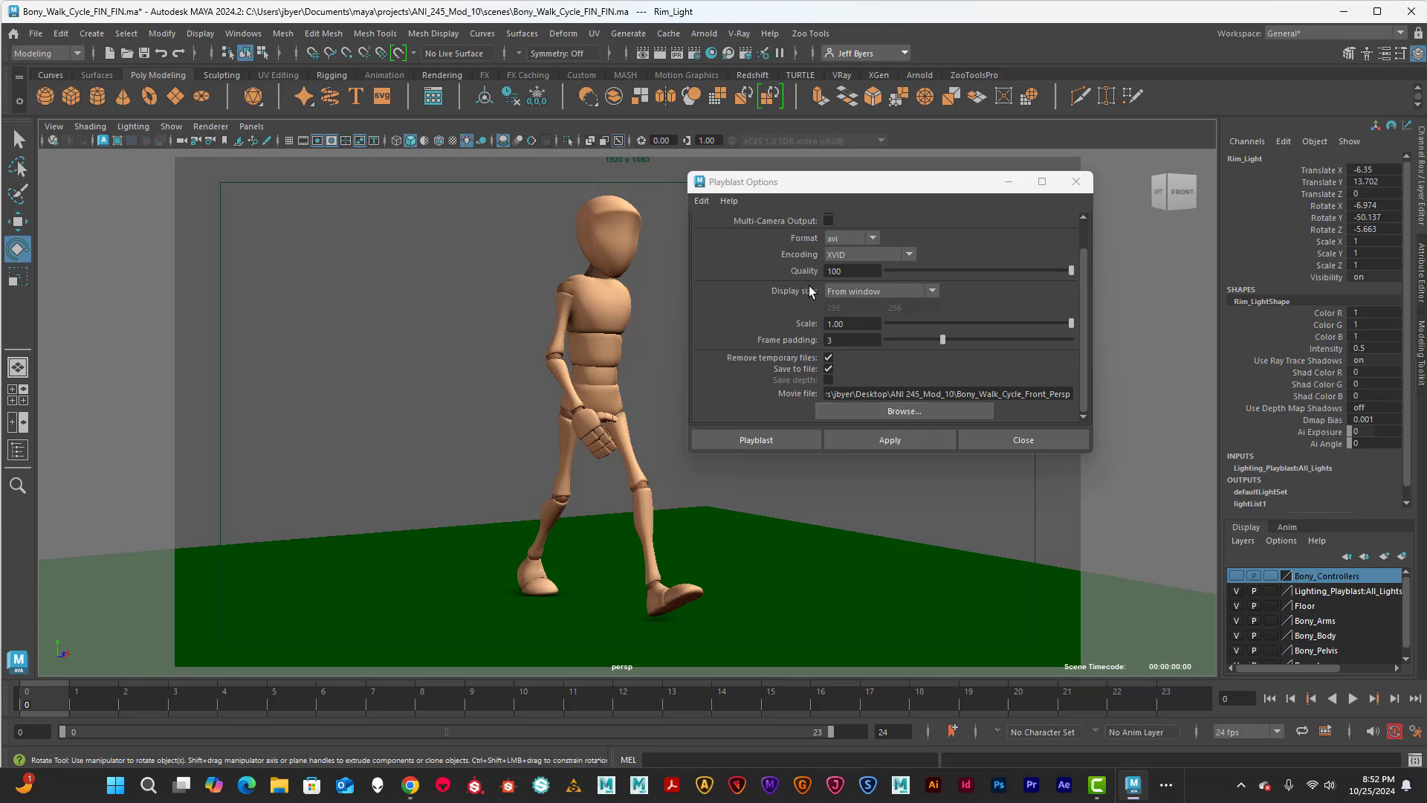
Playblast the front perspective view and play the resulting movie with repeat turned on
left_click(777, 438)
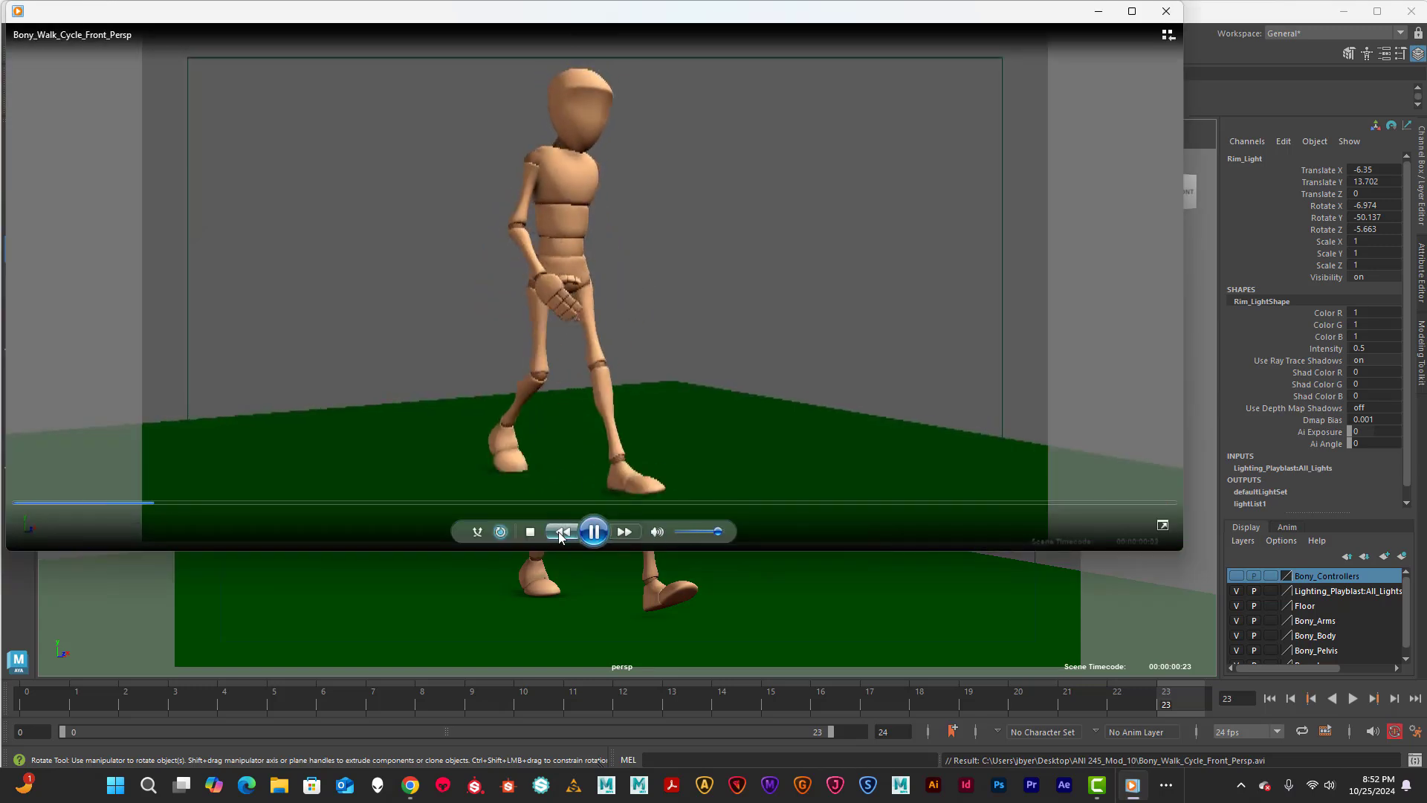
left_click(501, 534)
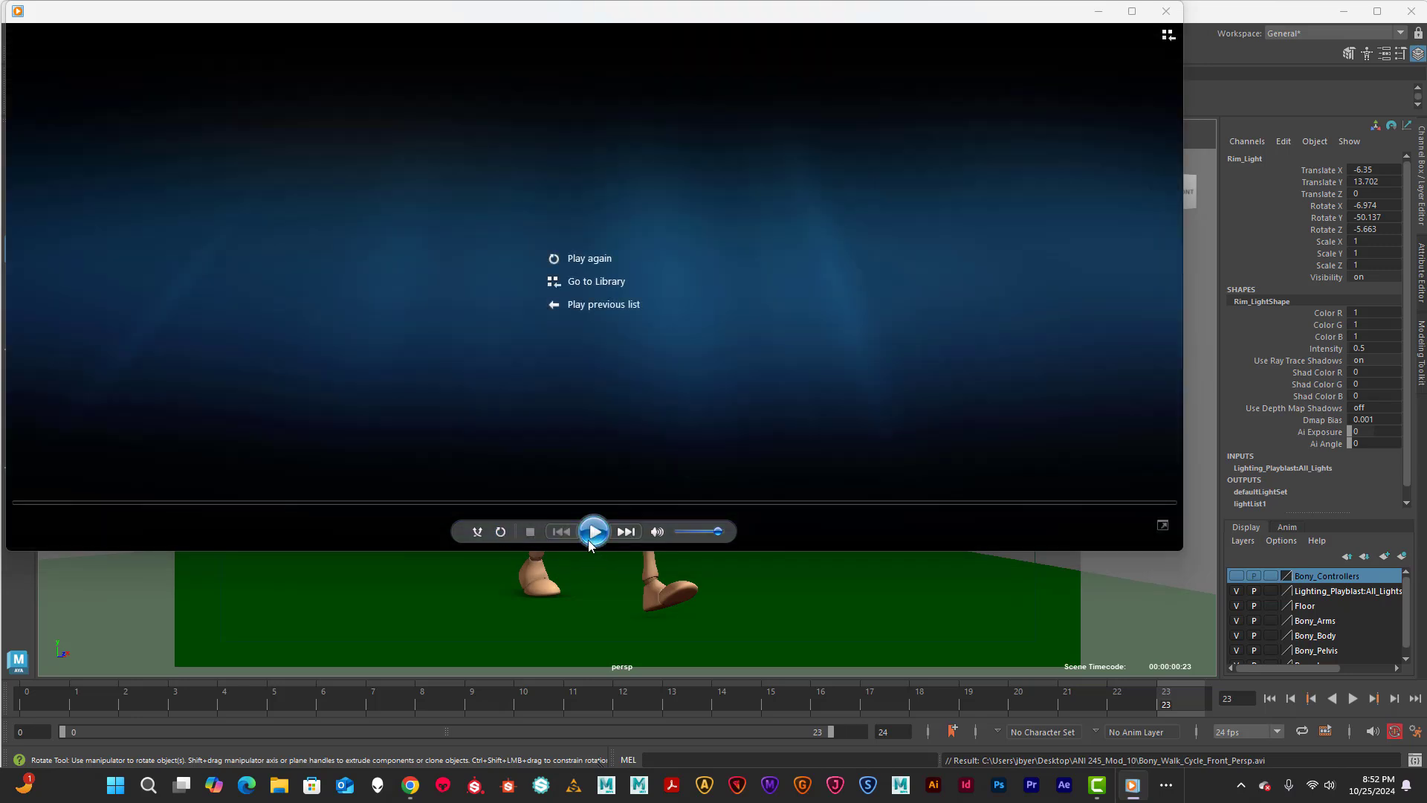
left_click(500, 531)
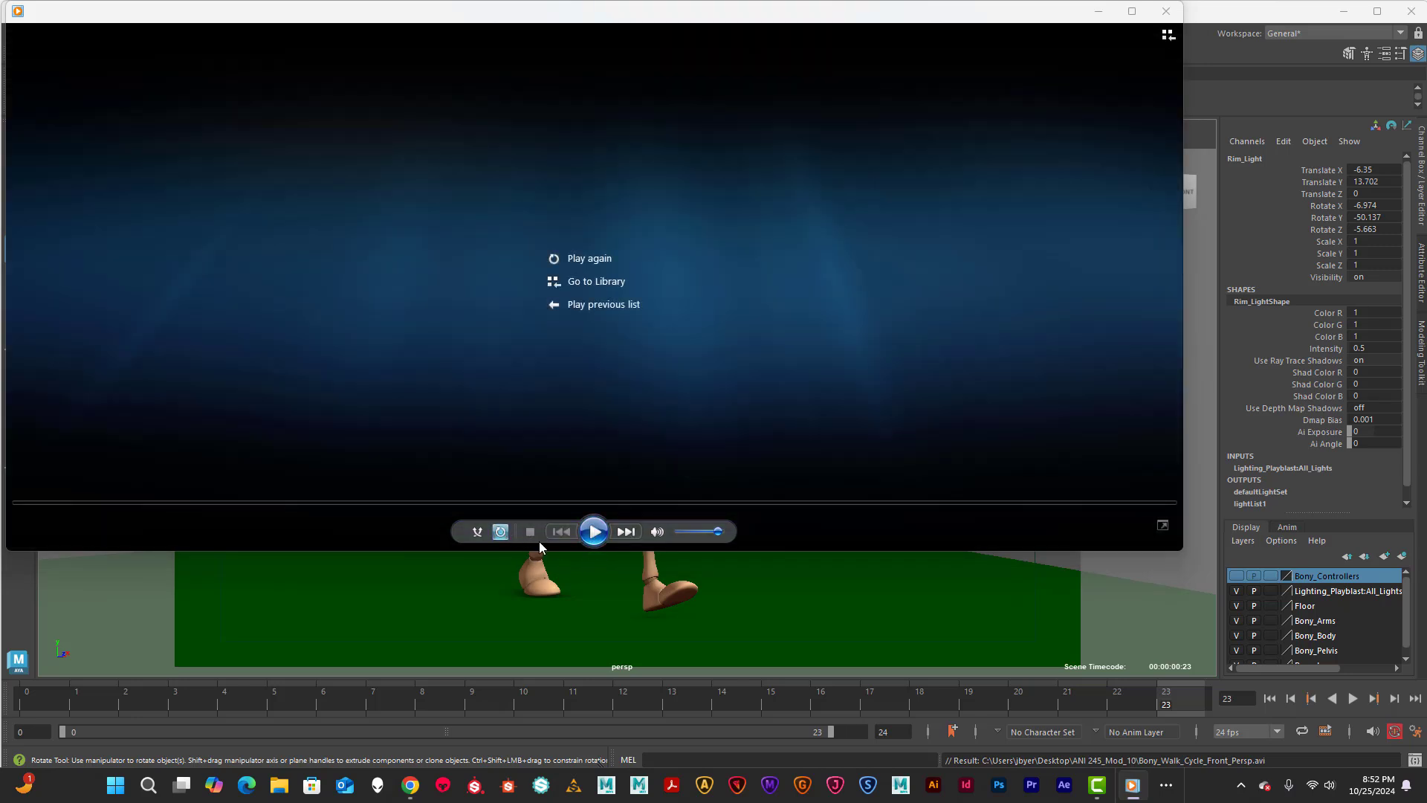
left_click(593, 532)
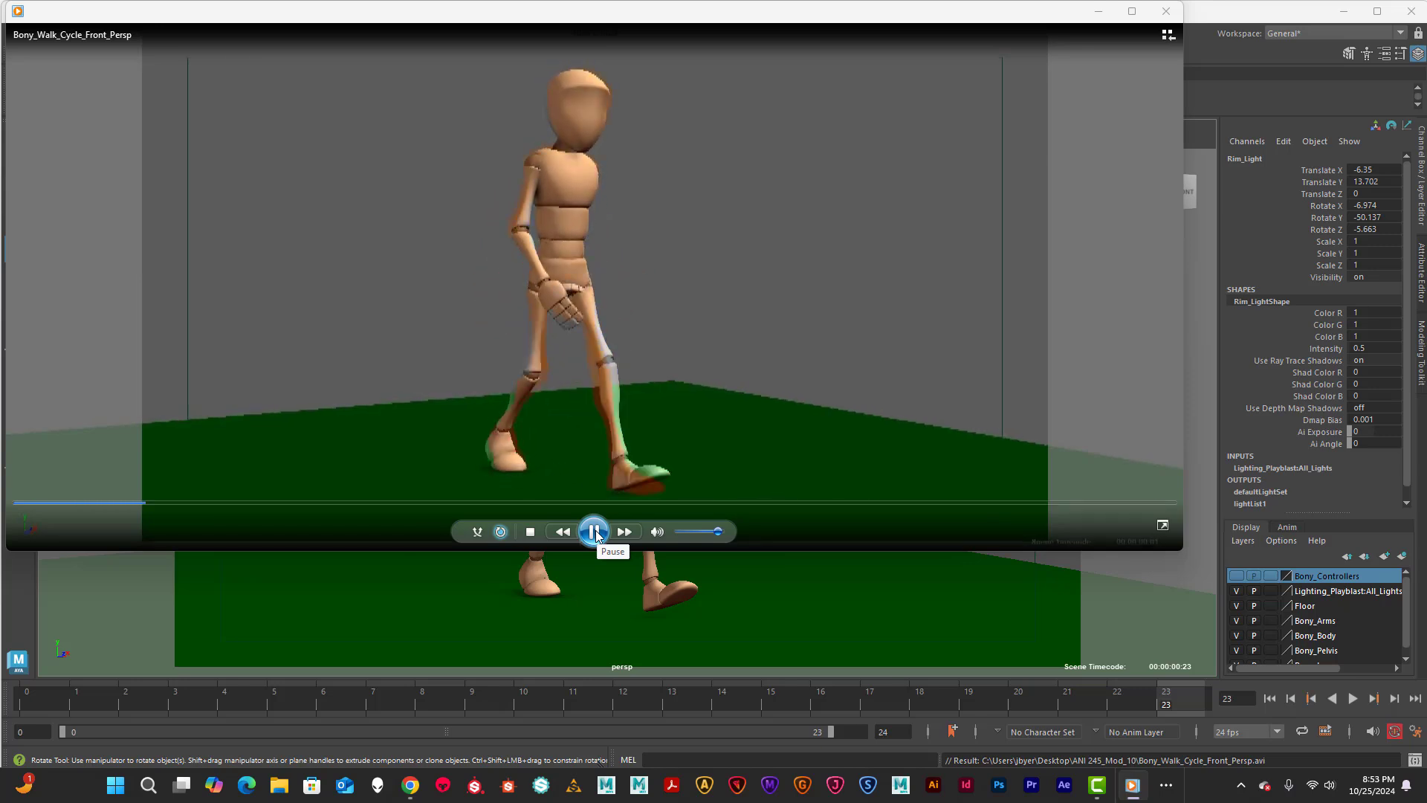
Pause and resume the looping playblast movie, move the player window aside and close the player
left_click(595, 532)
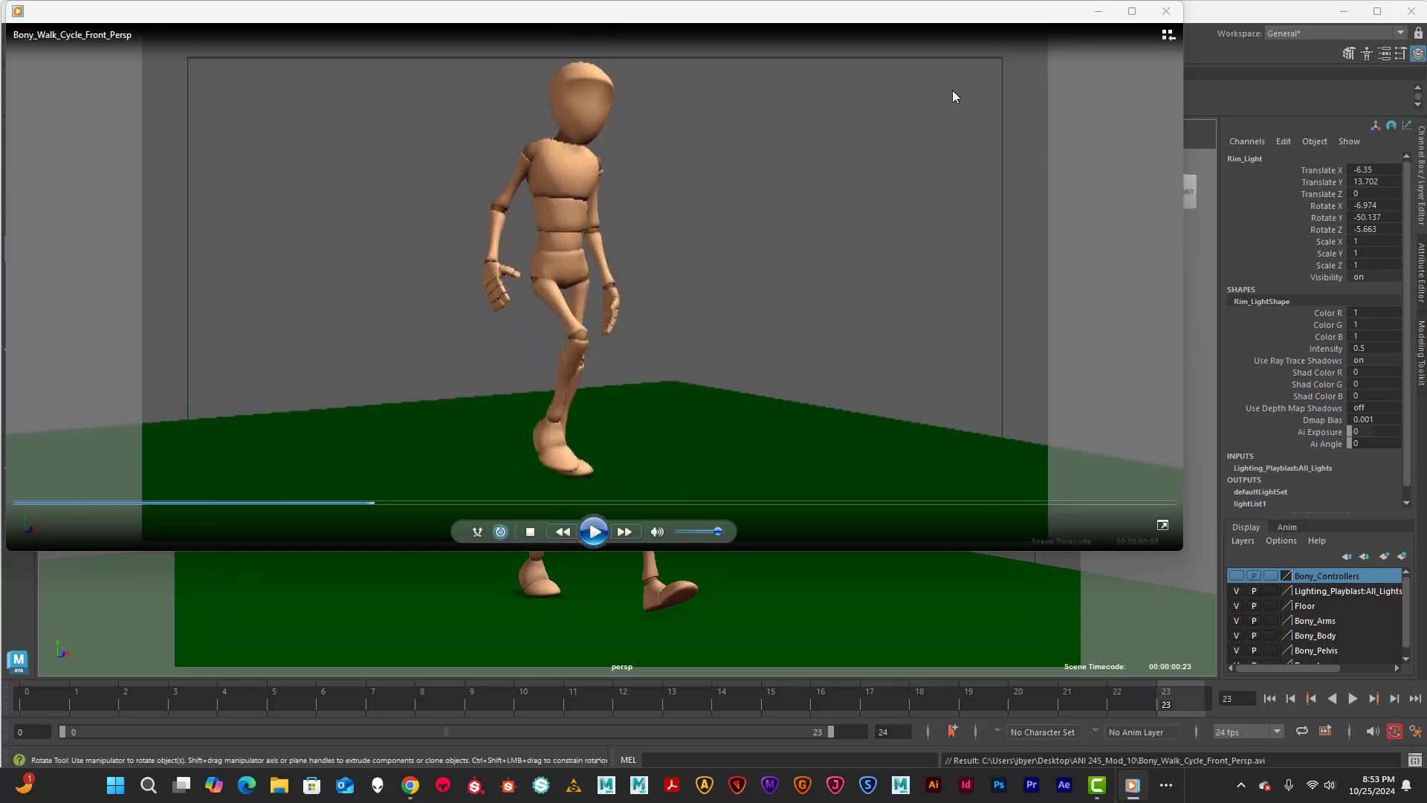
left_click_drag(1046, 20, 1043, 48)
left_click(592, 563)
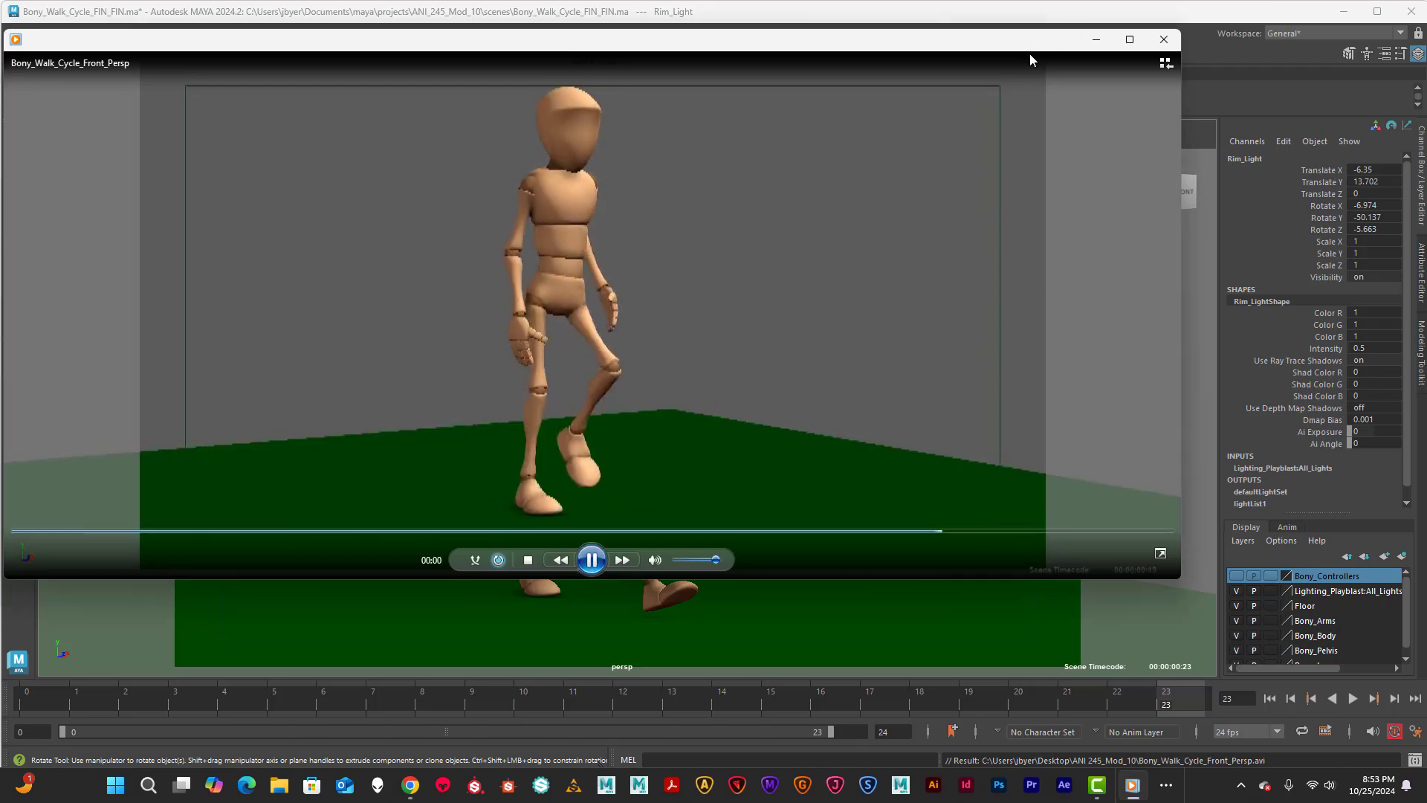
left_click_drag(1029, 47, 1104, 99)
left_click(1241, 93)
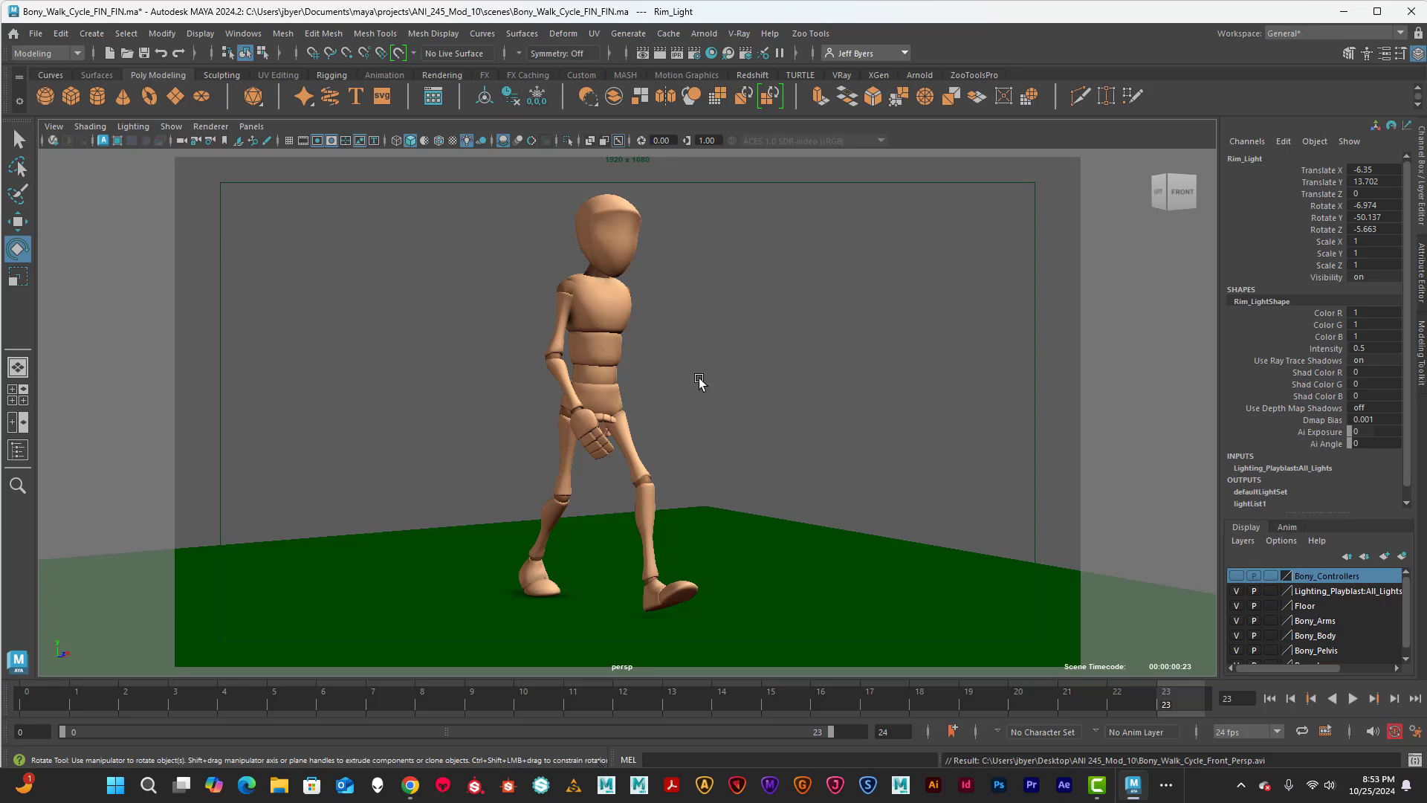
Enlarge the side view to full size, preview the walk cycle there and return the timeline to frame 0
key("space")
key("space")
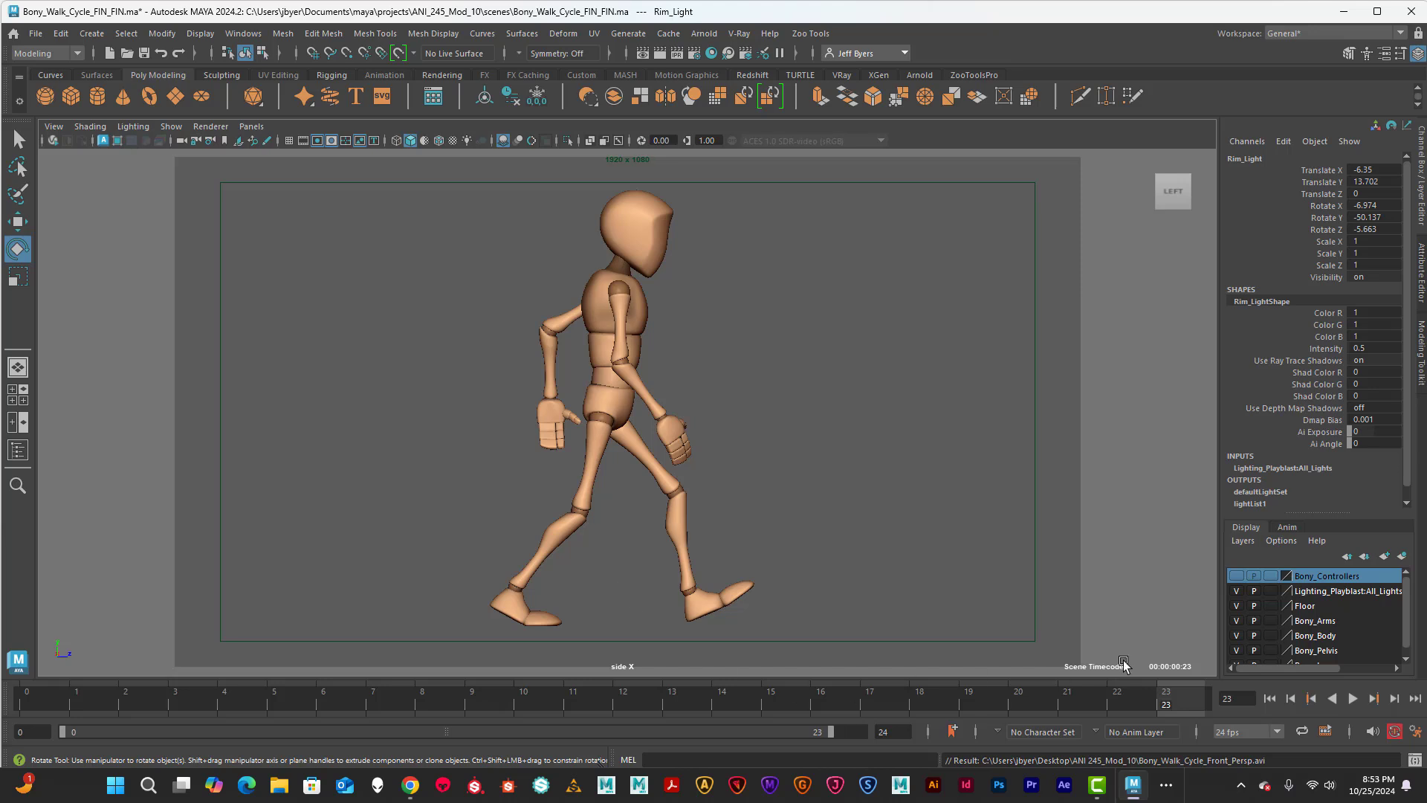
left_click(1353, 698)
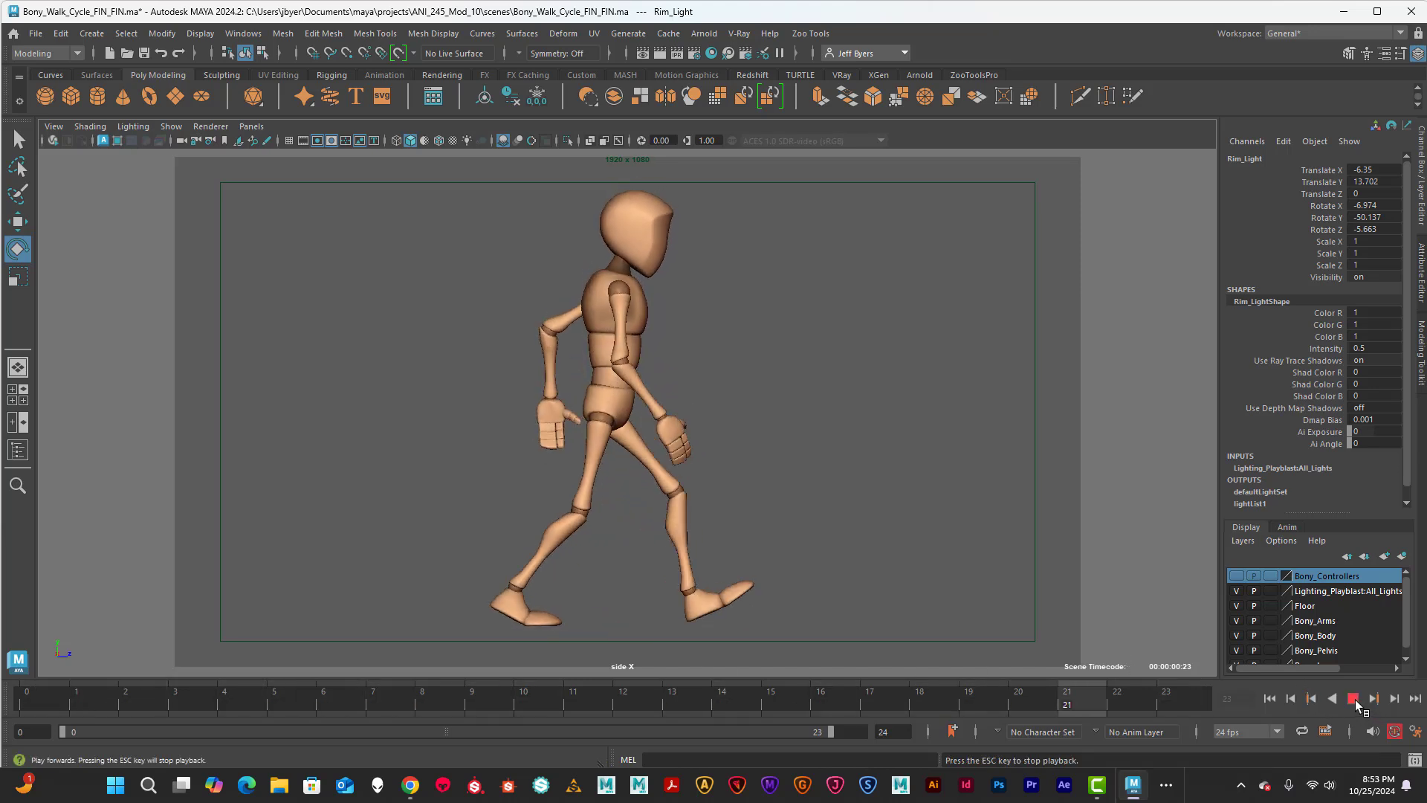
left_click(1352, 699)
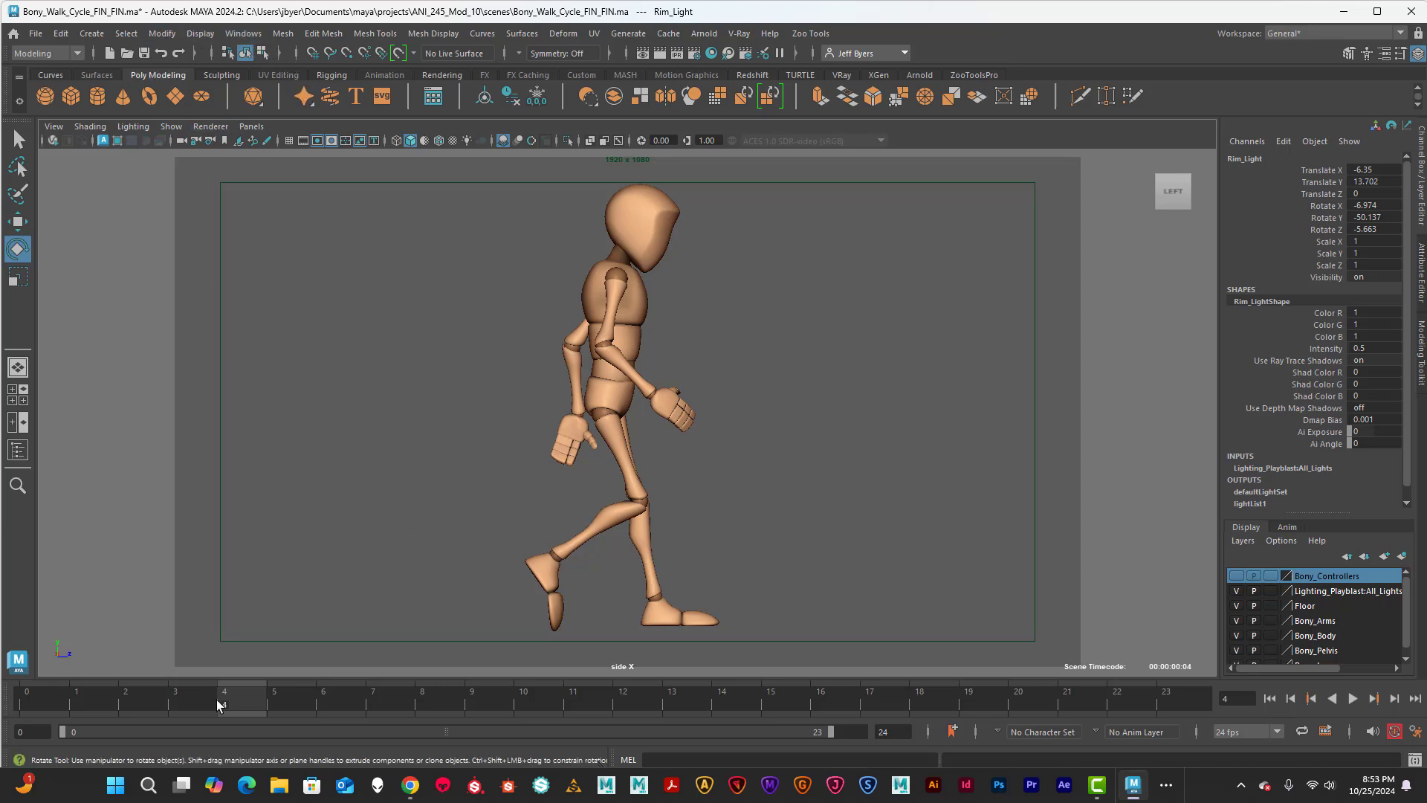
left_click_drag(219, 704, 6, 669)
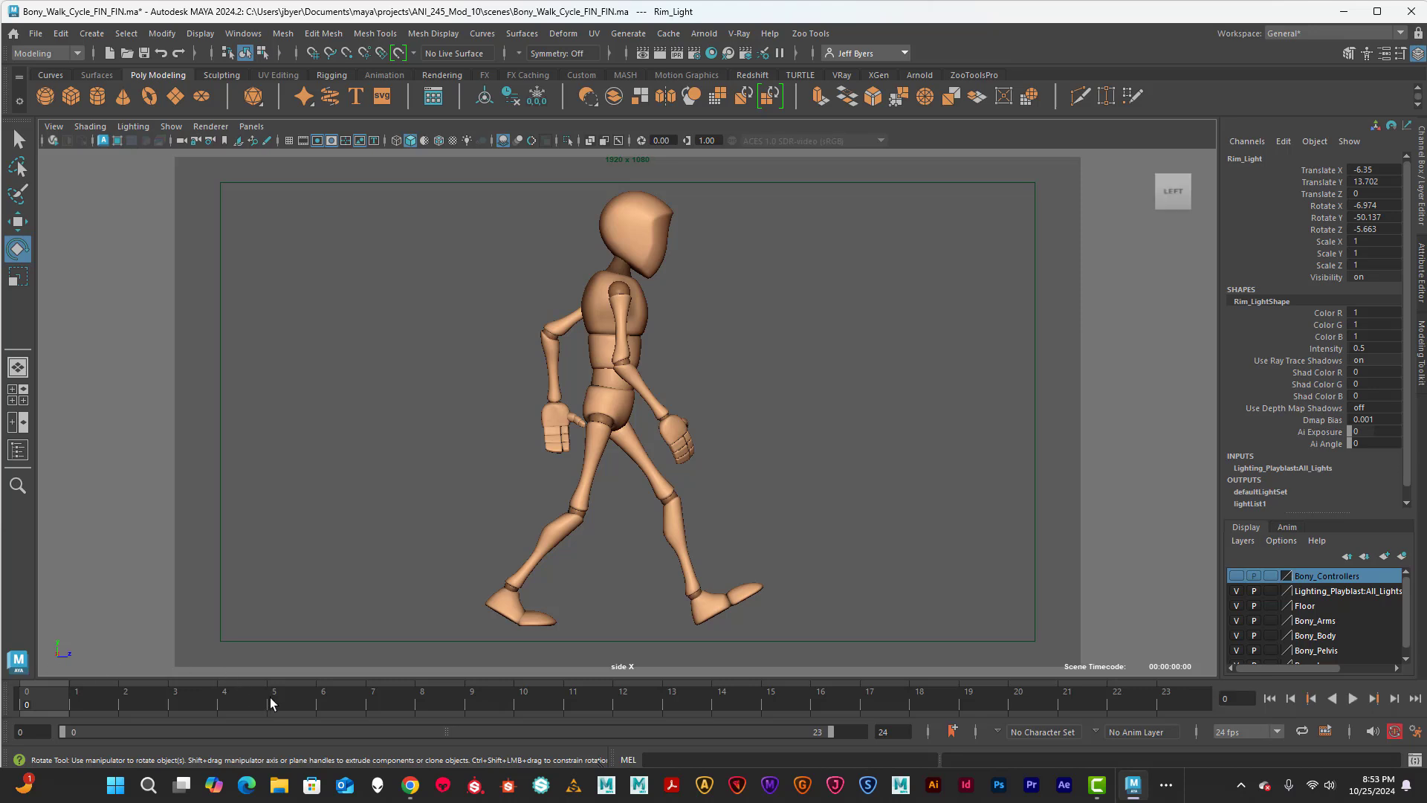
Review the timeline's Playblast options for the side view and close them without playblasting
right_click(313, 697)
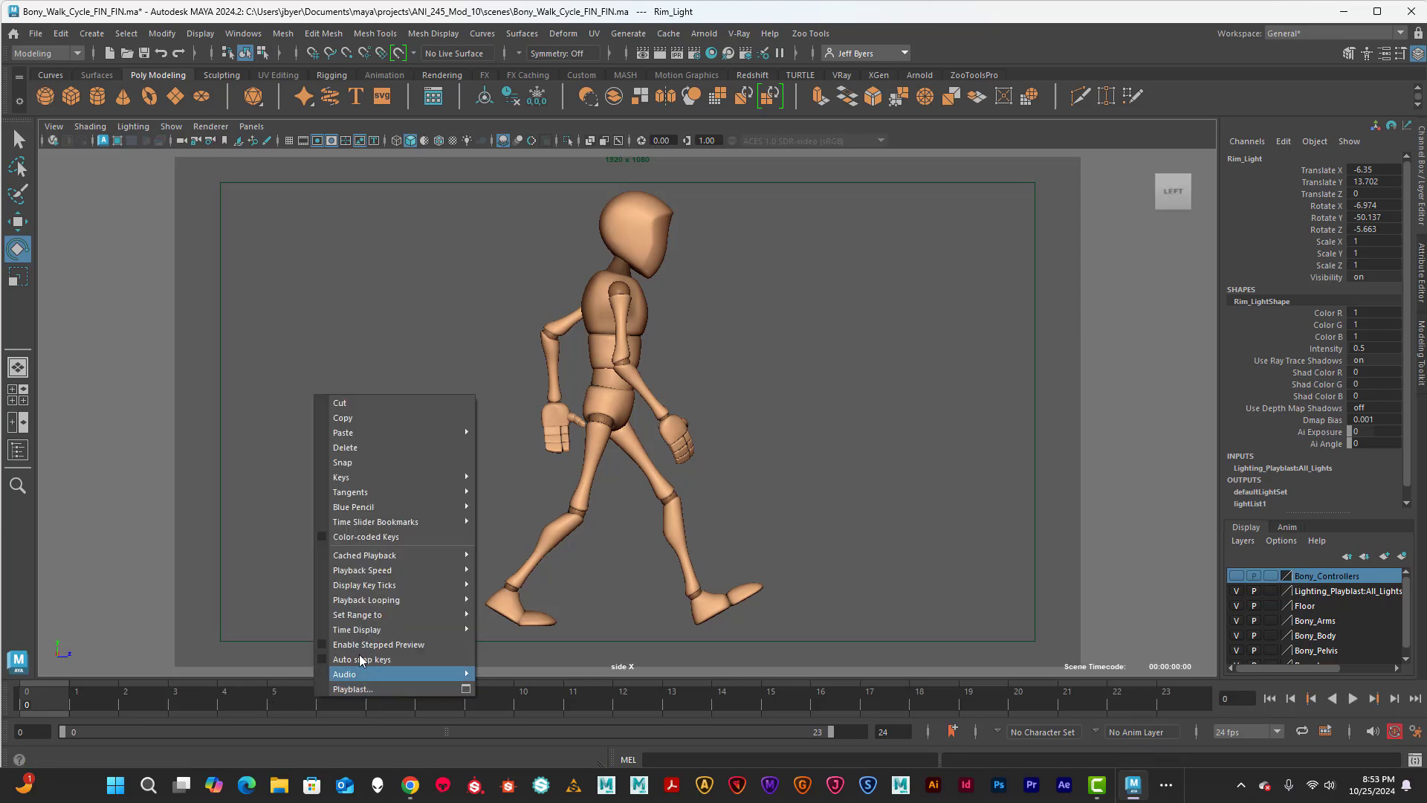
left_click(466, 690)
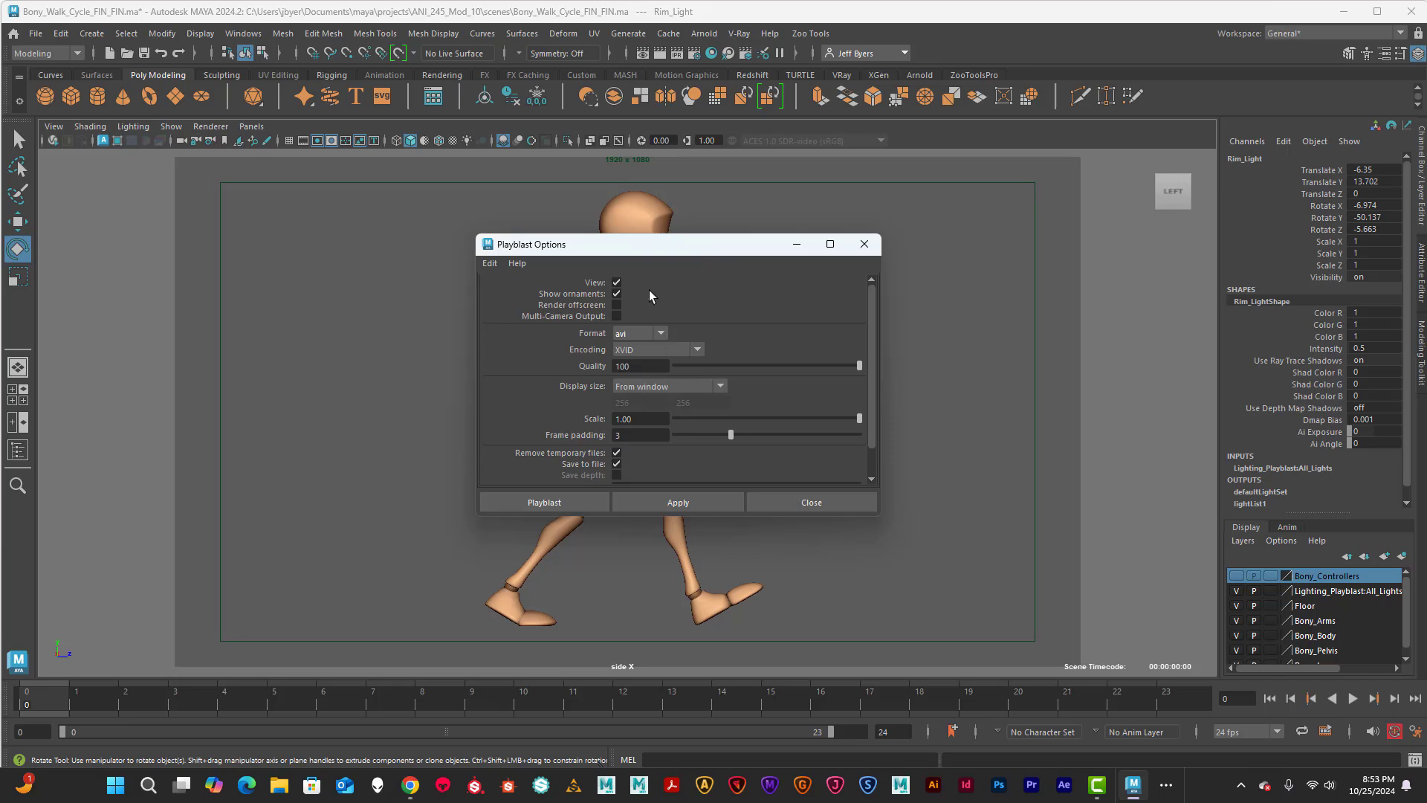
left_click(863, 244)
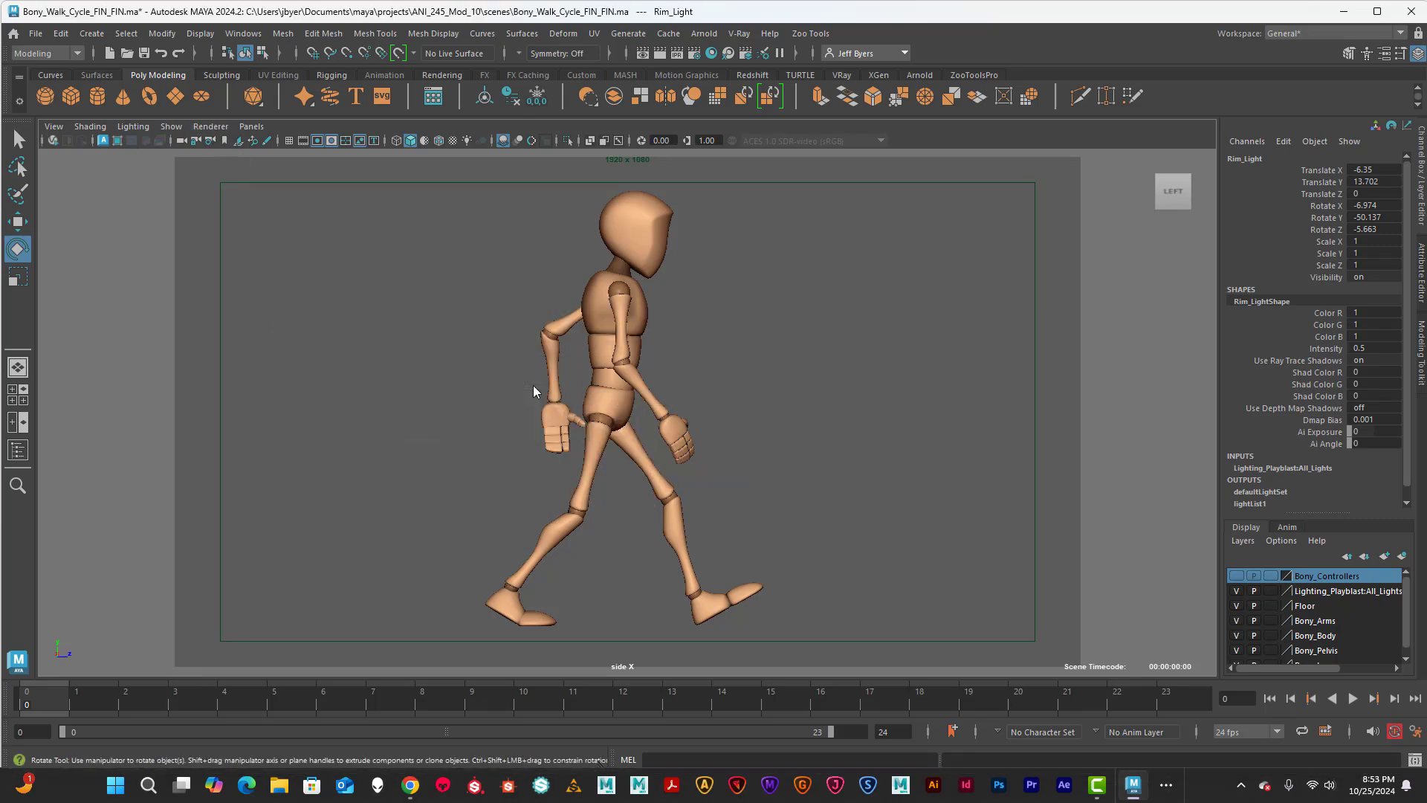
Check the front view at full size and return to the full-size perspective view
key("space")
key("space")
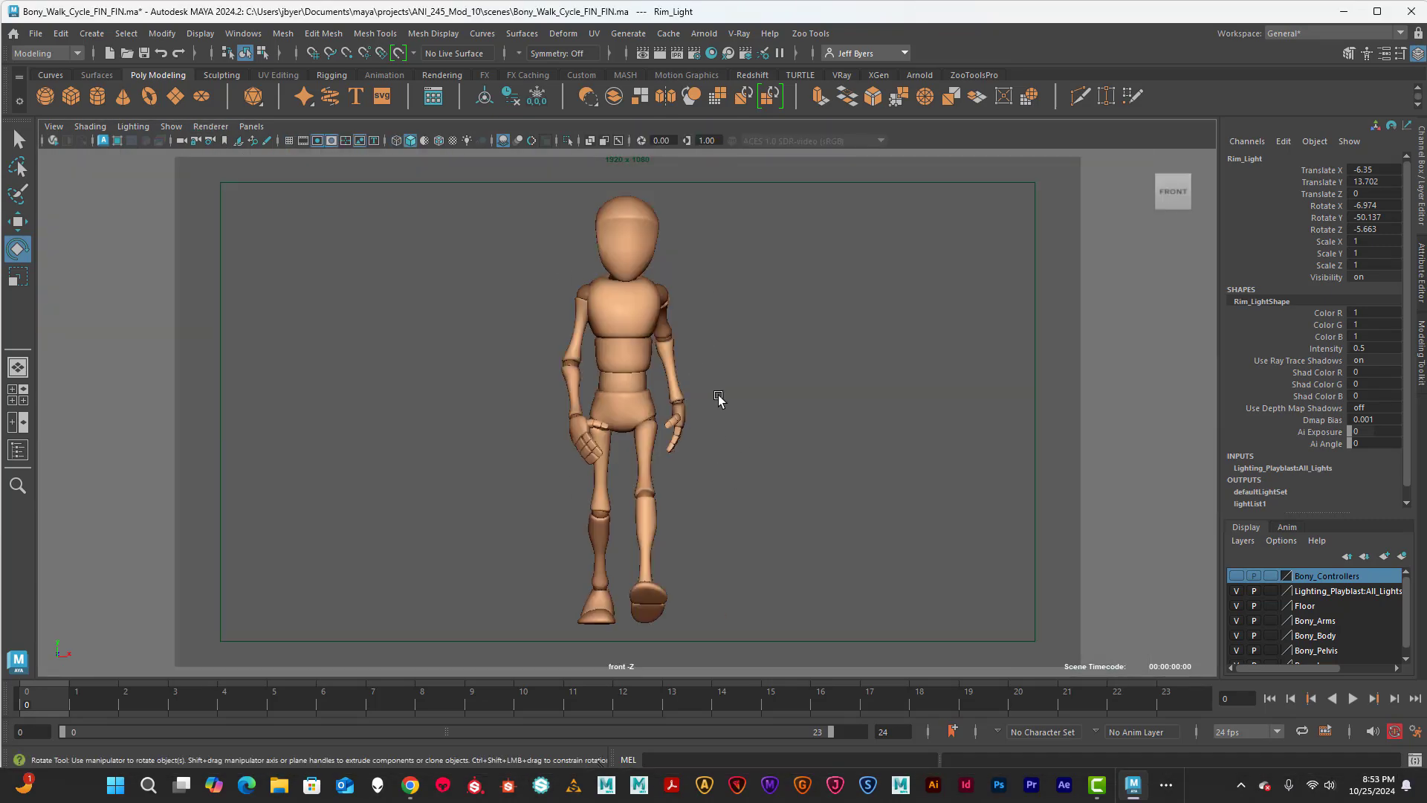
key("space")
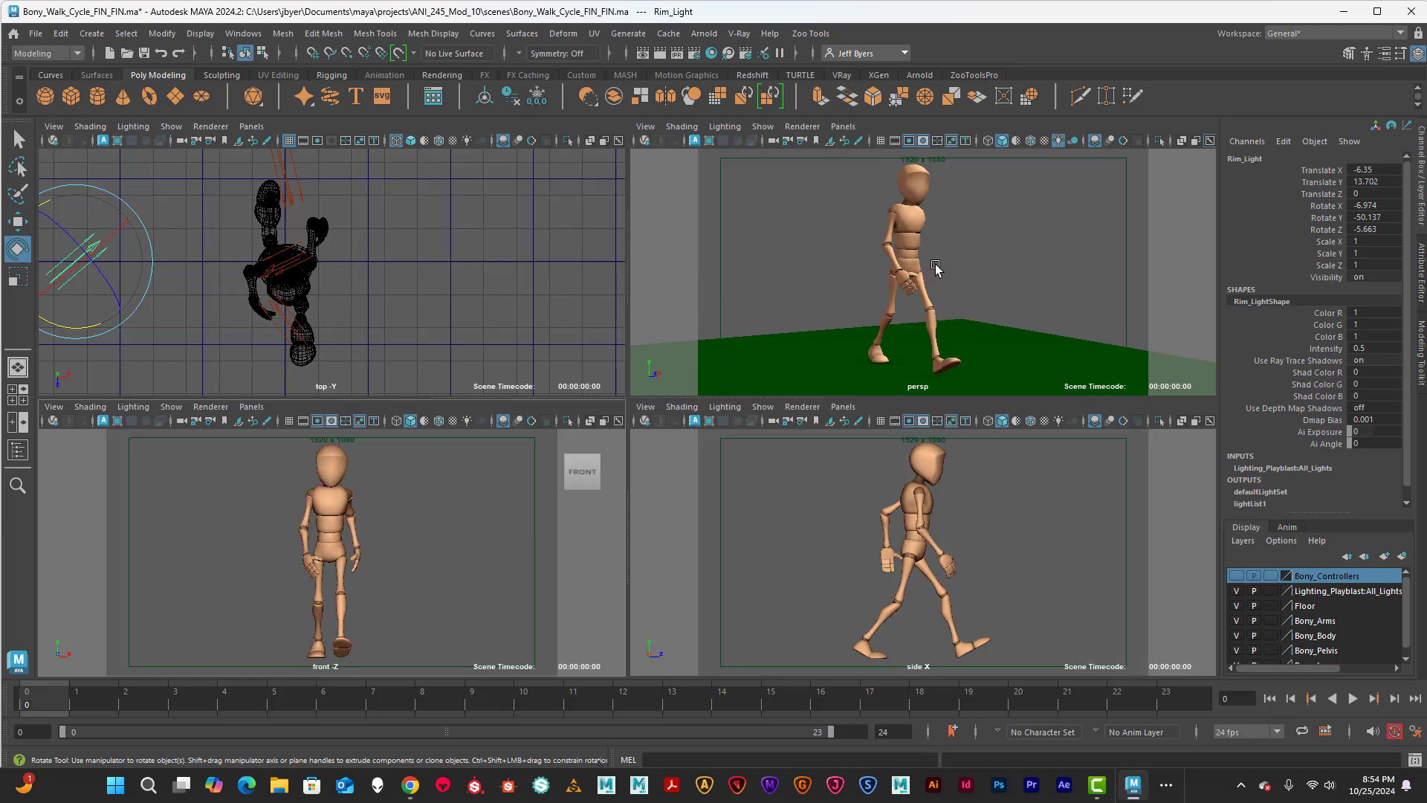
key("space")
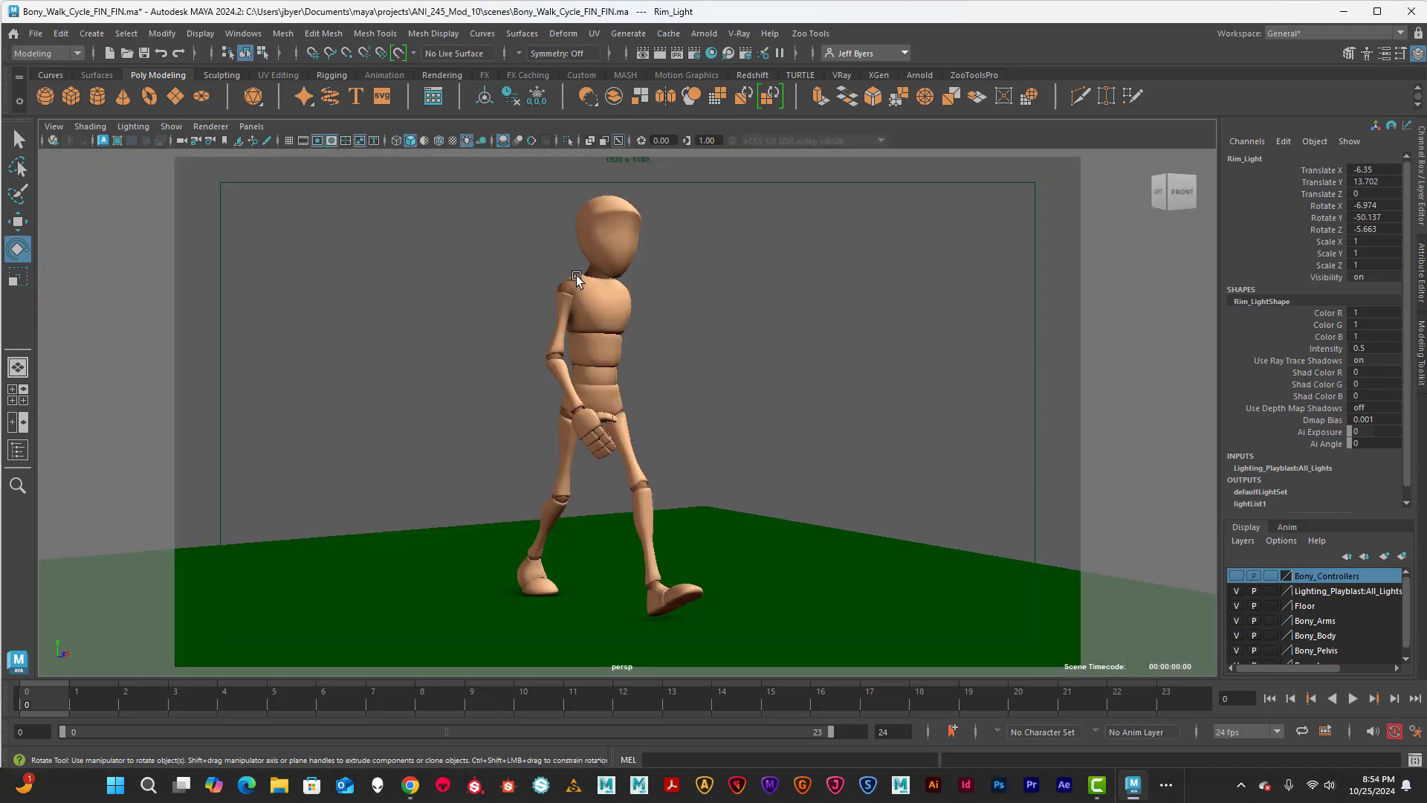
Switch the perspective view to the Back_Persp bookmark
left_click(53, 126)
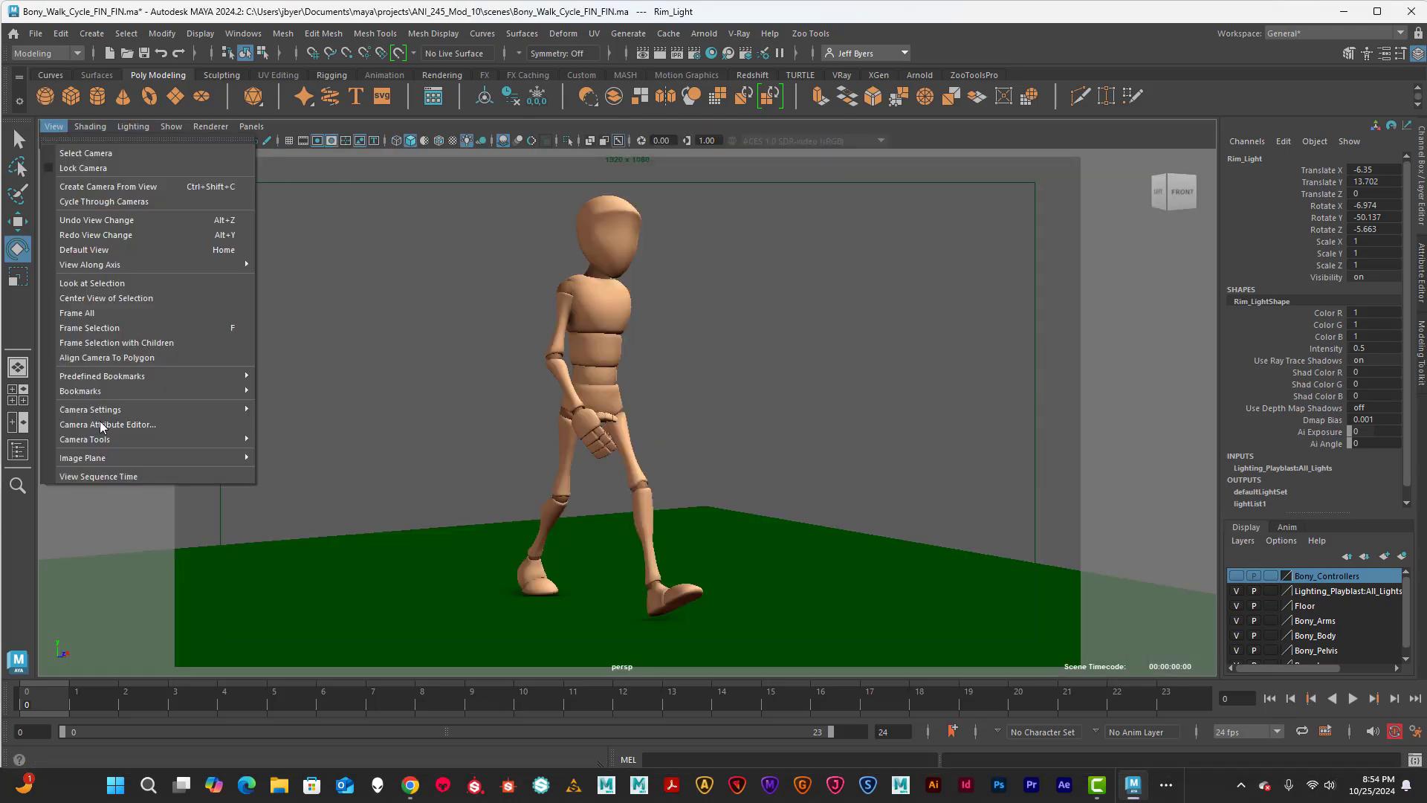
mouse_move(97, 391)
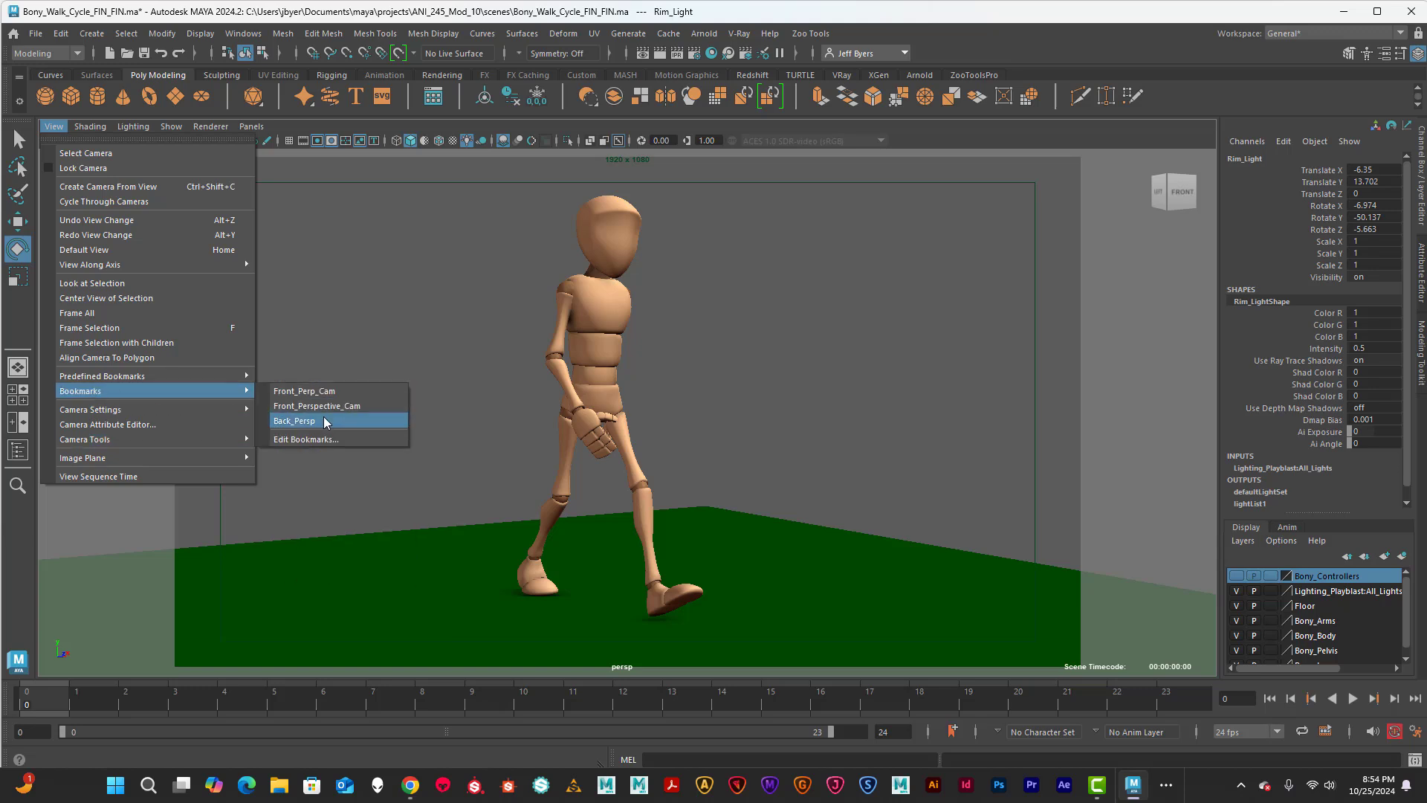
left_click(315, 425)
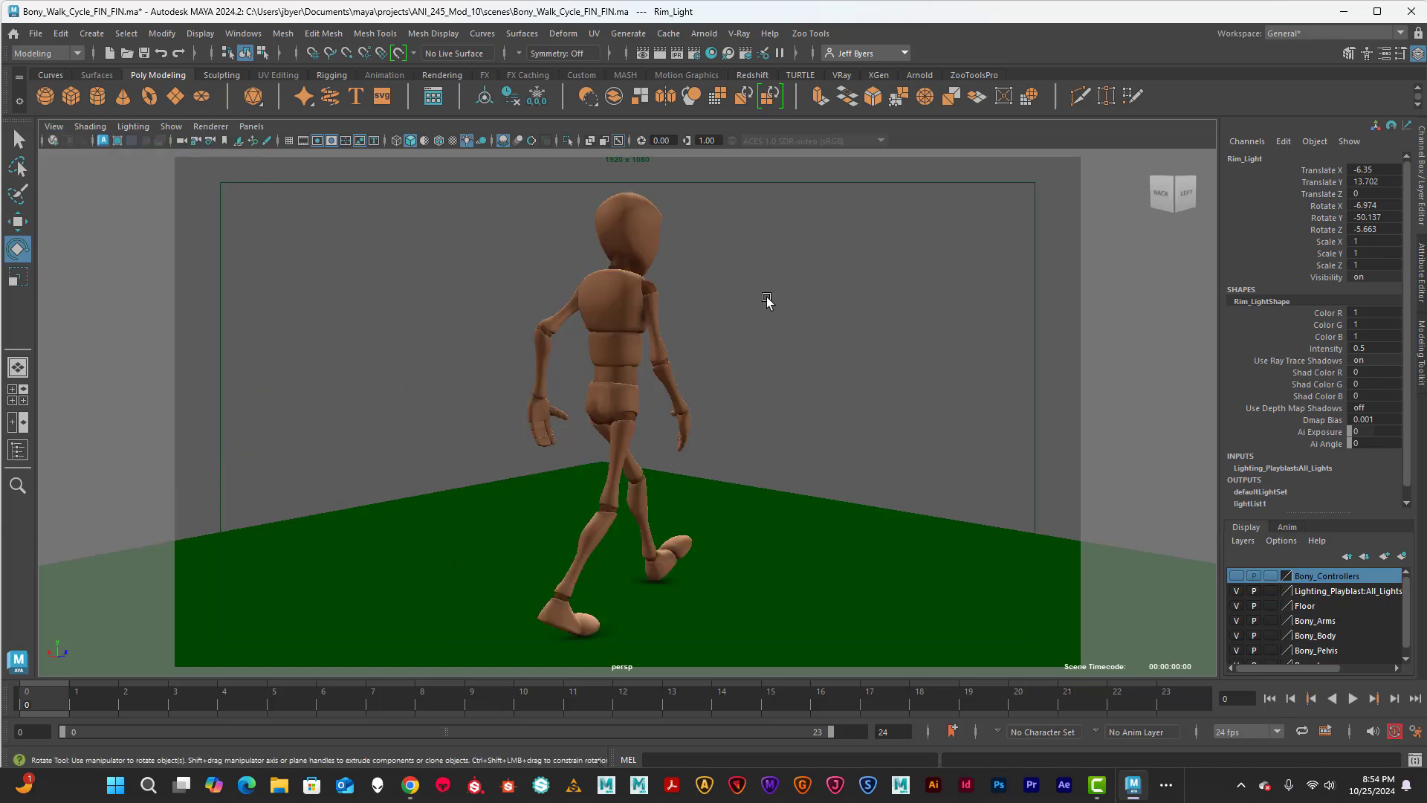
Rotate Rim_Light to about -172.9, -50.9, 163.5 to light the character's back, and restore the Back_Persp bookmark view
scroll(766, 297, "down", 6)
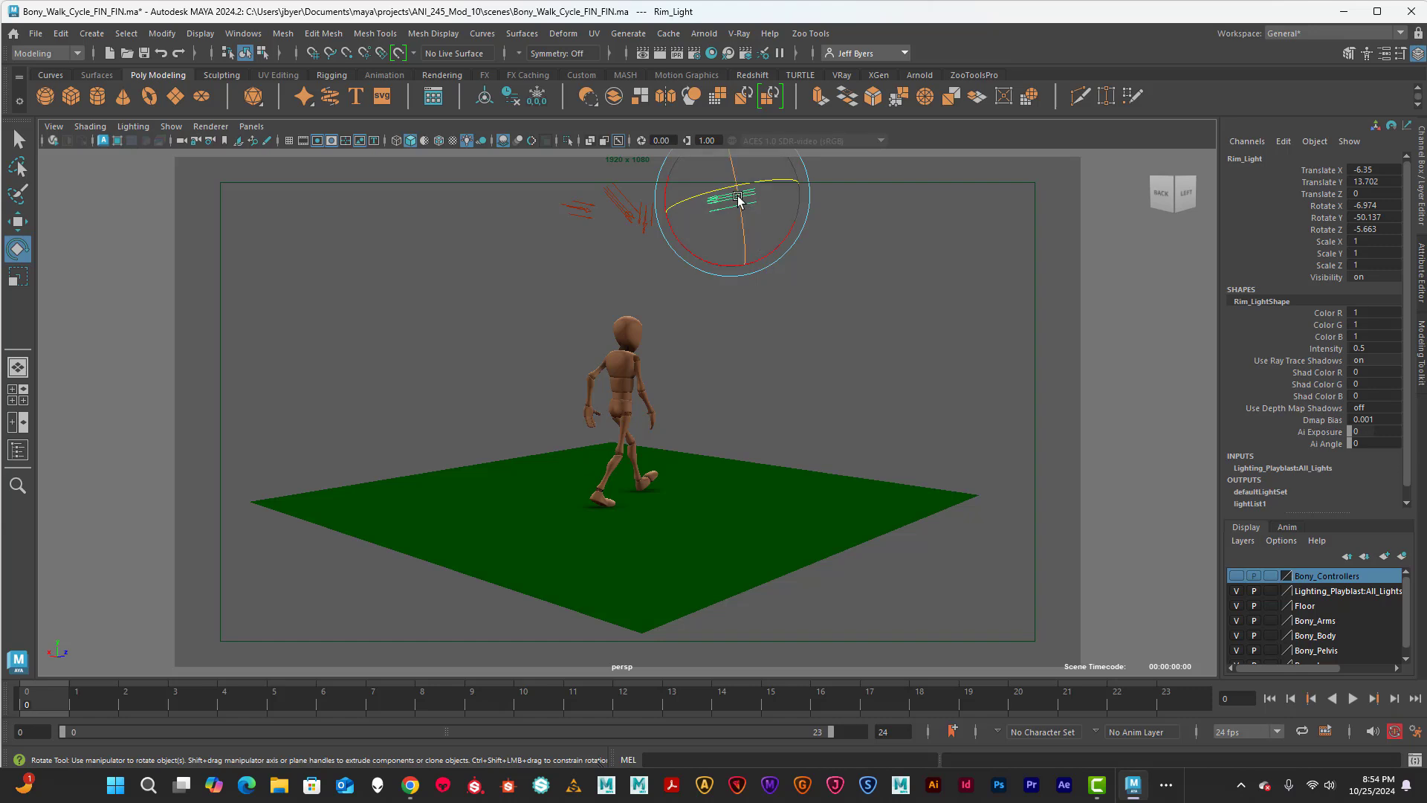
left_click_drag(716, 190, 639, 249)
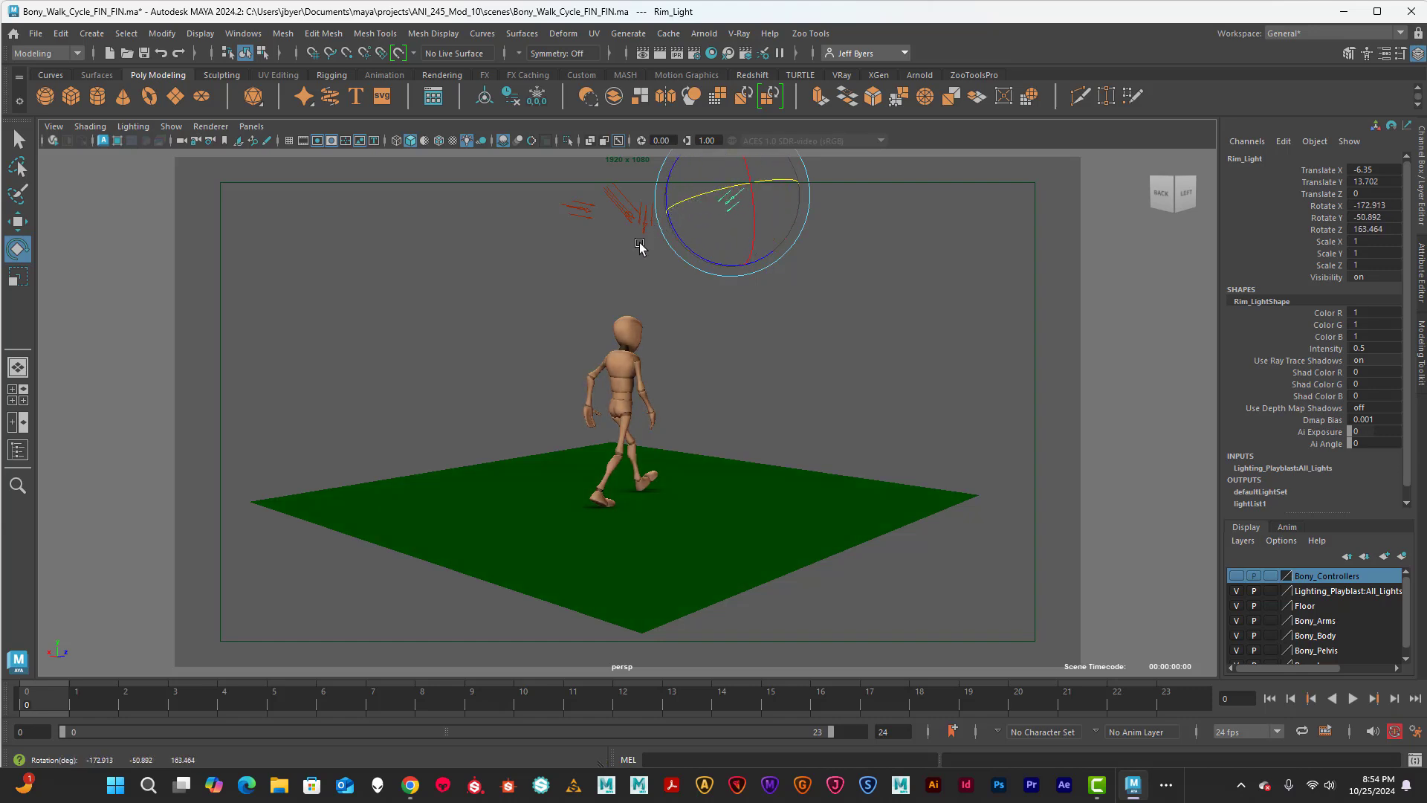
left_click(54, 126)
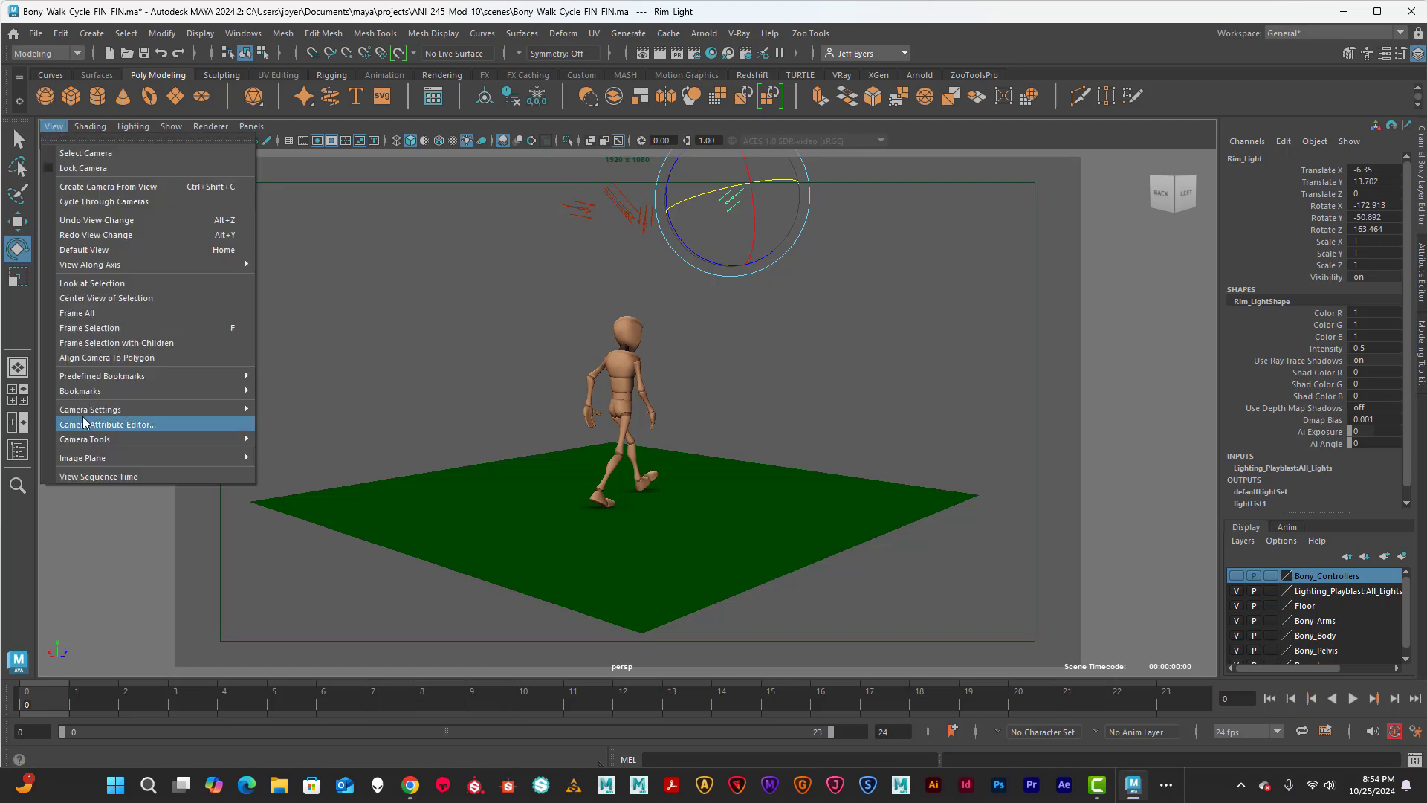
mouse_move(87, 394)
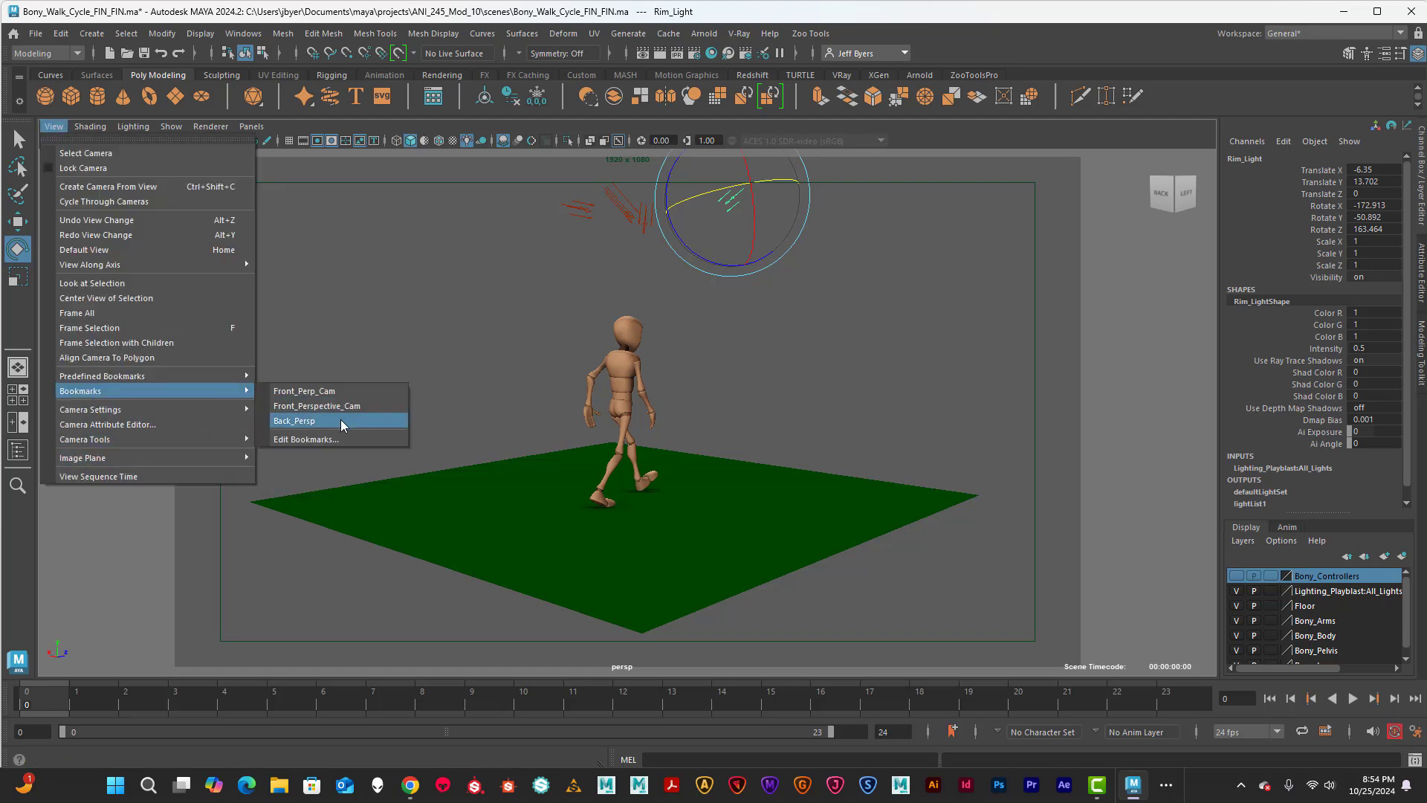
left_click(346, 422)
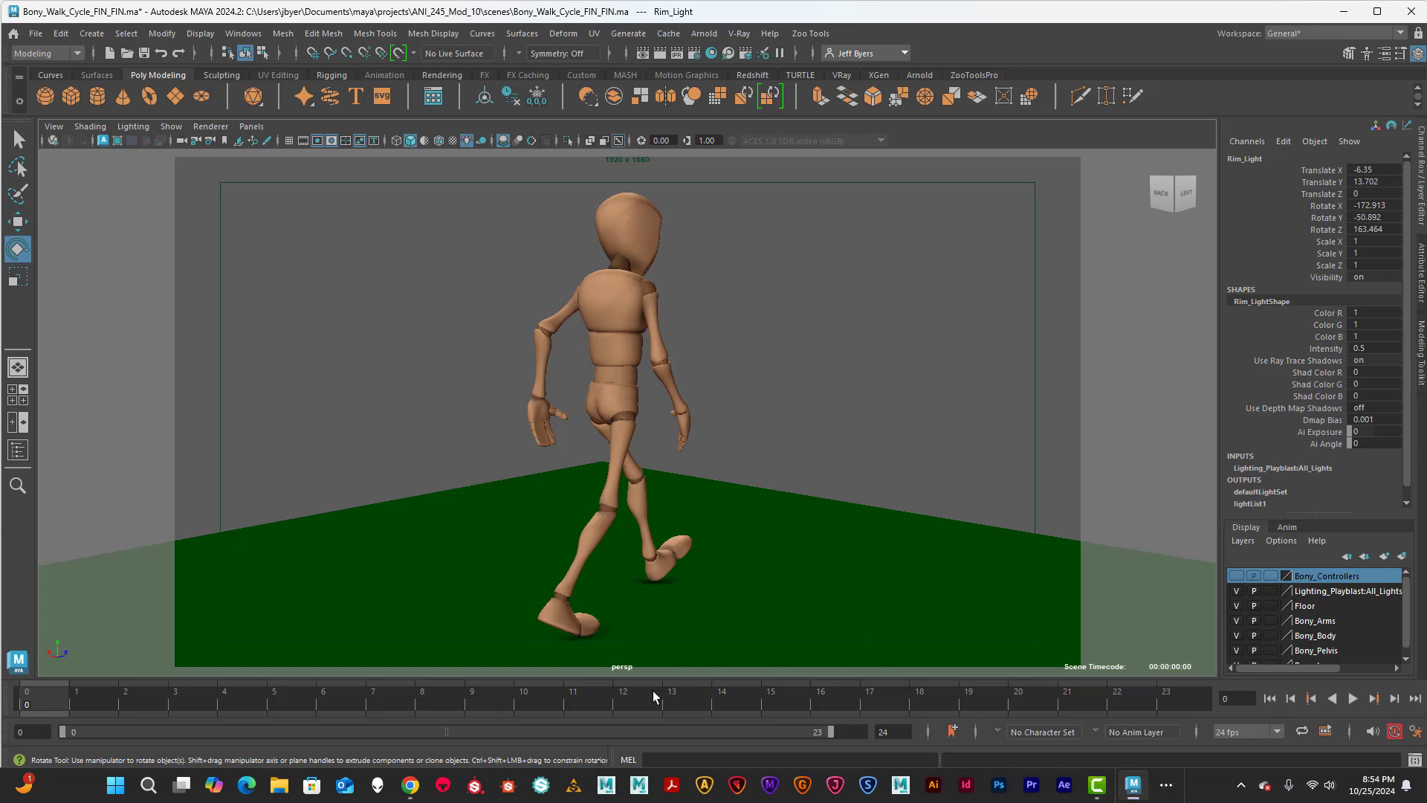